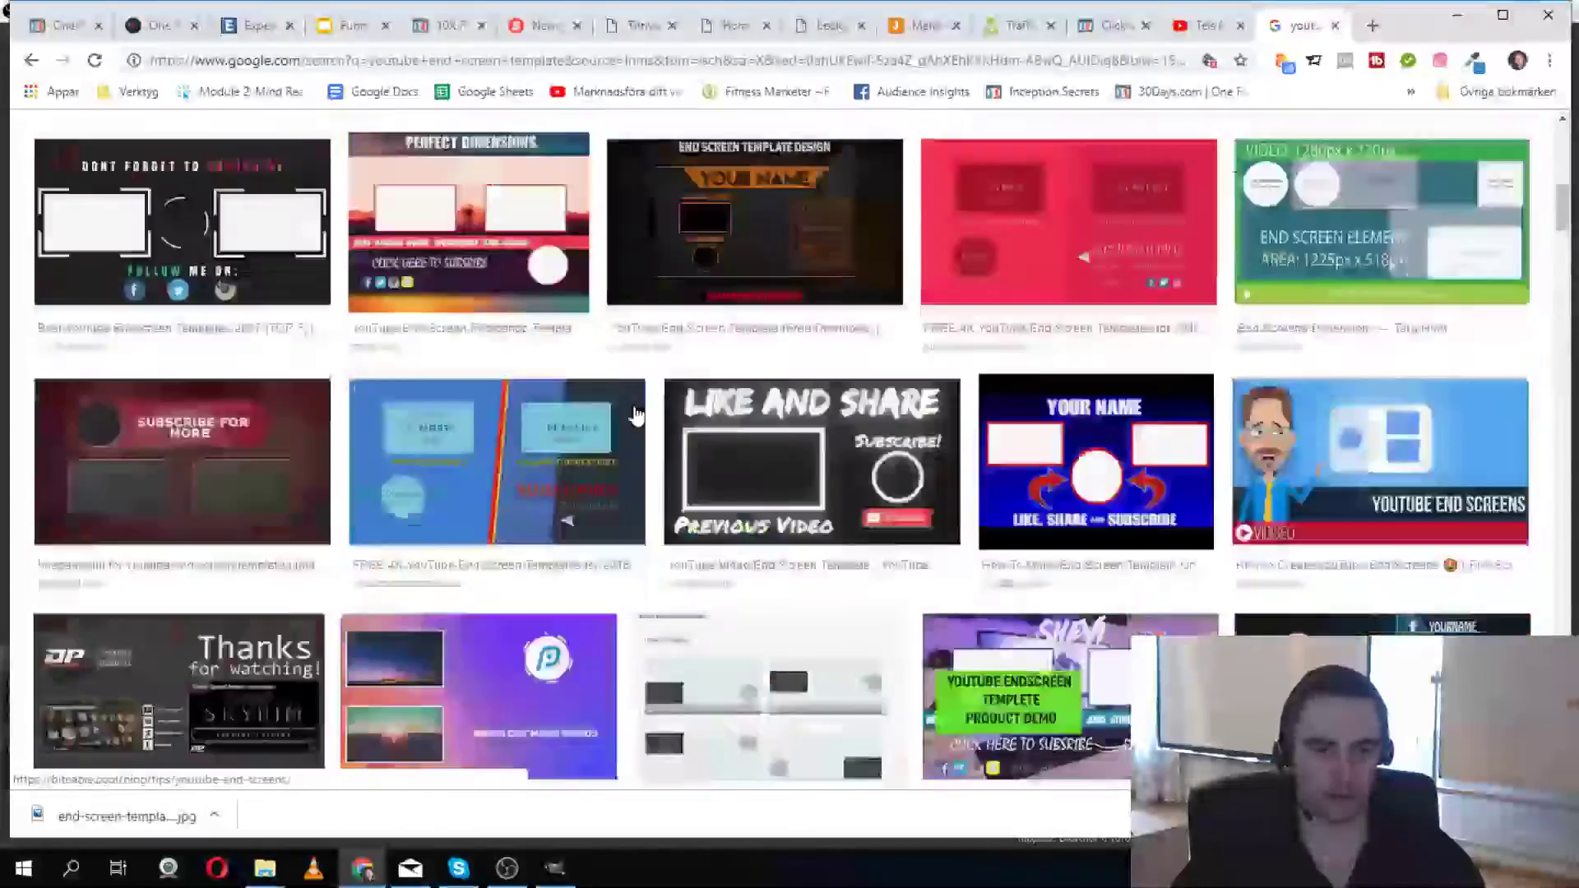
# Browse the image search results for more YouTube end screen template designs.
pyautogui.scroll(-4, 625, 421)
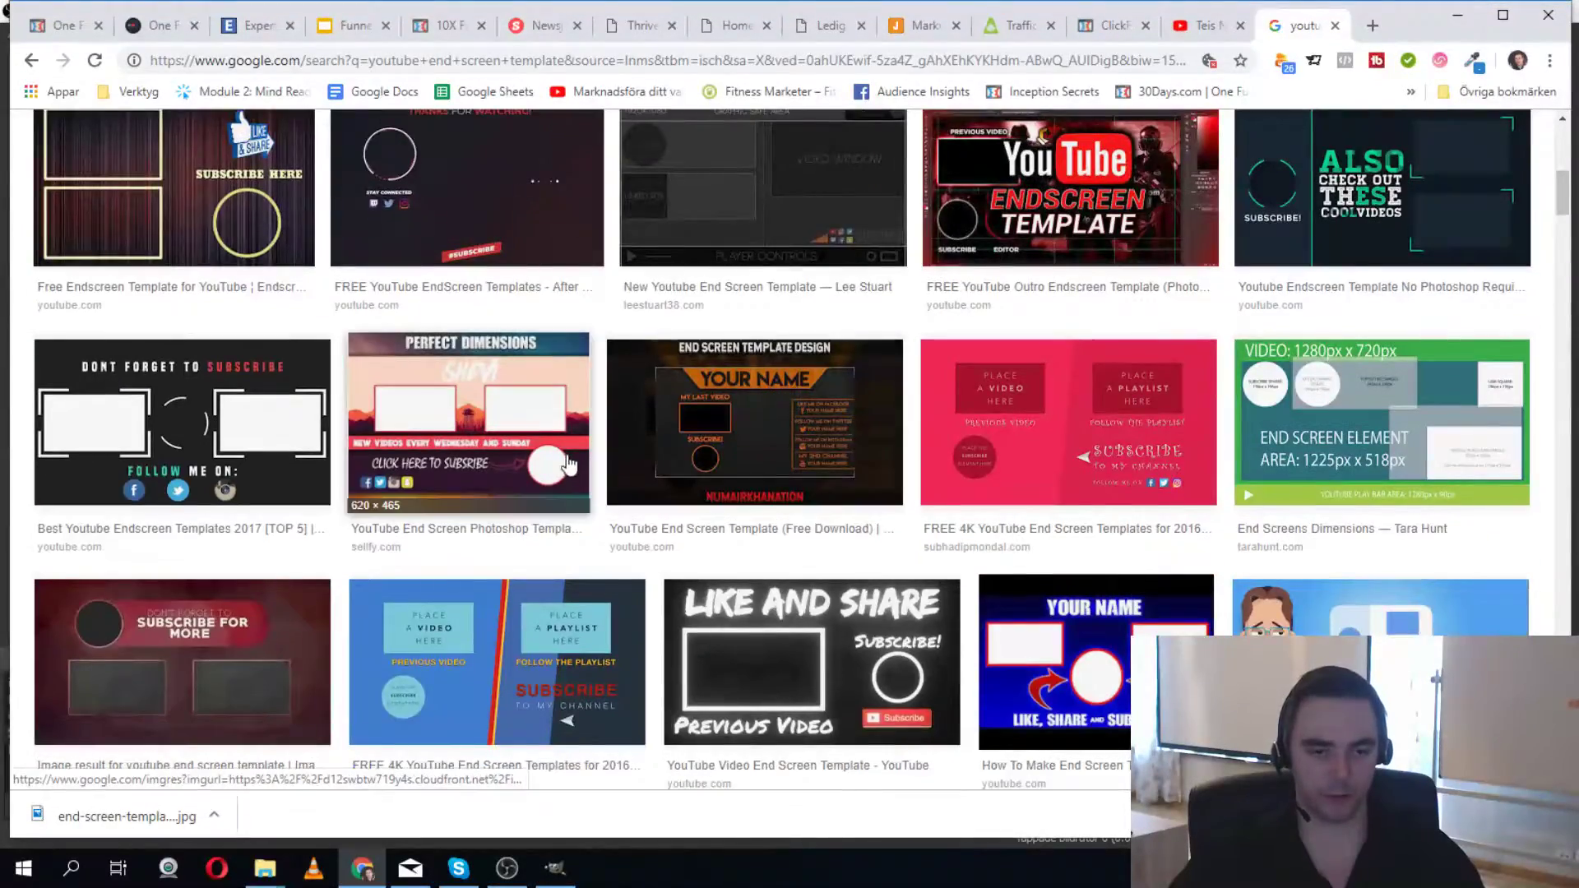
pyautogui.scroll(-3, 493, 518)
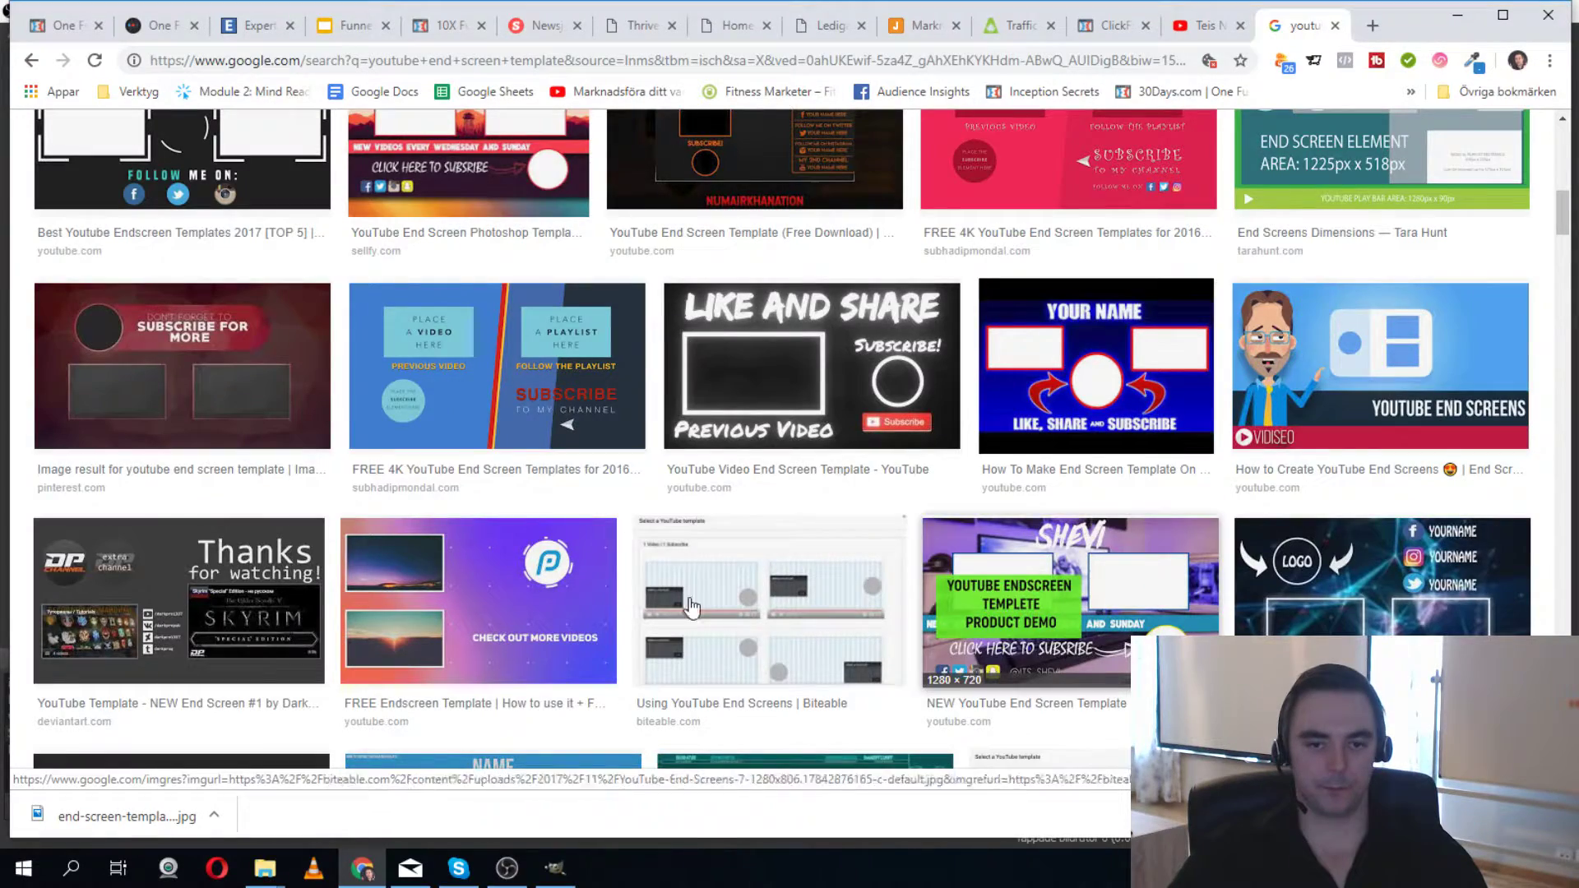
pyautogui.scroll(-6, 575, 629)
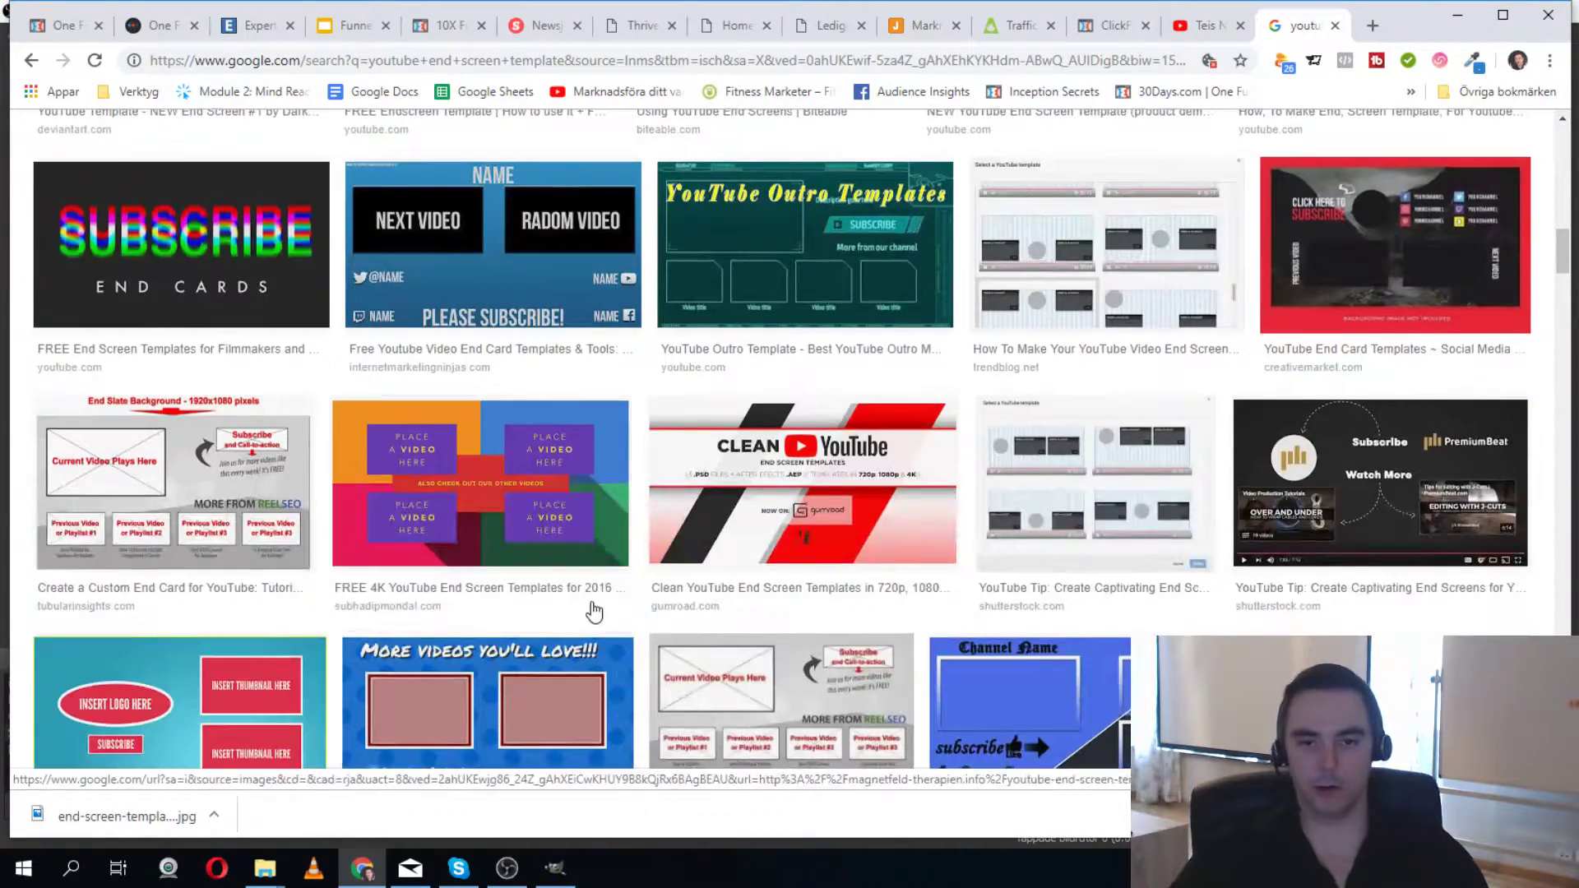
pyautogui.scroll(-5, 904, 575)
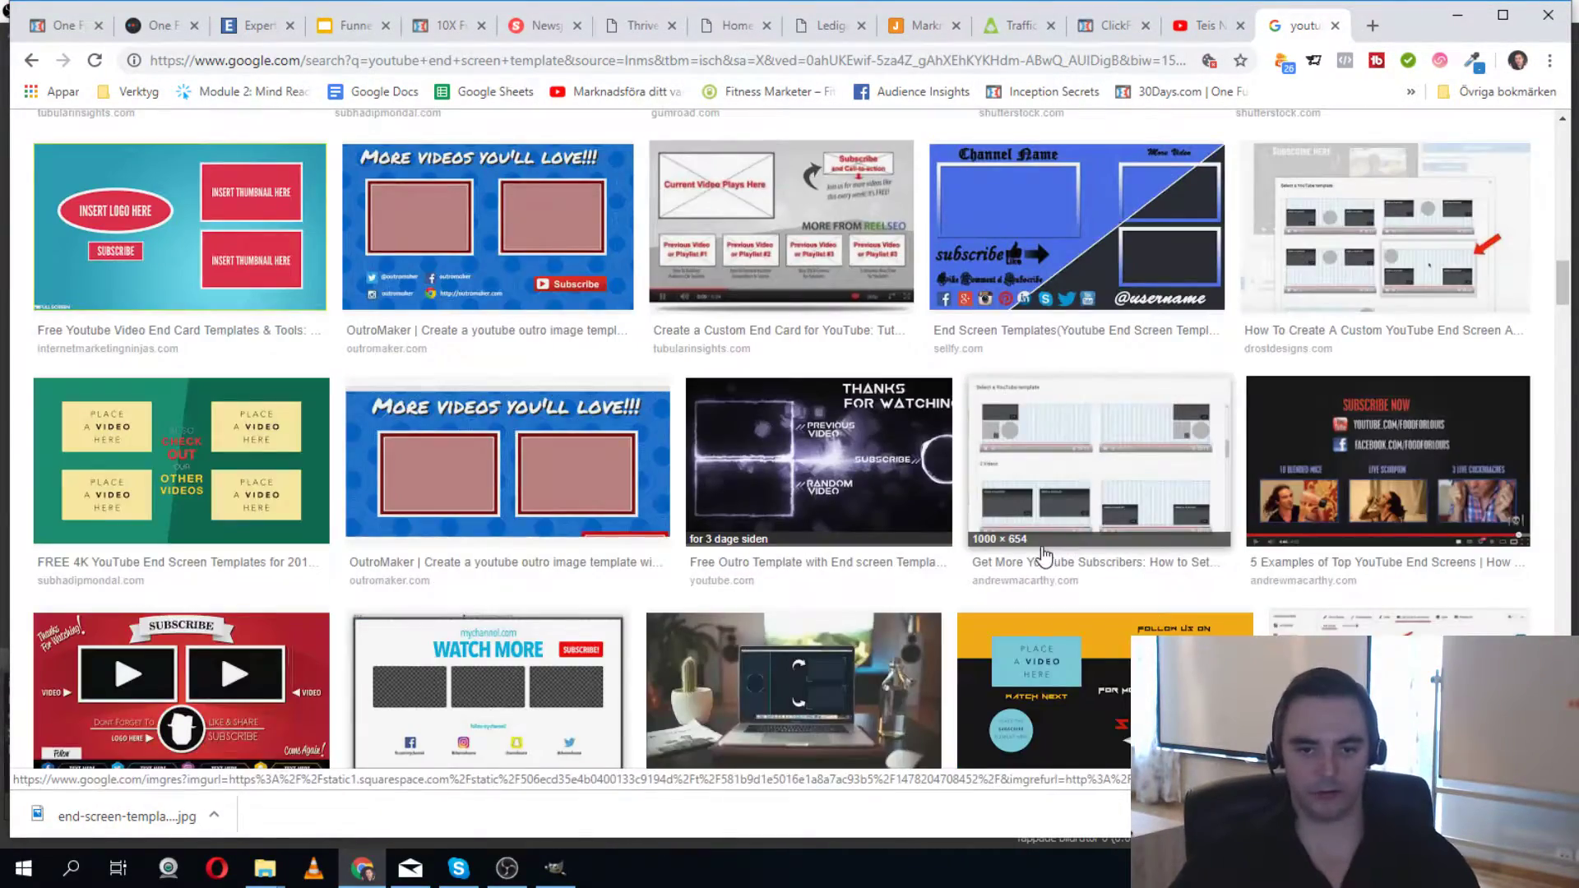
# Switch to GIMP and make a rectangular selection of about 264 × 149 px around the white previous-video box.
pyautogui.click(546, 882)
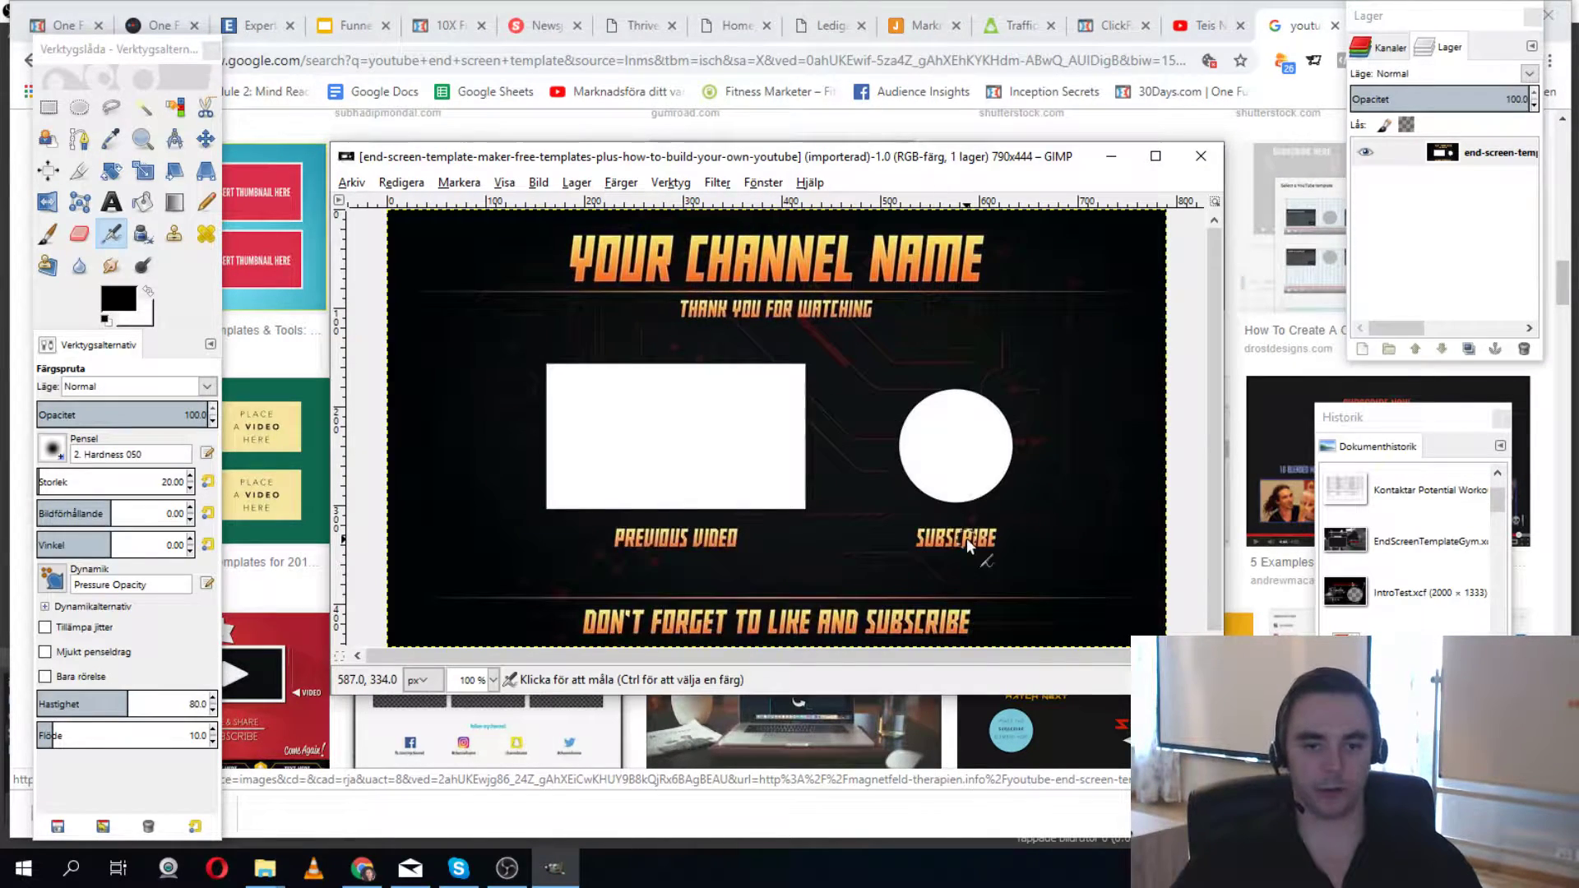
pyautogui.moveTo(264, 867)
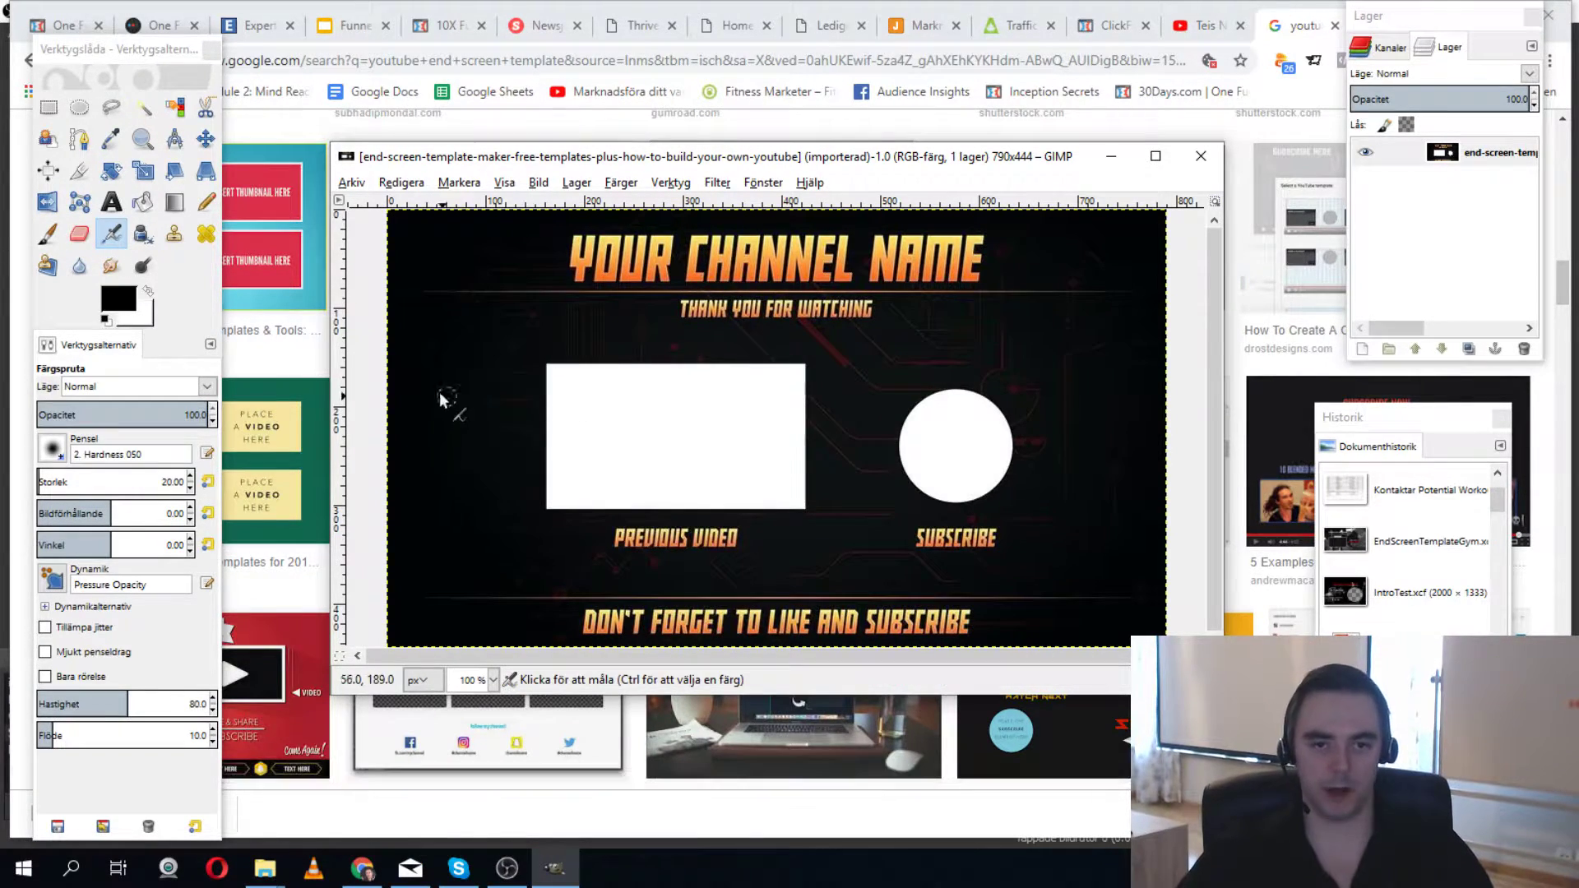
pyautogui.click(49, 107)
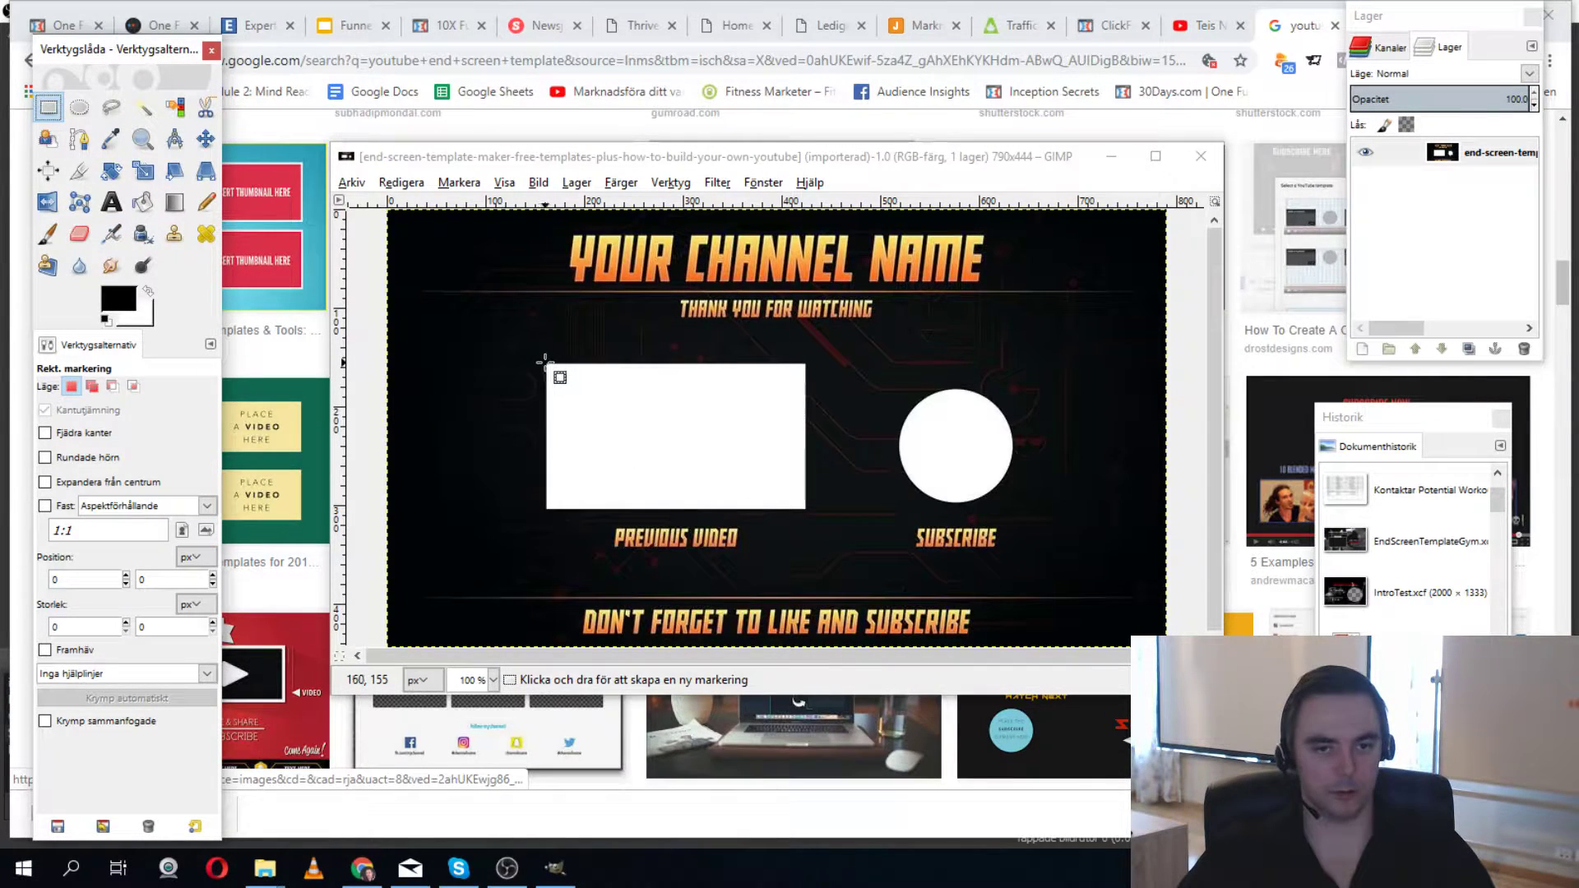
pyautogui.moveTo(545, 363); pyautogui.dragTo(809, 513)
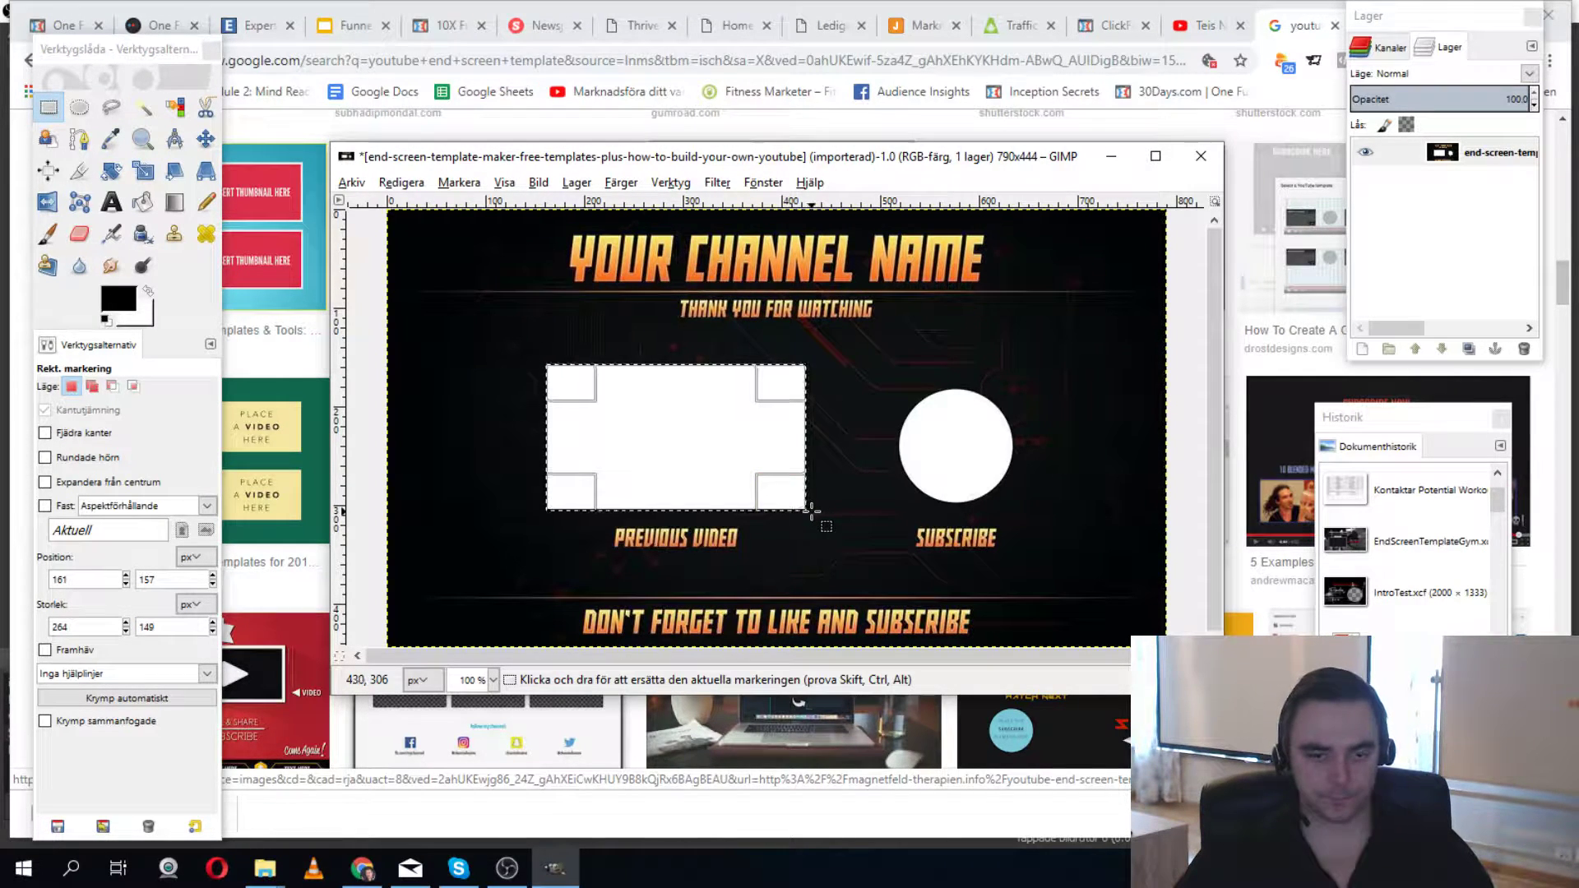
# Cut the selected white video box and paste it in place as its own new layer.
pyautogui.press('ctrl')
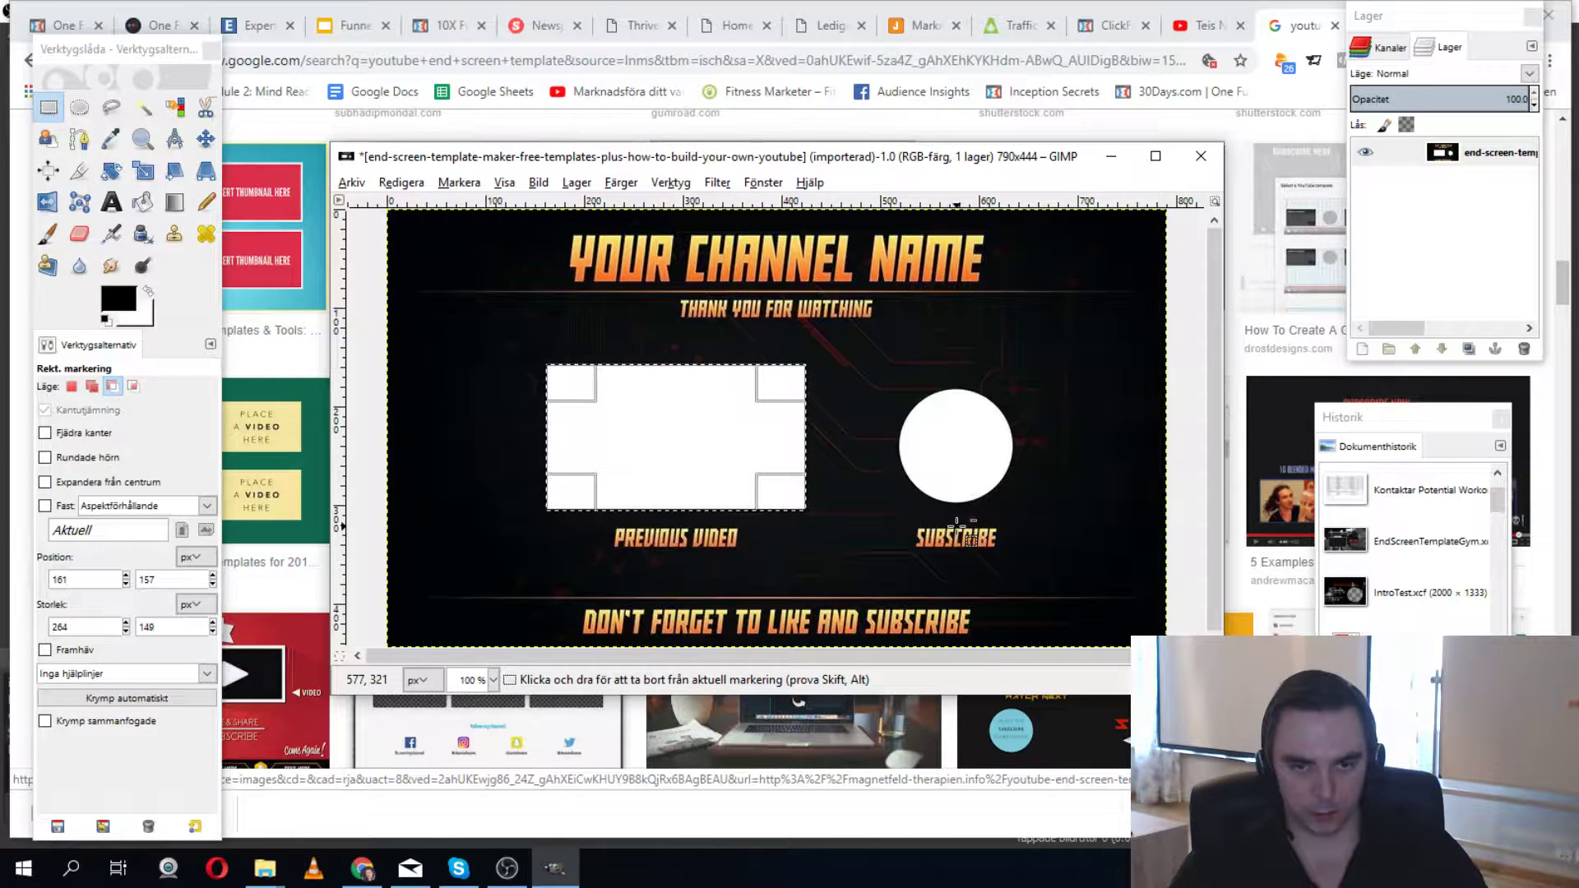
pyautogui.hotkey('ctrl', 'x')
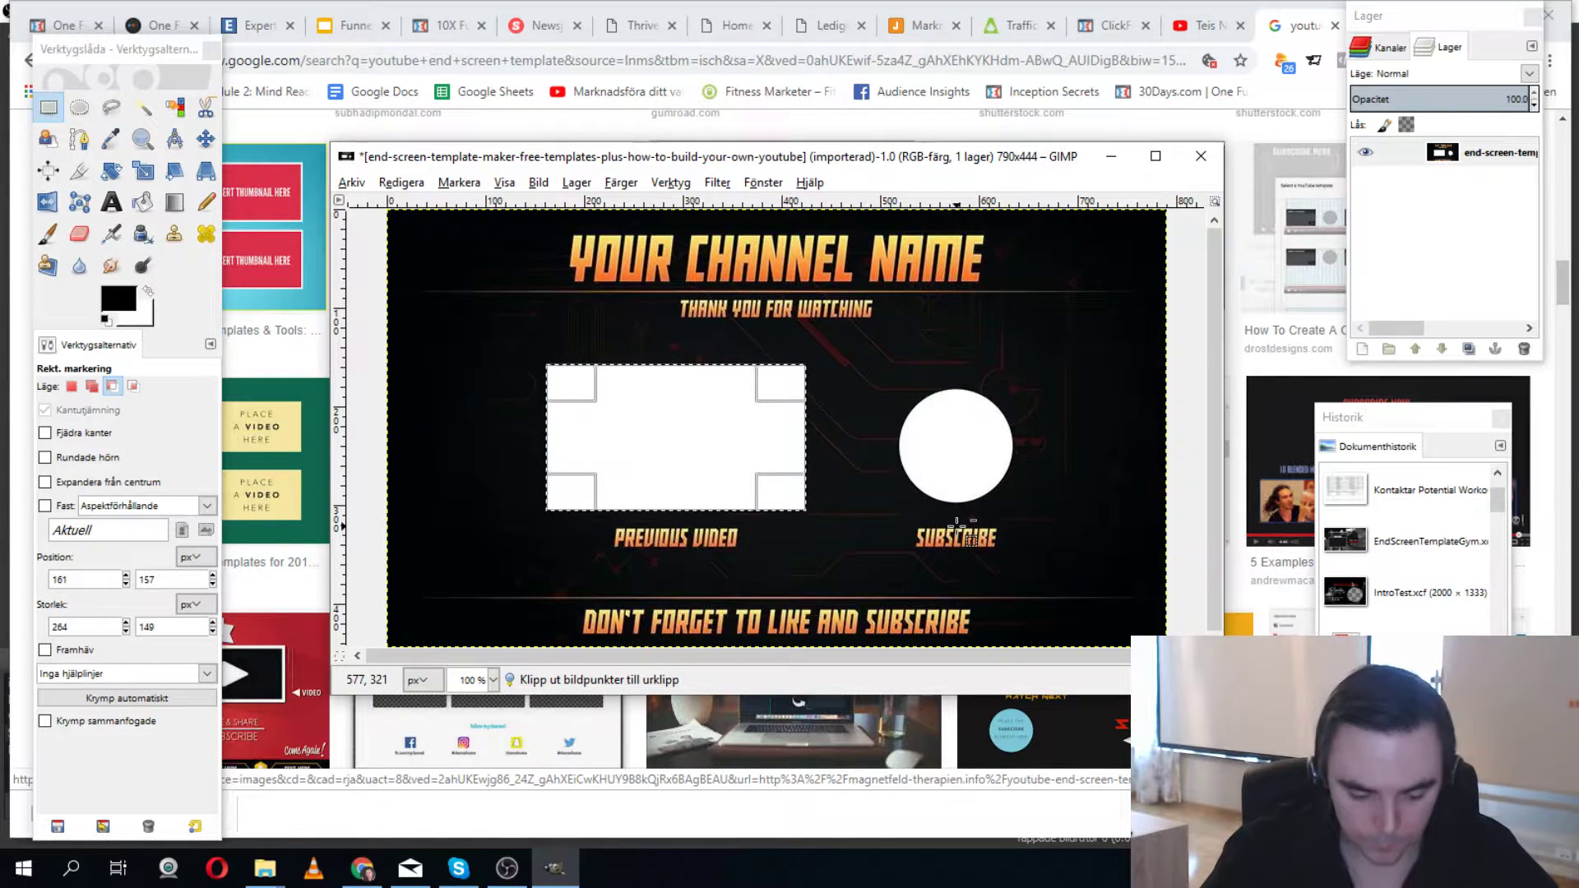
pyautogui.hotkey('ctrl', 'v')
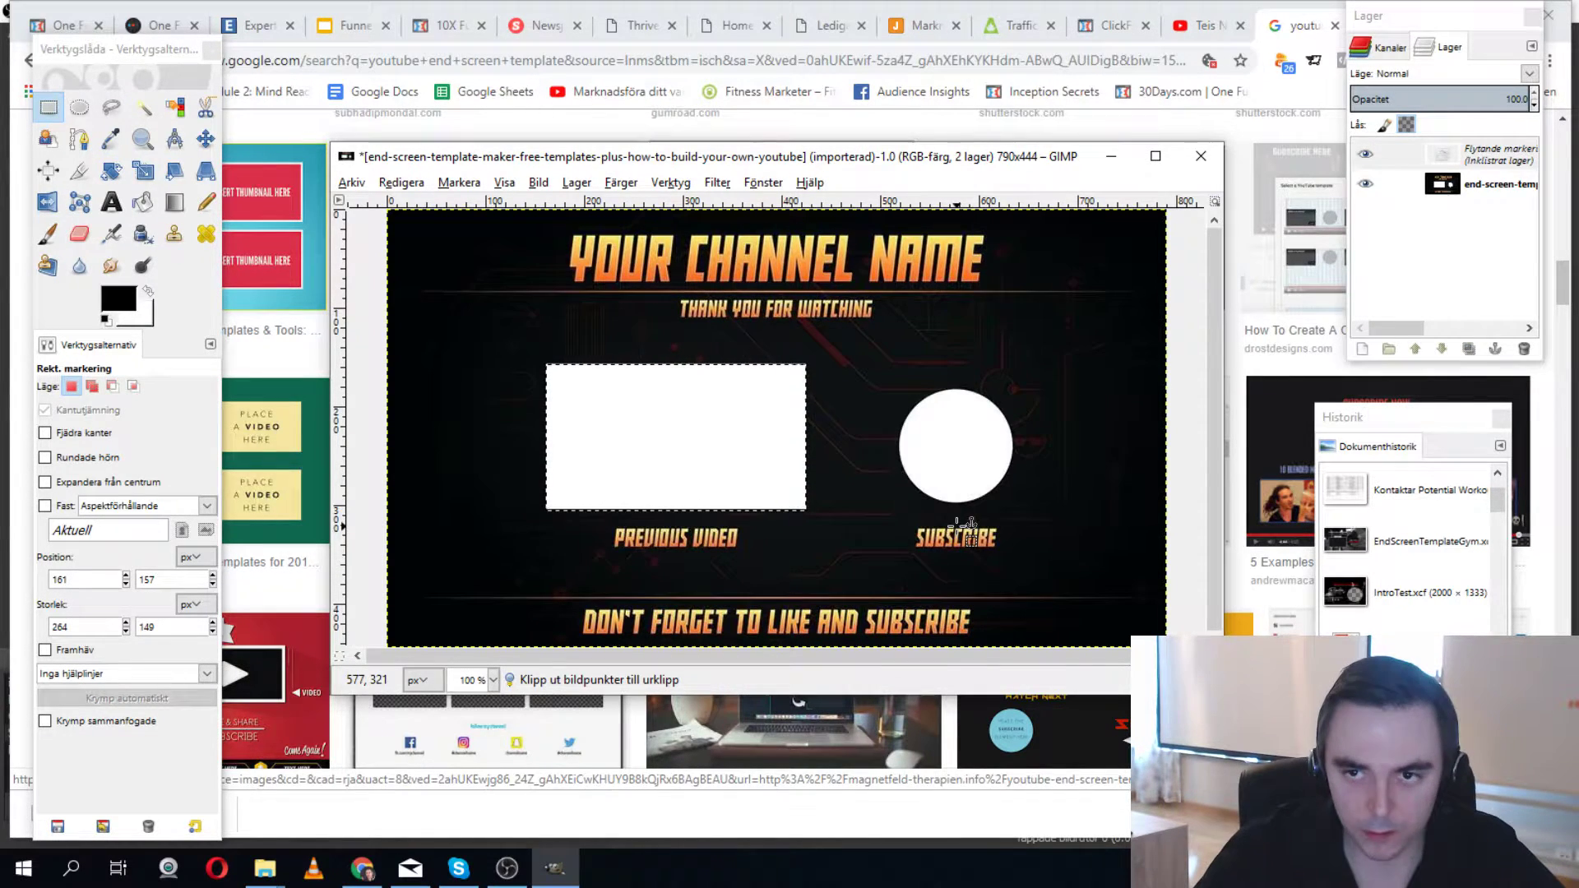
pyautogui.rightClick(1476, 160)
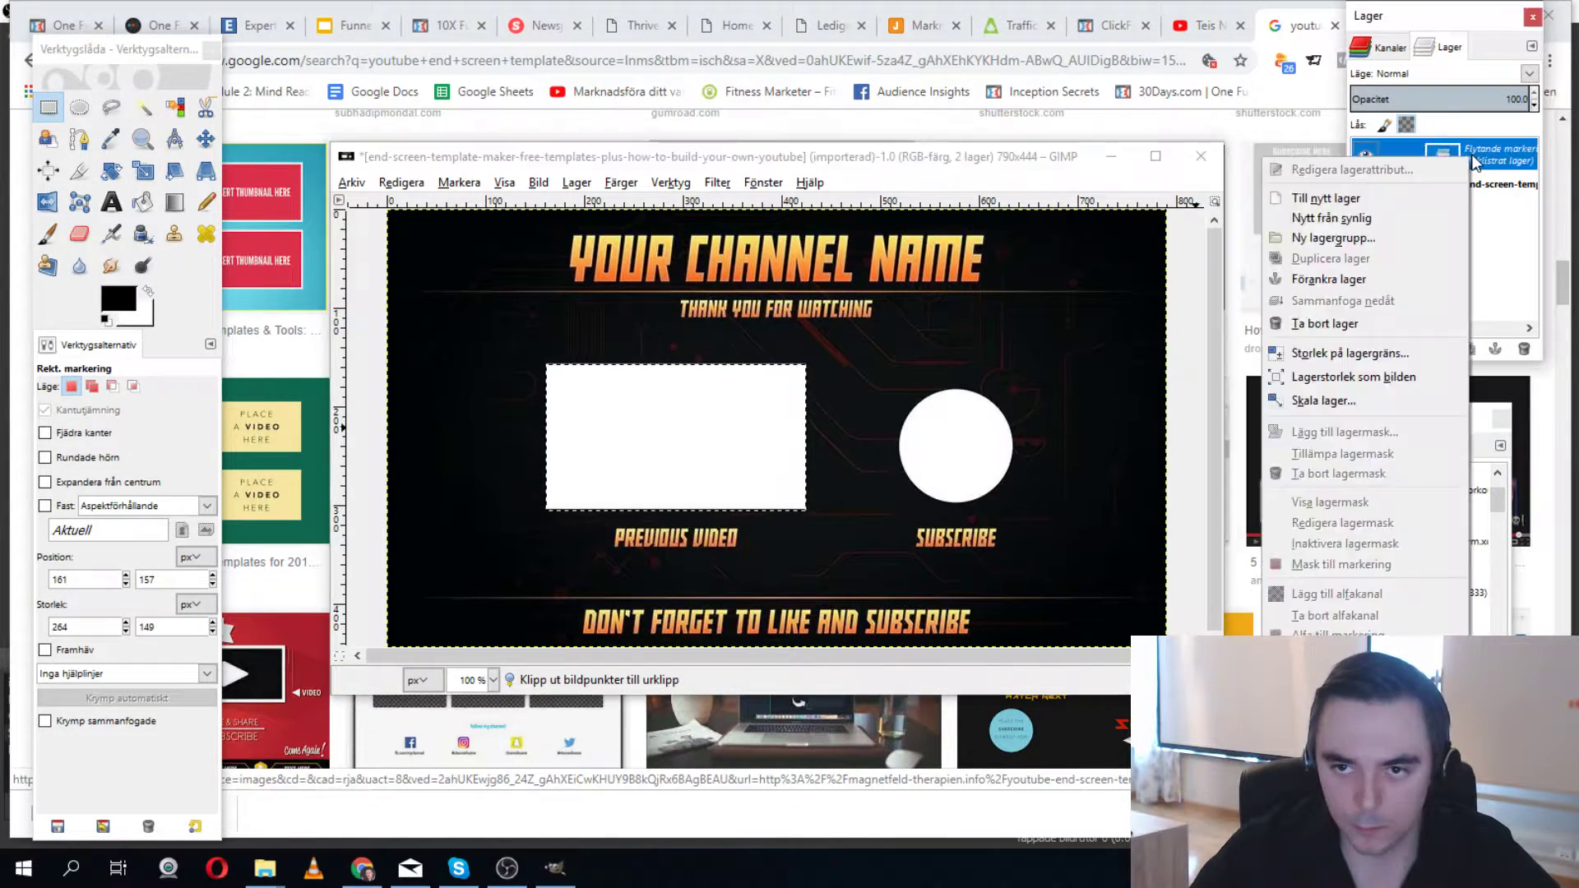
pyautogui.click(1446, 195)
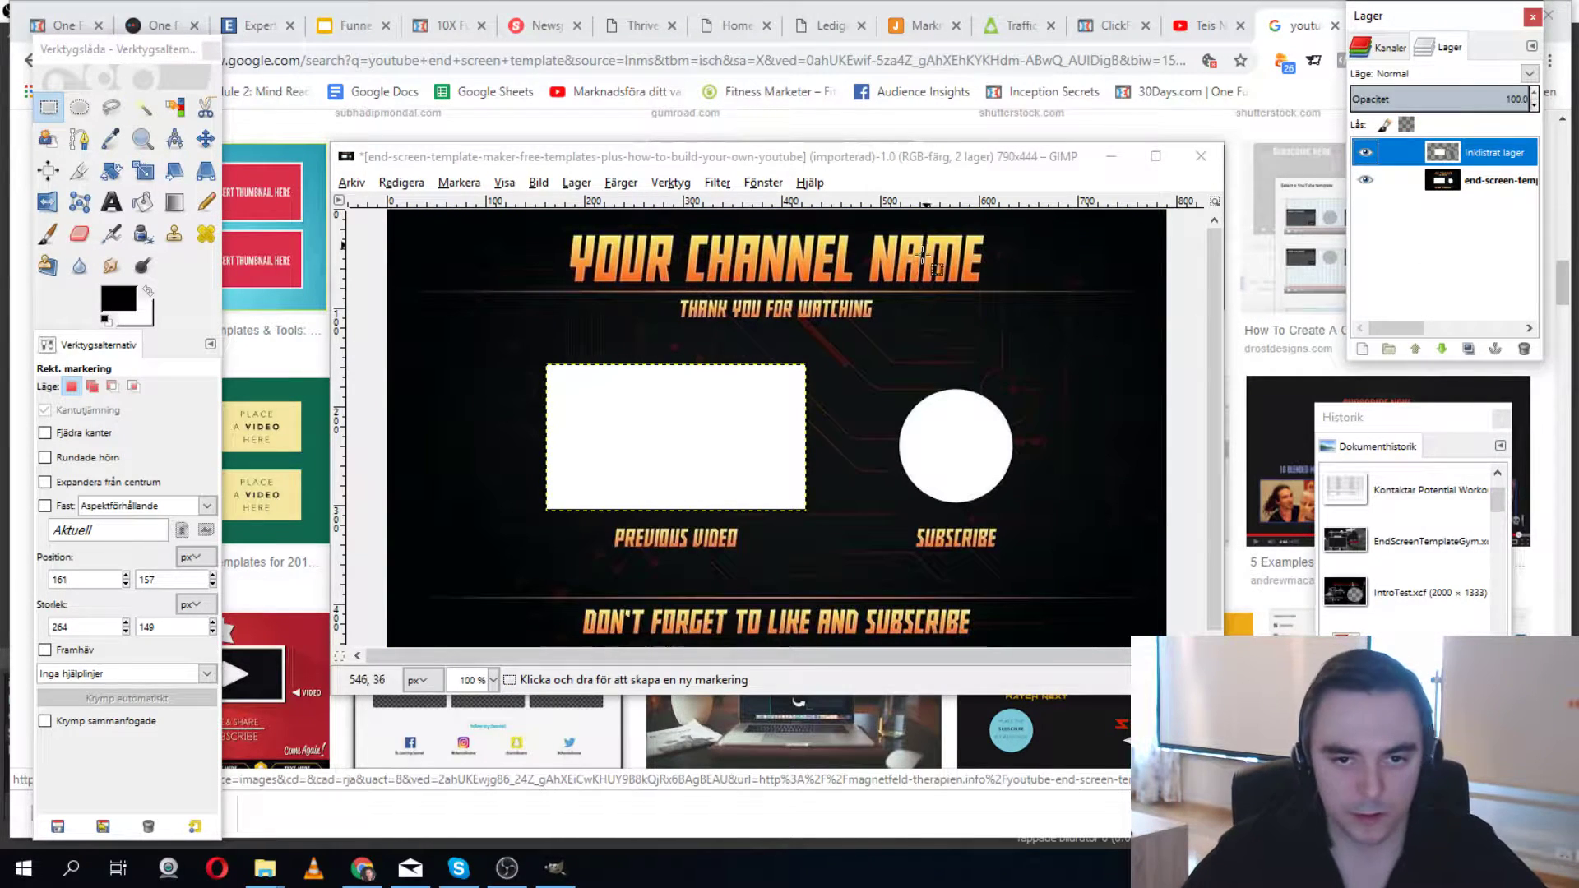
# On the original template layer, make an elliptical selection of about 115 × 119 px around the white subscribe circle.
pyautogui.click(1501, 185)
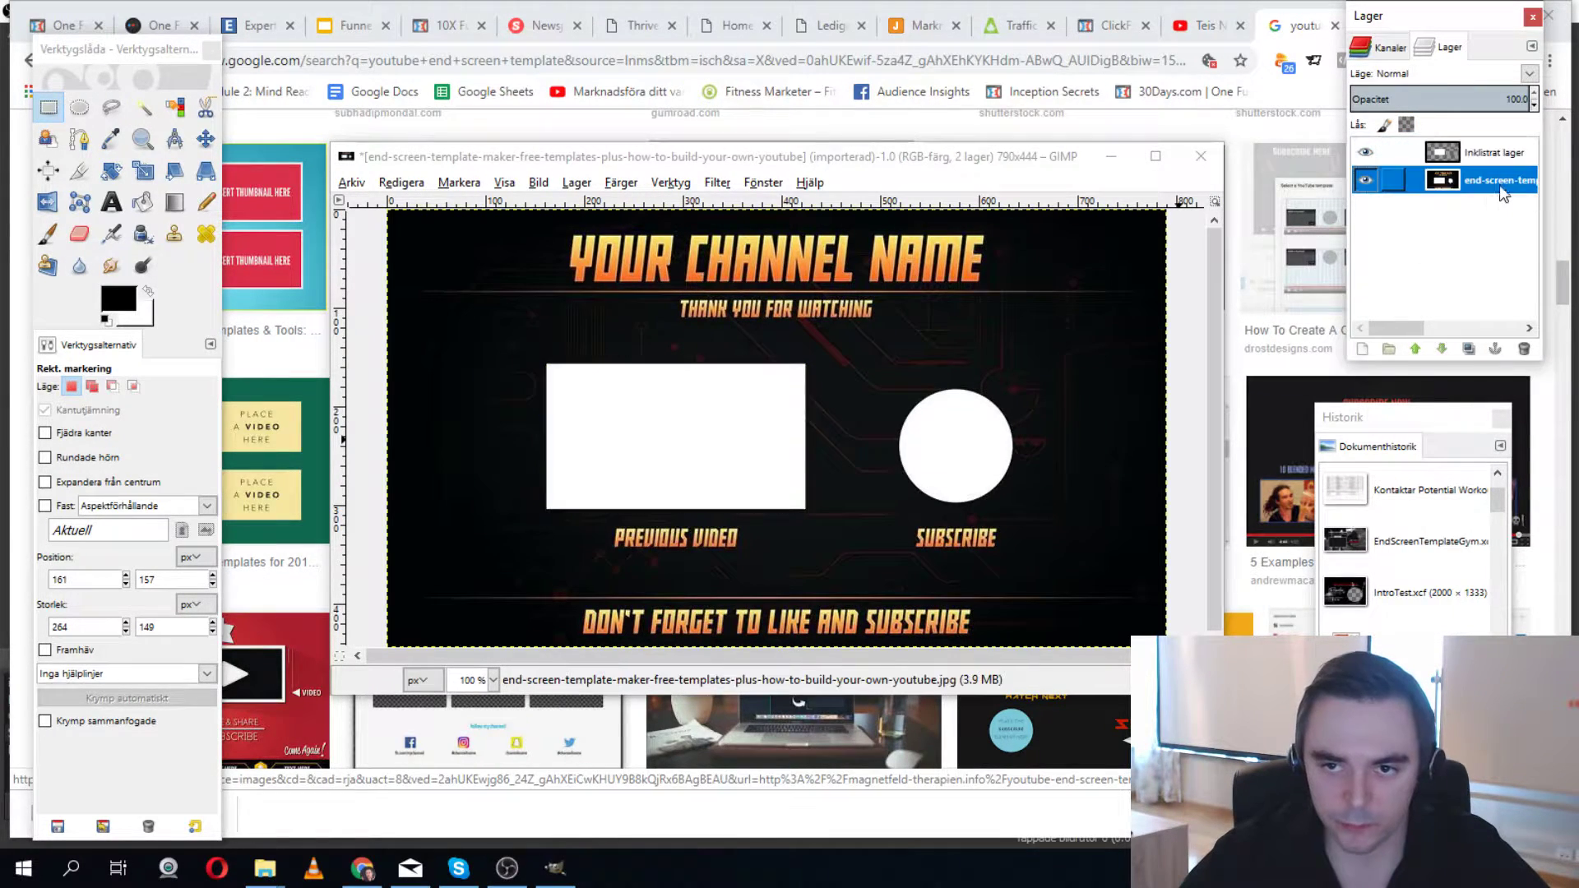
pyautogui.click(79, 107)
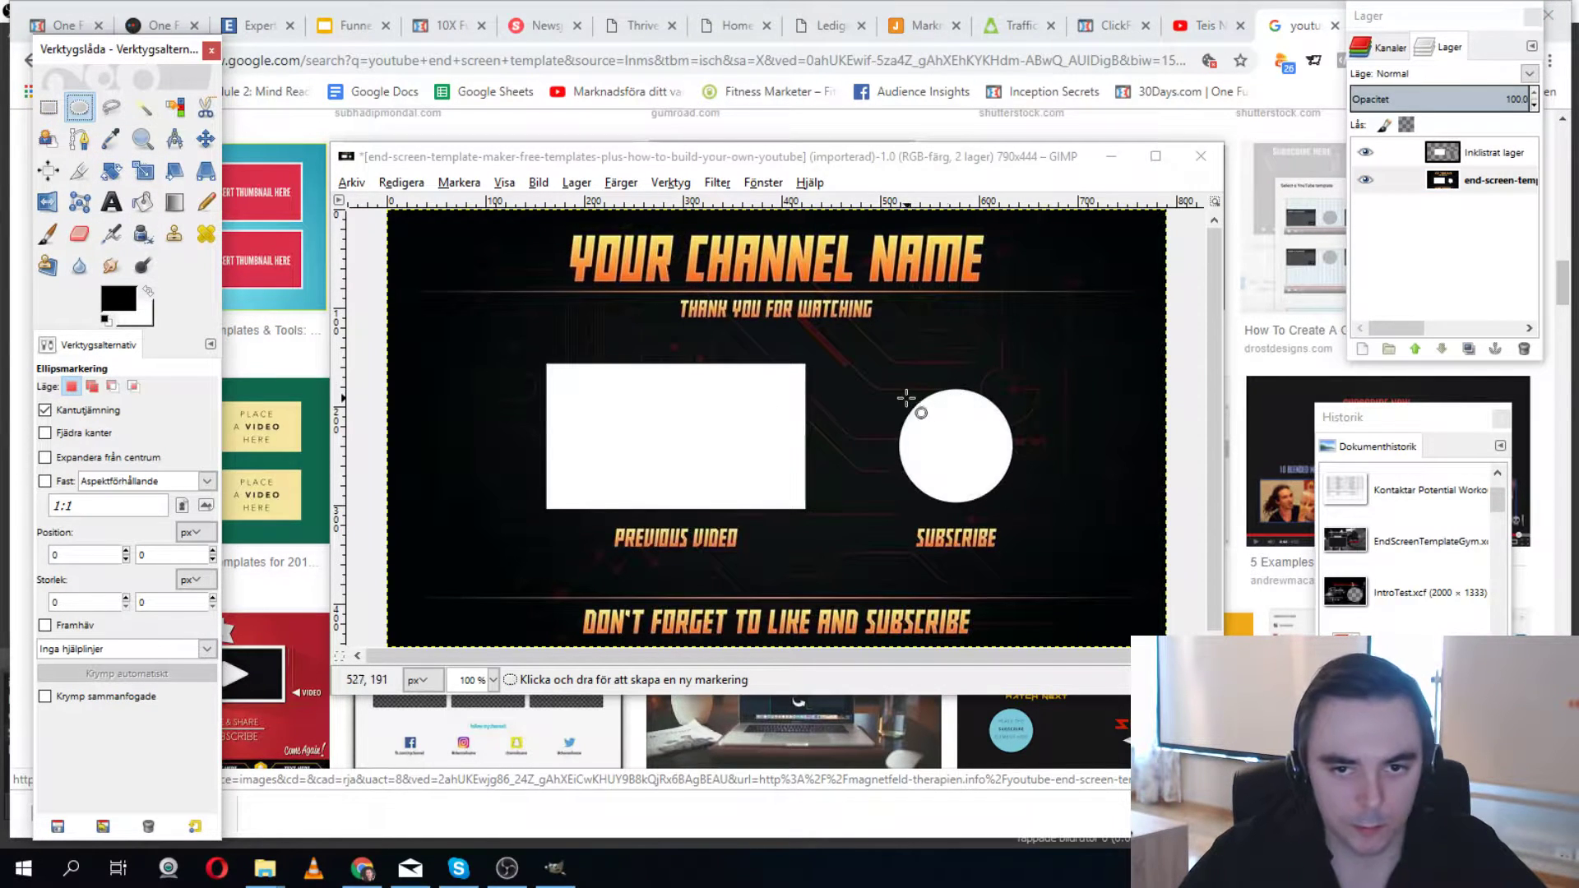
pyautogui.moveTo(886, 387); pyautogui.dragTo(1011, 503)
pyautogui.moveTo(895, 455); pyautogui.dragTo(906, 455)
# Cut the selected subscribe circle and paste it in place as its own new layer.
pyautogui.hotkey('ctrl', 'x')
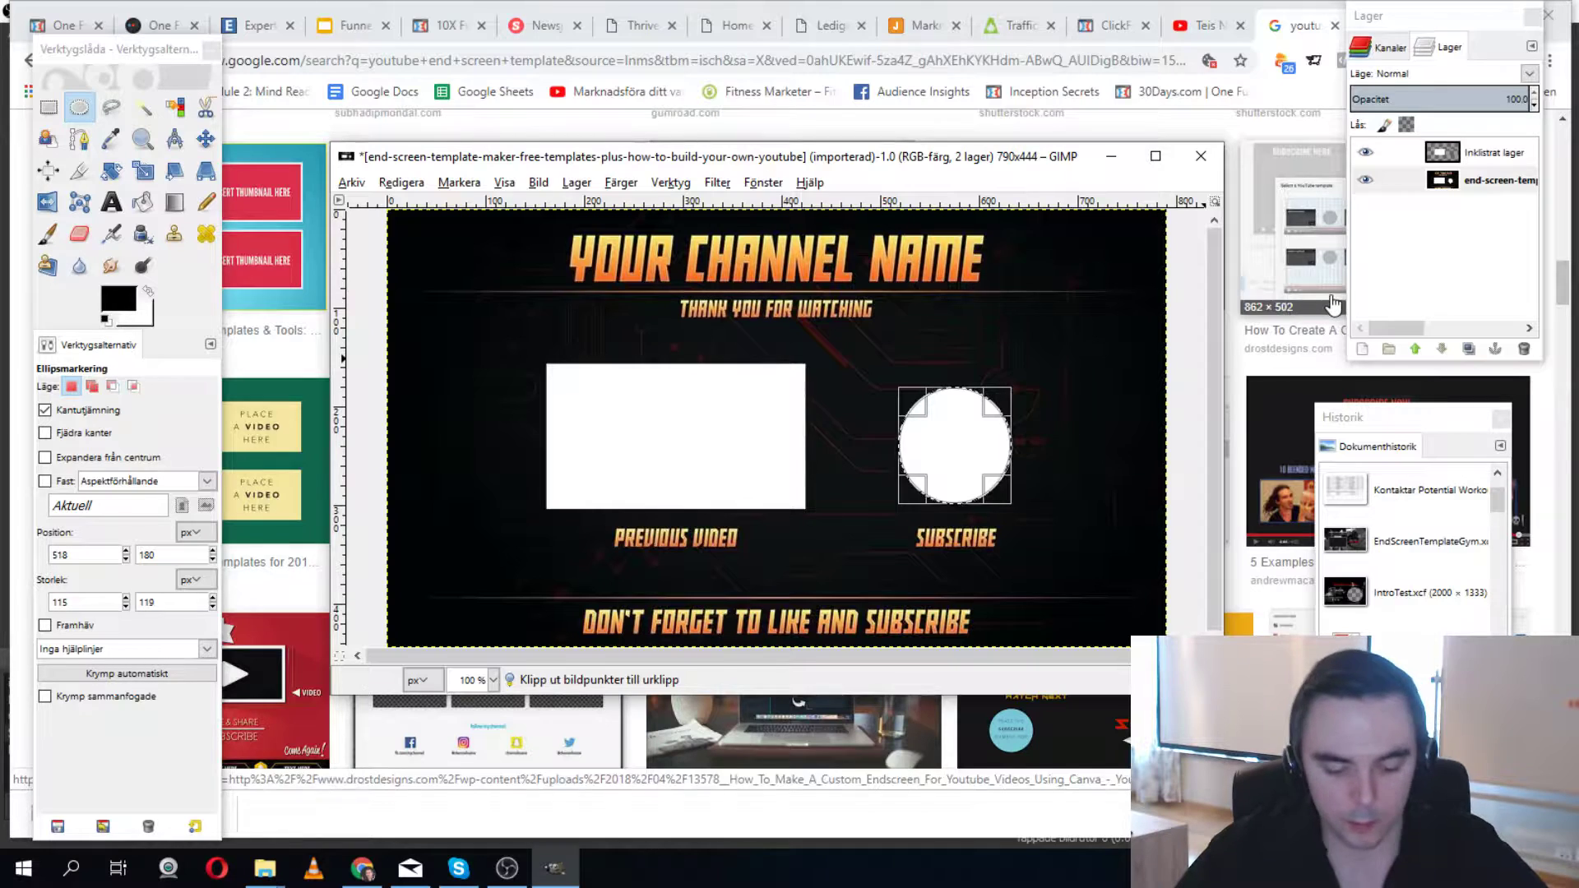
pyautogui.hotkey('ctrl', 'v')
pyautogui.click(1507, 156)
pyautogui.rightClick(1507, 156)
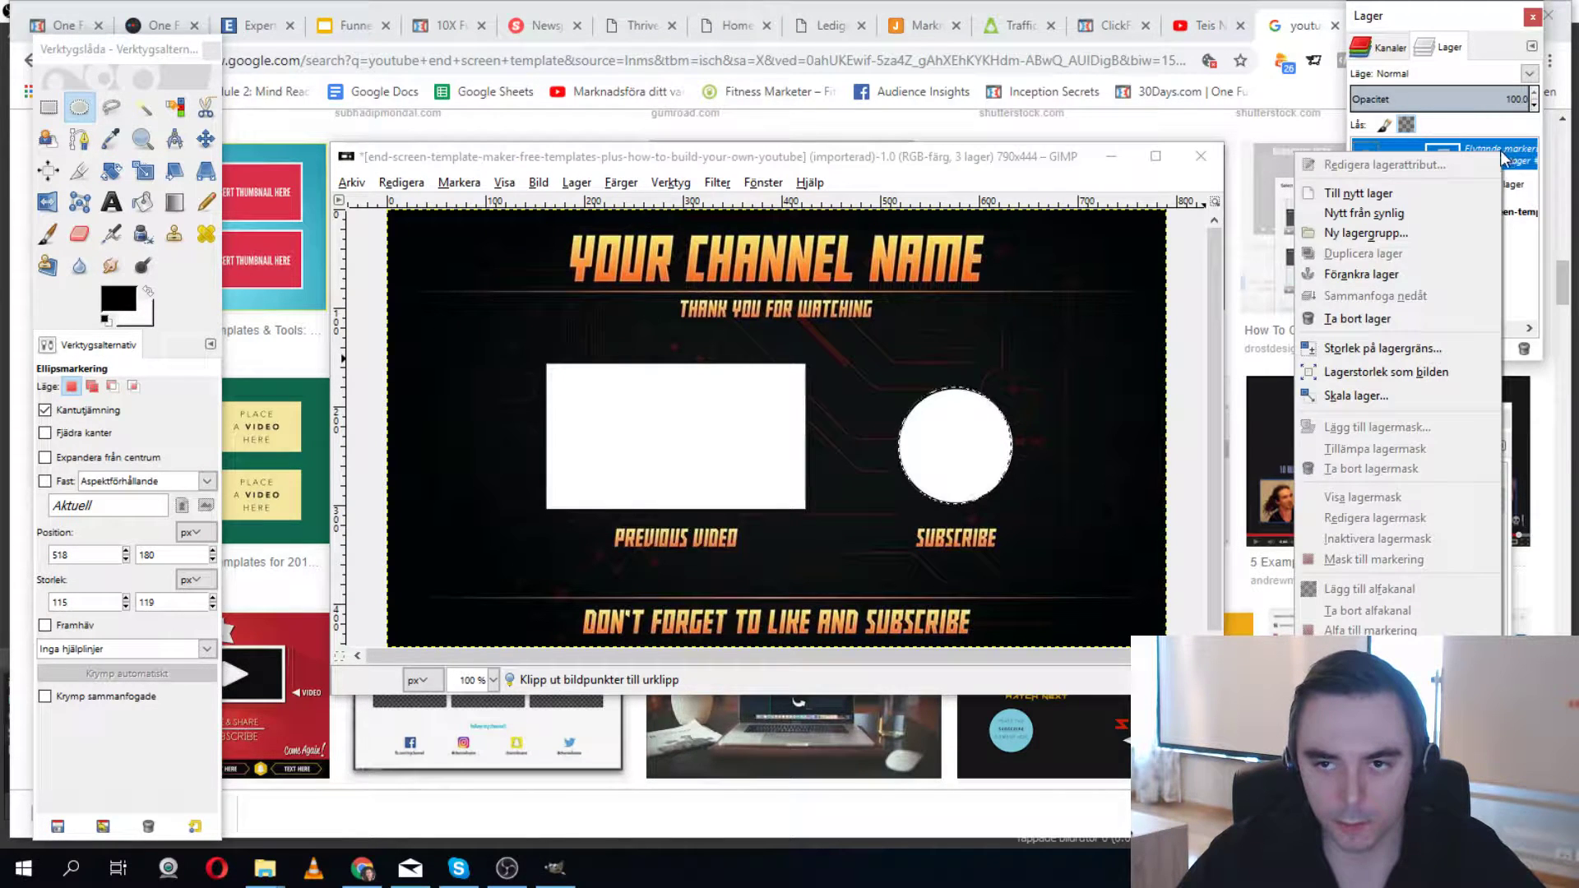
pyautogui.click(1357, 191)
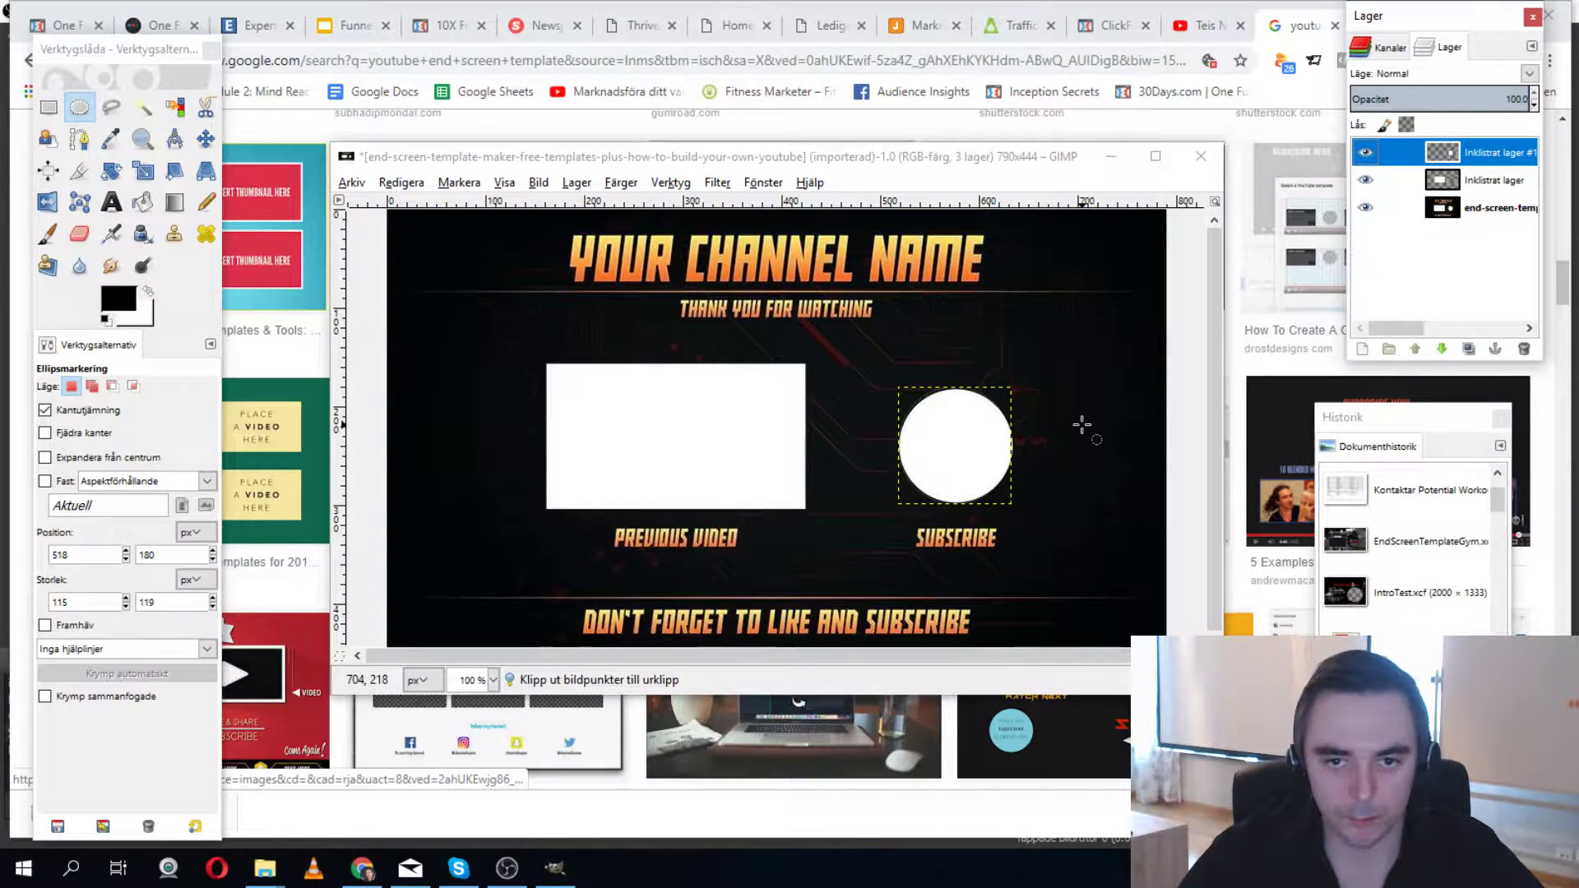
# Hide the original end screen template layer and delete it from the image.
pyautogui.click(1365, 207)
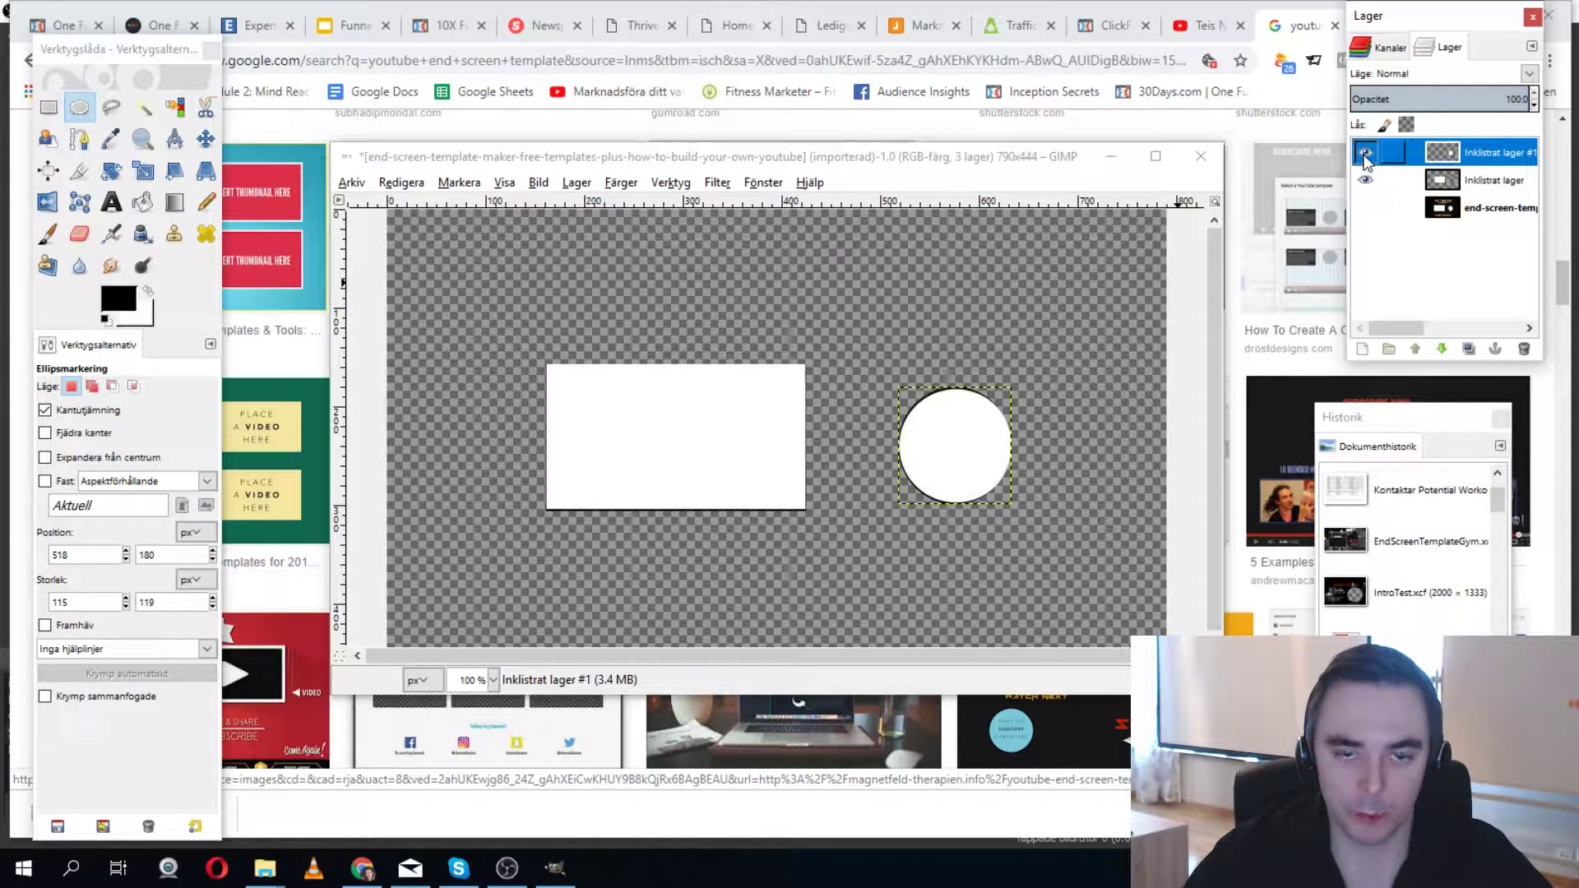
pyautogui.click(1364, 210)
pyautogui.click(1364, 211)
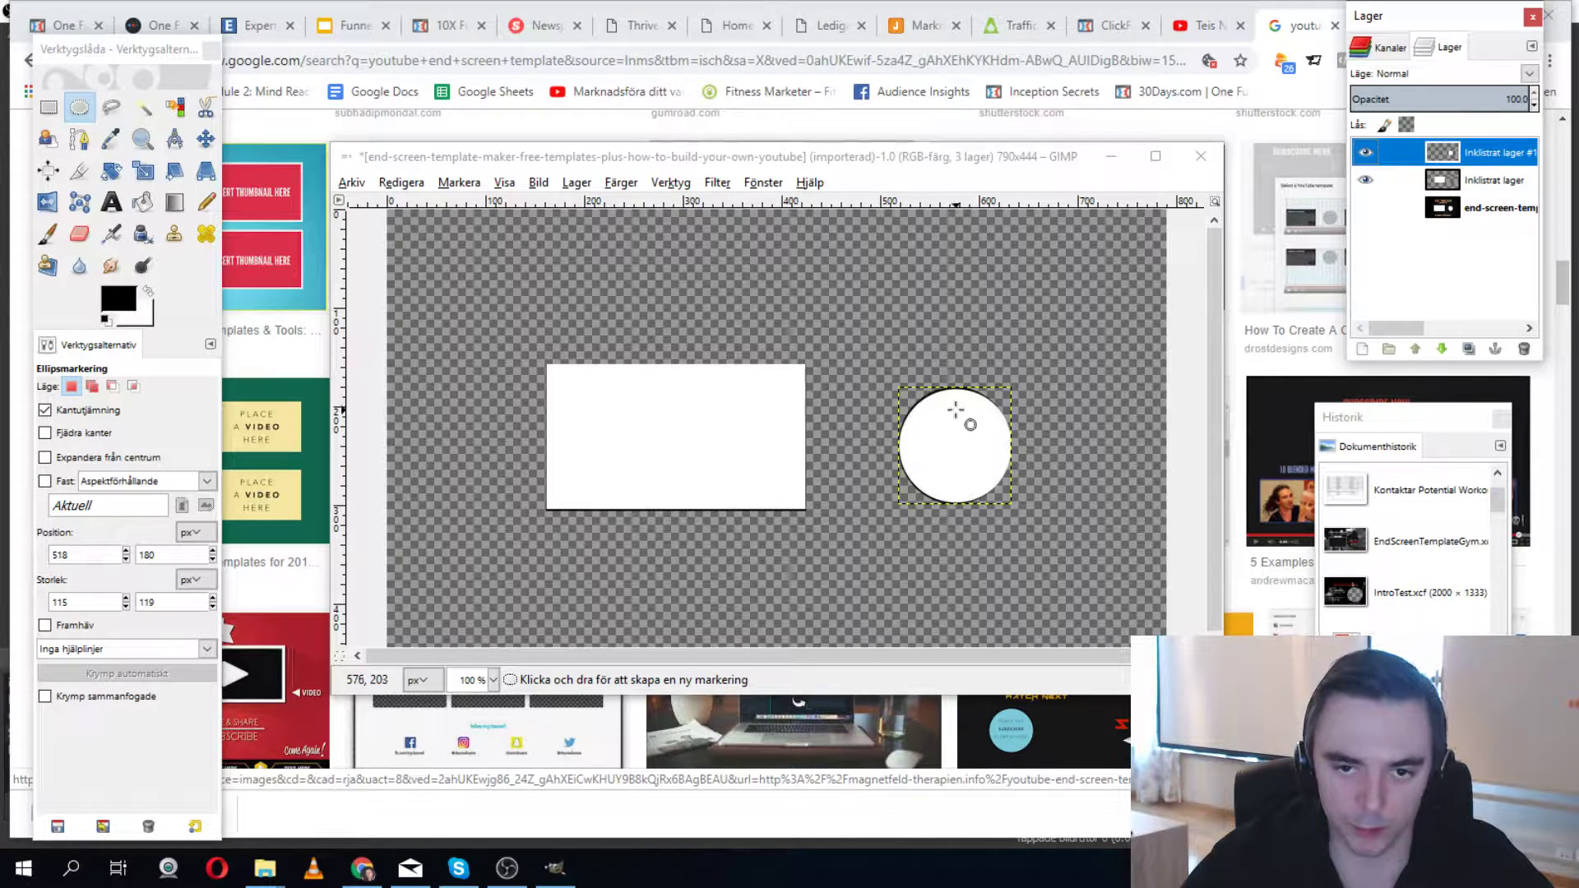
pyautogui.rightClick(1478, 207)
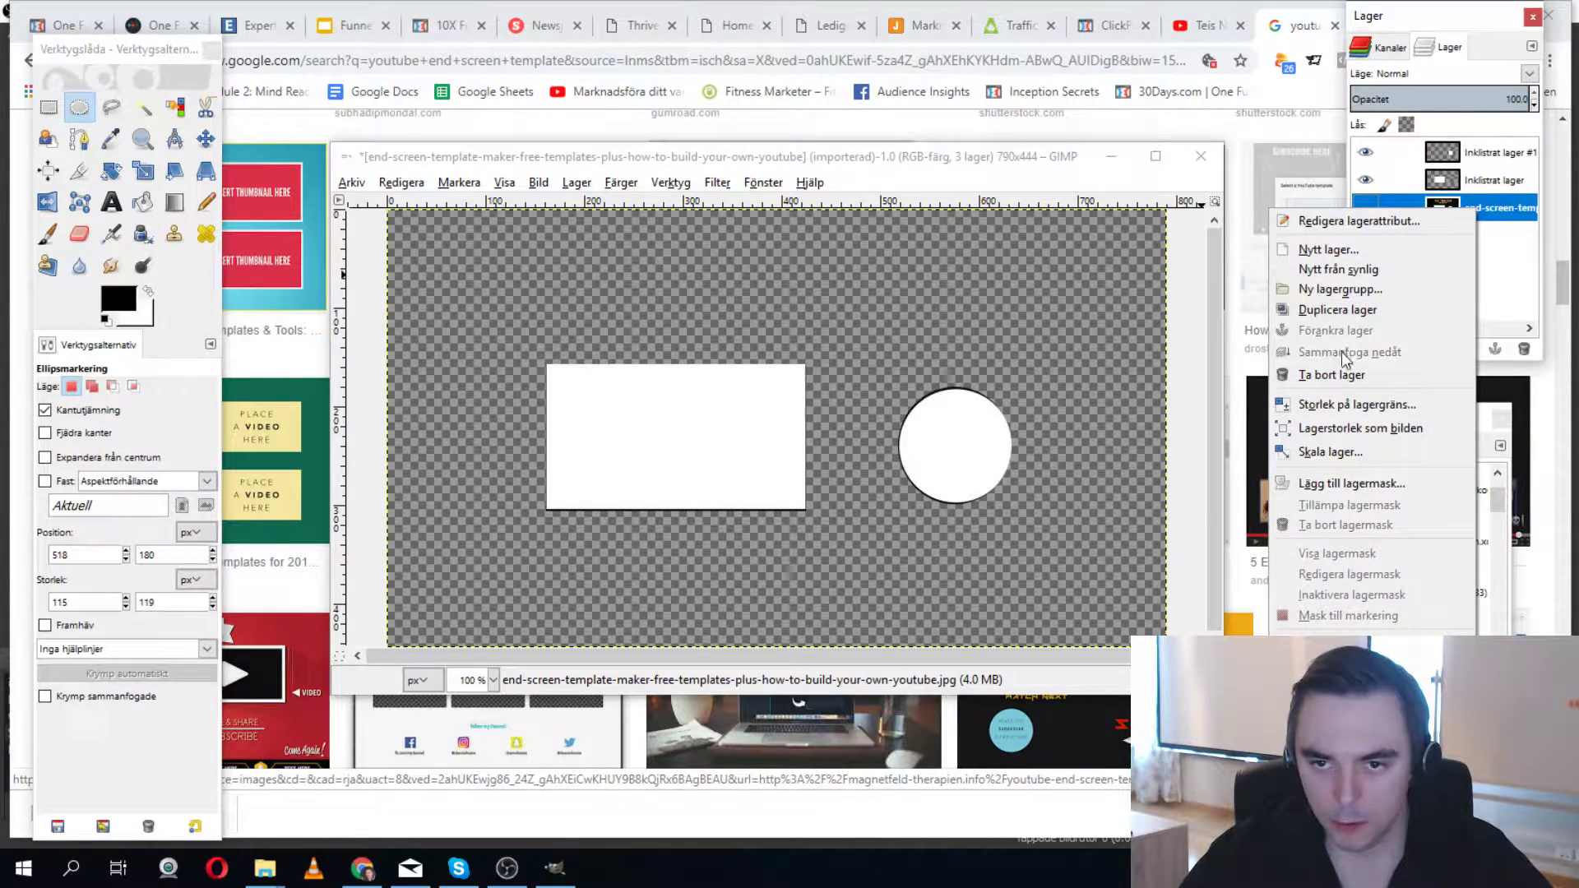
pyautogui.click(1333, 375)
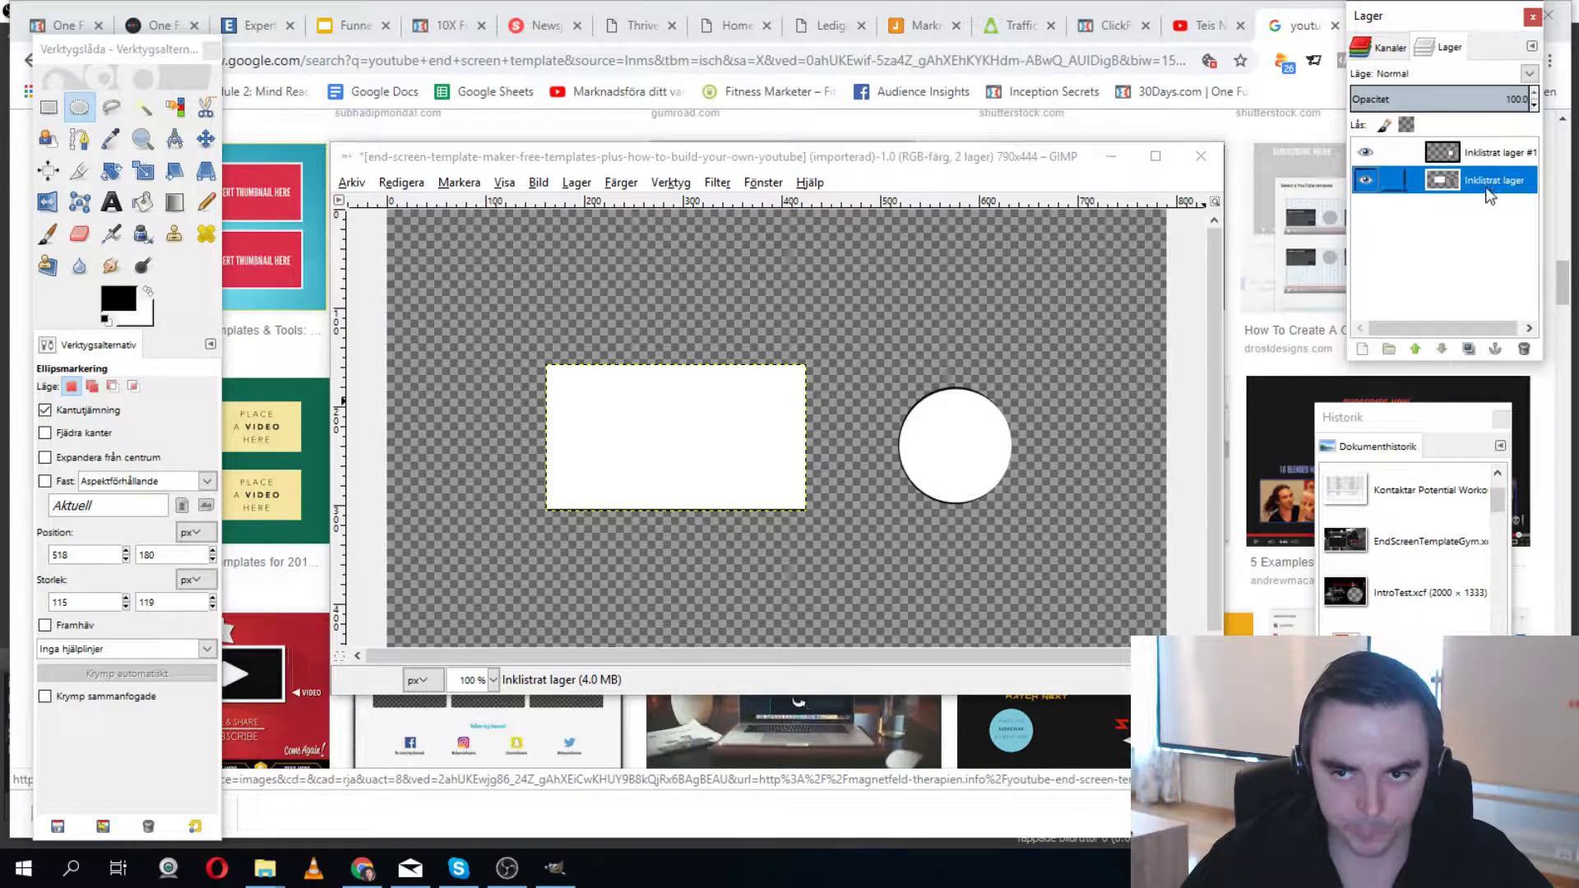
# Create a text box about 295 × 70 px above the white rectangle and set its text color to white.
pyautogui.click(1483, 155)
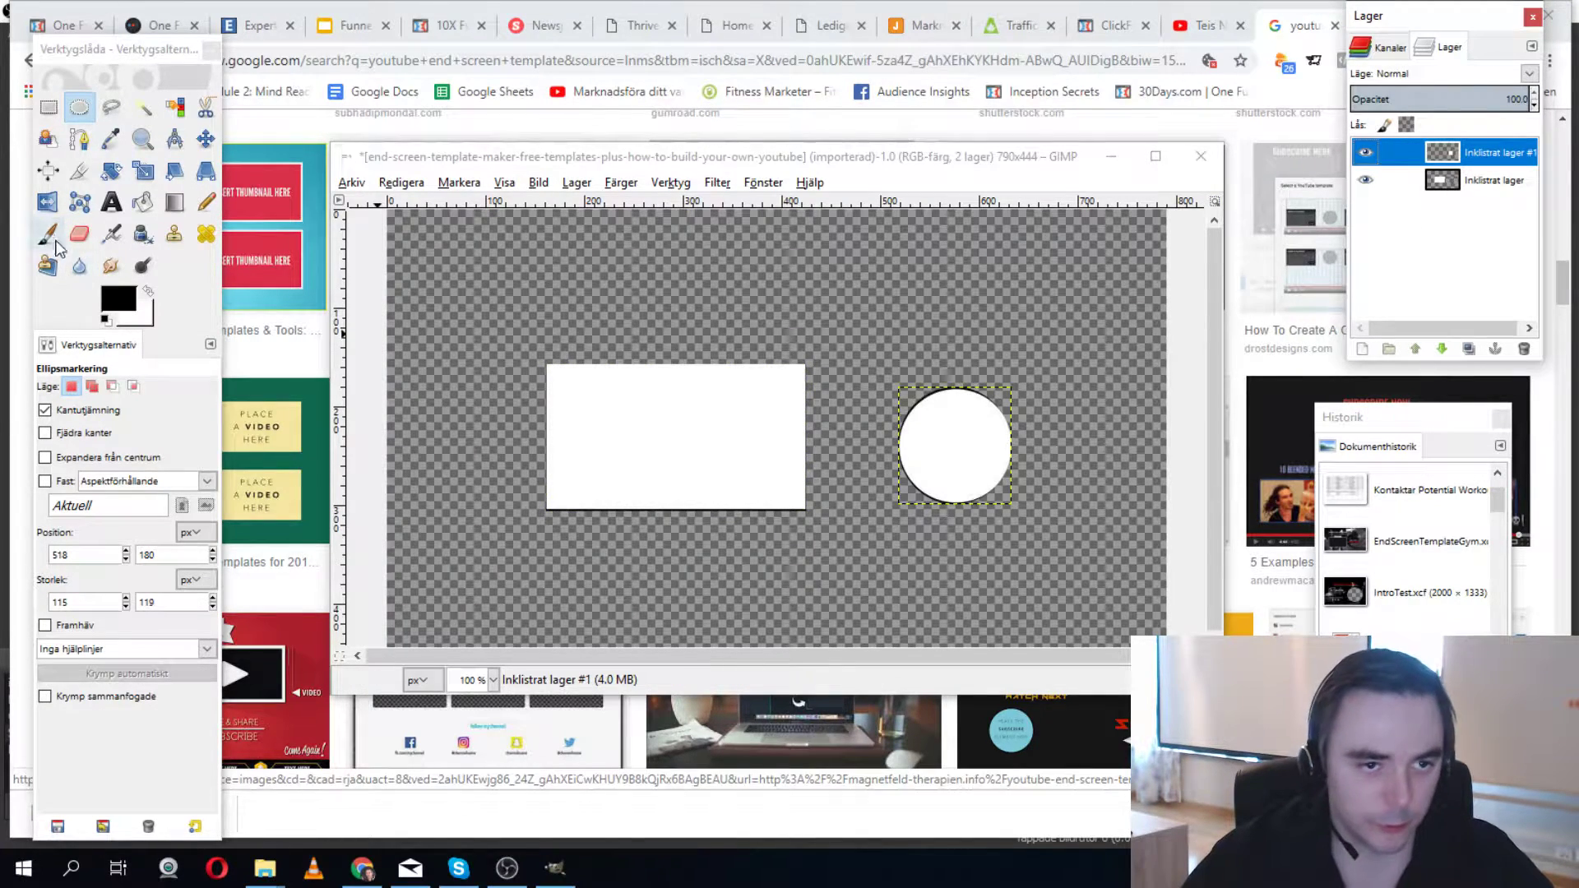
pyautogui.click(111, 202)
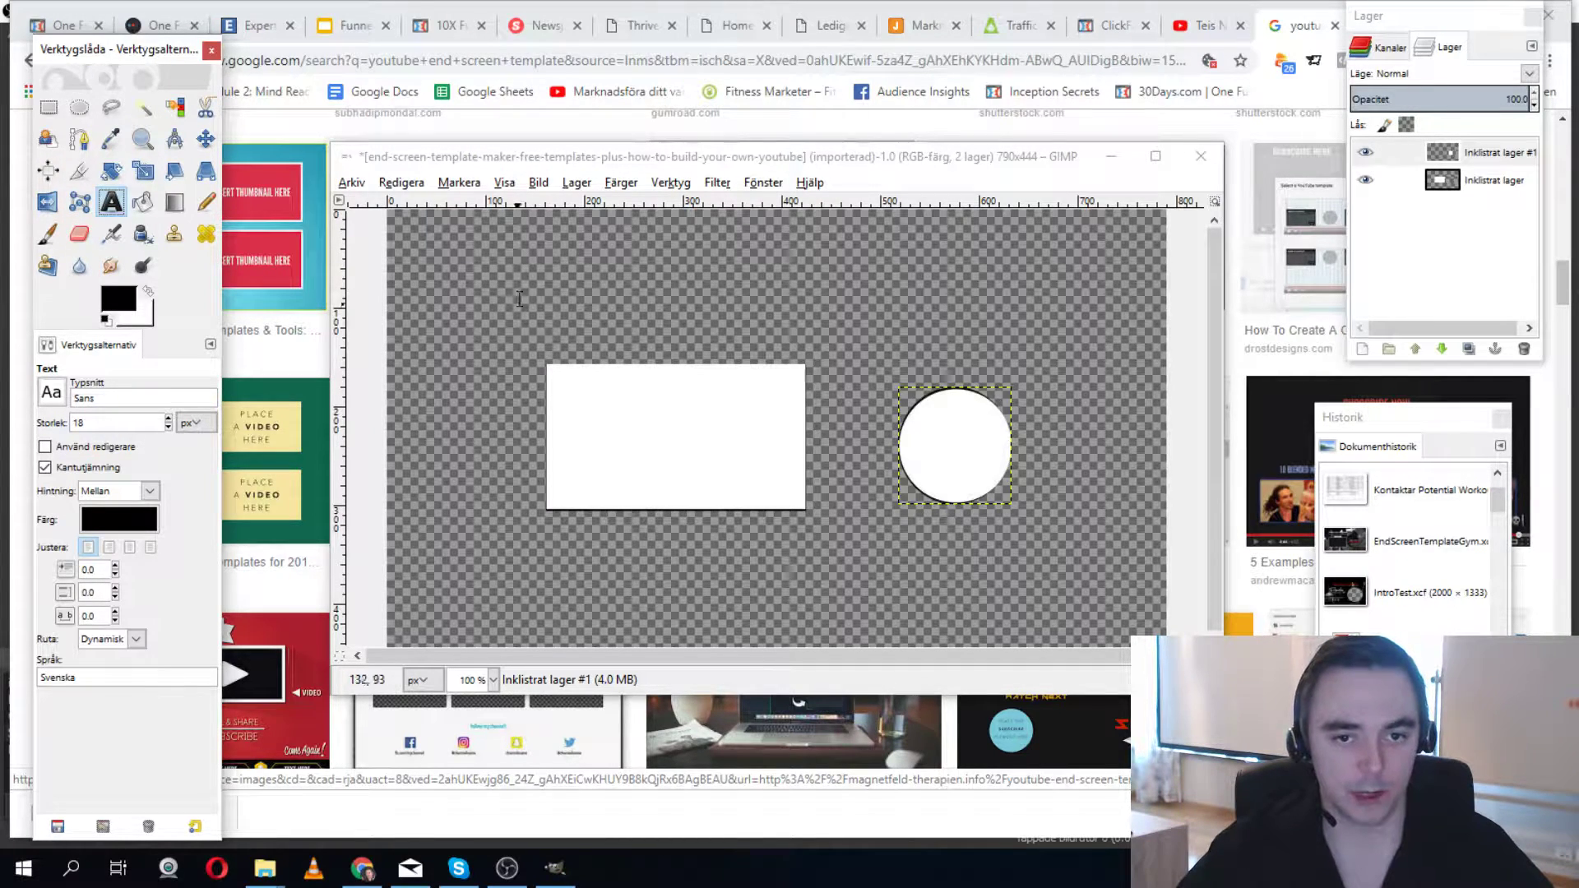
pyautogui.moveTo(521, 264); pyautogui.dragTo(812, 331)
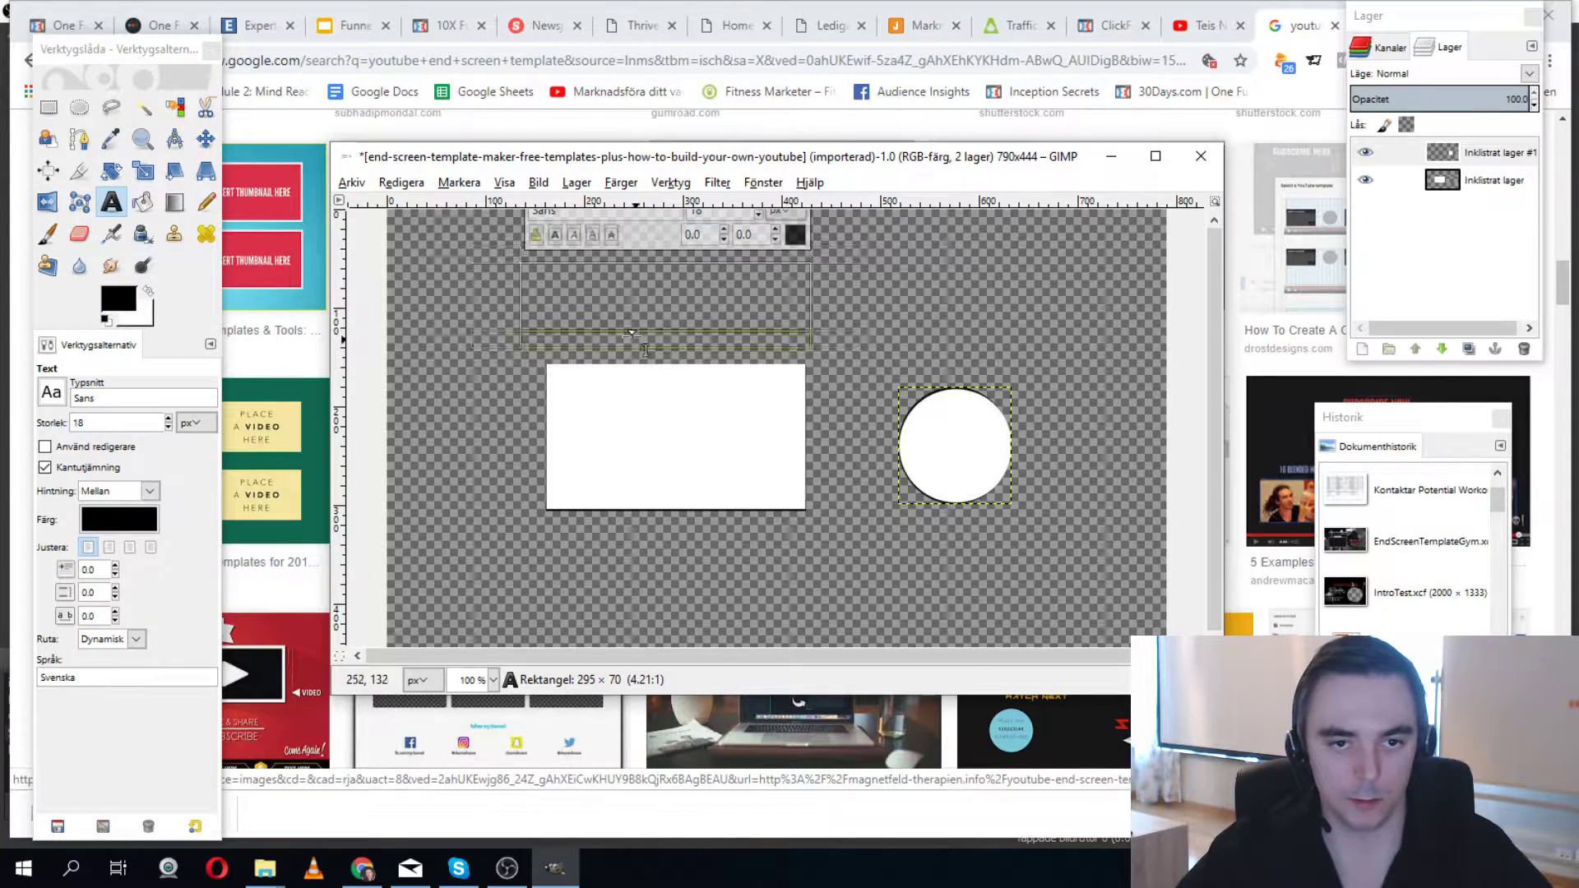
pyautogui.click(795, 234)
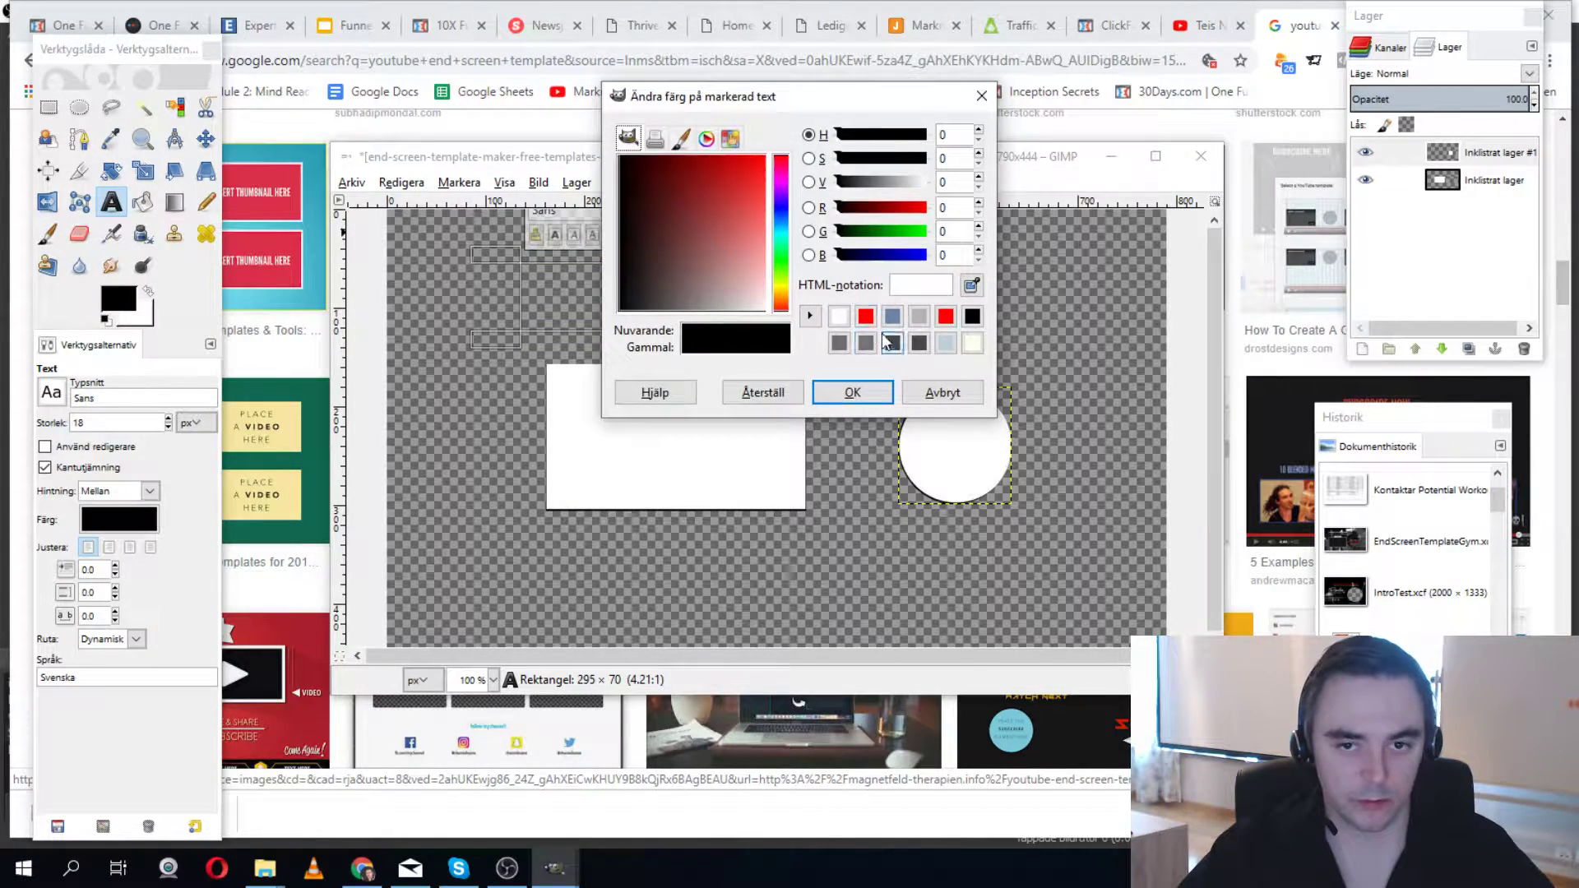
pyautogui.click(839, 315)
pyautogui.click(852, 393)
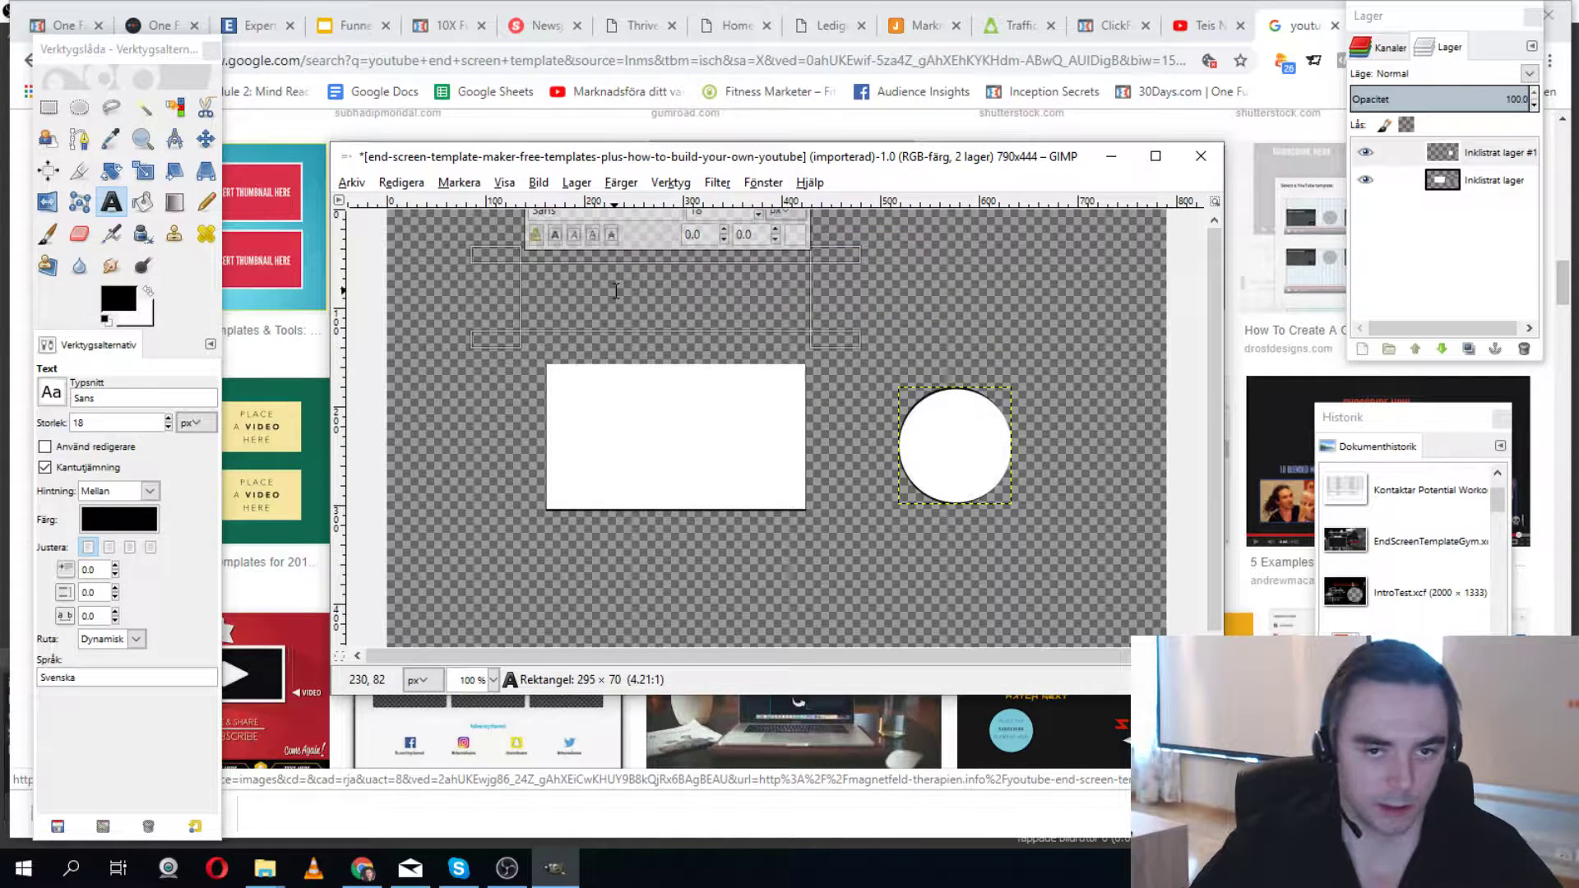
pyautogui.write('Thanks For')
pyautogui.press('BackSpace')
pyautogui.press('BackSpace')
pyautogui.press('BackSpace')
pyautogui.press('BackSpace')
pyautogui.press('BackSpace')
pyautogui.press('BackSpace')
pyautogui.press('BackSpace')
pyautogui.press('BackSpace')
pyautogui.press('BackSpace')
pyautogui.press('BackSpace')
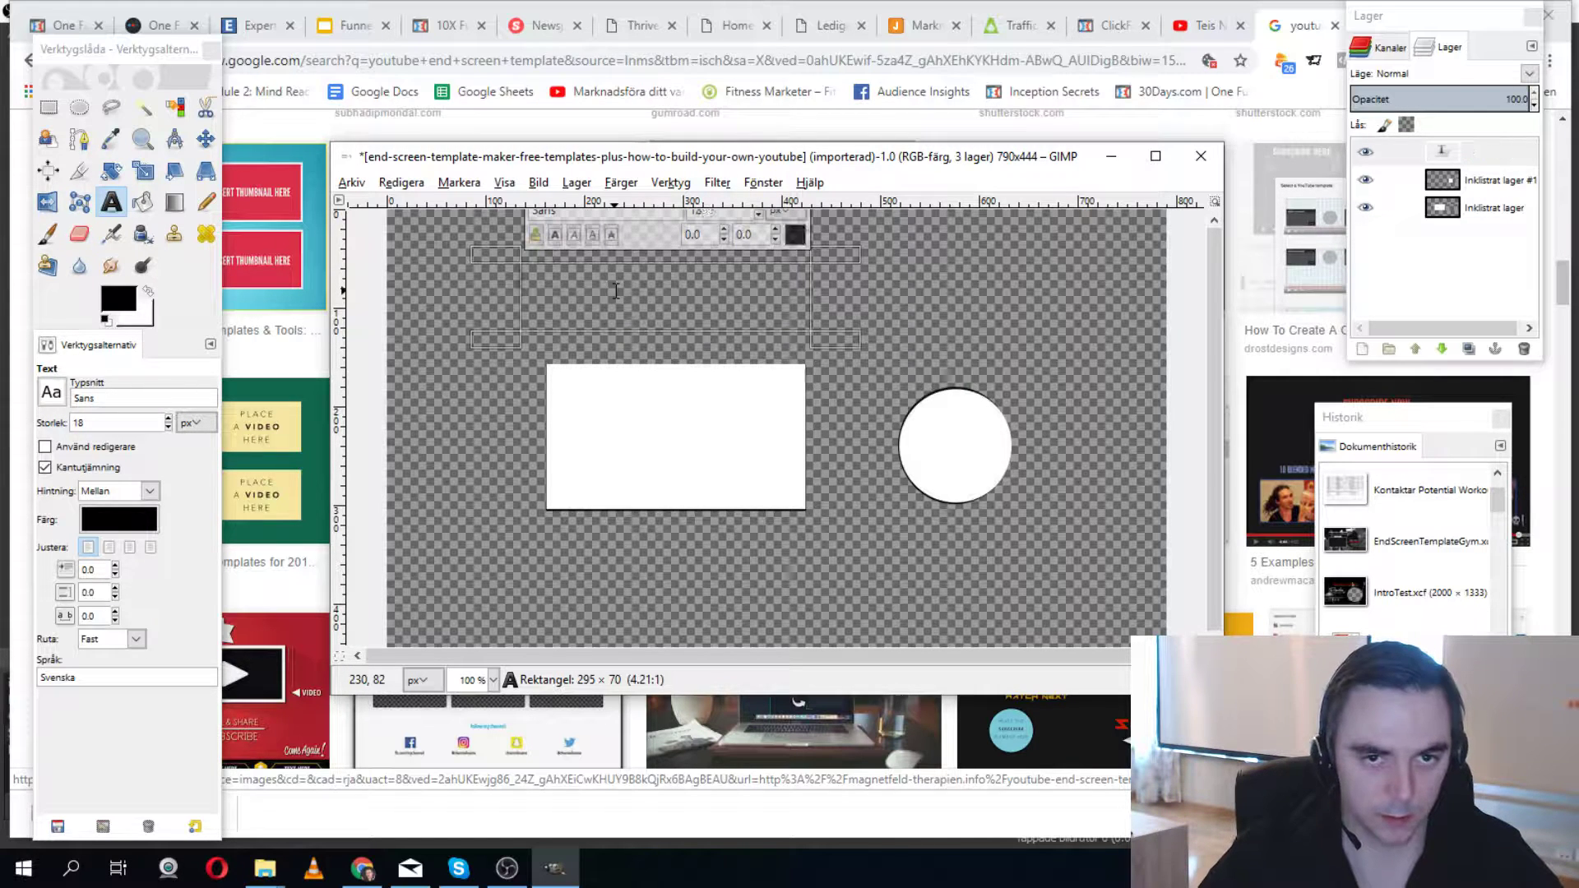
# Enter the text "Tanks for watching" in the text box above the rectangle.
pyautogui.write('ThaNS')
pyautogui.press('BackSpace')
pyautogui.press('BackSpace')
pyautogui.press('BackSpace')
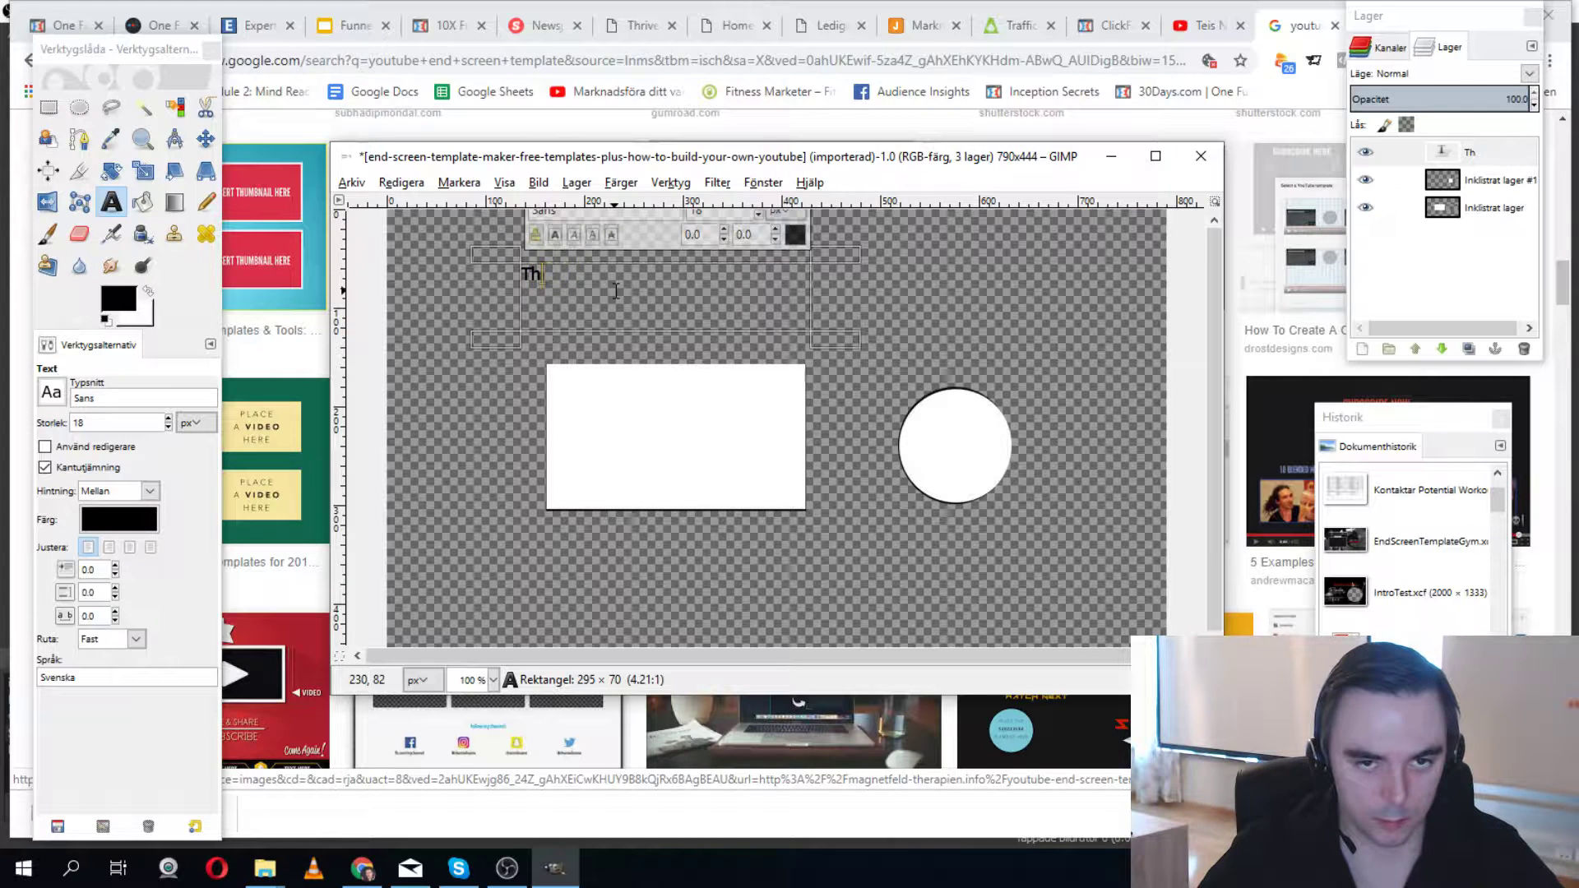
pyautogui.write('an')
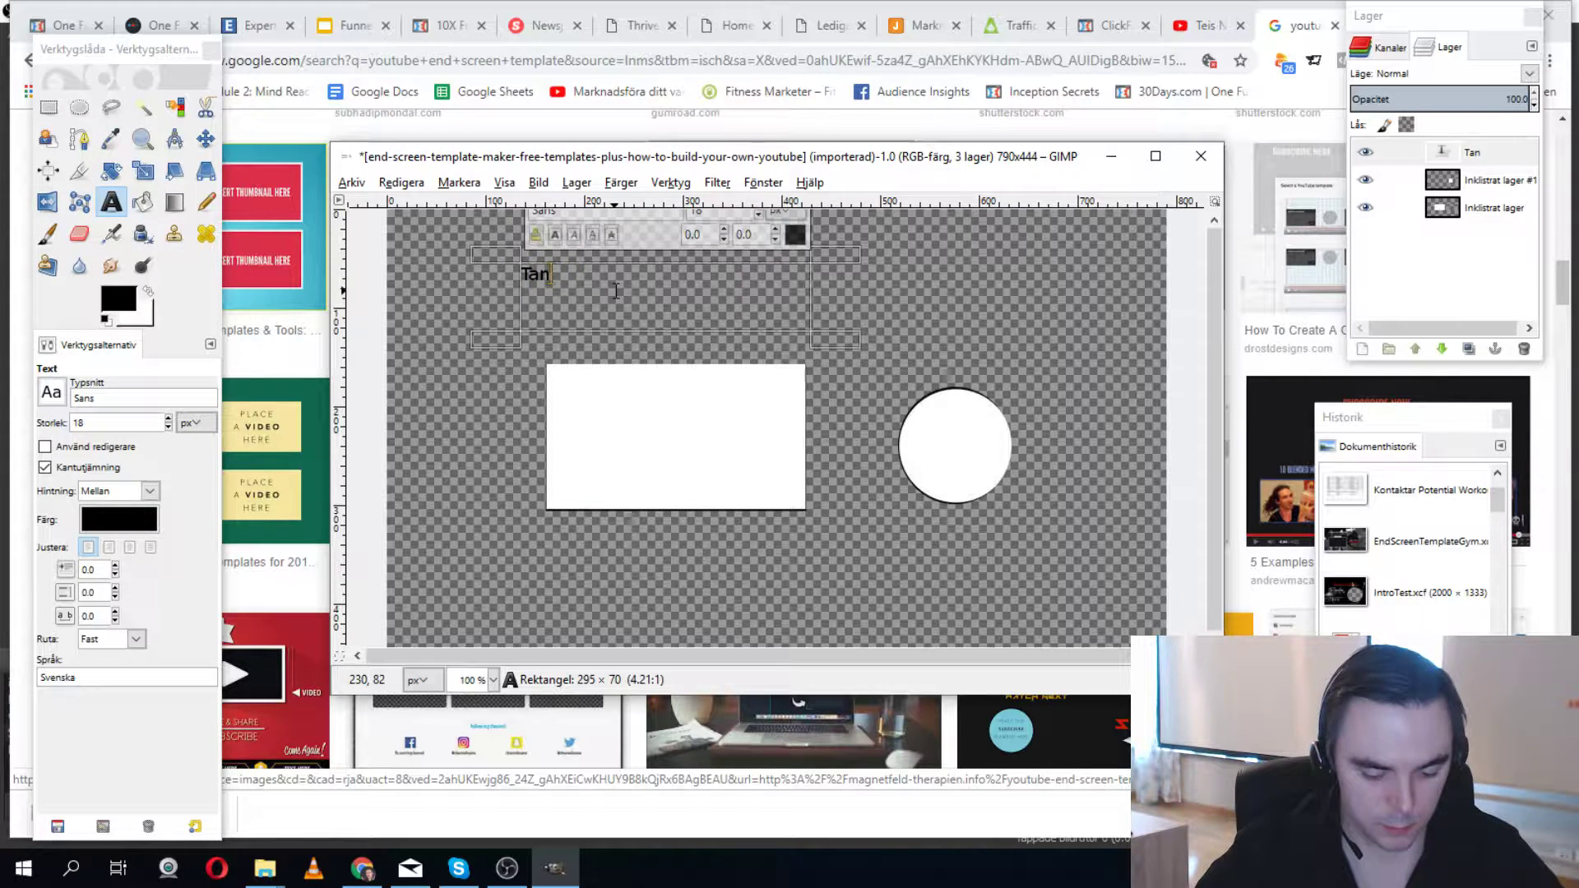
pyautogui.write('ks fo')
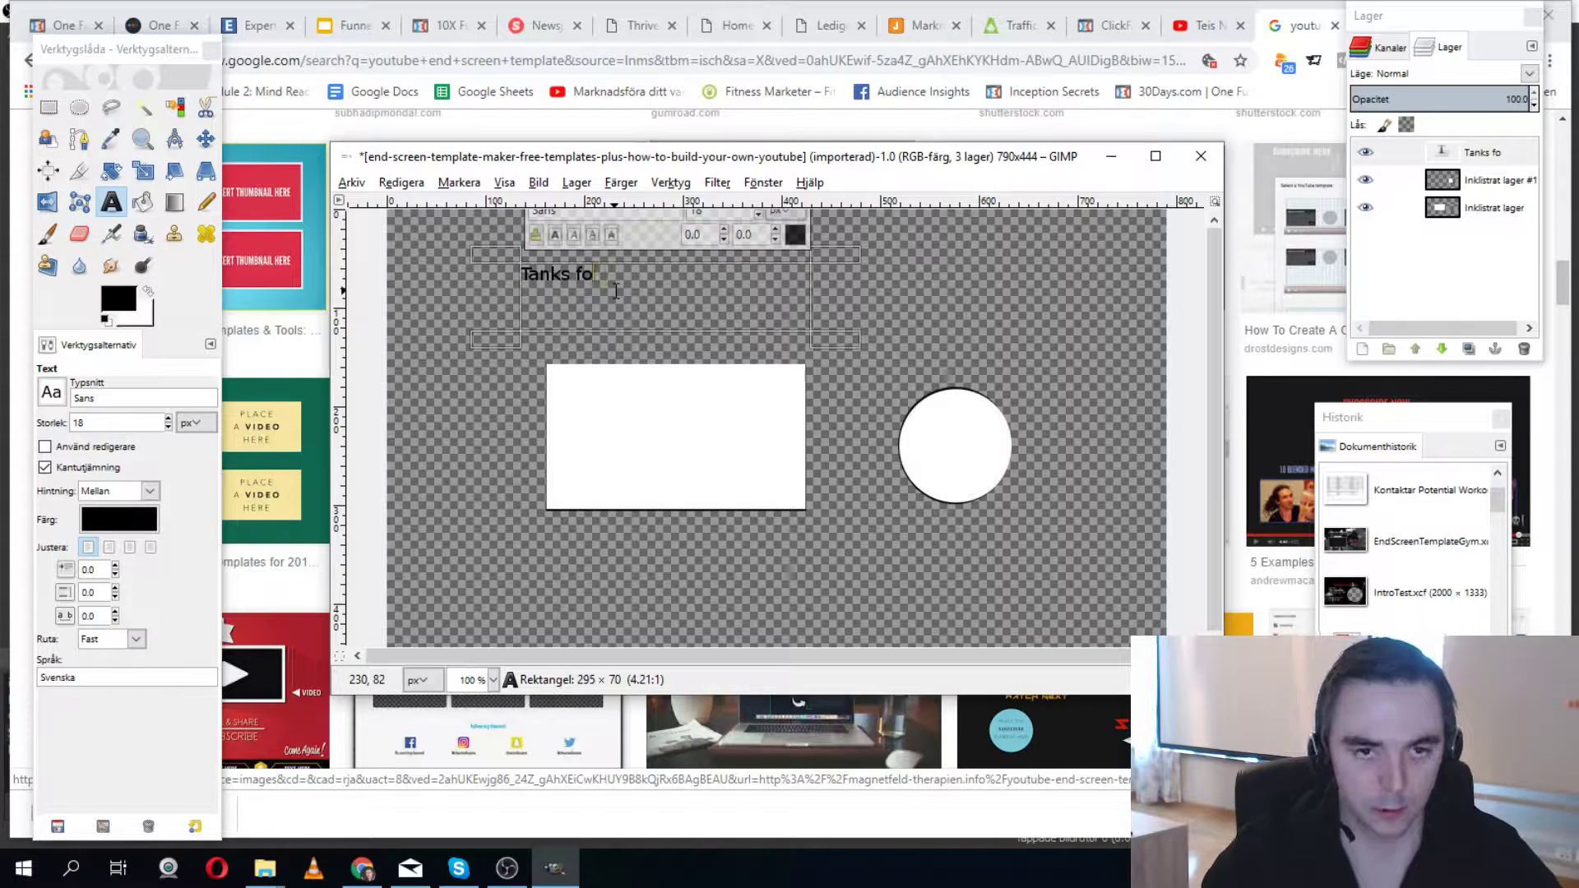
pyautogui.write('r watchinh')
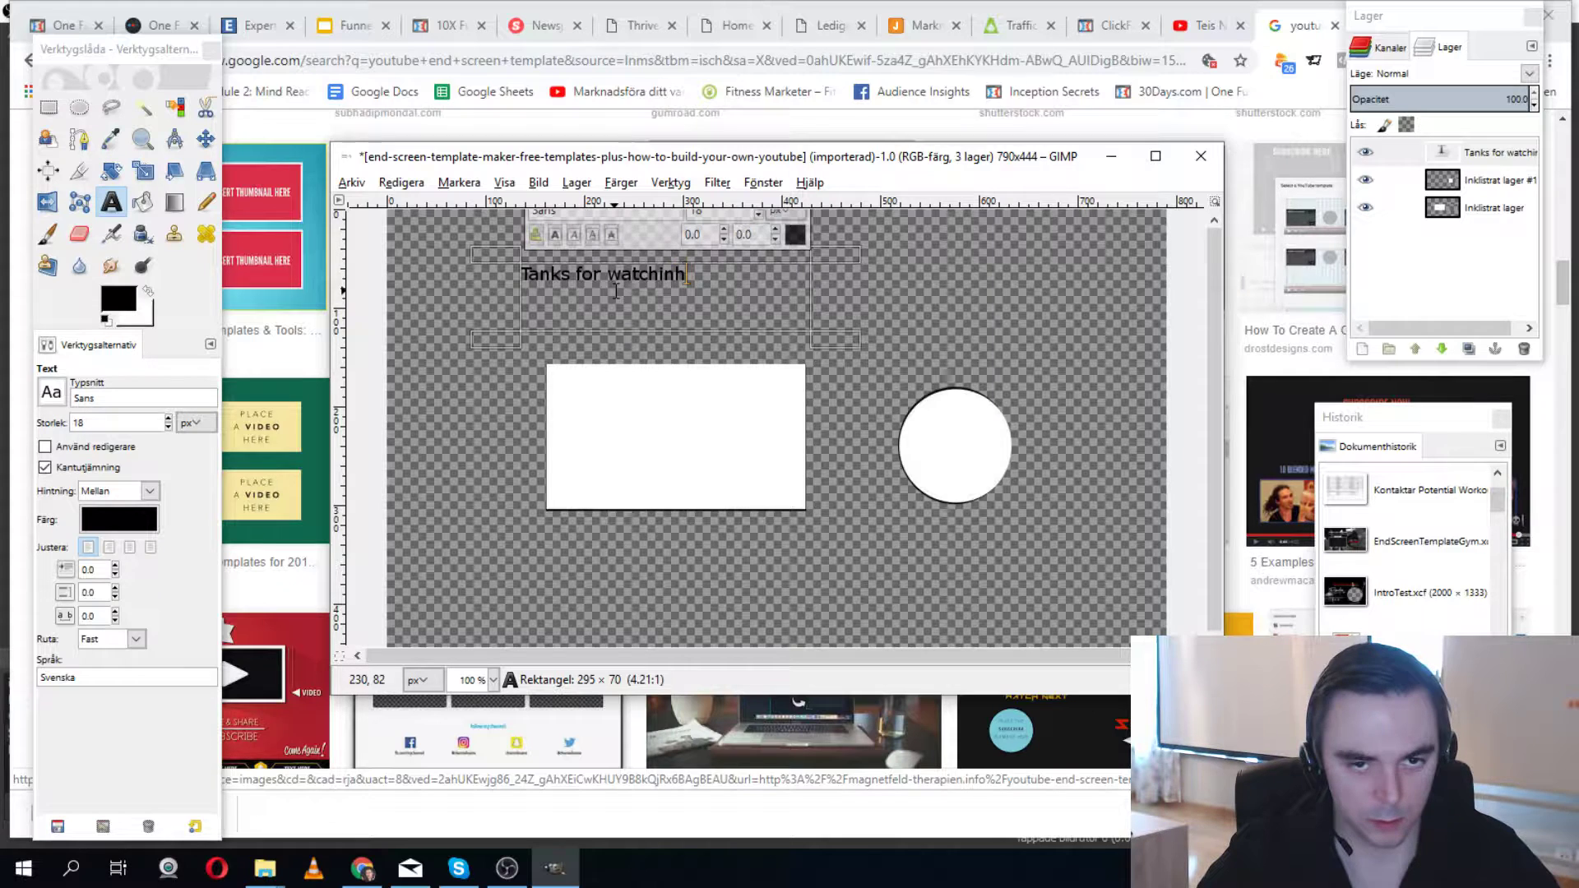
pyautogui.press('BackSpace')
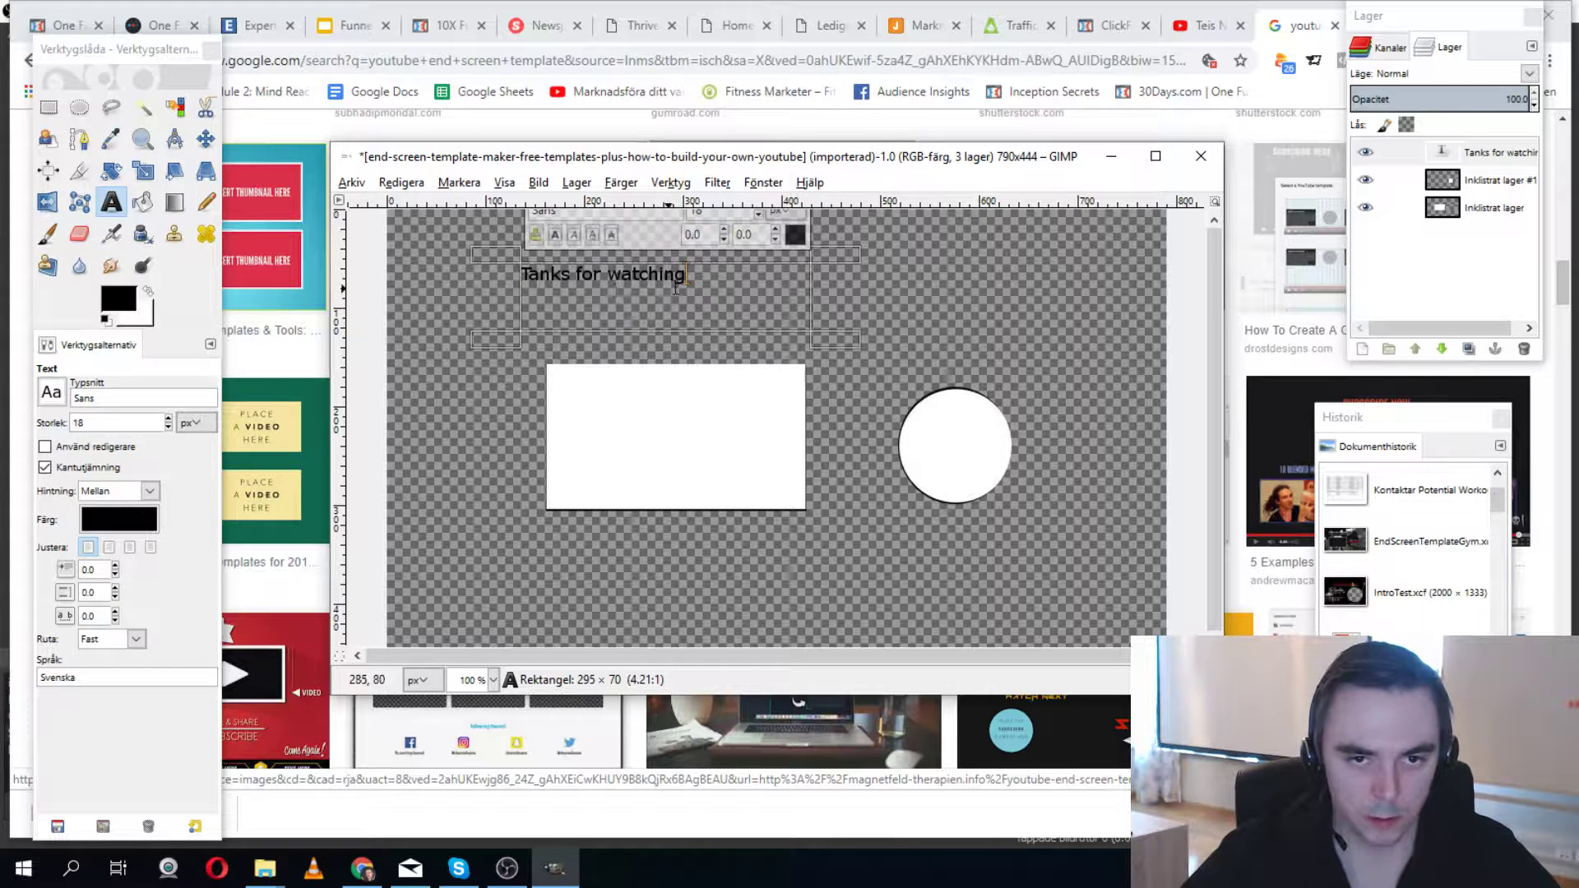
# Enlarge all of the "Tanks for watching" text to a font size of 31 px.
pyautogui.hotkey('ctrl', 'a')
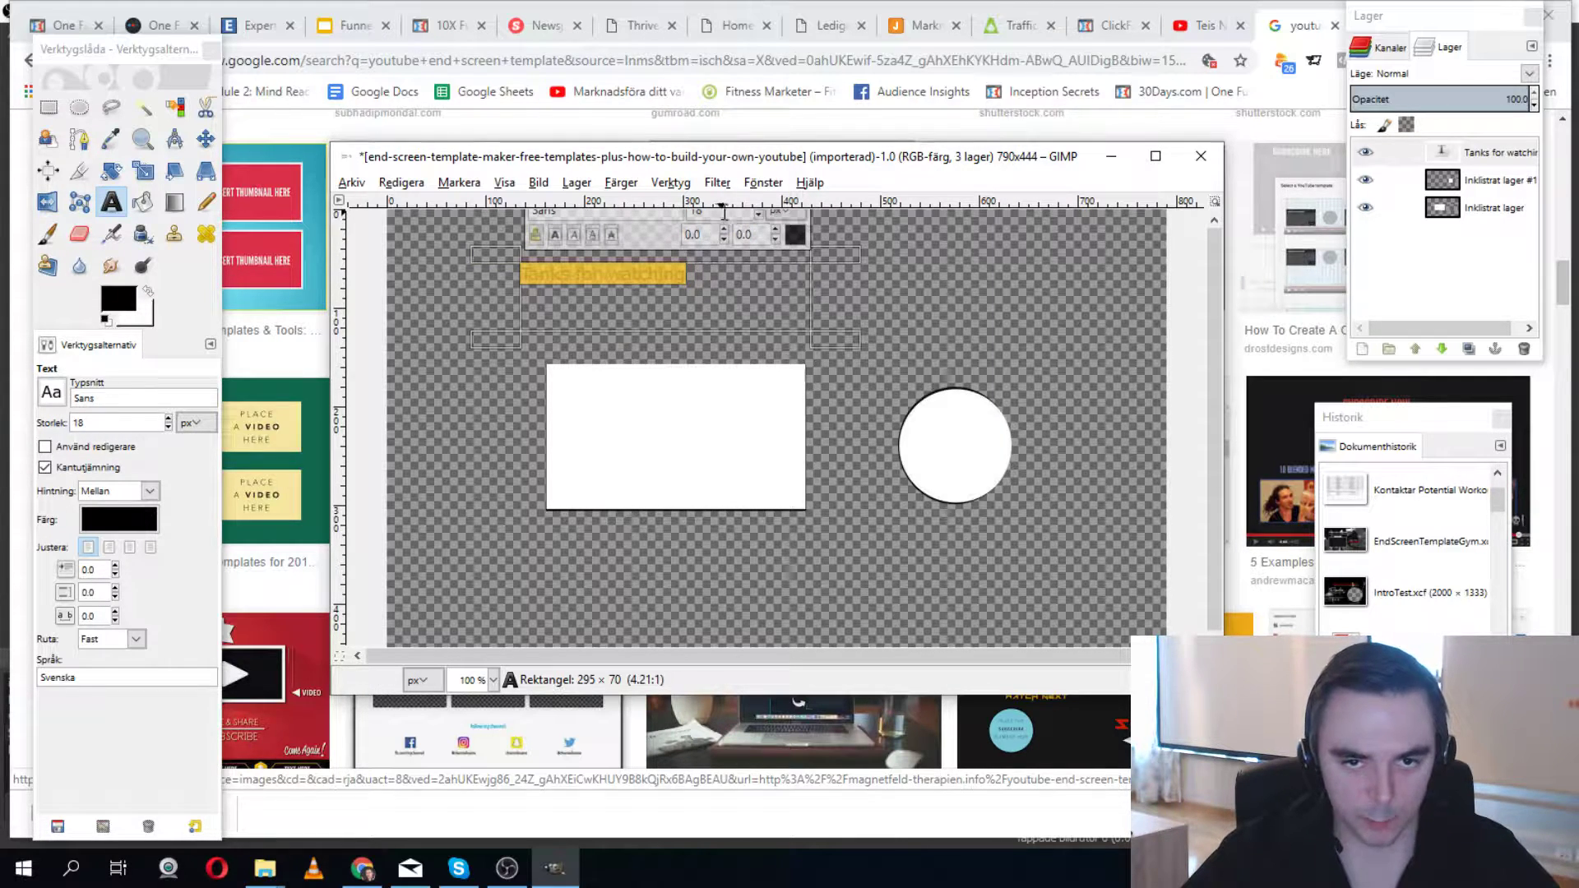
pyautogui.click(1154, 155)
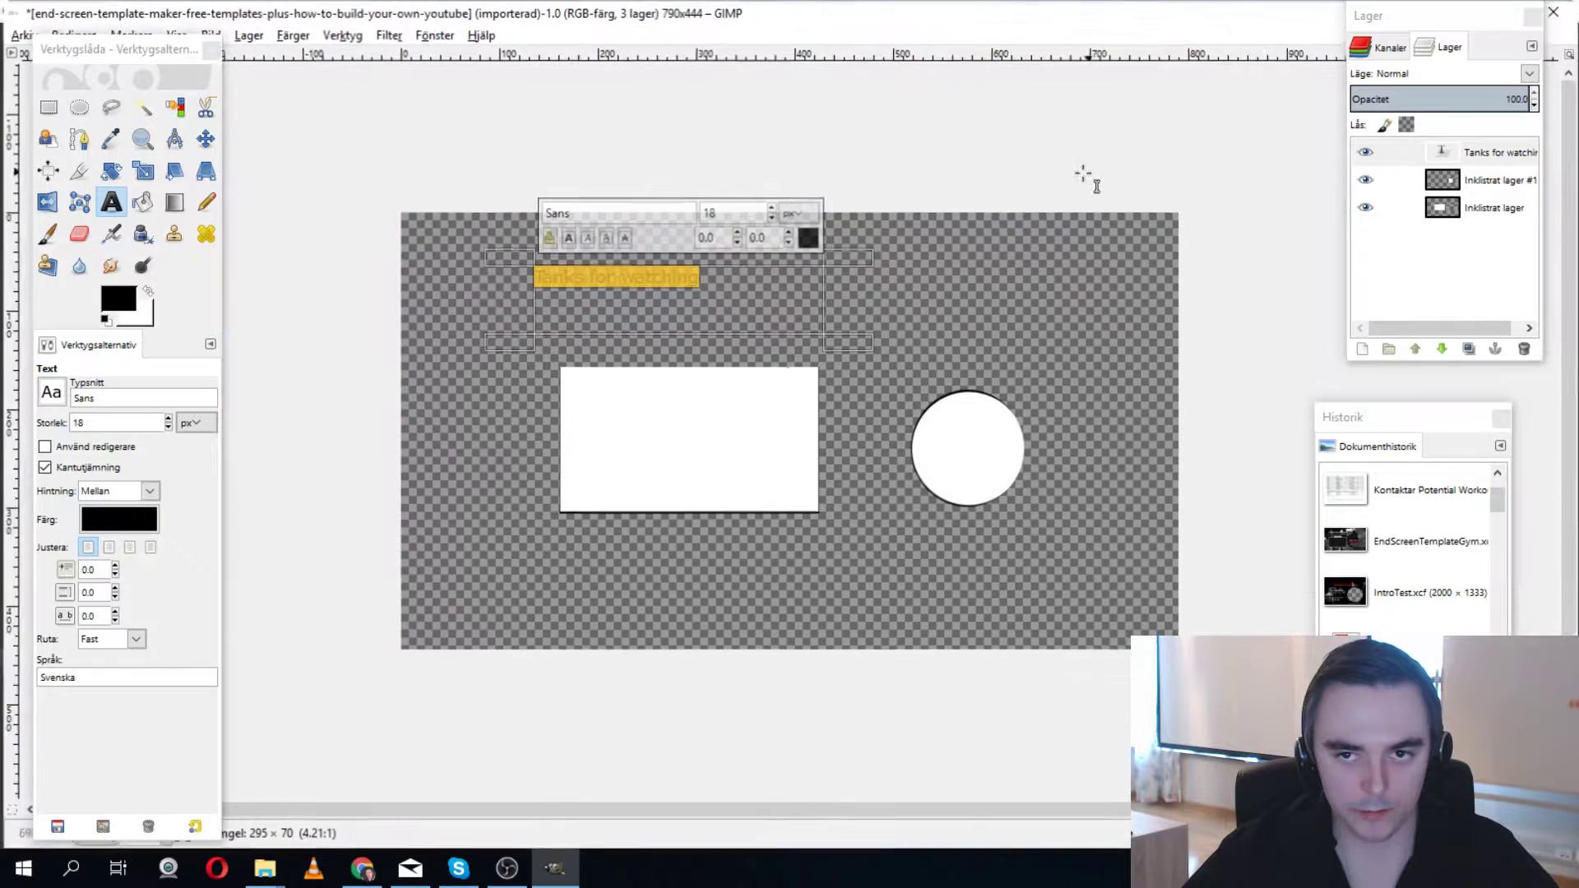
pyautogui.click(770, 205)
pyautogui.click(770, 205)
pyautogui.click(770, 204)
pyautogui.click(770, 204)
pyautogui.click(768, 203)
pyautogui.click(769, 203)
pyautogui.click(769, 203)
pyautogui.click(769, 203)
pyautogui.click(770, 205)
pyautogui.click(770, 204)
pyautogui.click(770, 205)
pyautogui.click(945, 294)
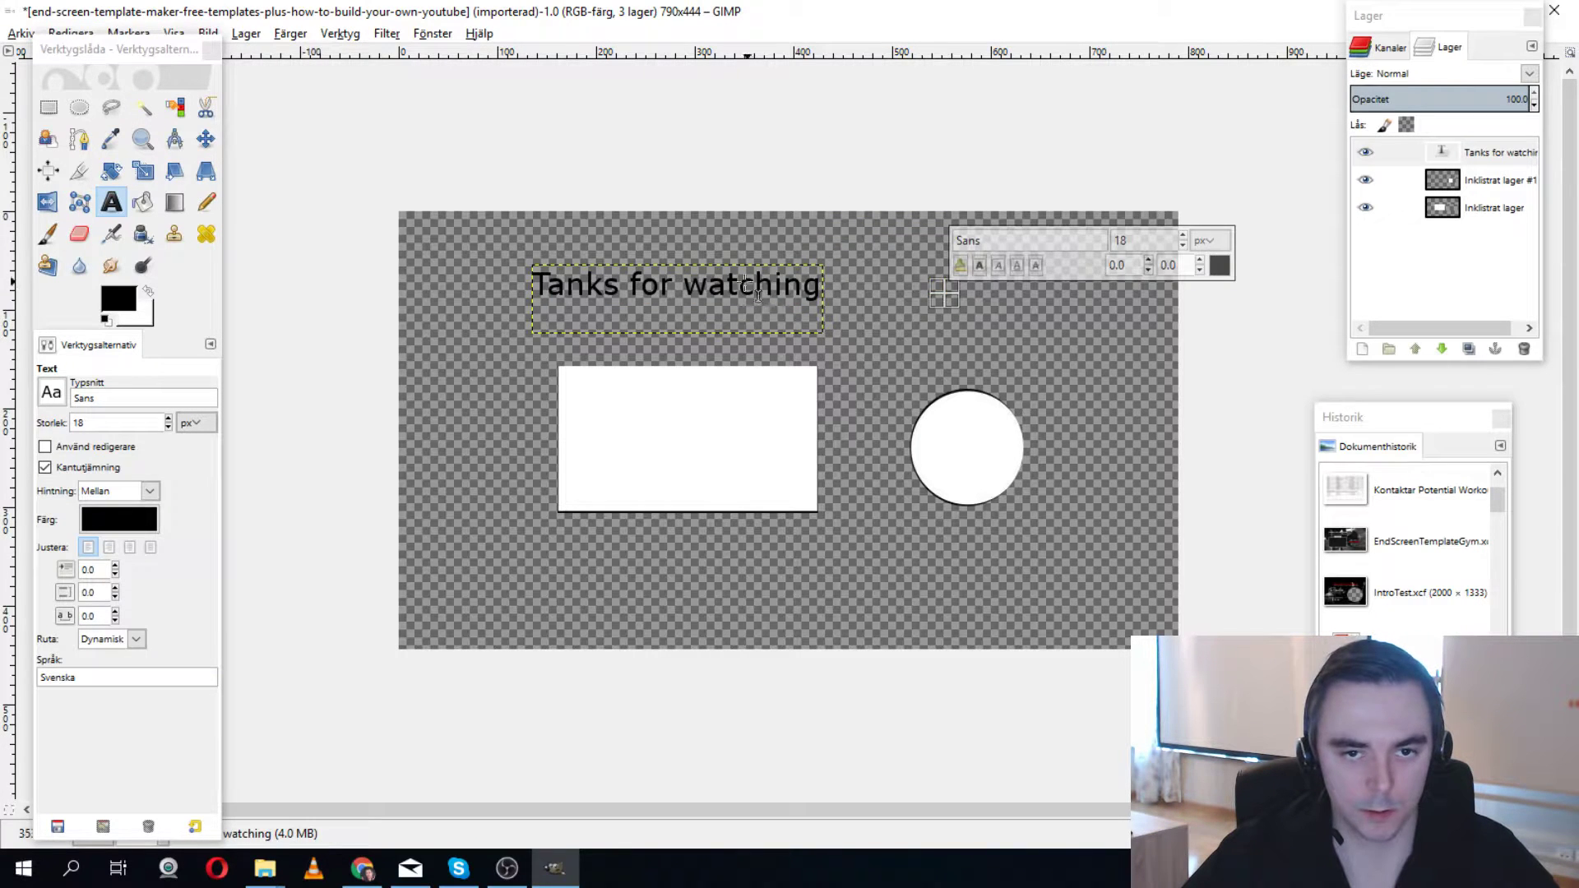
# Rewrite the text above the rectangle in capitals as "THANKS FOR WATCHING".
pyautogui.click(755, 286)
pyautogui.moveTo(819, 288); pyautogui.dragTo(568, 272)
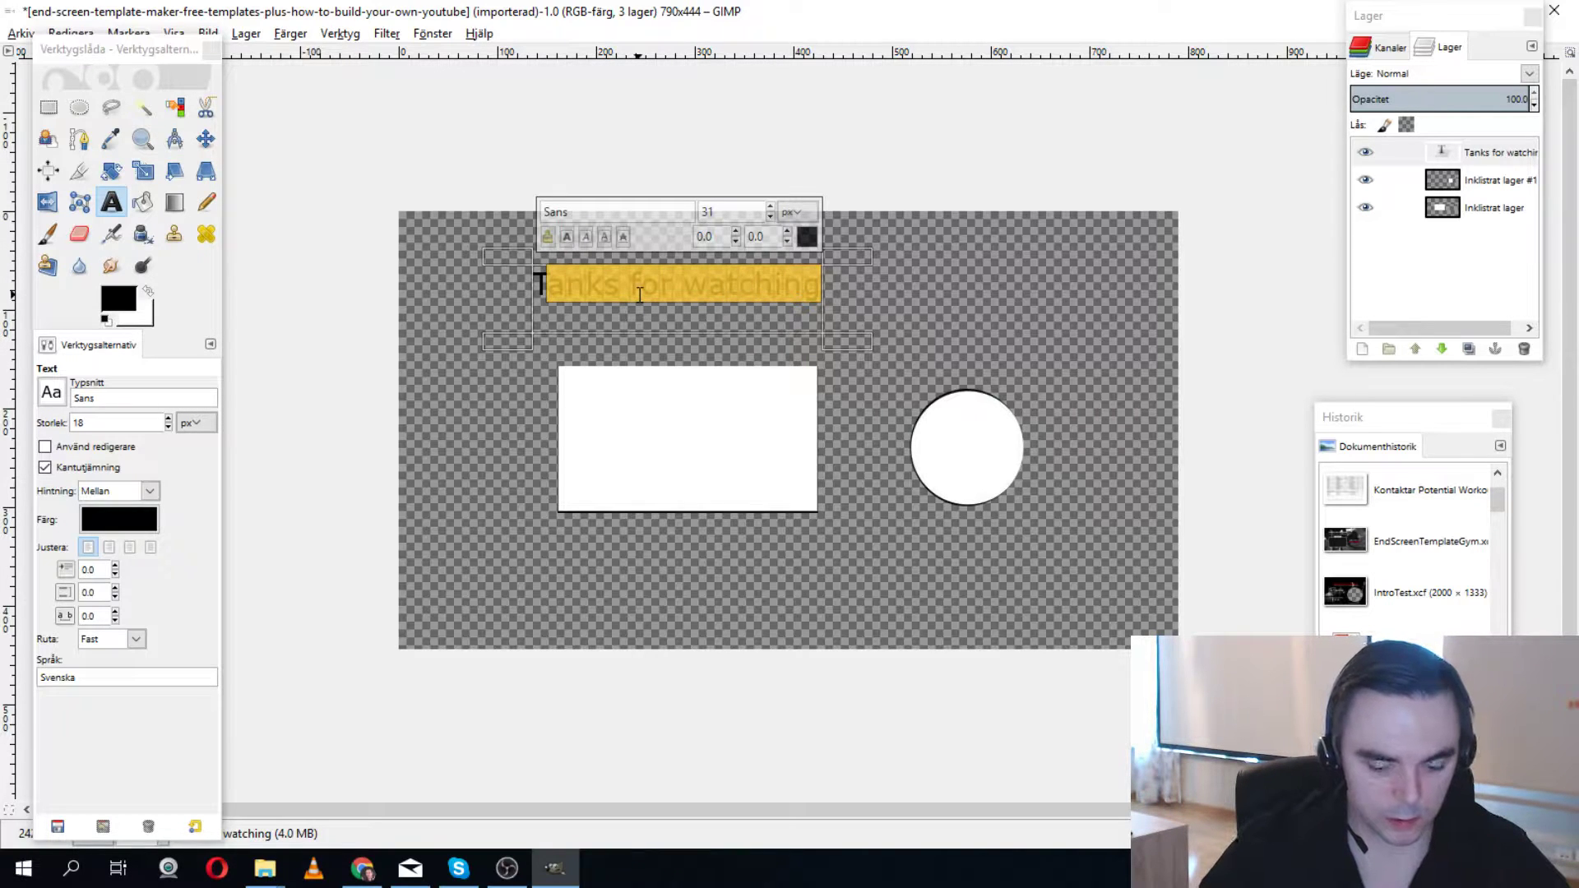
pyautogui.press('BackSpace')
pyautogui.write('h')
pyautogui.press('BackSpace')
pyautogui.write('HANKS ')
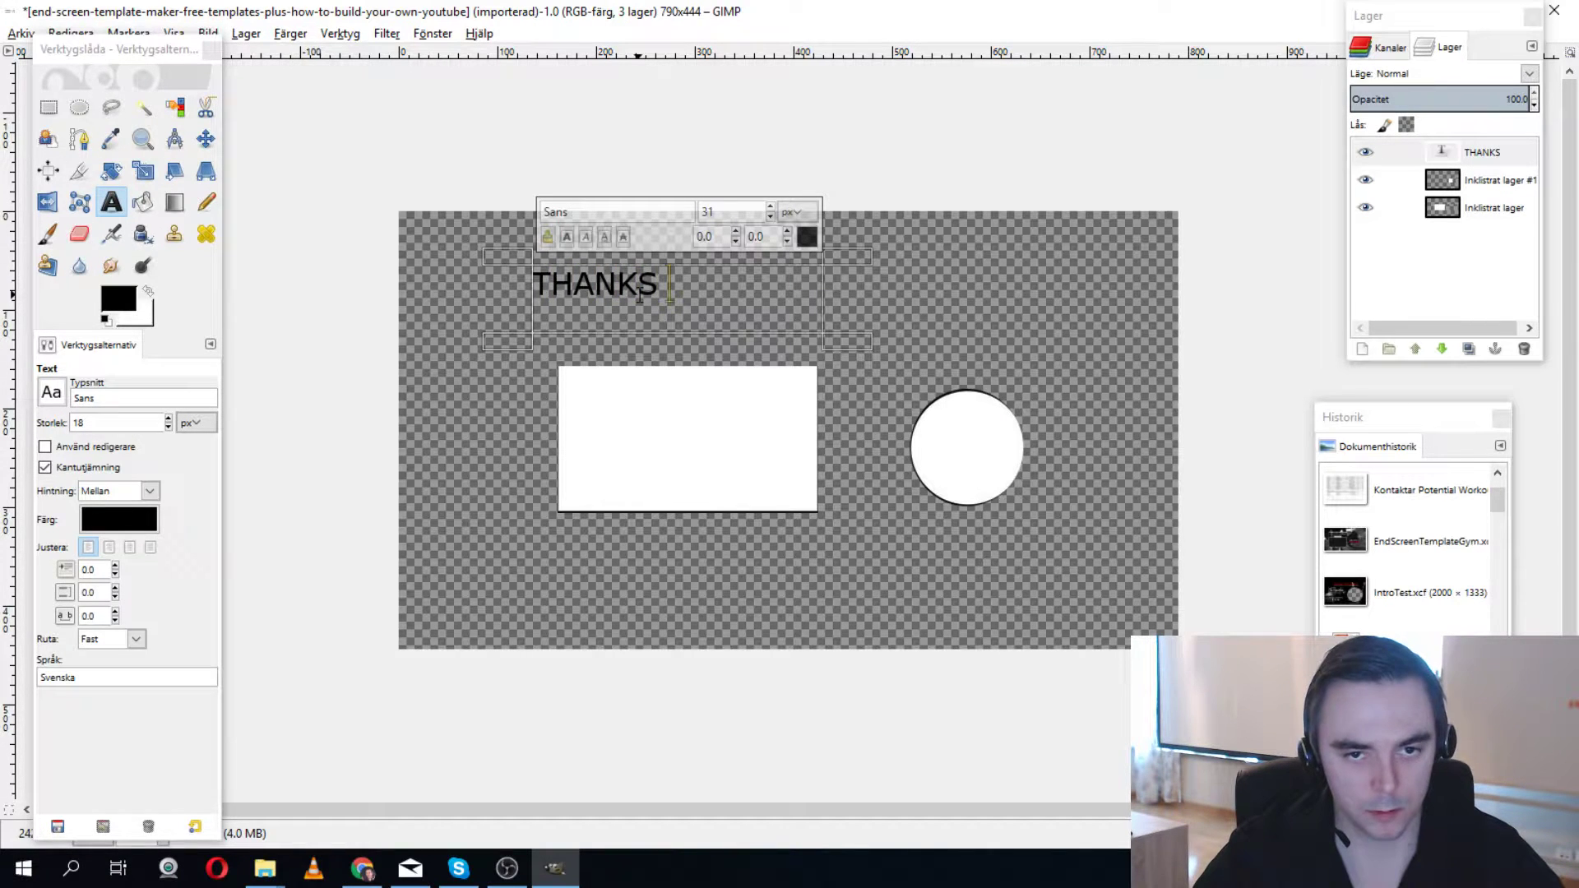
pyautogui.write('FOR W')
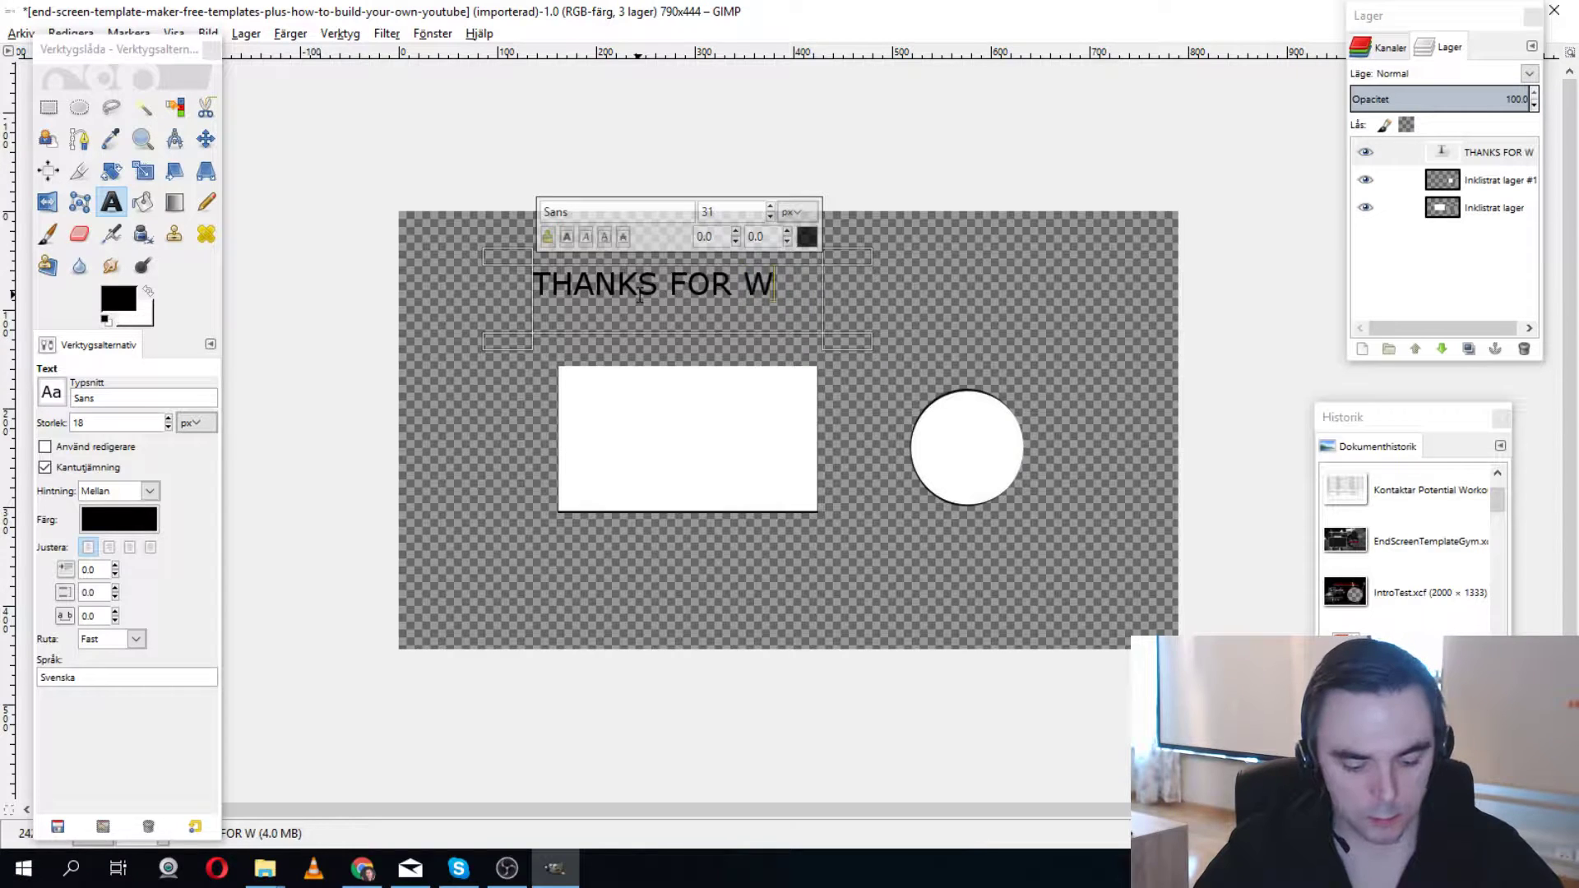
pyautogui.write('ATCHING')
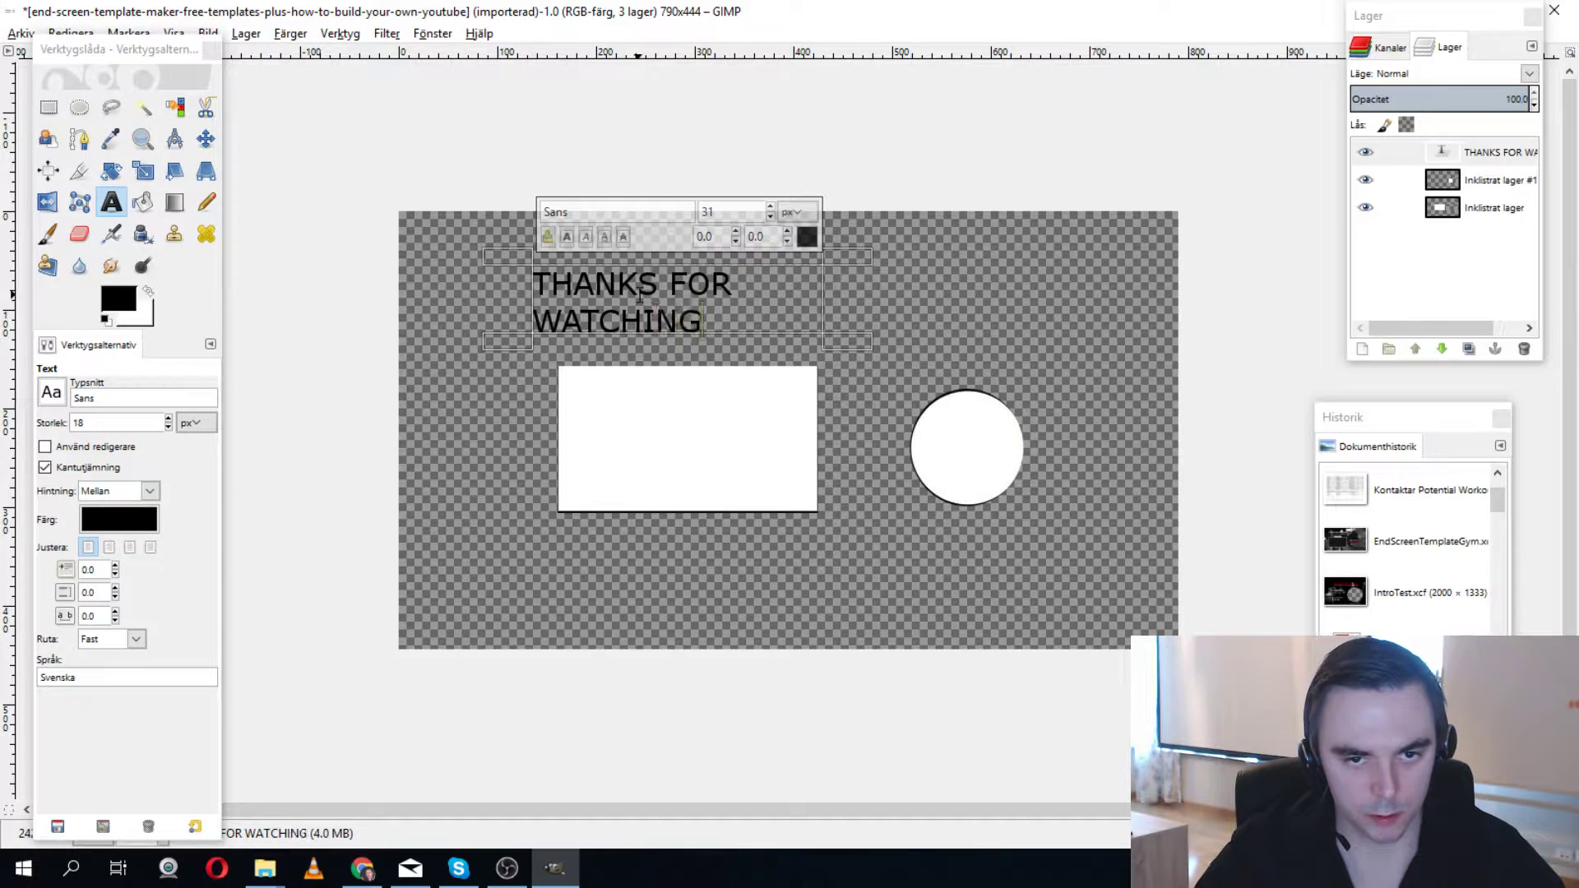
# Widen the heading's text box on both sides to about 405 × 70 px so the heading fits on one line.
pyautogui.moveTo(503, 304); pyautogui.dragTo(489, 302)
pyautogui.moveTo(862, 296); pyautogui.dragTo(883, 301)
pyautogui.moveTo(486, 304); pyautogui.dragTo(473, 304)
pyautogui.moveTo(851, 301); pyautogui.dragTo(870, 301)
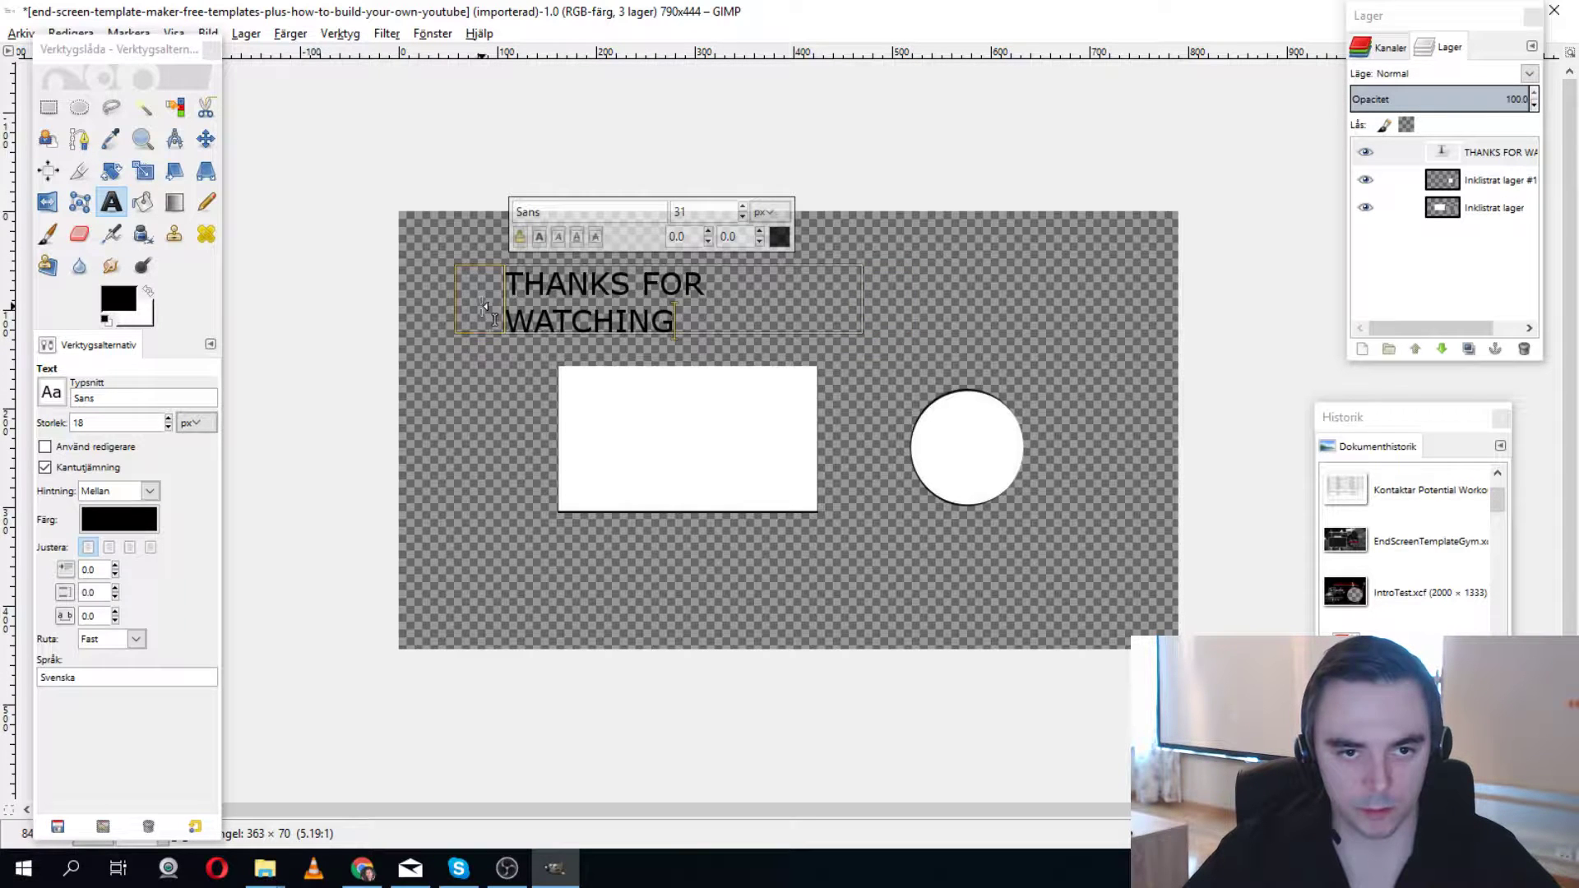
pyautogui.moveTo(472, 284); pyautogui.dragTo(451, 284)
pyautogui.moveTo(847, 309); pyautogui.dragTo(865, 310)
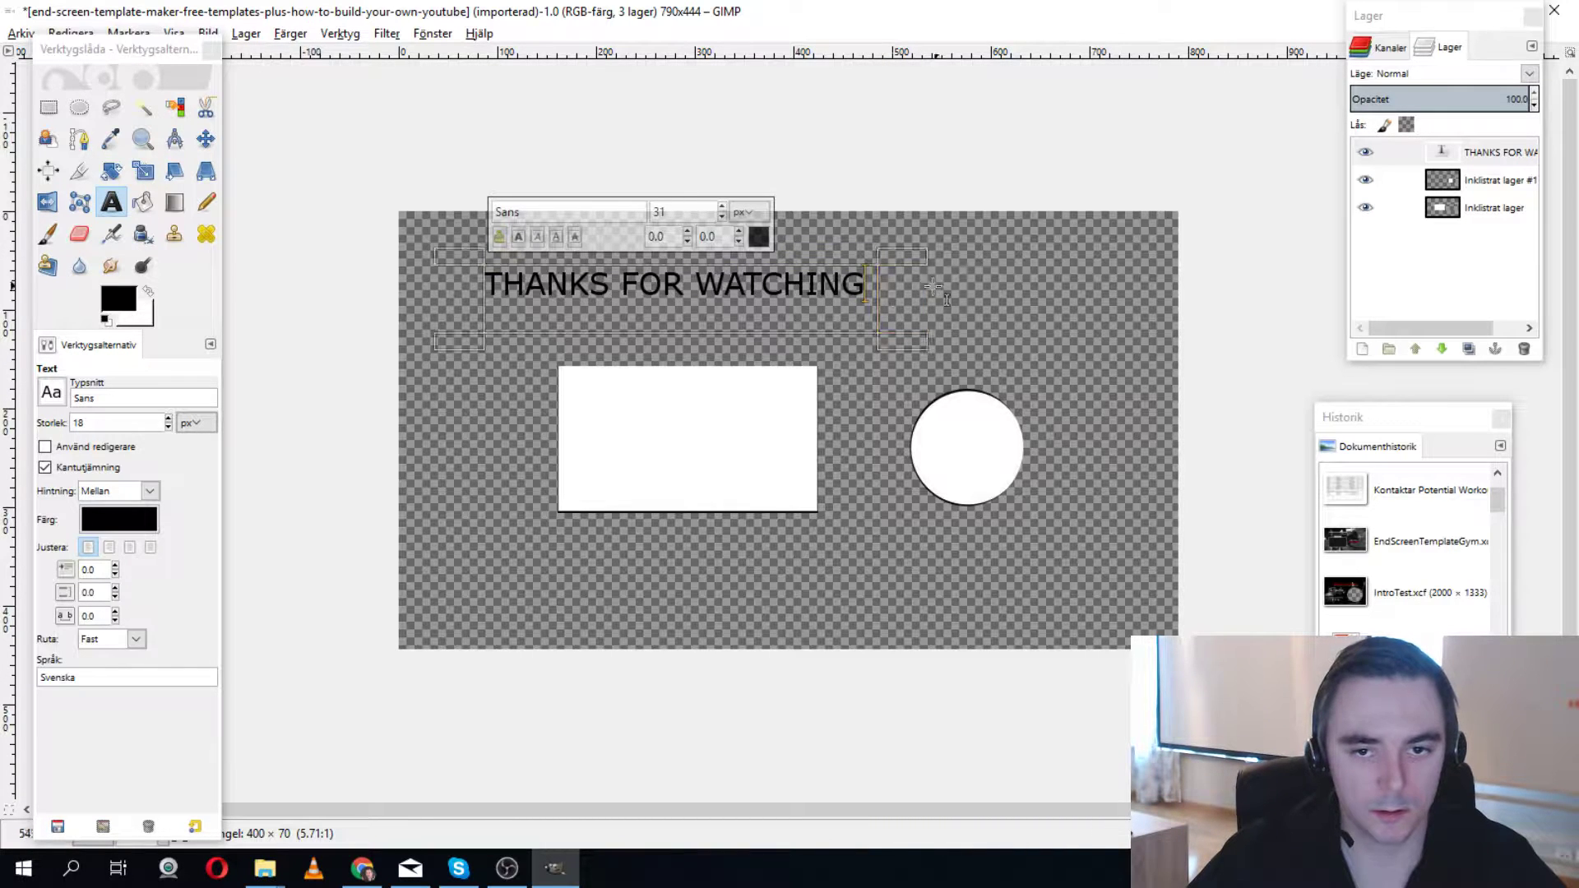
pyautogui.moveTo(905, 299); pyautogui.dragTo(907, 299)
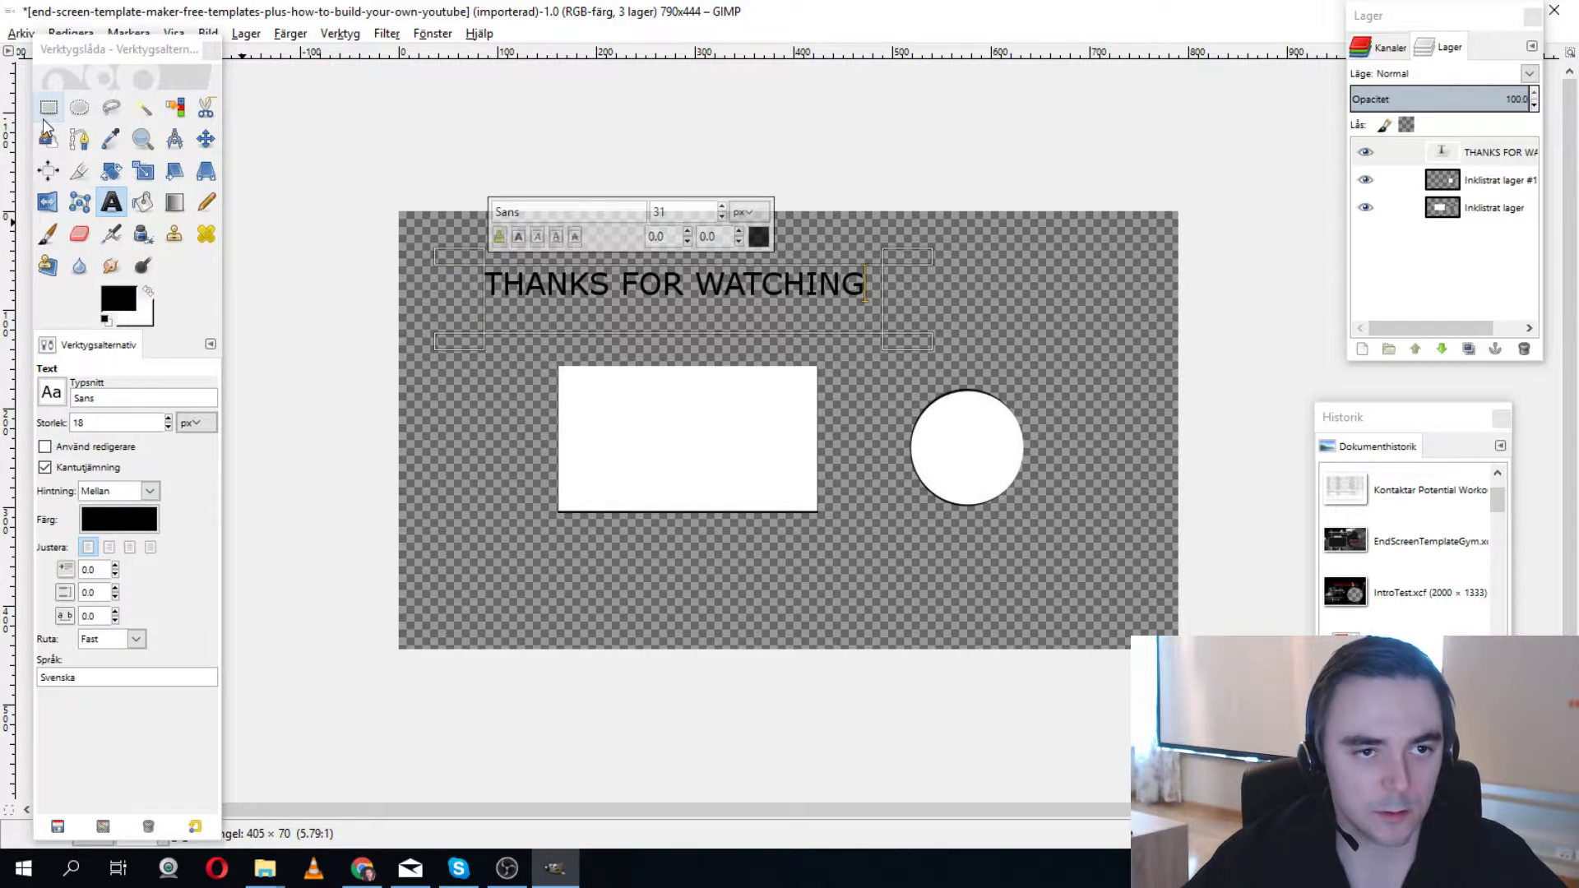
# Create a text box about 410 × 41 px just below the heading and enter "Remember to like Comment and Shhare".
pyautogui.click(116, 203)
pyautogui.click(324, 344)
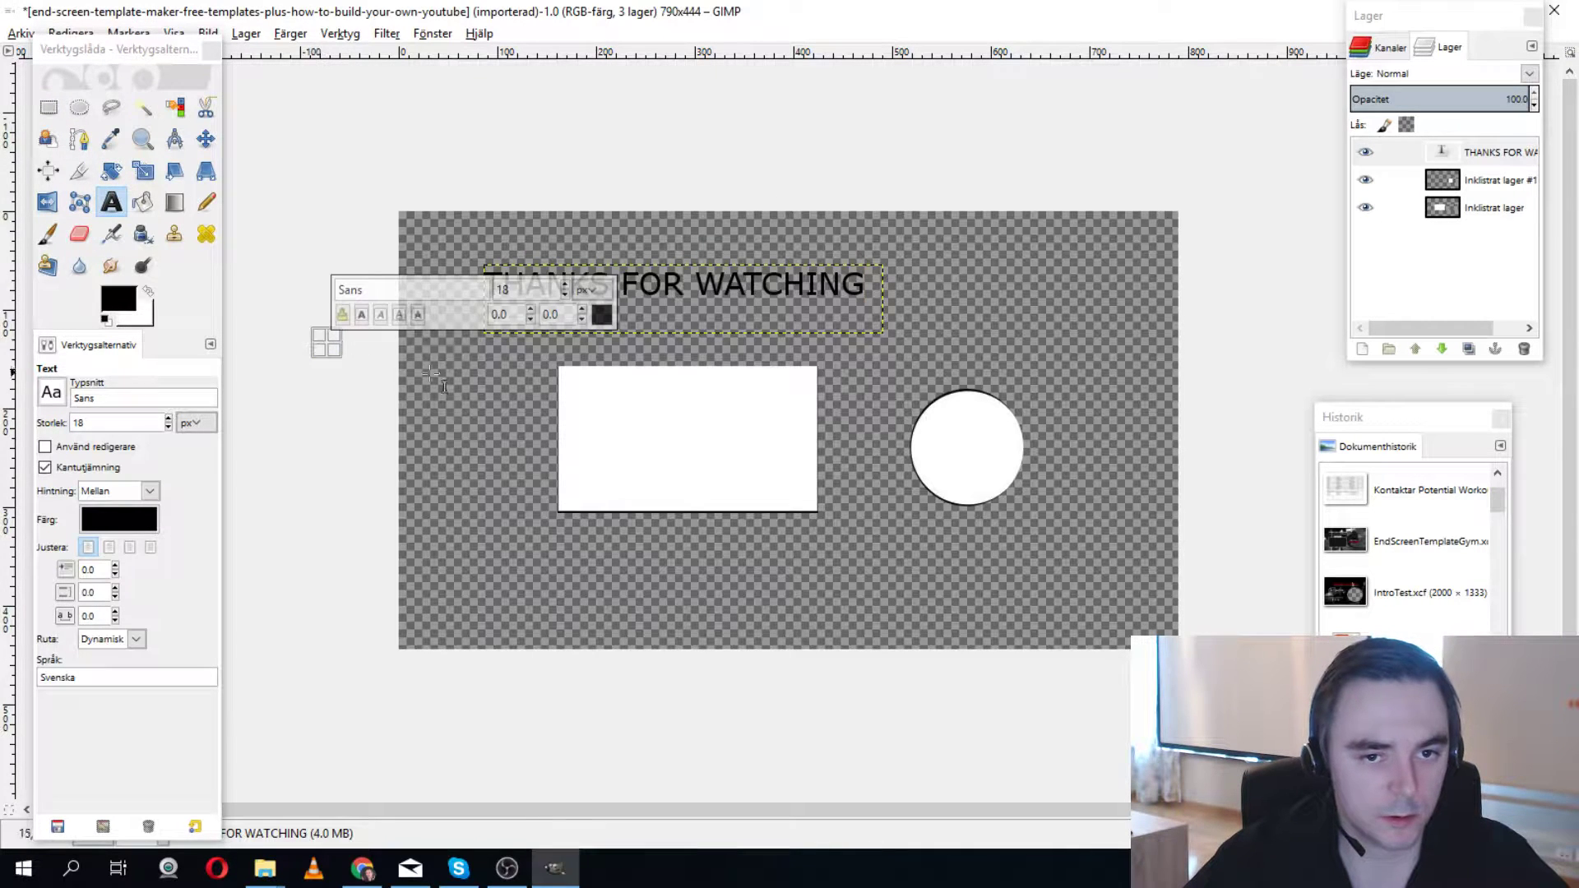
pyautogui.click(546, 369)
pyautogui.moveTo(483, 308); pyautogui.dragTo(891, 353)
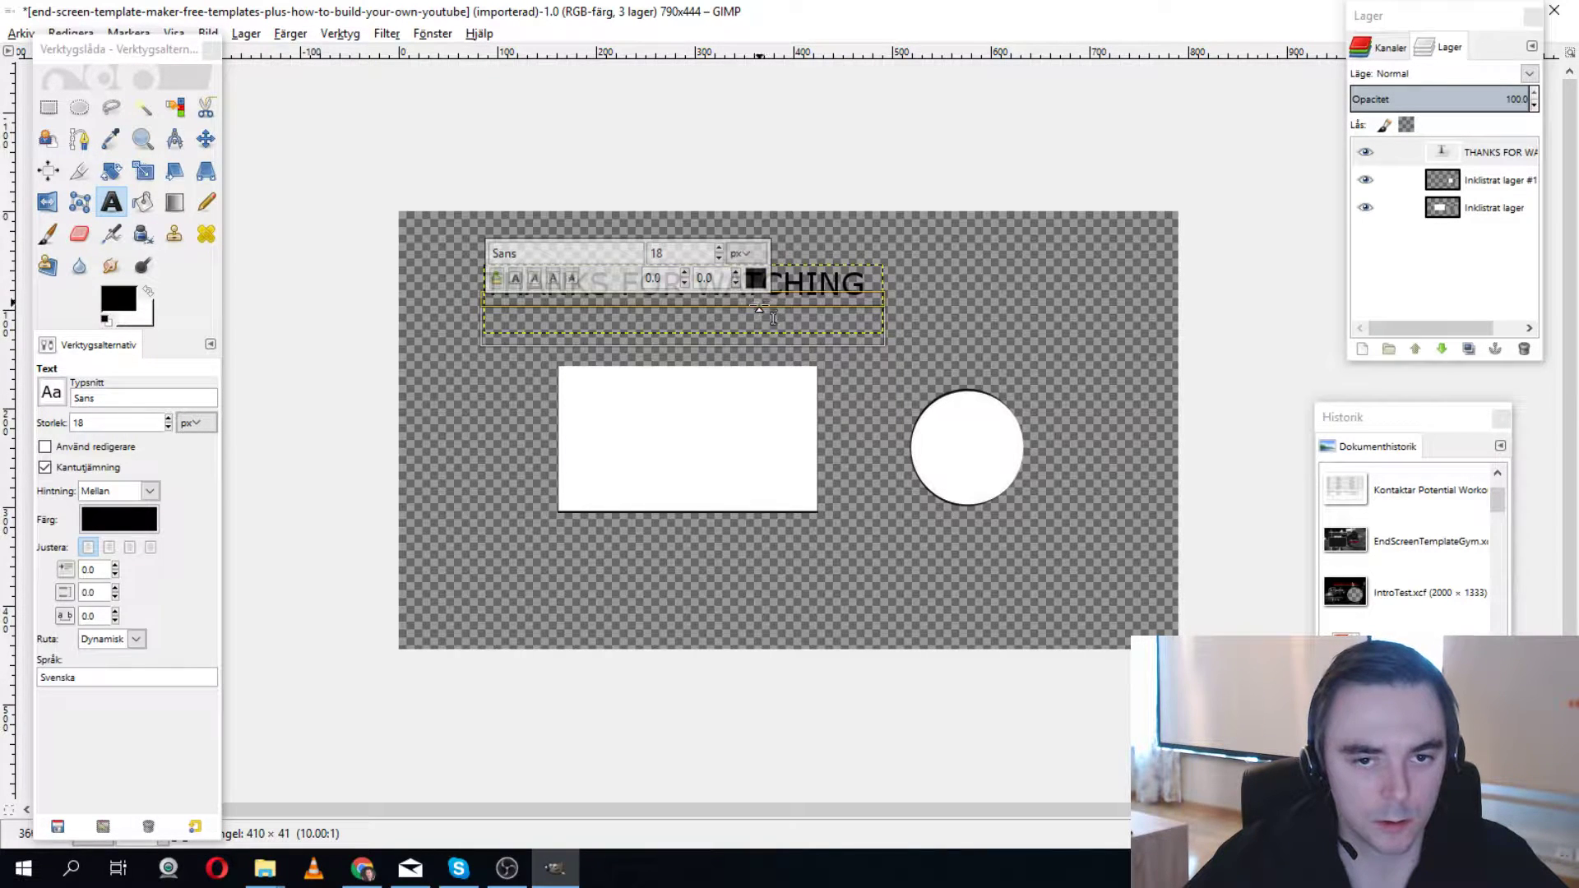
pyautogui.write('Remeb')
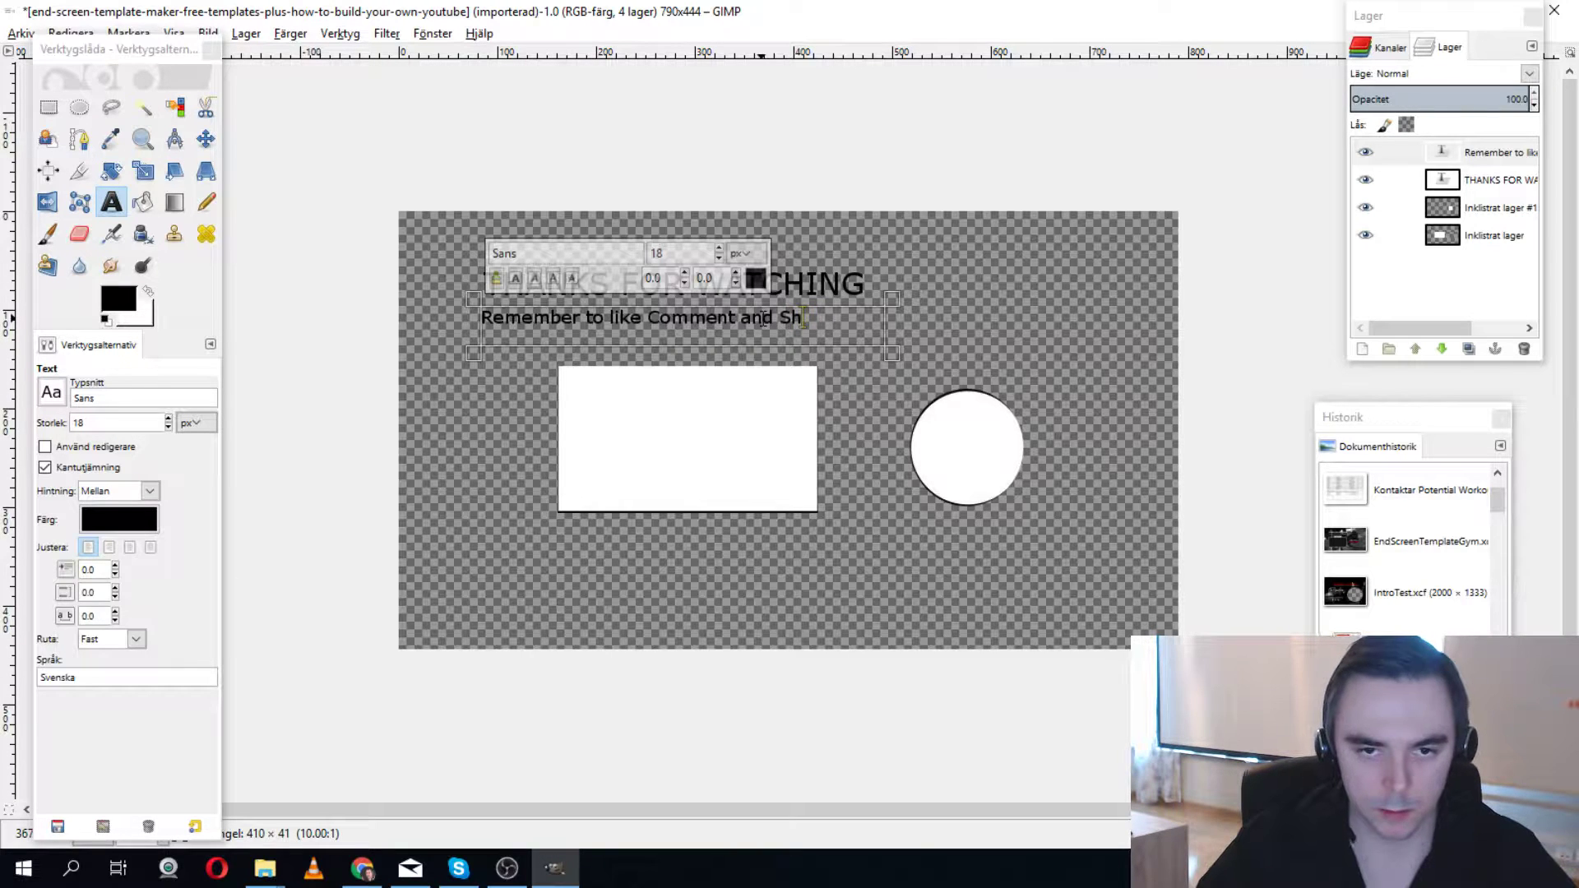
pyautogui.write('are')
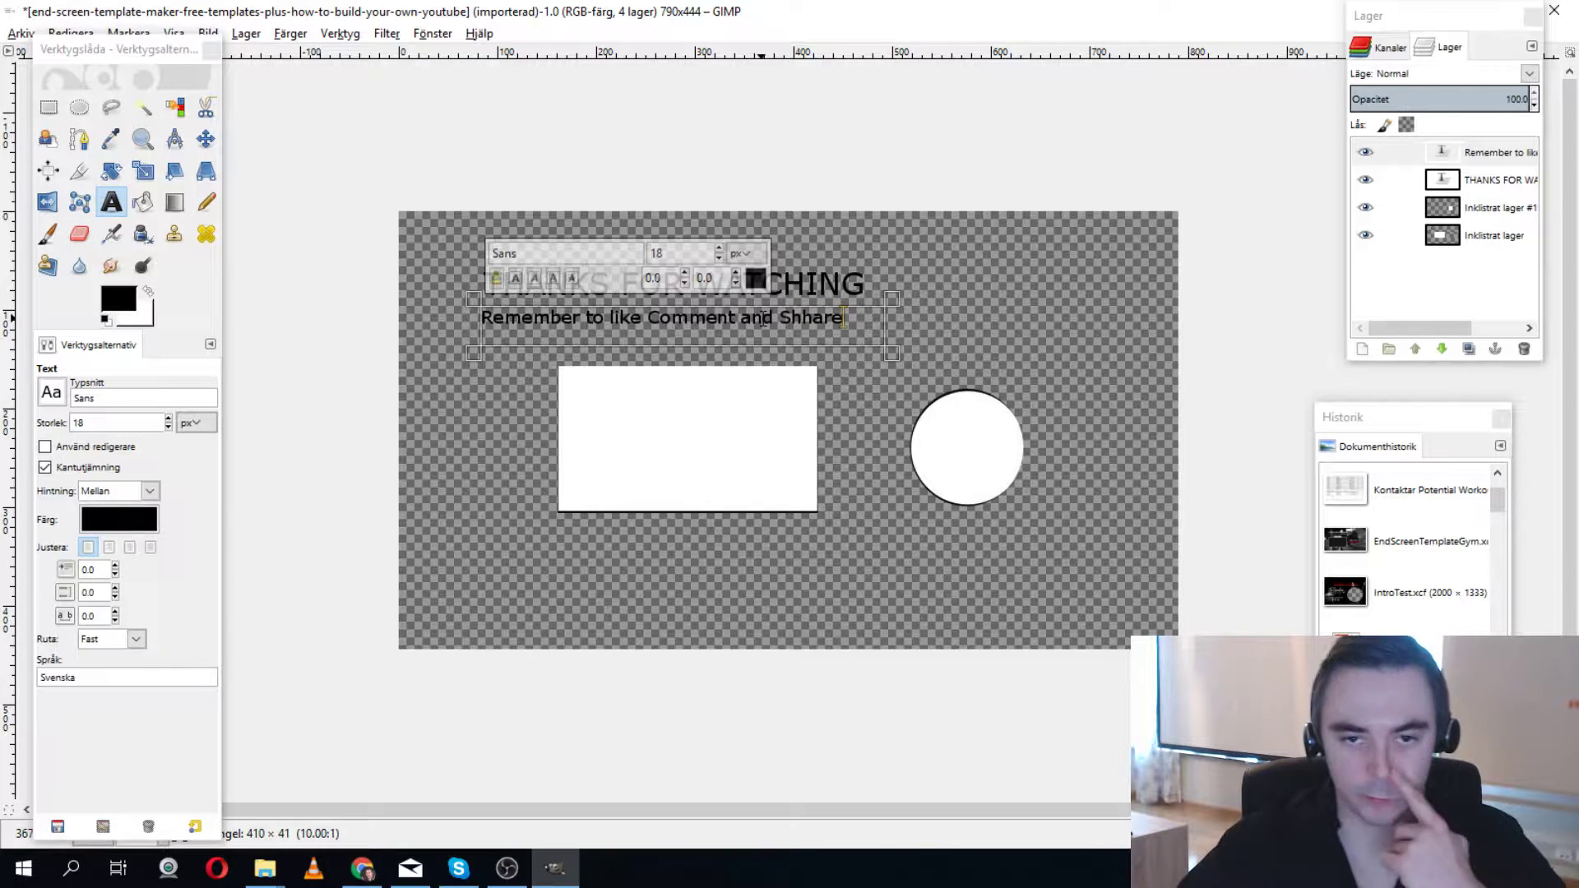
# Move the left edge of the second line's text box inward, narrowing it to about 392 × 41 px.
pyautogui.click(463, 317)
pyautogui.click(490, 324)
pyautogui.moveTo(484, 341); pyautogui.dragTo(502, 350)
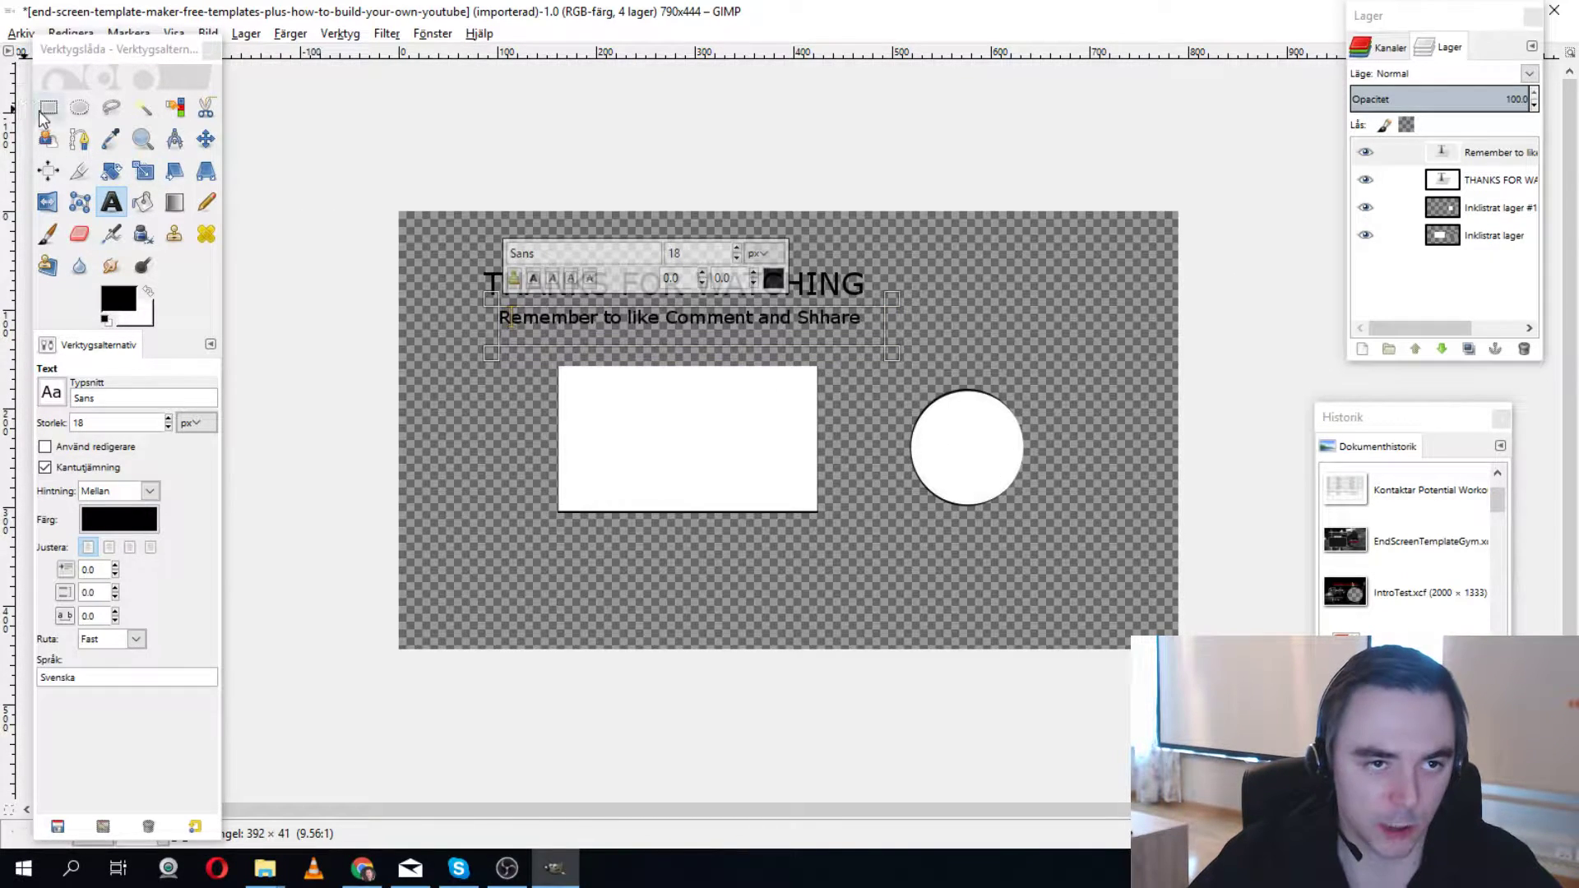
# Fit an elliptical selection of about 115 × 119 px around the white circle and try to copy it.
pyautogui.click(78, 107)
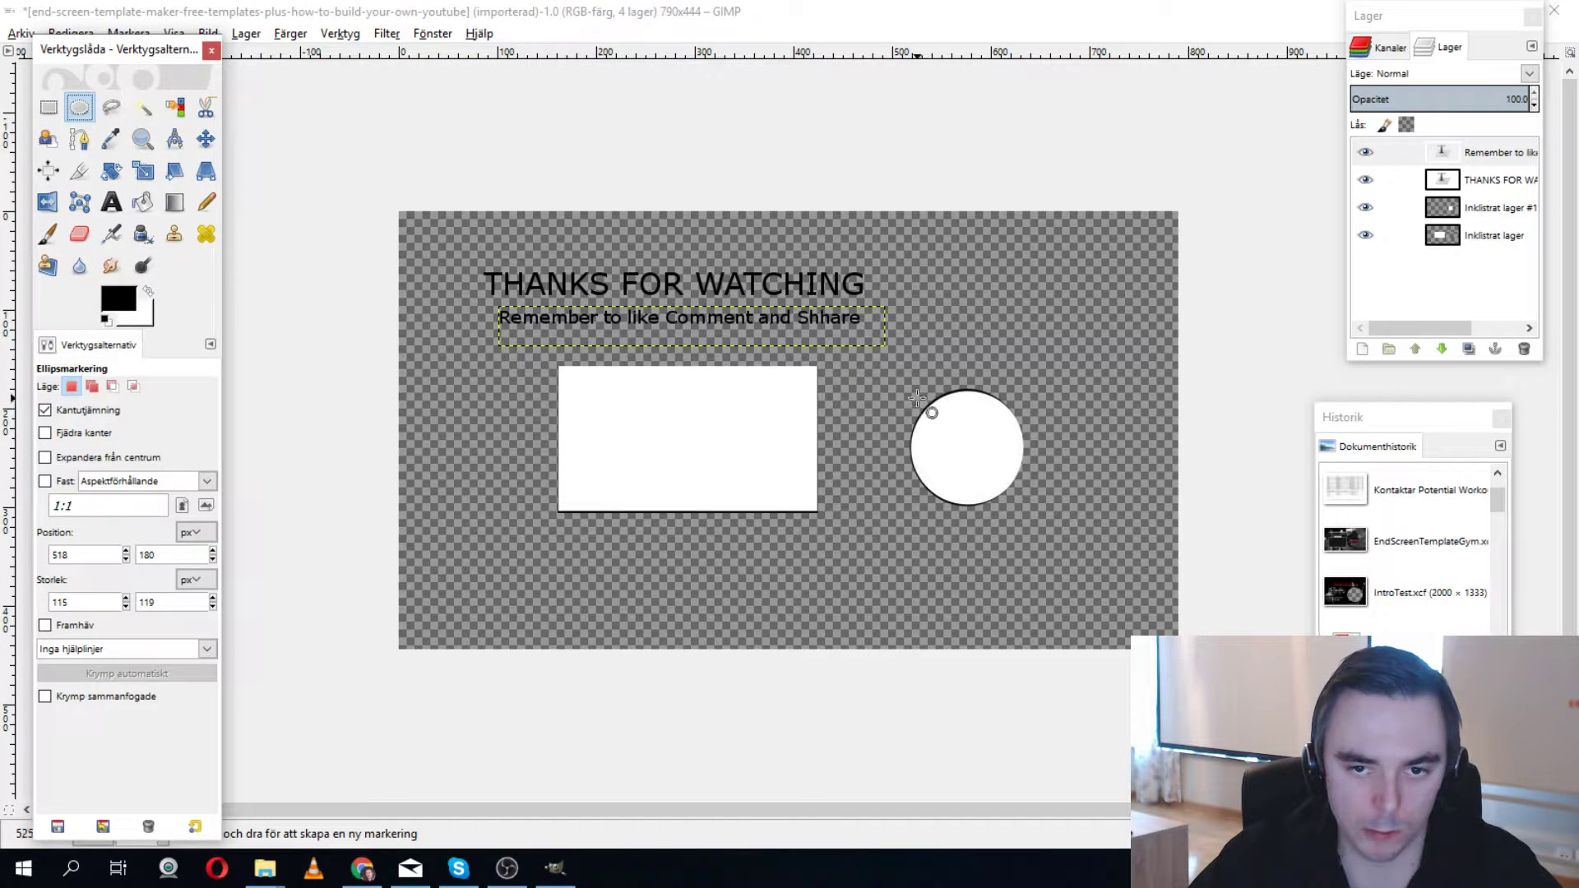
pyautogui.moveTo(889, 389); pyautogui.dragTo(1024, 509)
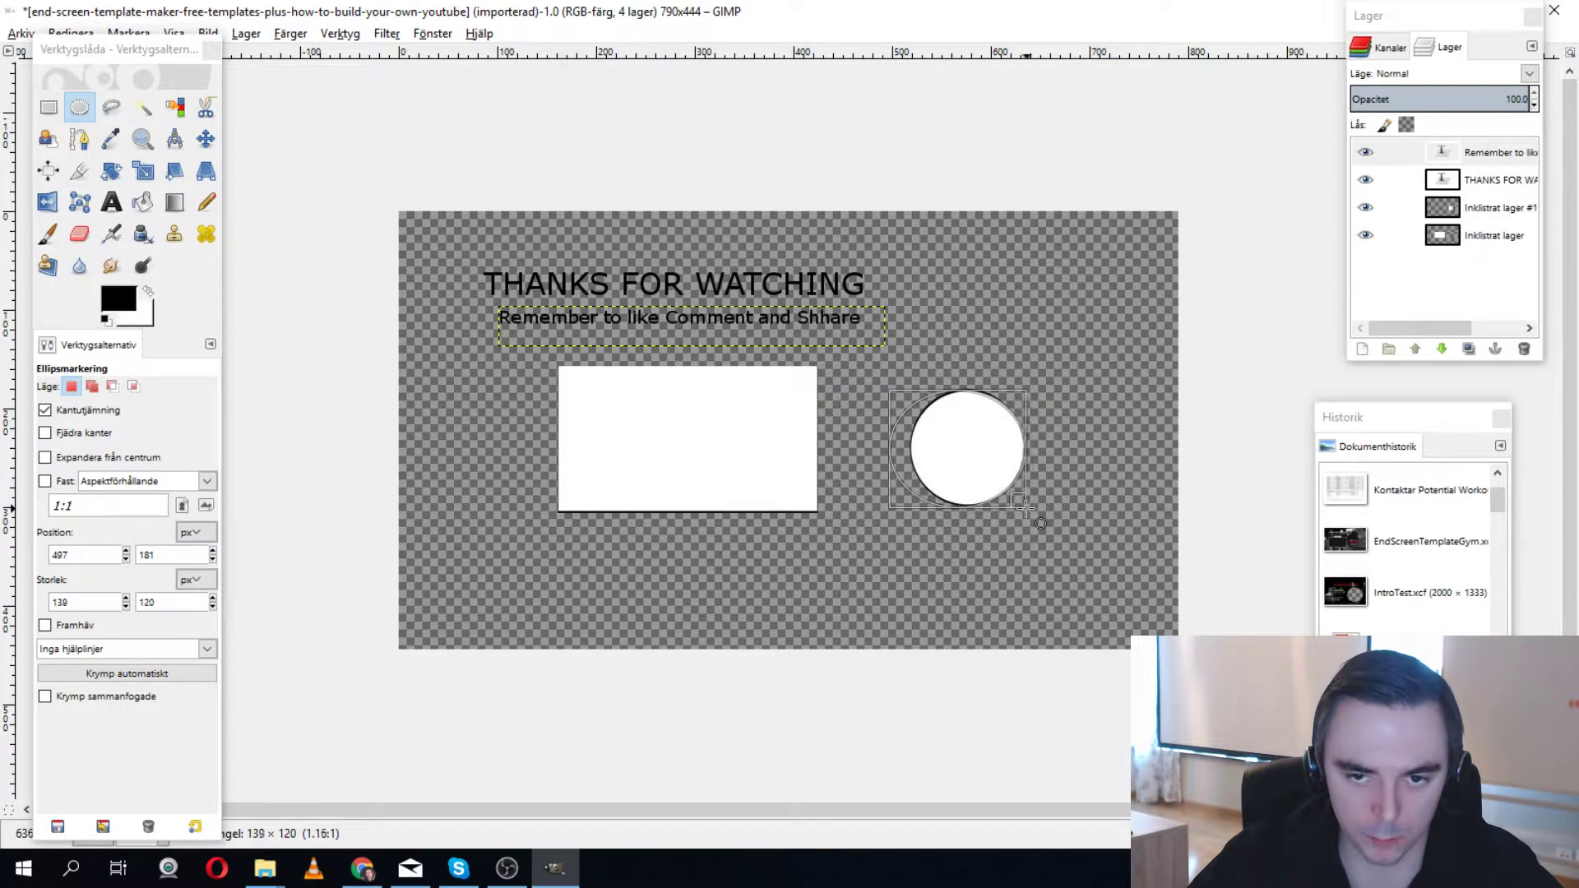
pyautogui.moveTo(909, 444); pyautogui.dragTo(931, 450)
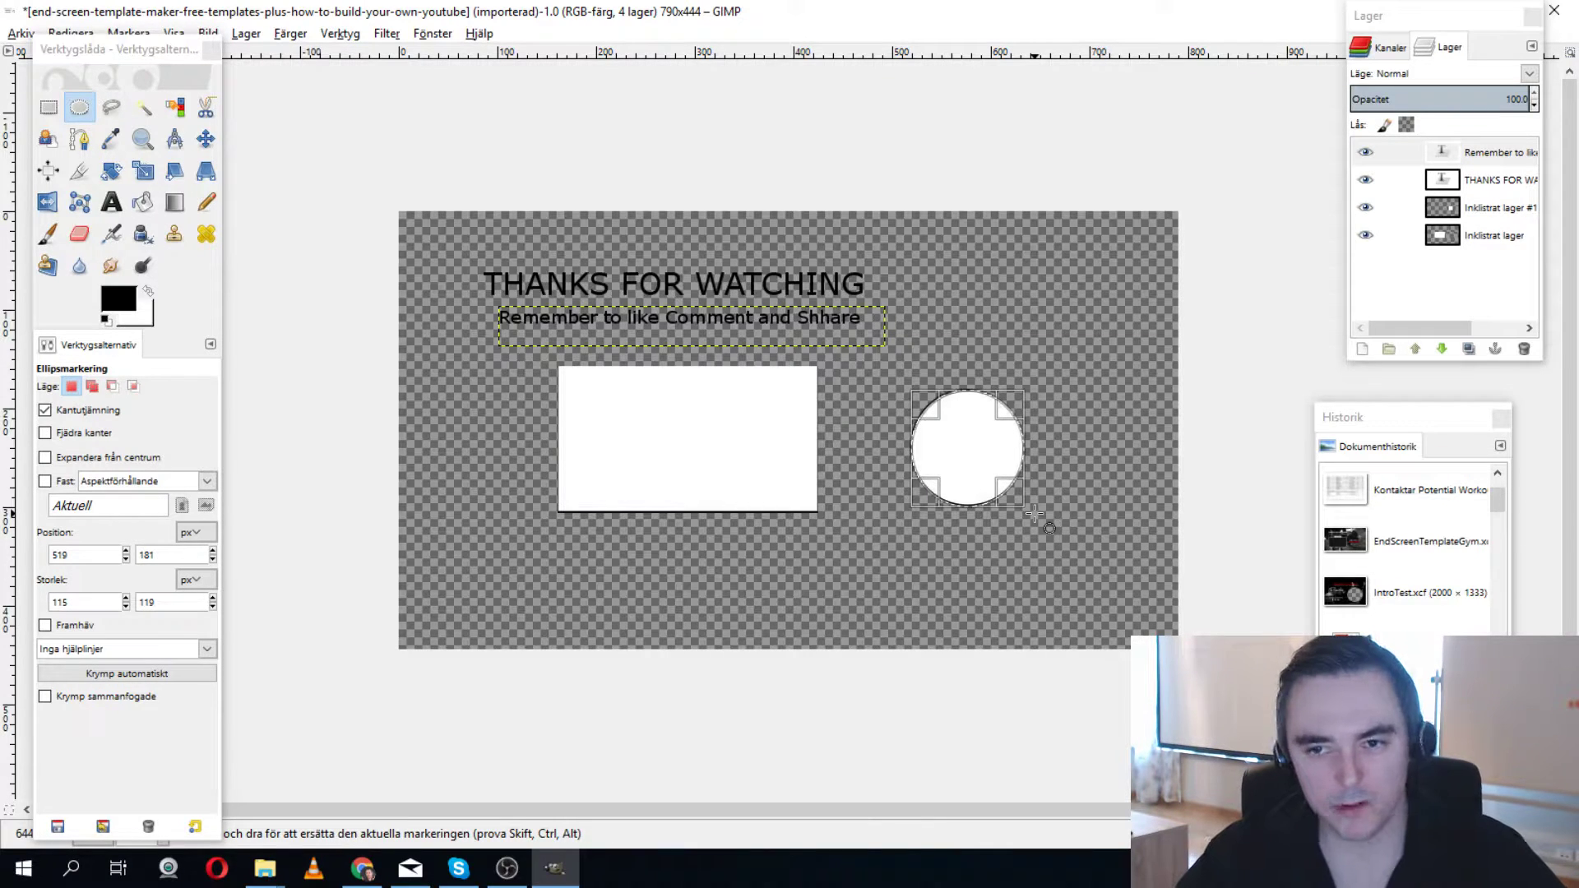
pyautogui.press('ctrl')
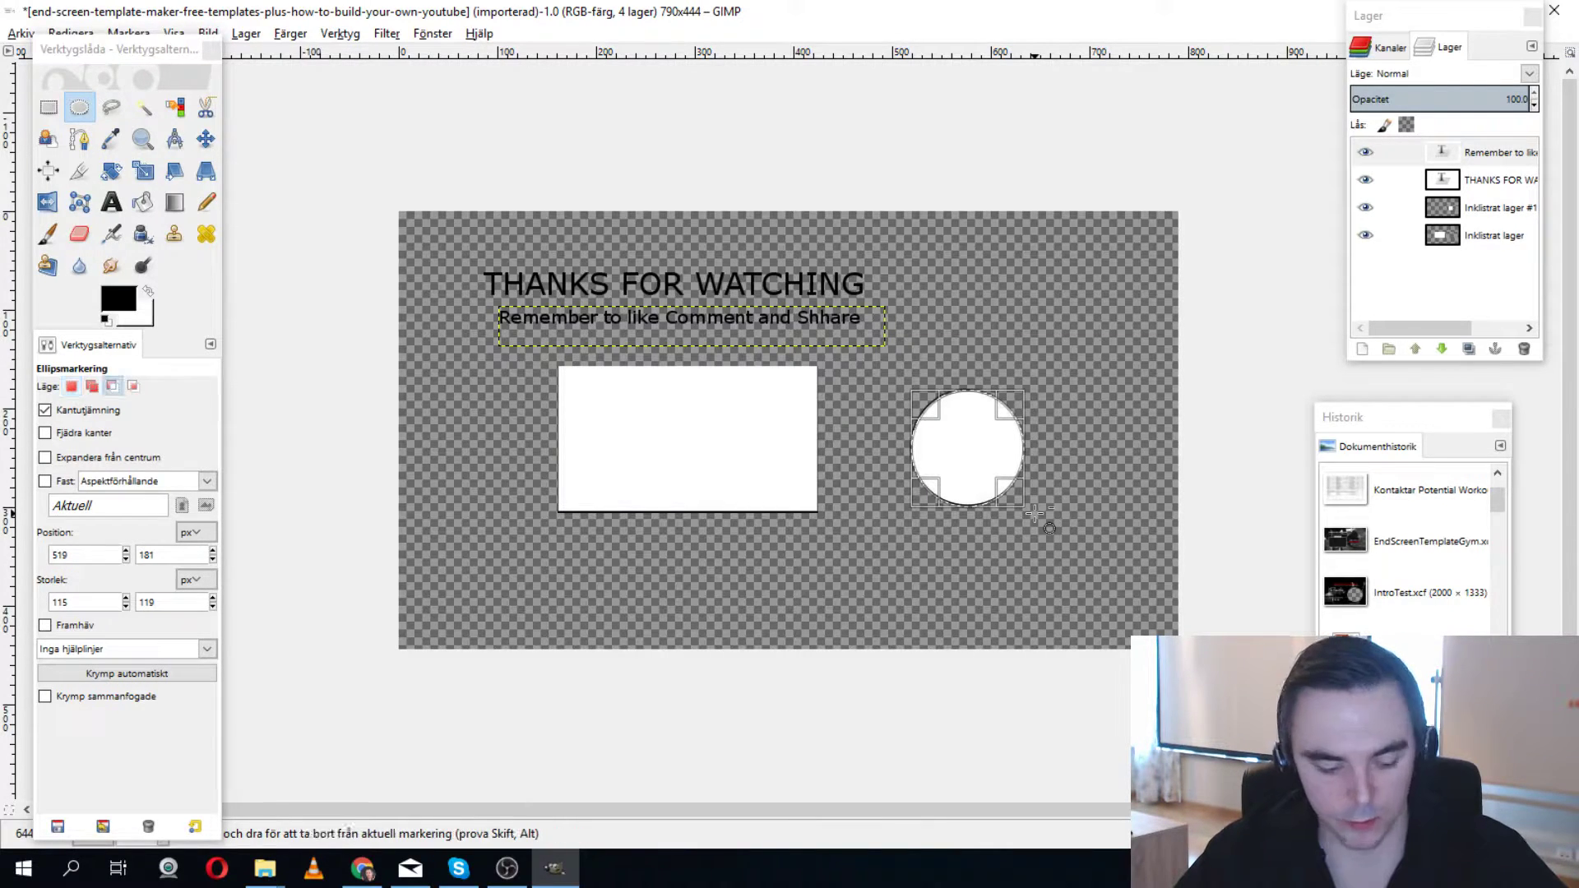
pyautogui.hotkey('ctrl', 'c')
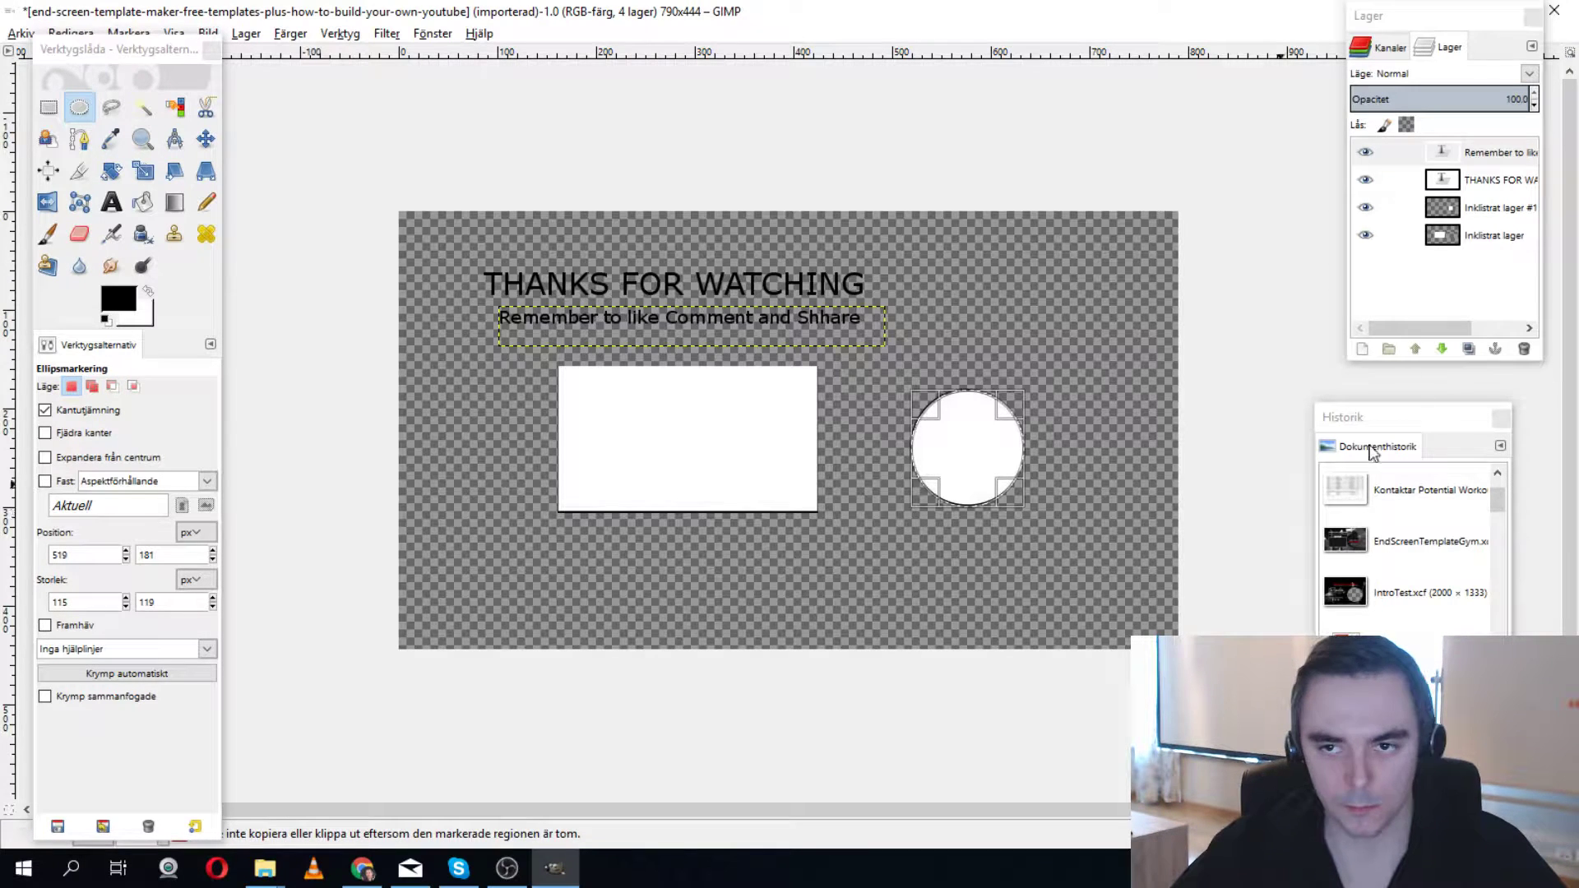
# Remove the white circle from its pasted layer and clear its leftover edge with an elliptical selection of about 228 × 169 px.
pyautogui.click(1513, 207)
pyautogui.press('Delete')
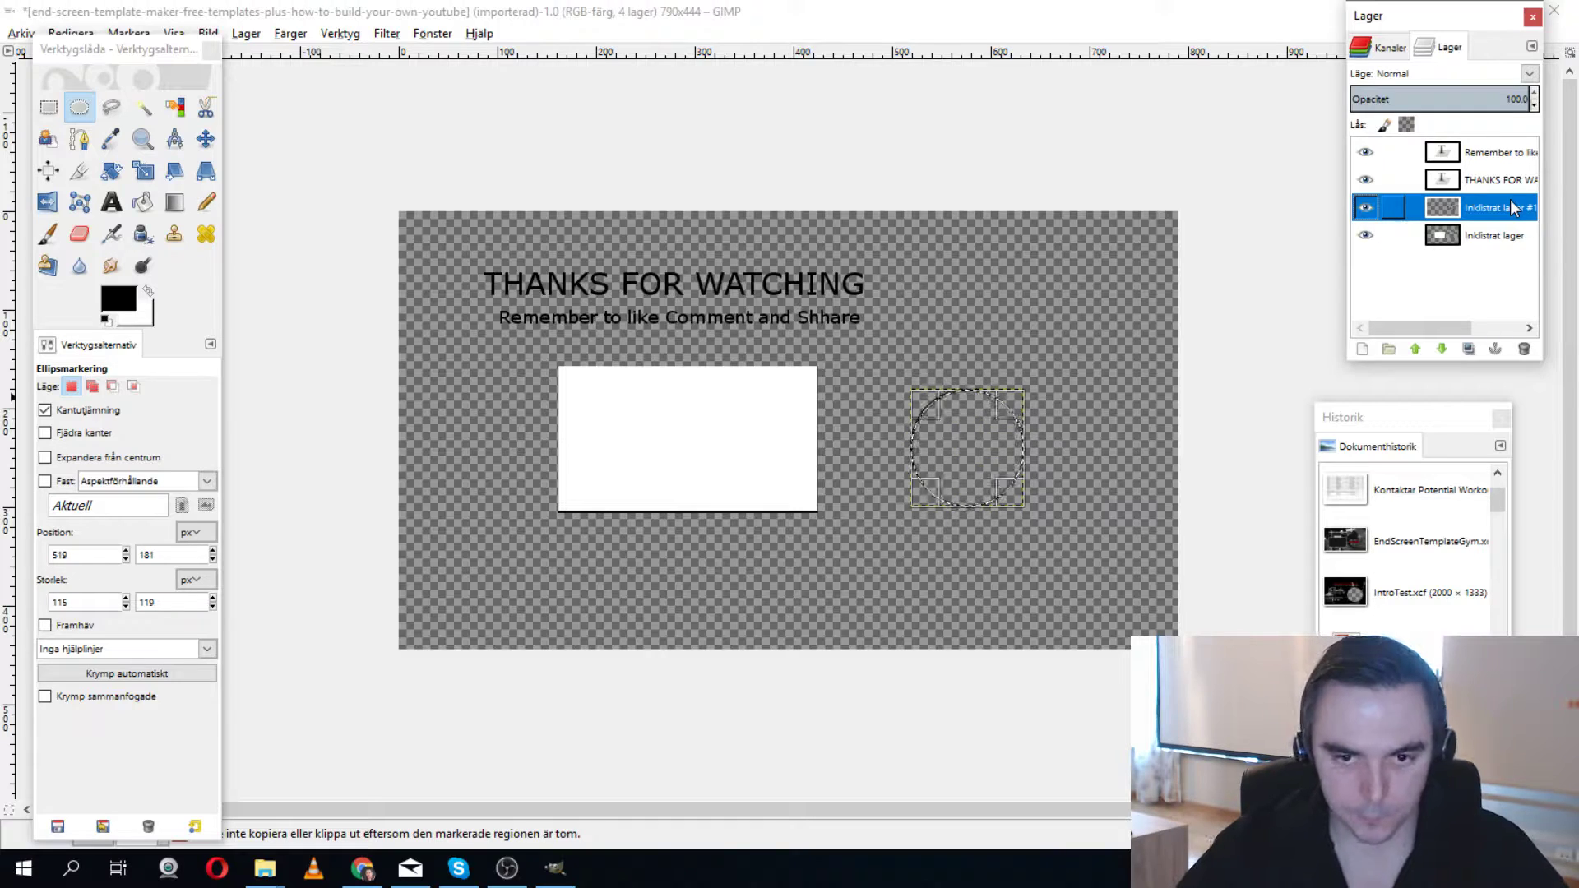
pyautogui.click(1110, 317)
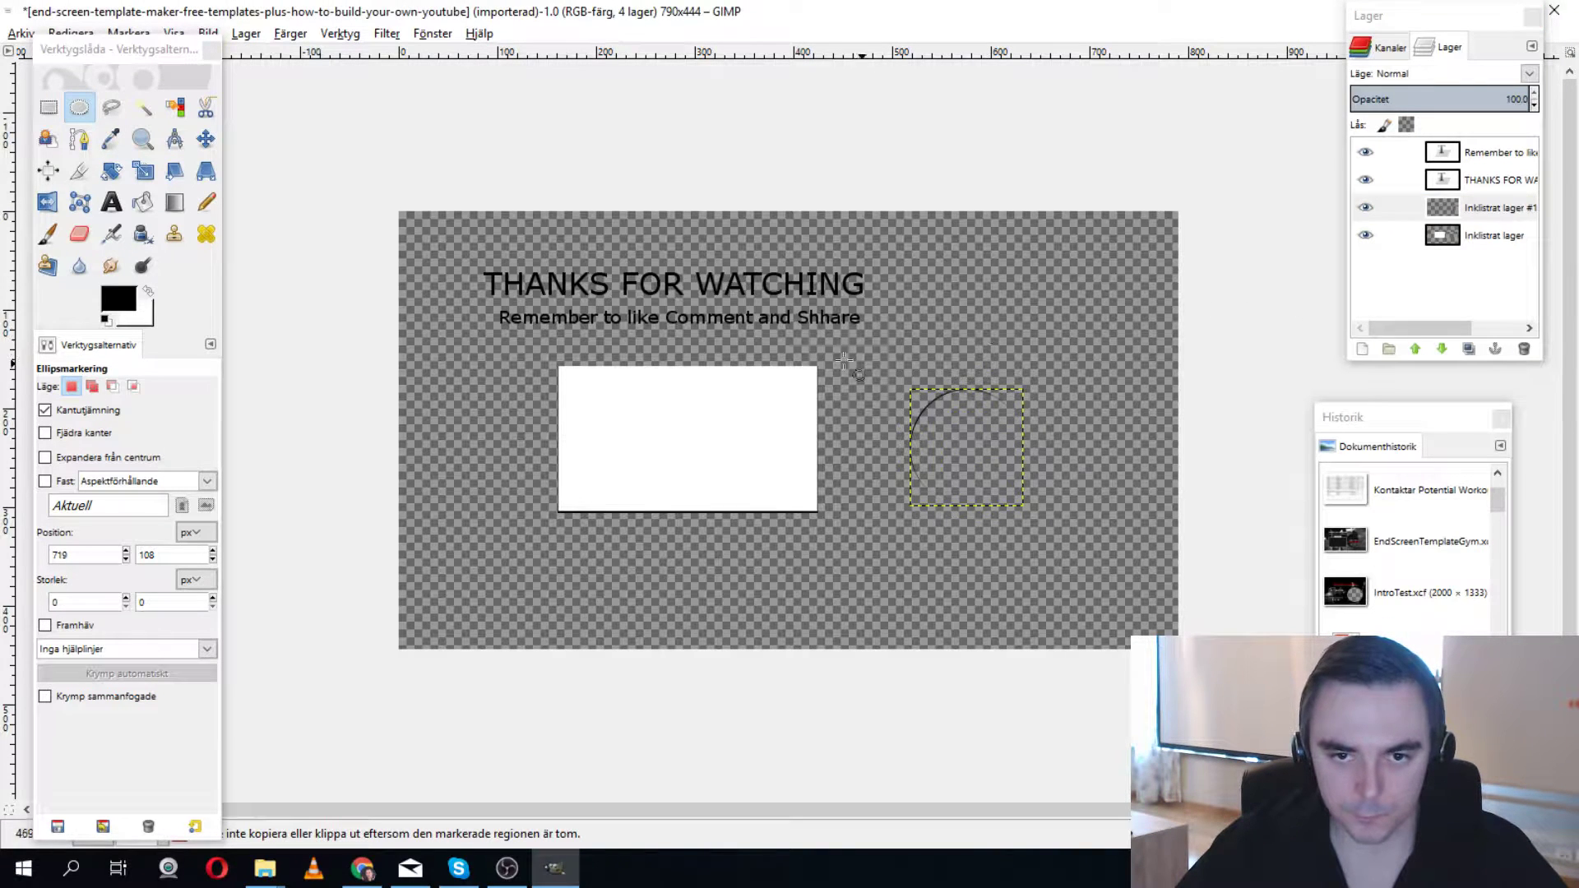
pyautogui.moveTo(871, 365); pyautogui.dragTo(1095, 534)
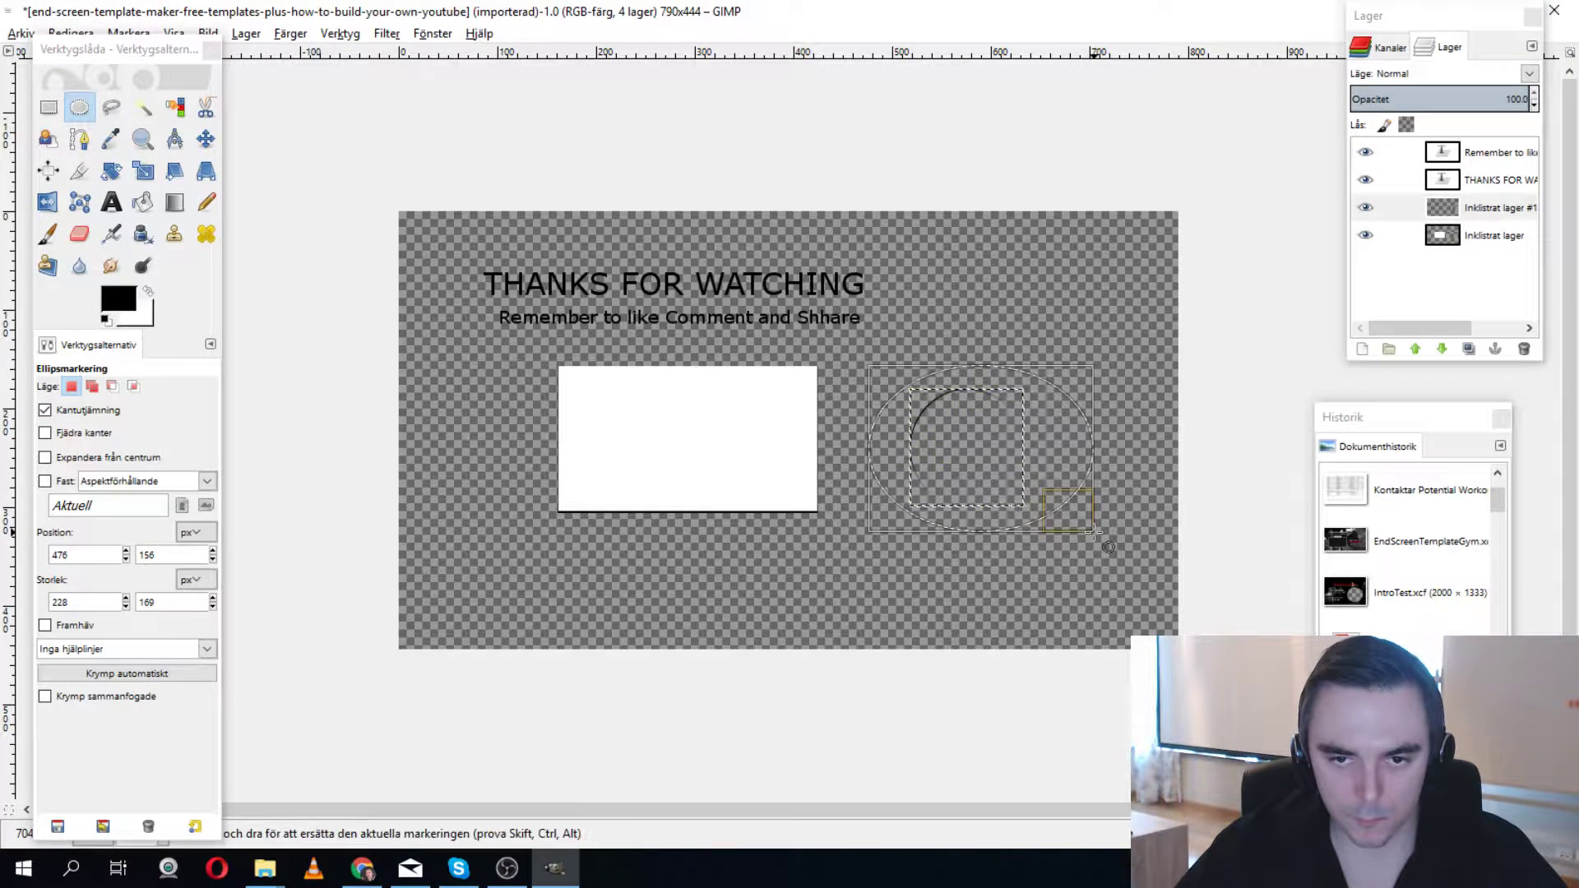
pyautogui.click(1130, 305)
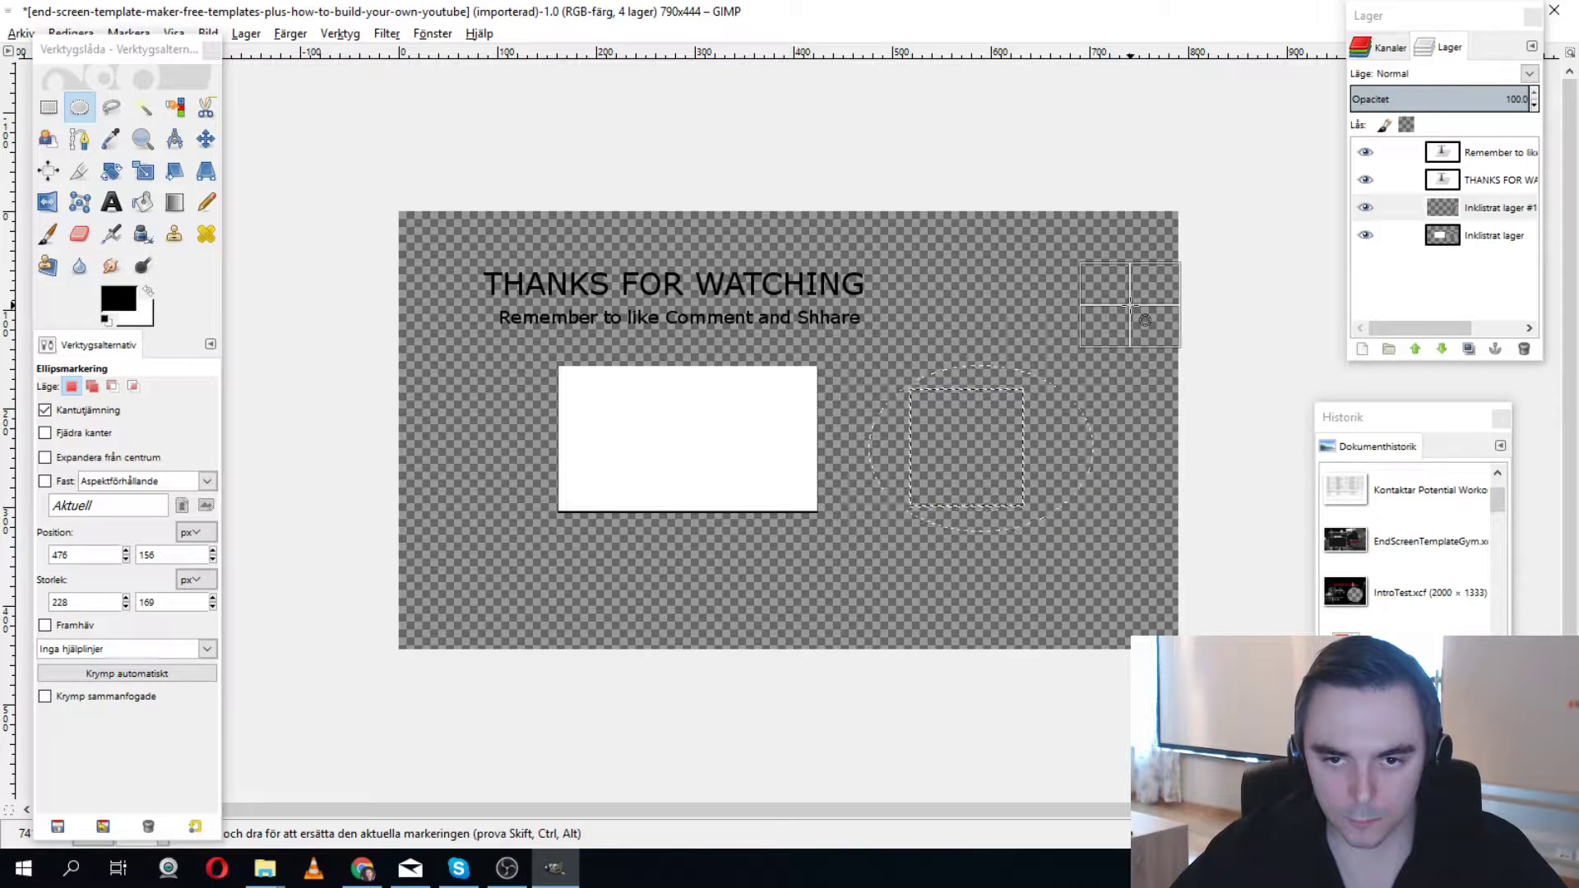
# Paste the white circle back in place and anchor it to its layer.
pyautogui.hotkey('ctrl', 'v')
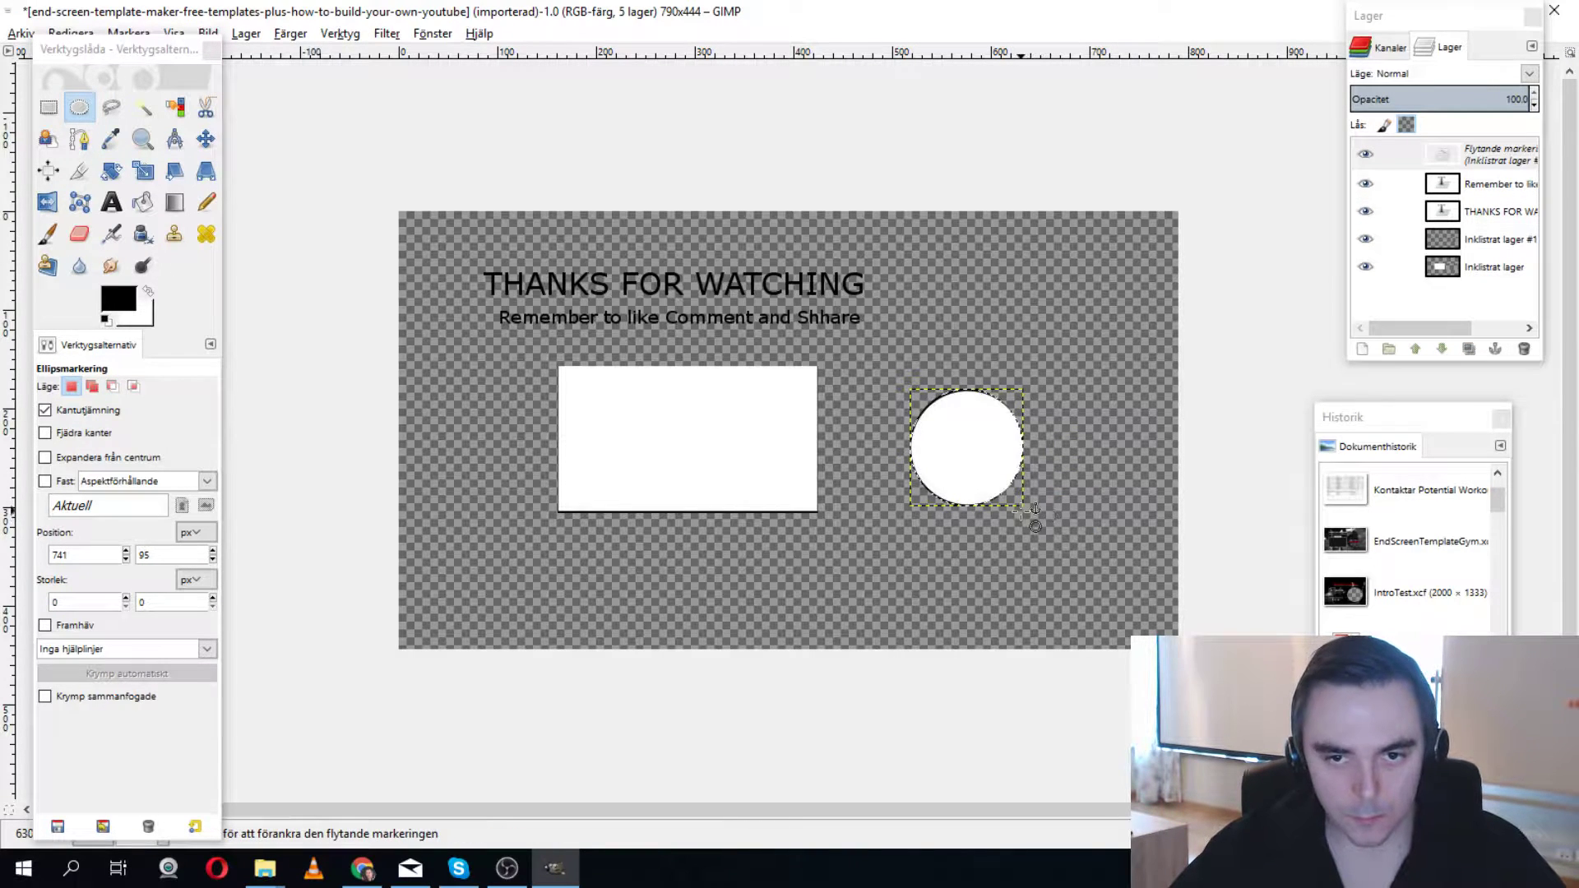
pyautogui.click(1120, 344)
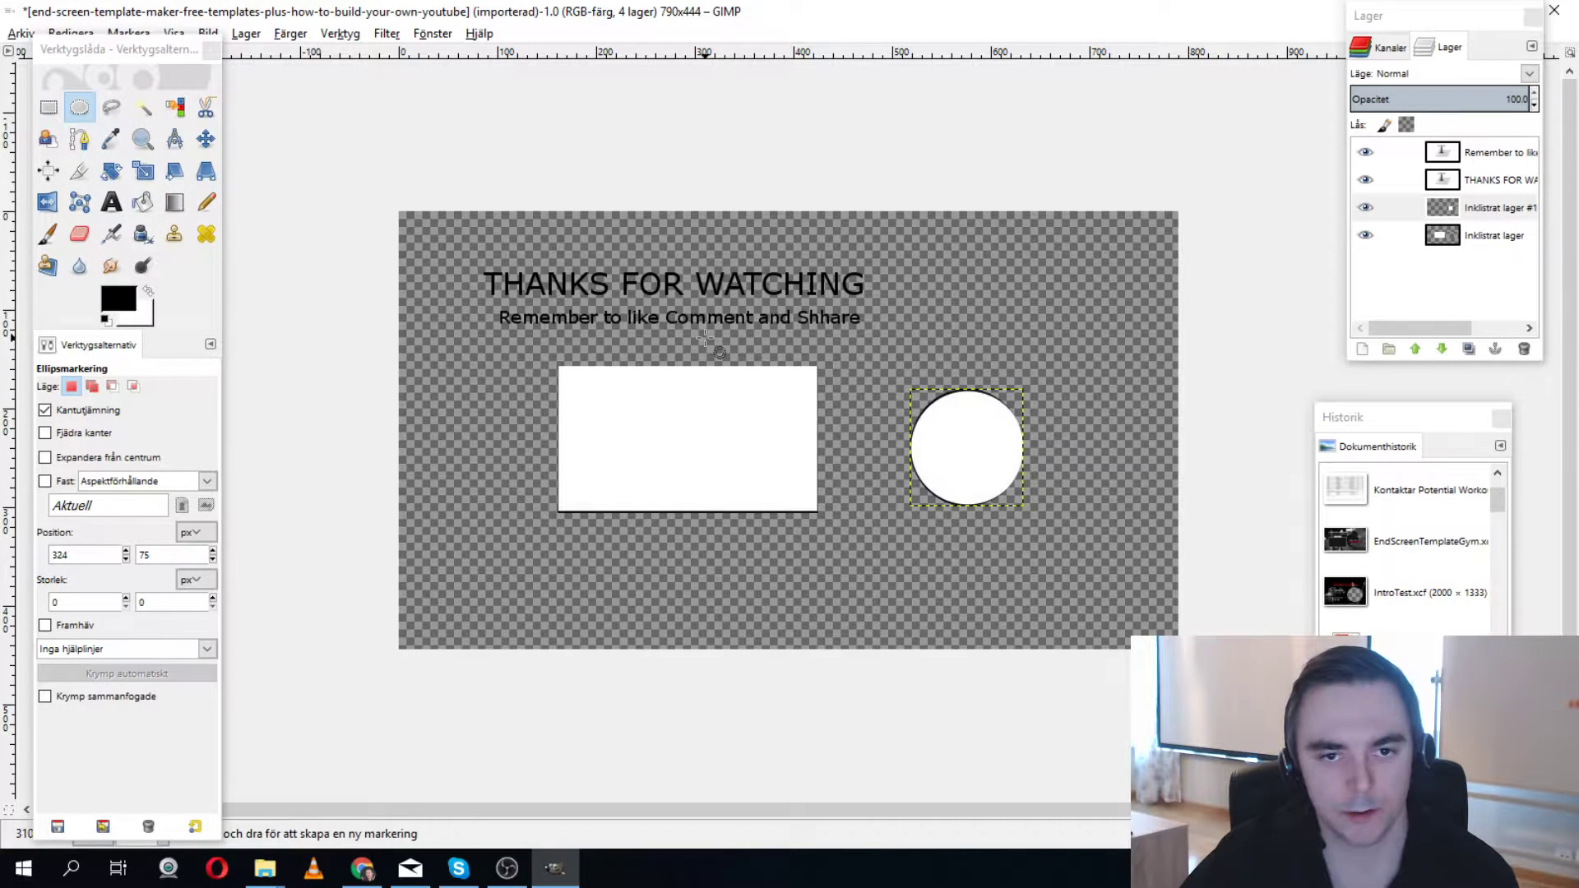
# Change the color of the whole "THANKS FOR WATCHING" heading to white (ffffff).
pyautogui.click(111, 201)
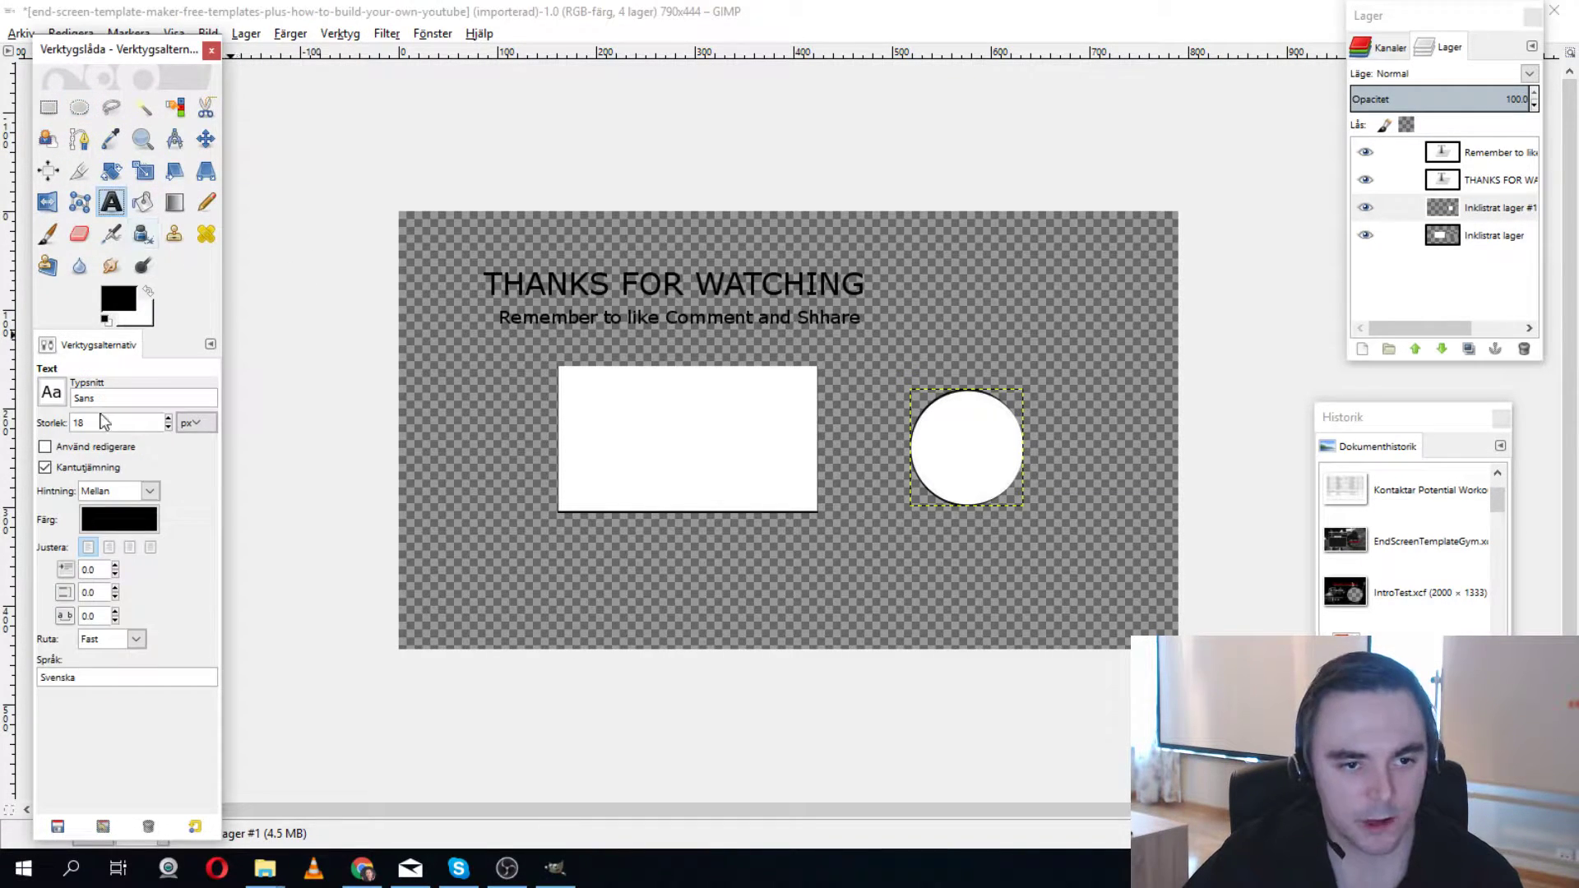
pyautogui.click(119, 519)
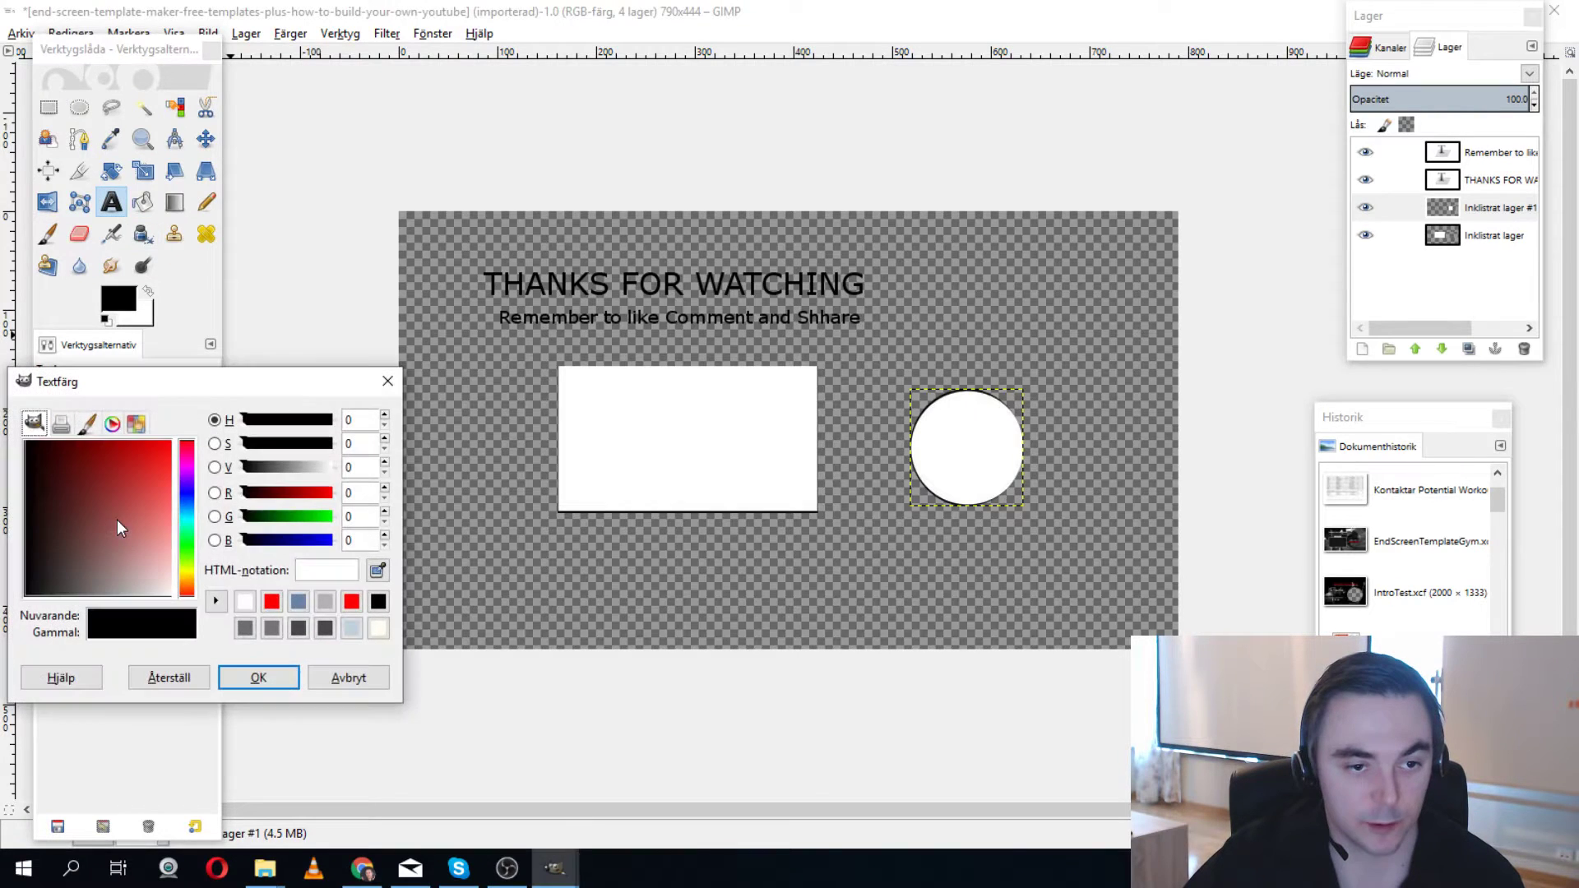
pyautogui.click(244, 601)
pyautogui.click(600, 287)
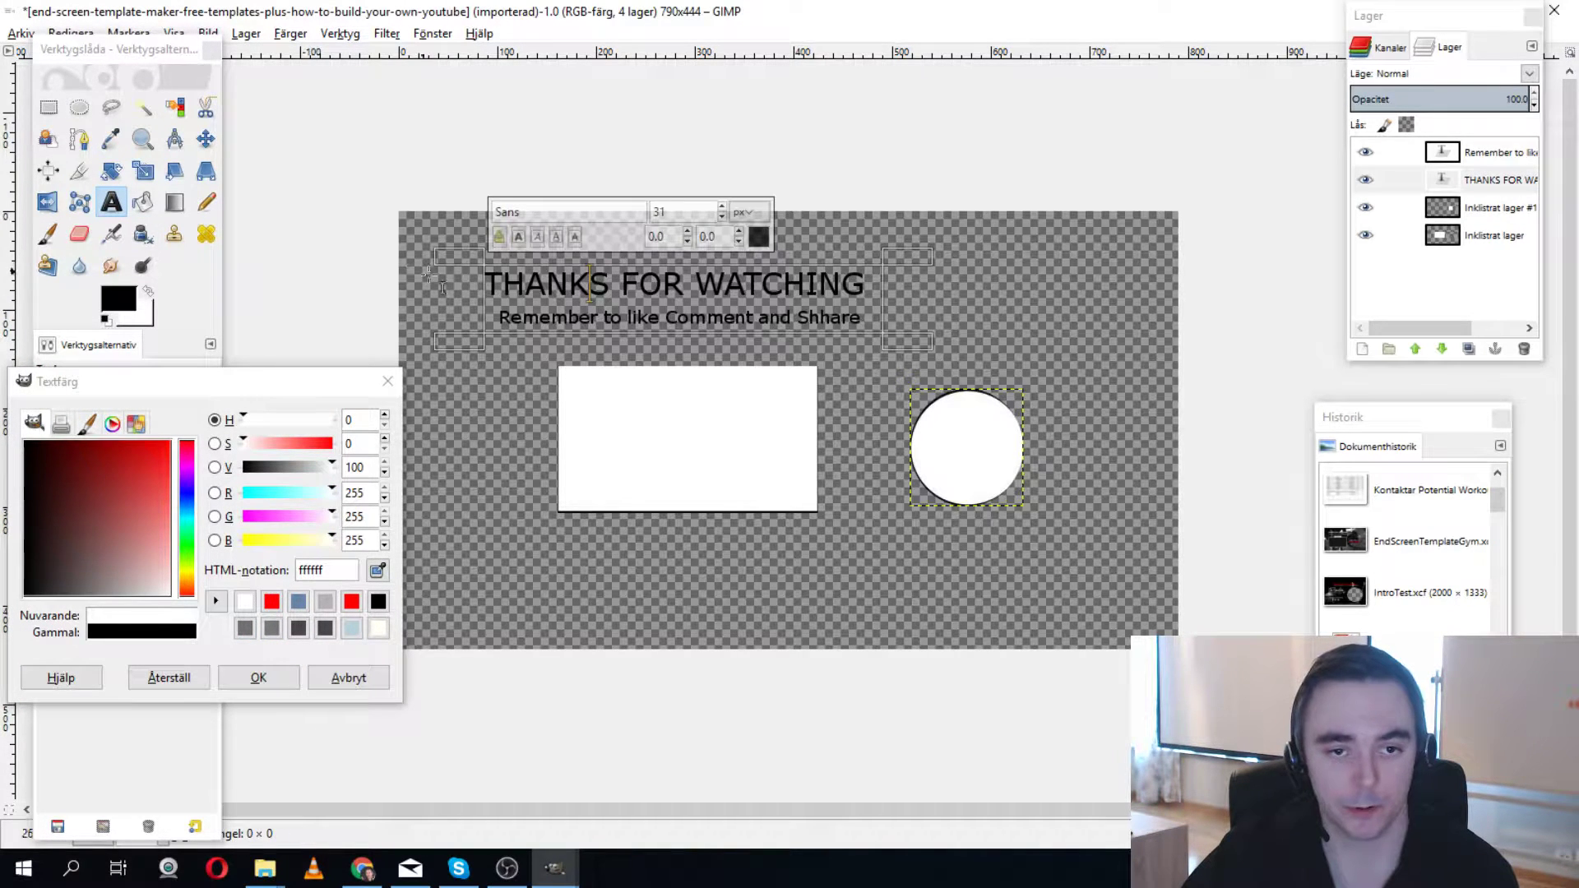
pyautogui.moveTo(488, 282); pyautogui.dragTo(865, 283)
pyautogui.click(758, 237)
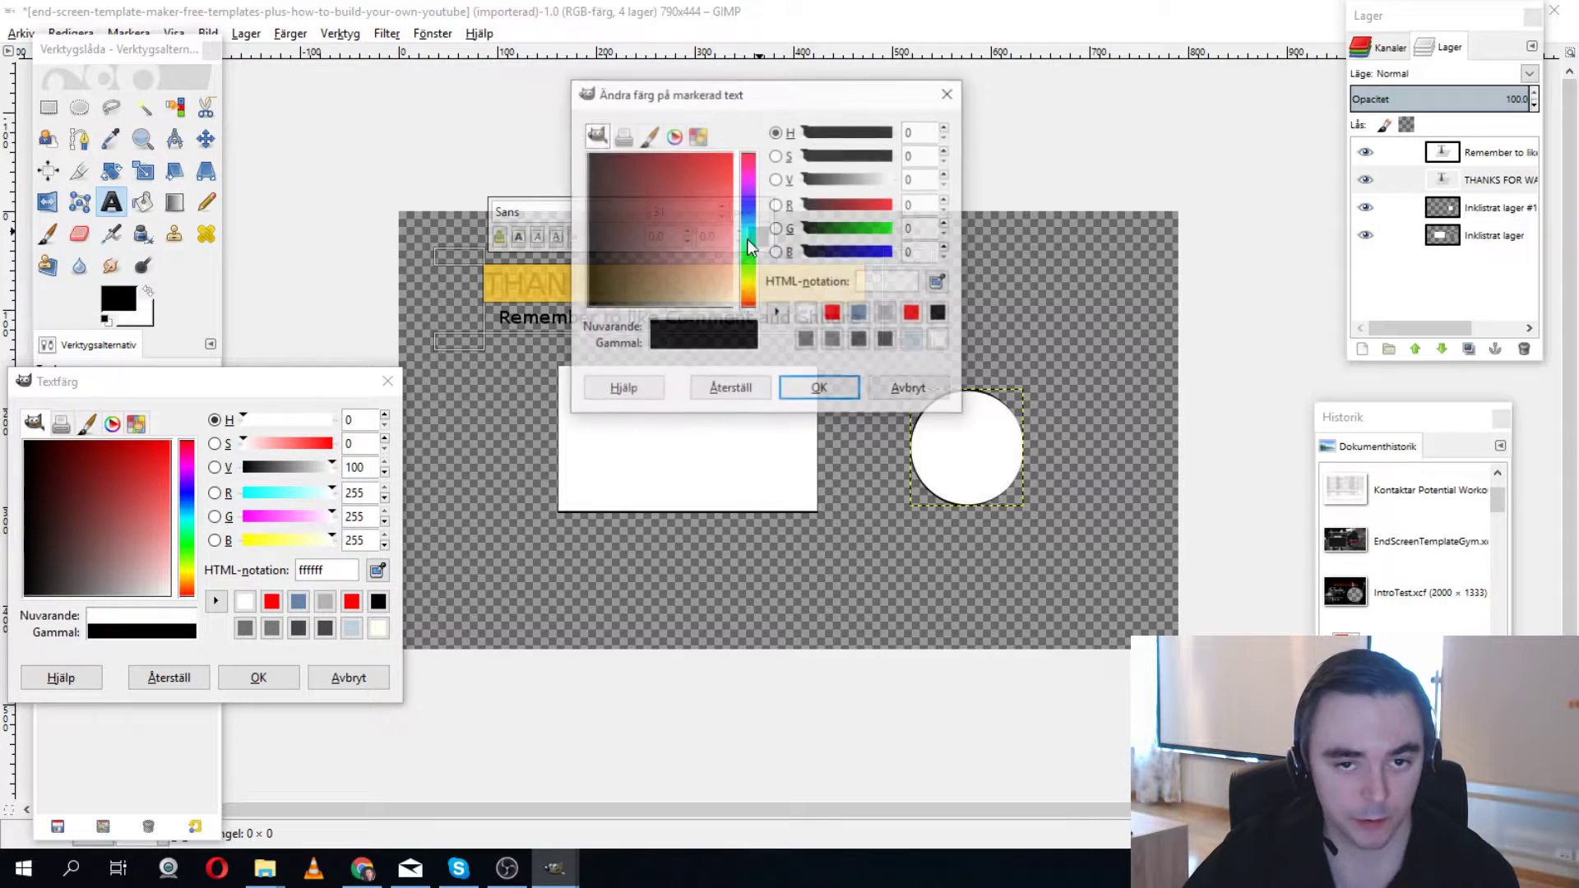
pyautogui.click(806, 315)
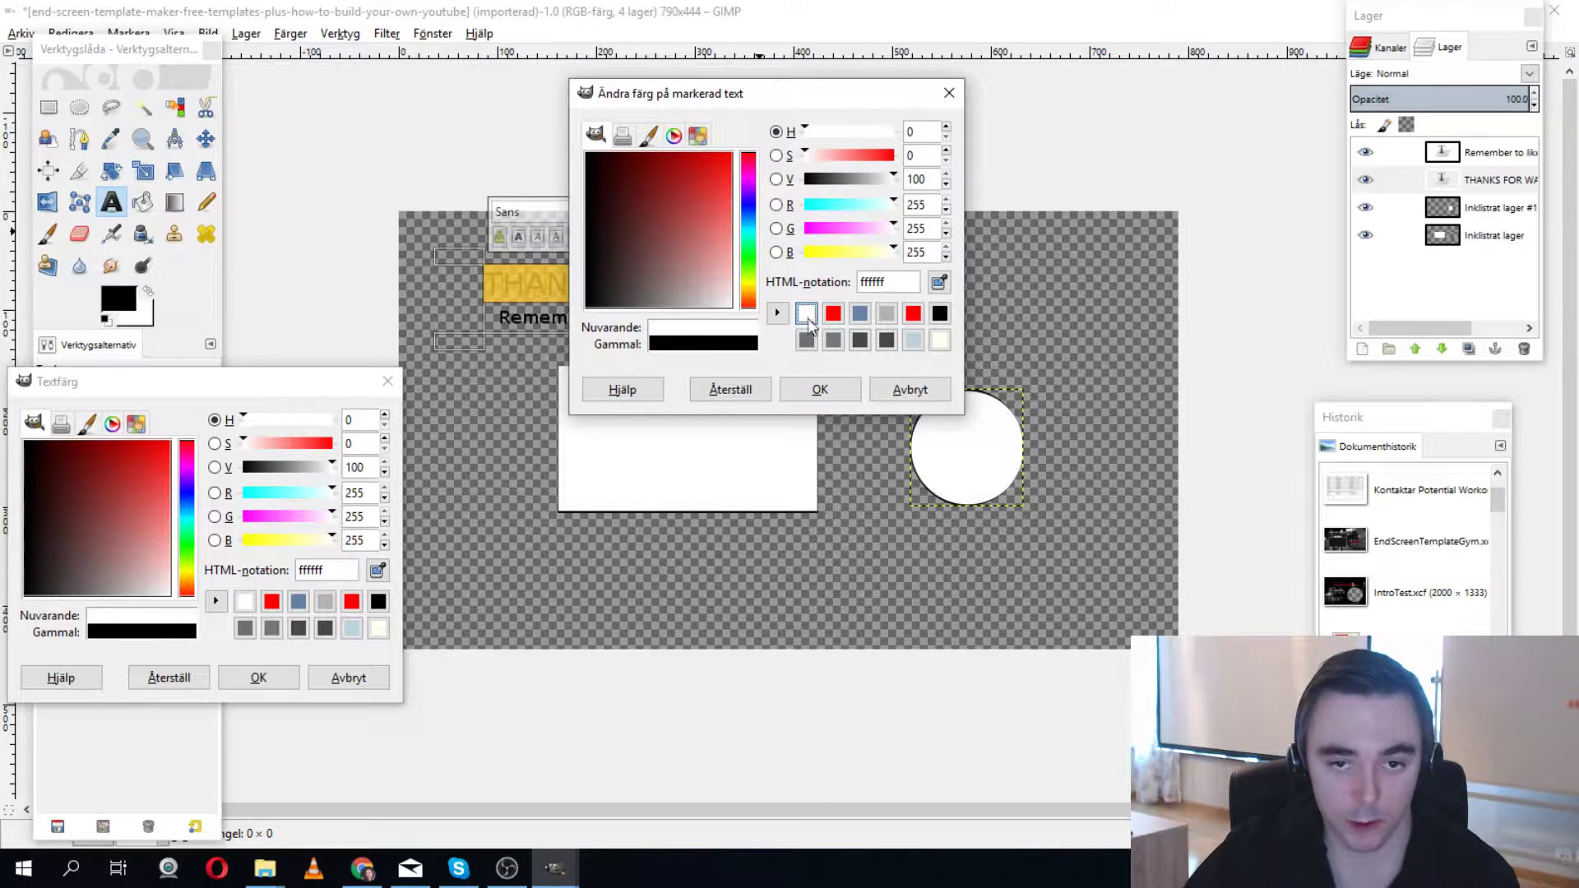
pyautogui.click(824, 389)
# Change the color of the "Remember to like" line below the heading to white (ffffff).
pyautogui.click(791, 312)
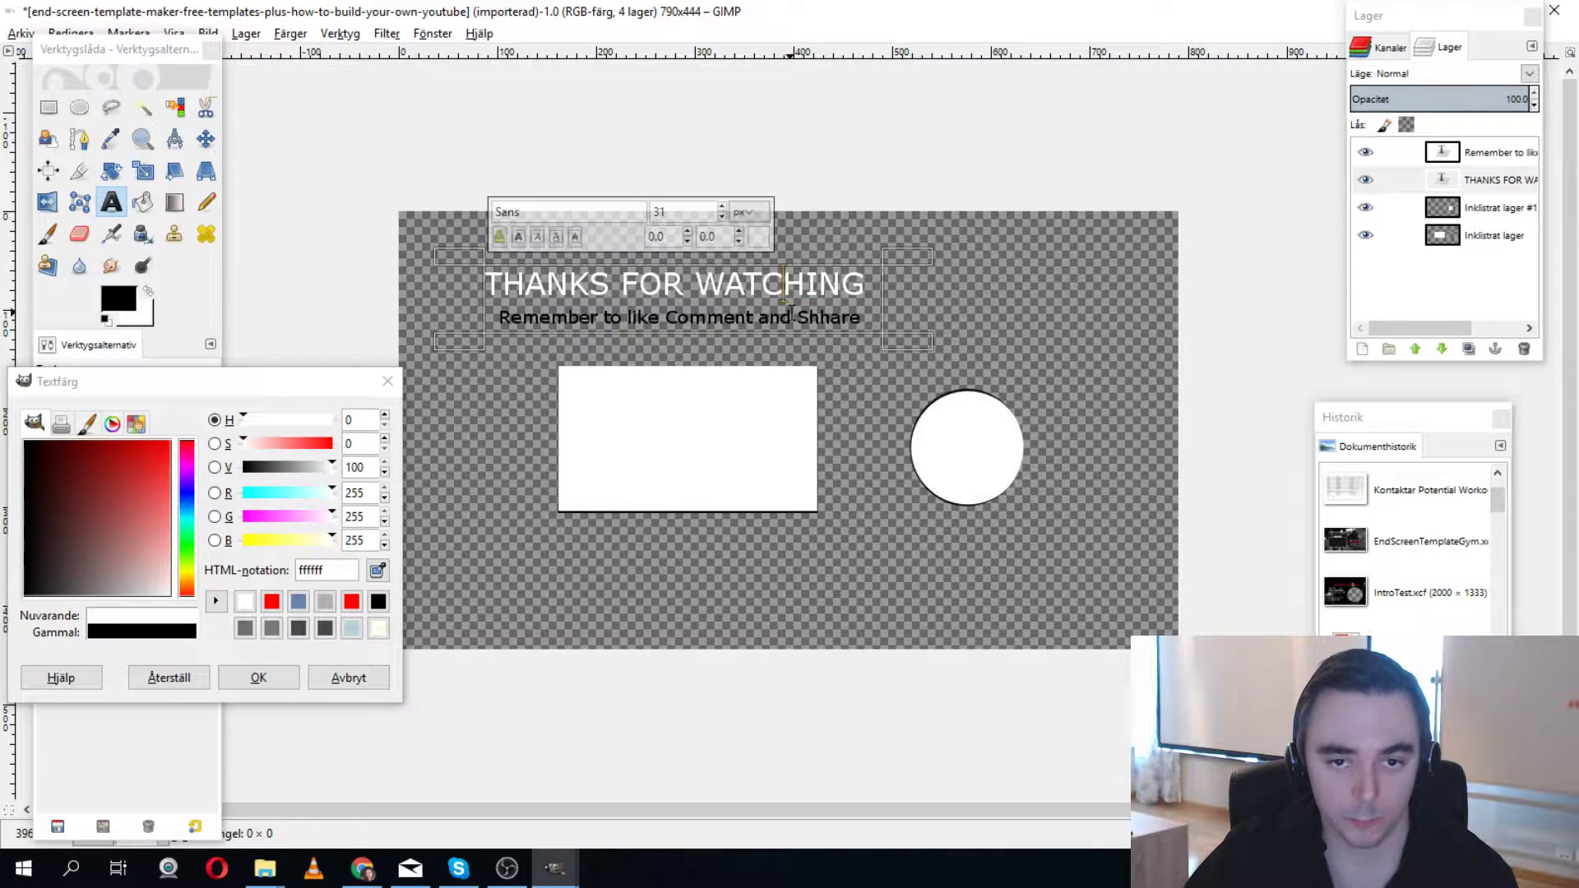
pyautogui.moveTo(513, 316)
pyautogui.mouseDown()
pyautogui.moveTo(833, 342)
pyautogui.moveTo(878, 320)
pyautogui.moveTo(496, 319)
pyautogui.mouseUp()
pyautogui.click(470, 391)
pyautogui.click(771, 277)
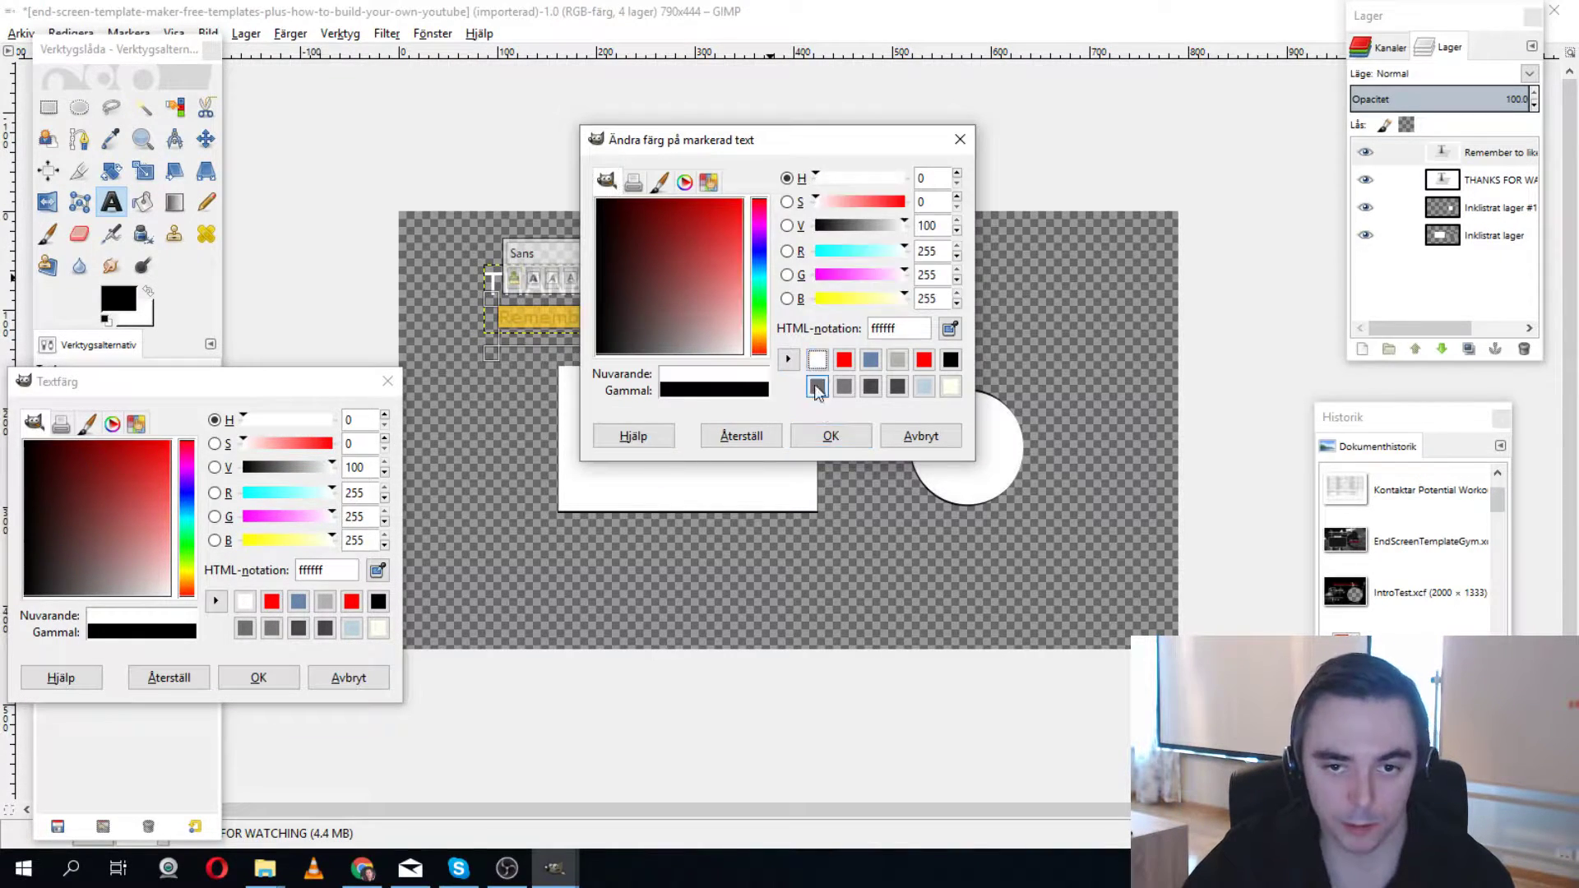
pyautogui.click(831, 436)
# Resize the second line's text box to about 373 × 22 px, shifting its text slightly left under the heading.
pyautogui.moveTo(491, 323); pyautogui.dragTo(492, 323)
pyautogui.click(493, 324)
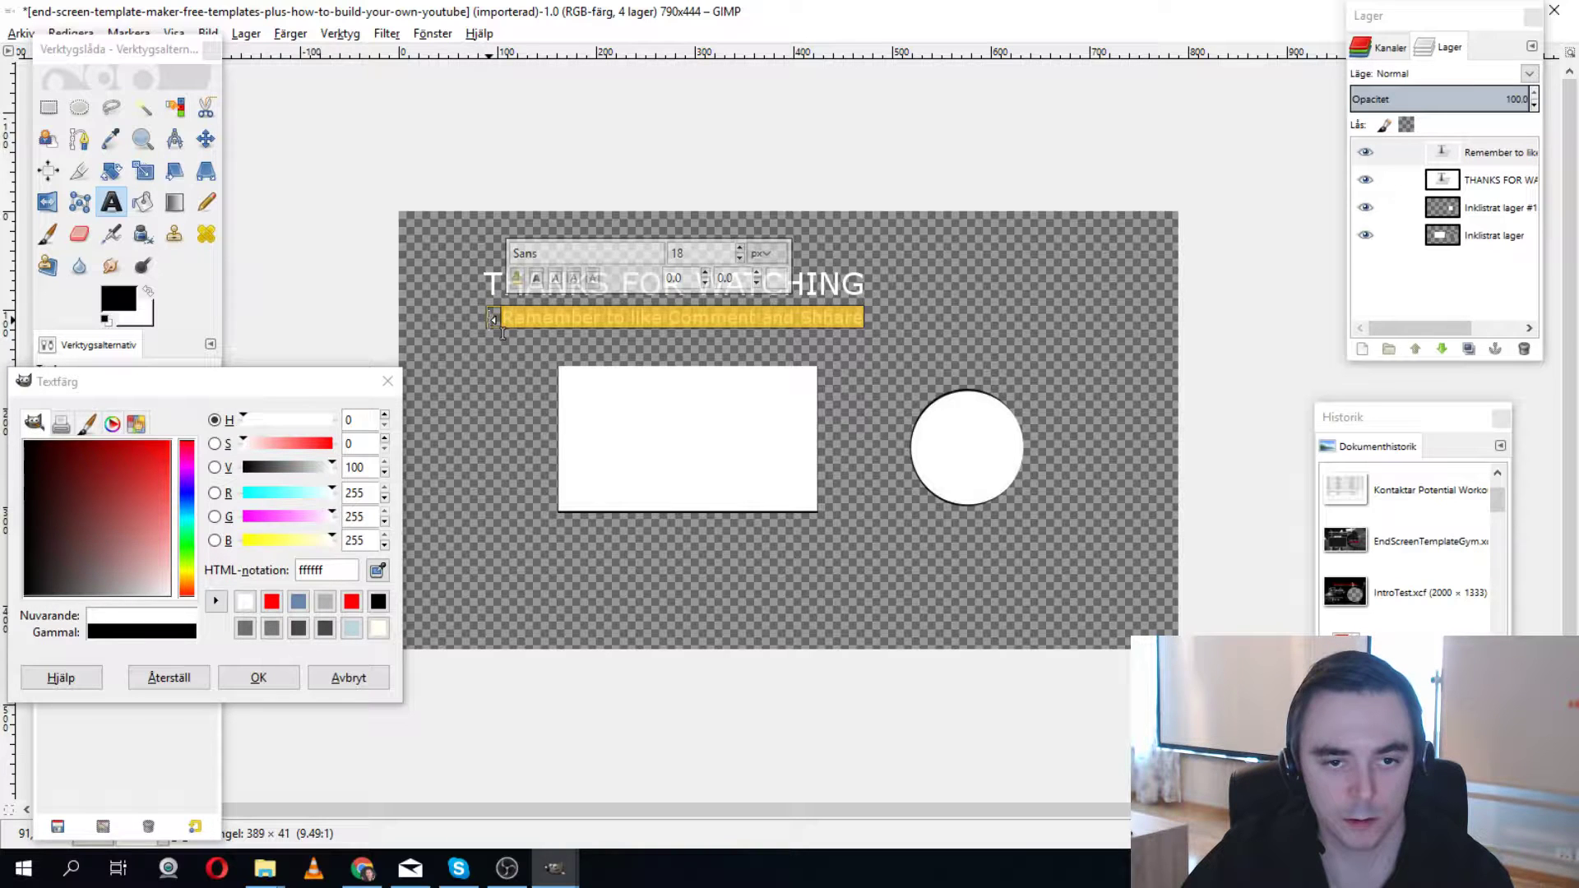
pyautogui.moveTo(502, 332); pyautogui.dragTo(495, 329)
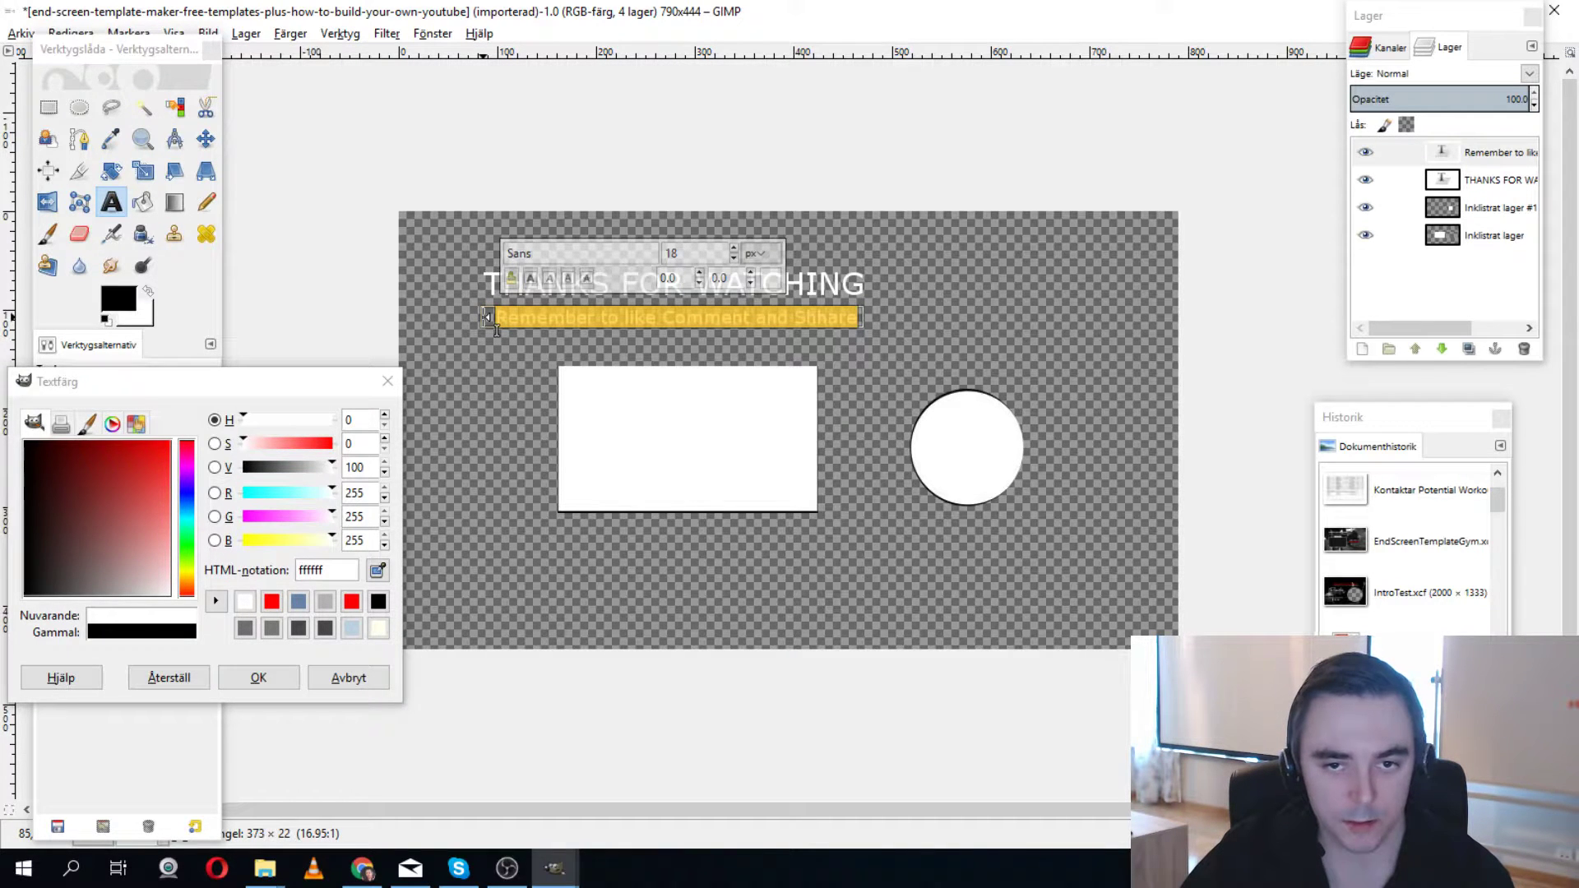
# Widen the "Remember to like" line's text box to about 377 × 22 px.
pyautogui.moveTo(496, 329); pyautogui.dragTo(492, 329)
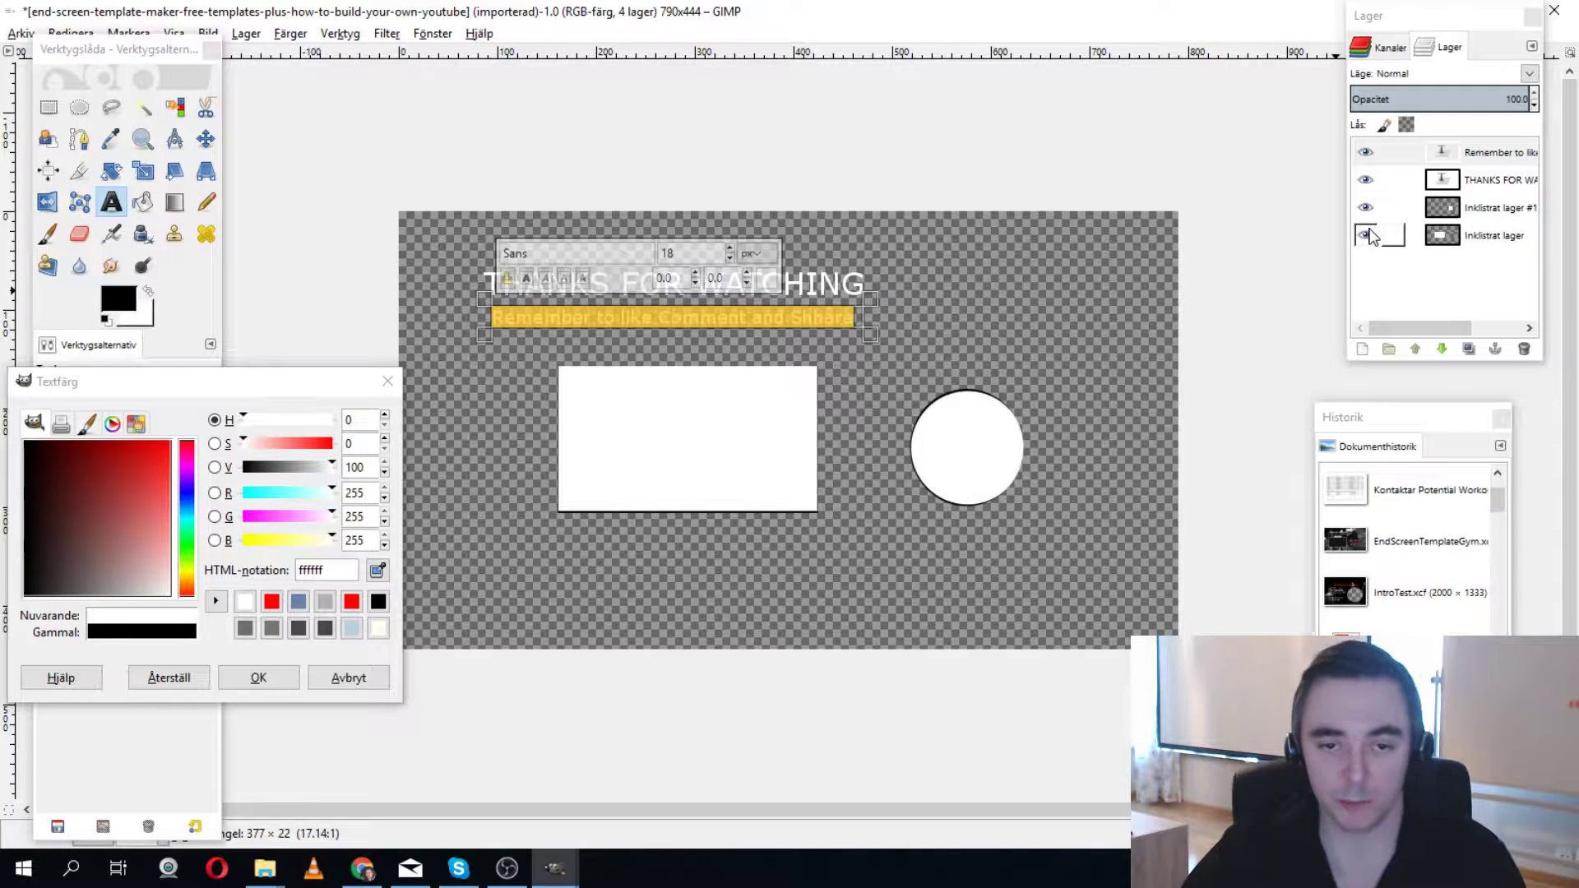
pyautogui.click(1014, 349)
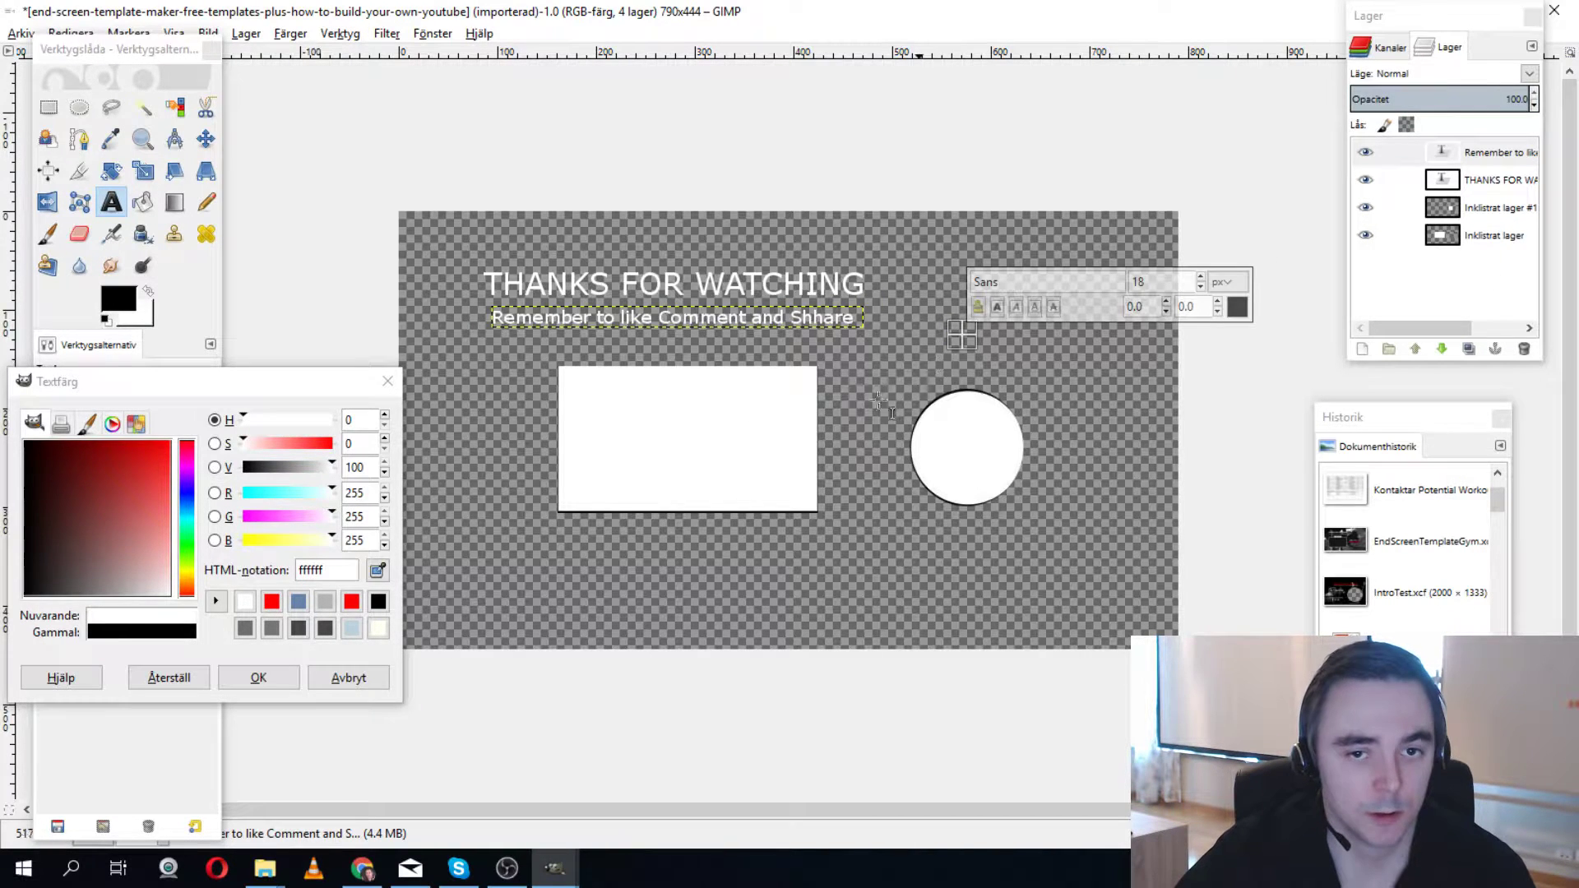
pyautogui.click(722, 432)
pyautogui.moveTo(555, 363); pyautogui.dragTo(823, 518)
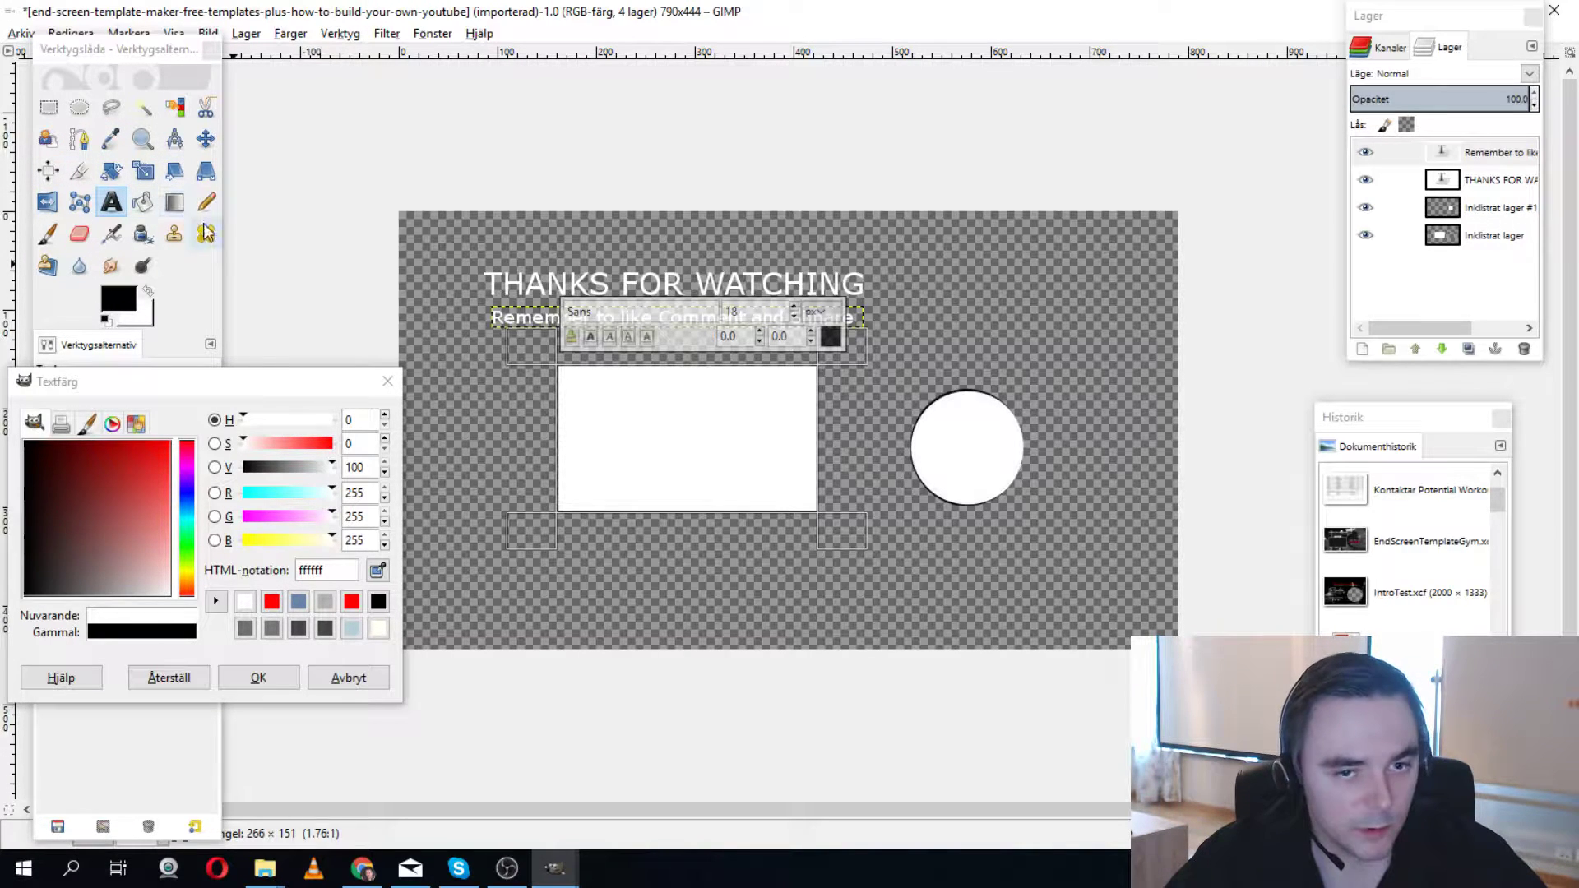
# Cut the white rectangle from its layer, paste it, and turn the floating selection into a new layer.
pyautogui.click(1484, 236)
pyautogui.hotkey('ctrl', 'c')
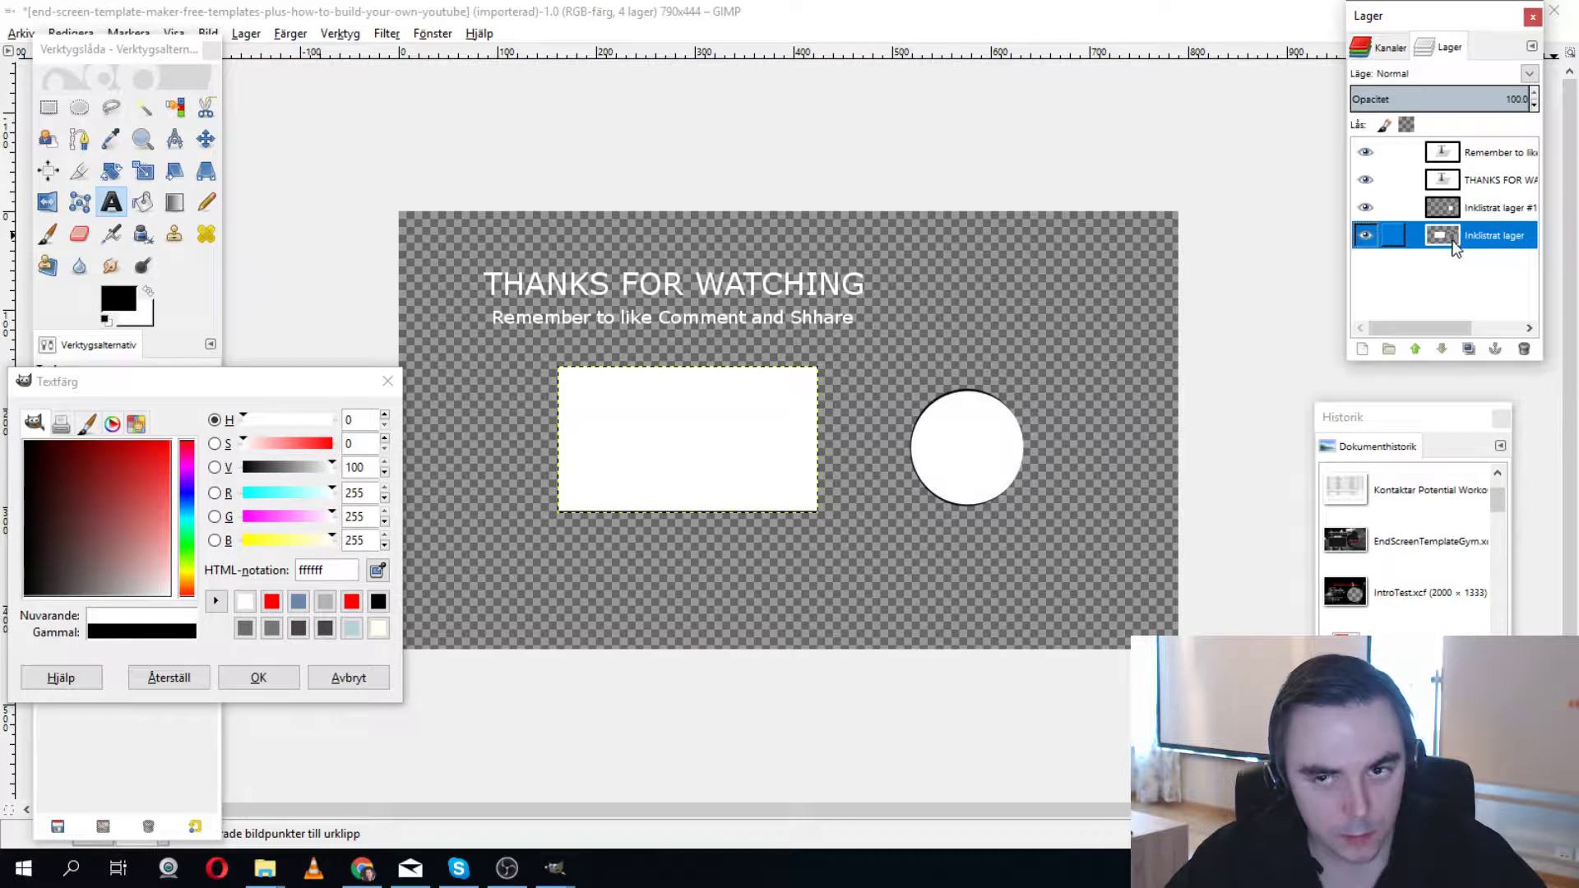
pyautogui.hotkey('ctrl', 'x')
pyautogui.hotkey('ctrl', 'v')
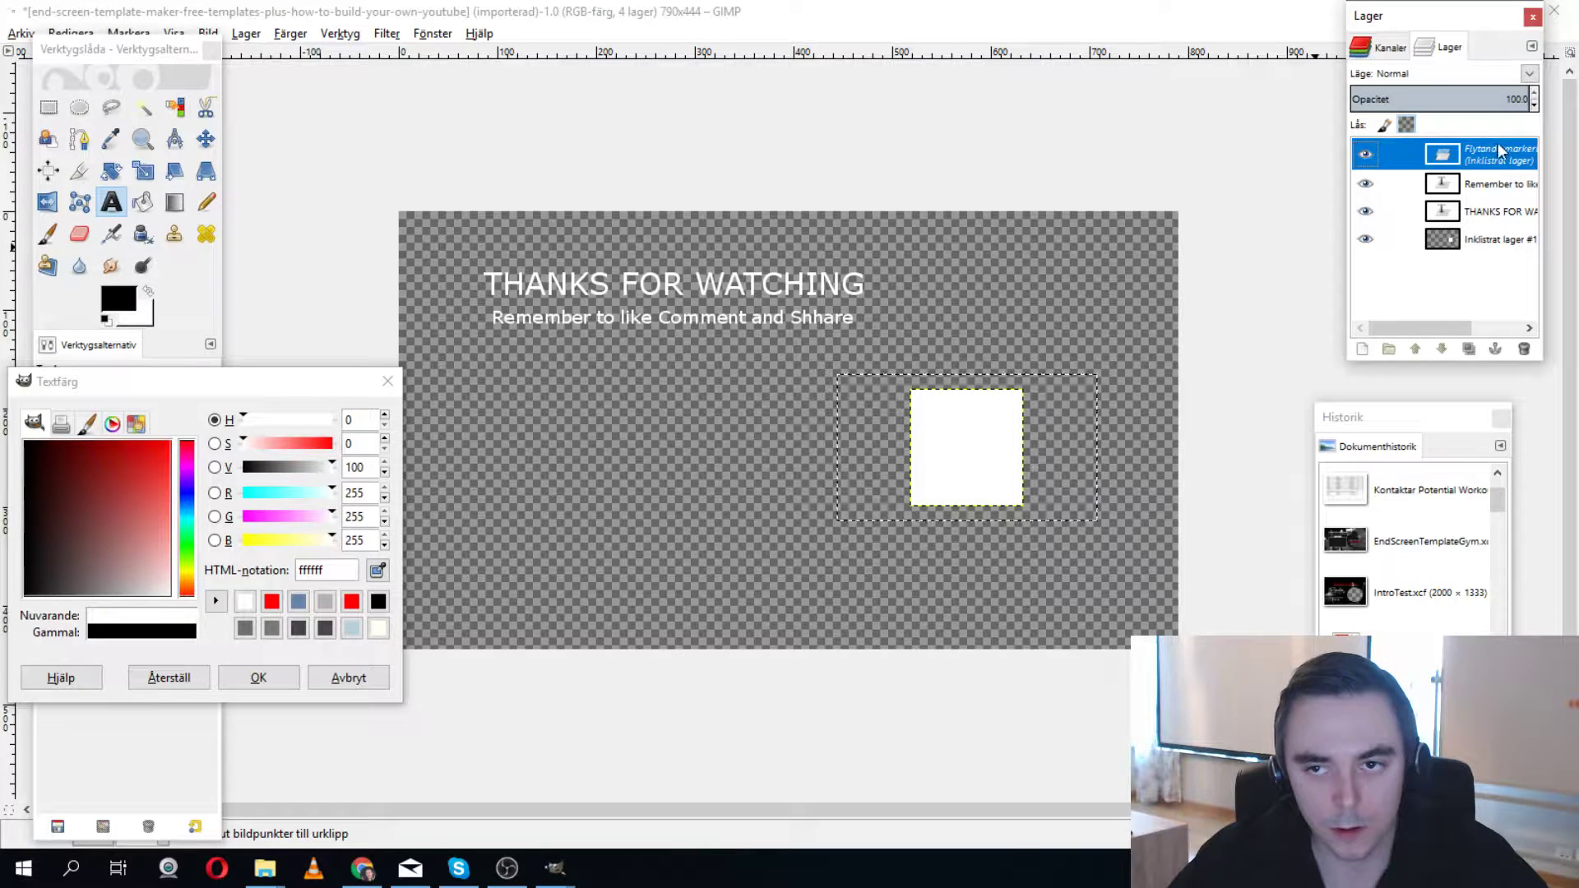
pyautogui.moveTo(1497, 148); pyautogui.dragTo(1480, 255)
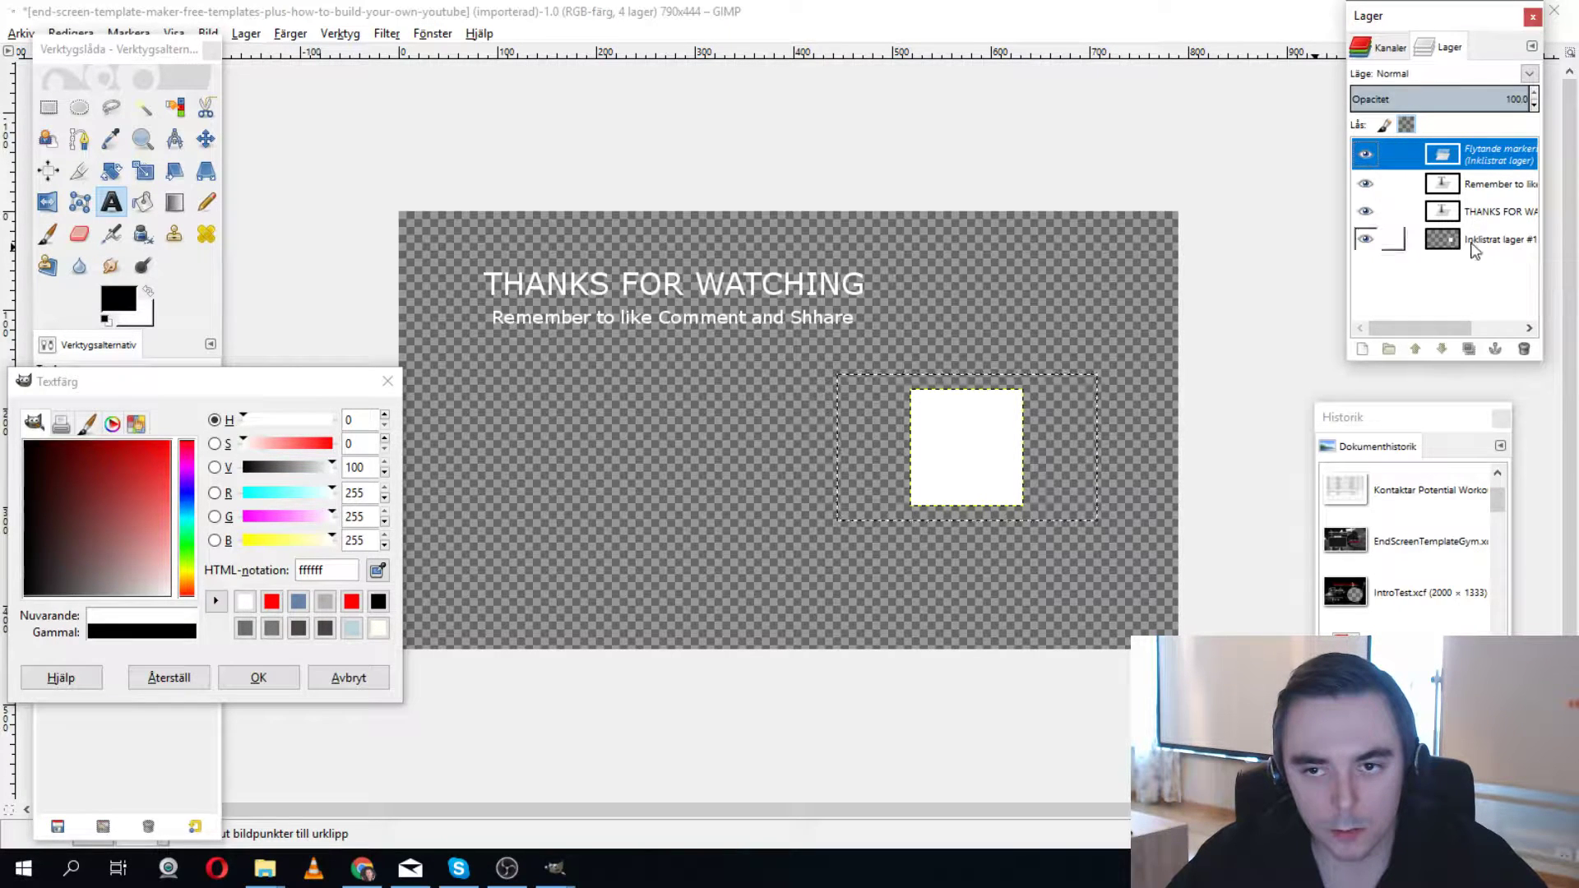
pyautogui.rightClick(1480, 151)
pyautogui.click(1393, 202)
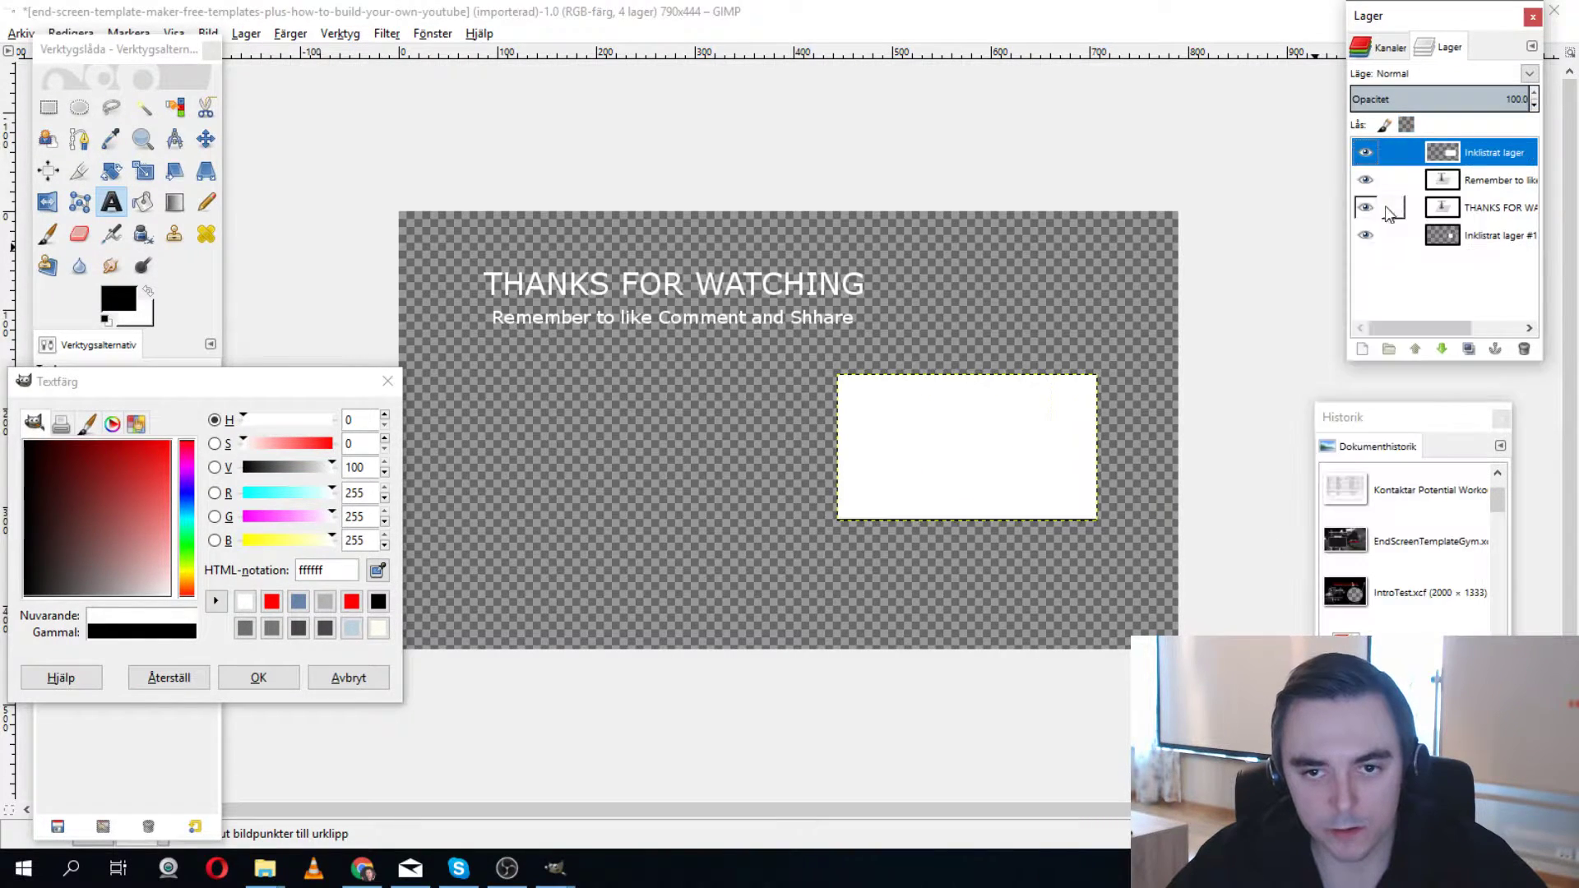
# Move the white rectangle back beneath the two text lines, leaving the circle uncovered beside it.
pyautogui.click(205, 138)
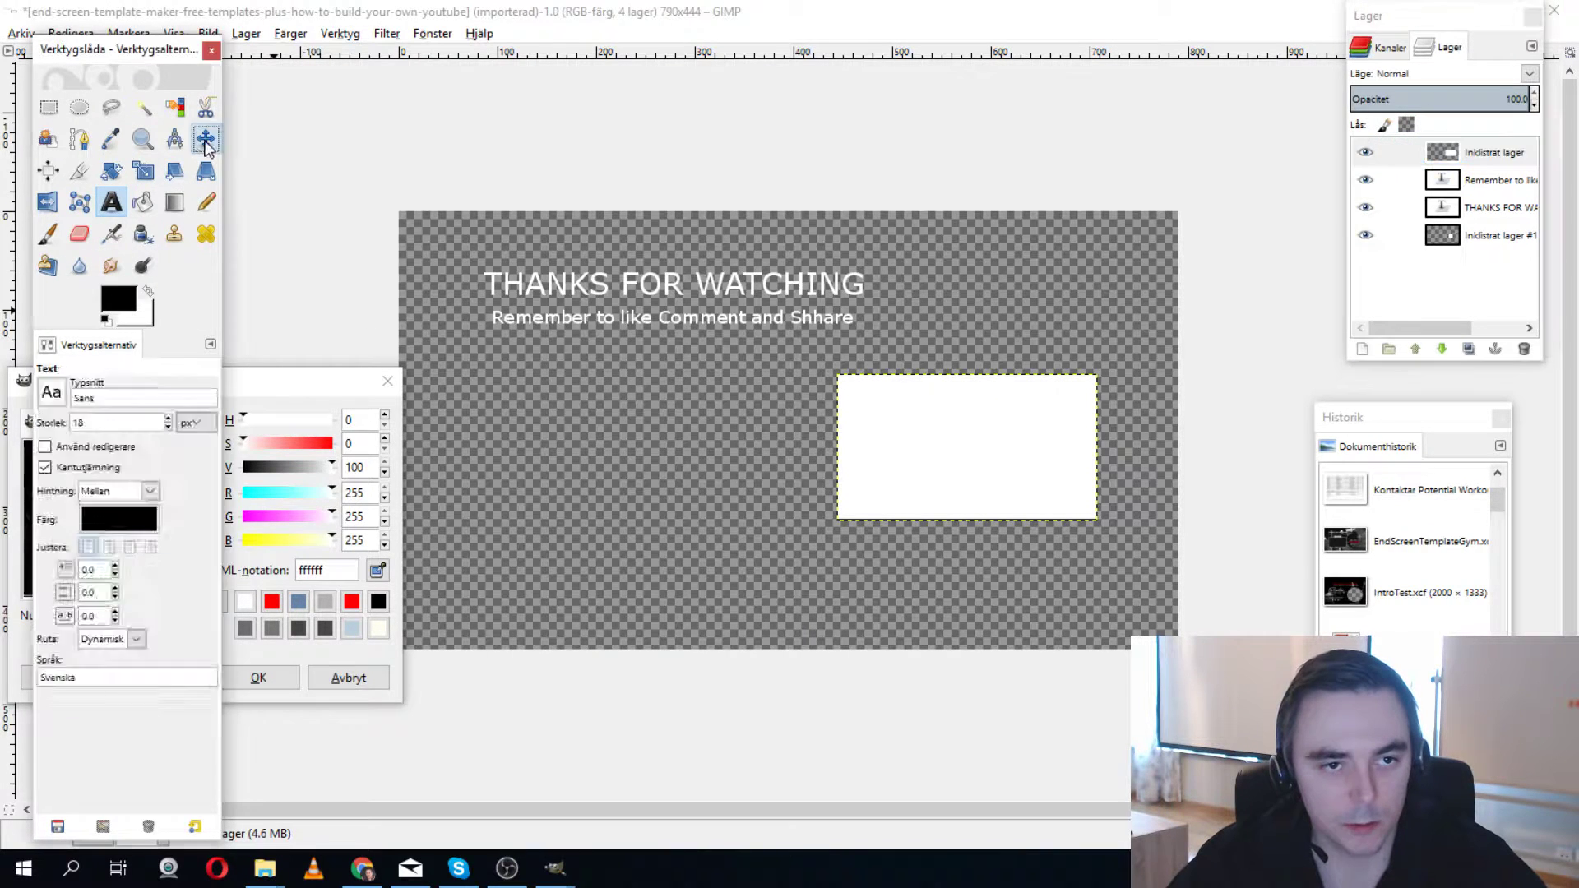
pyautogui.moveTo(867, 434); pyautogui.dragTo(625, 454)
pyautogui.moveTo(648, 457); pyautogui.dragTo(658, 450)
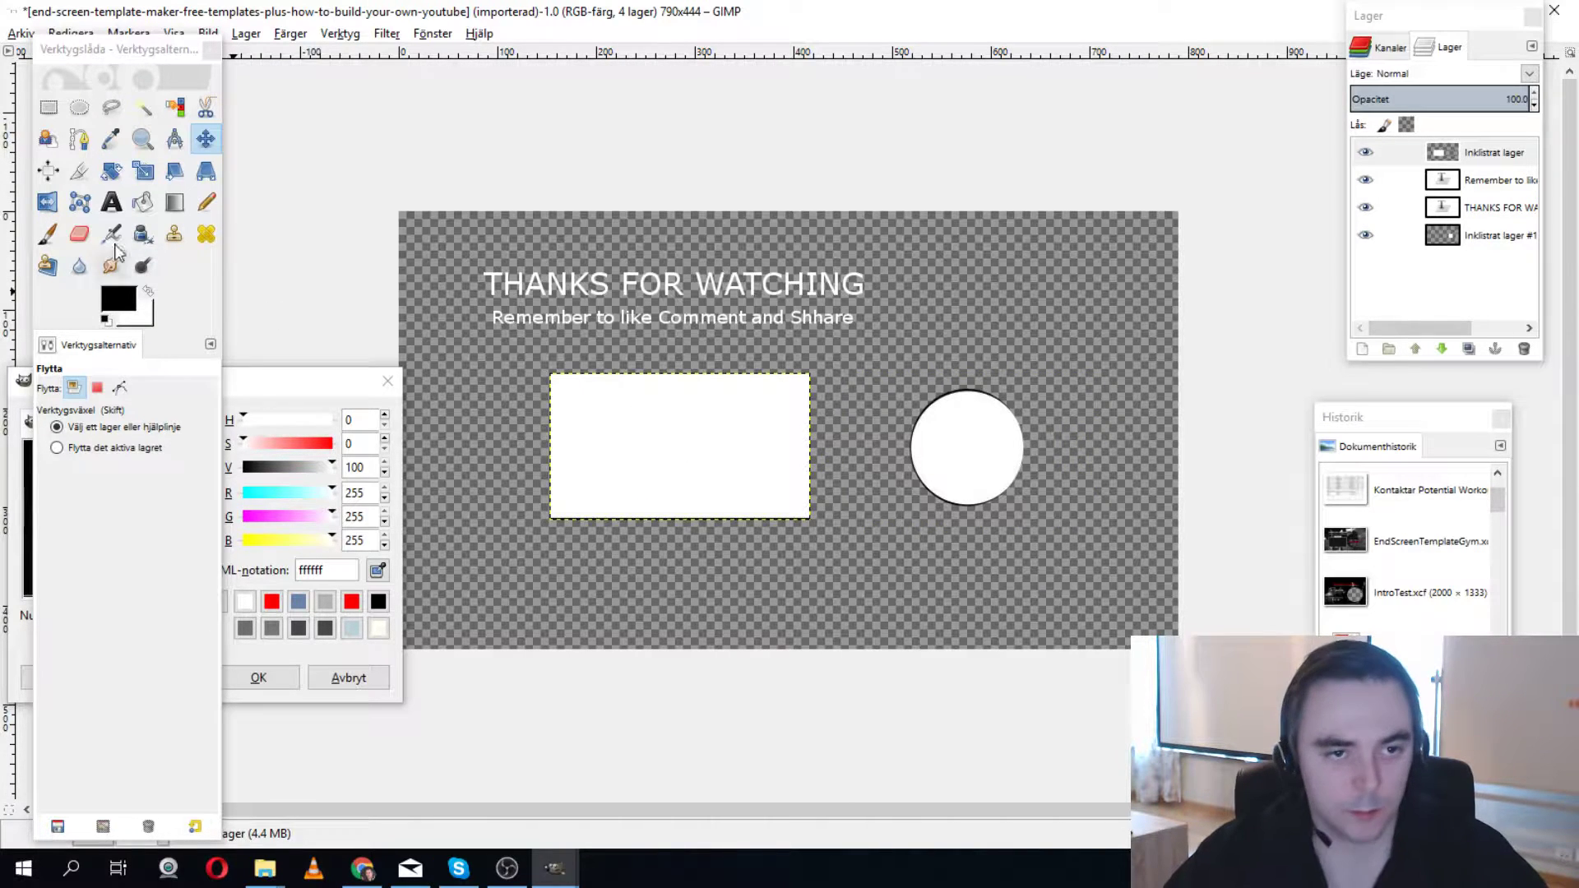
# Correct the misspelled "Shhare" to "Share" in the line below the heading.
pyautogui.click(116, 205)
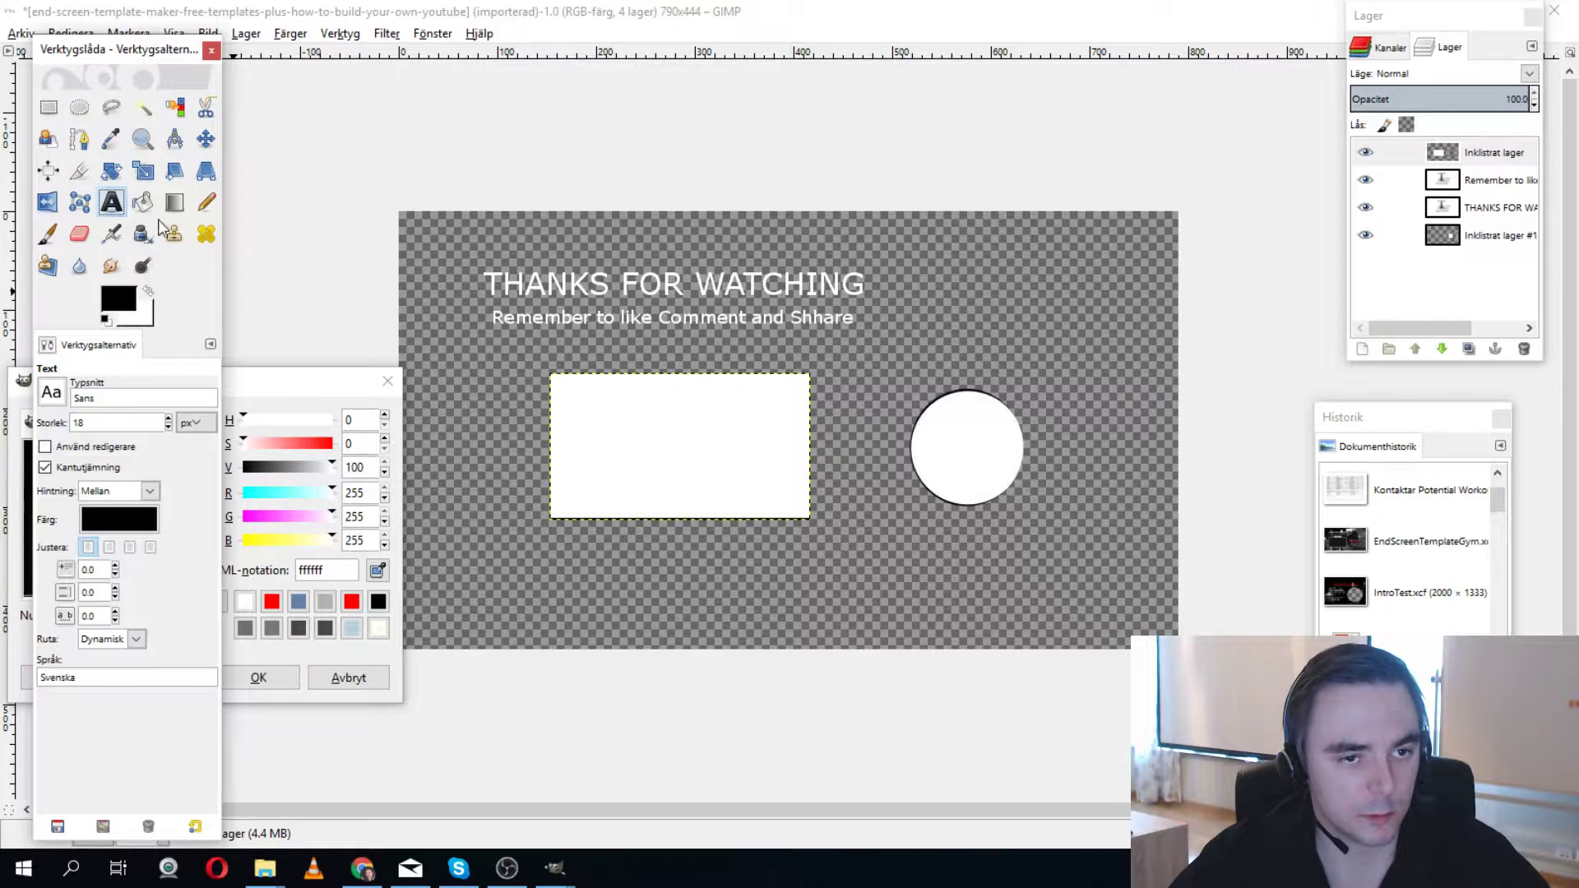
pyautogui.click(765, 319)
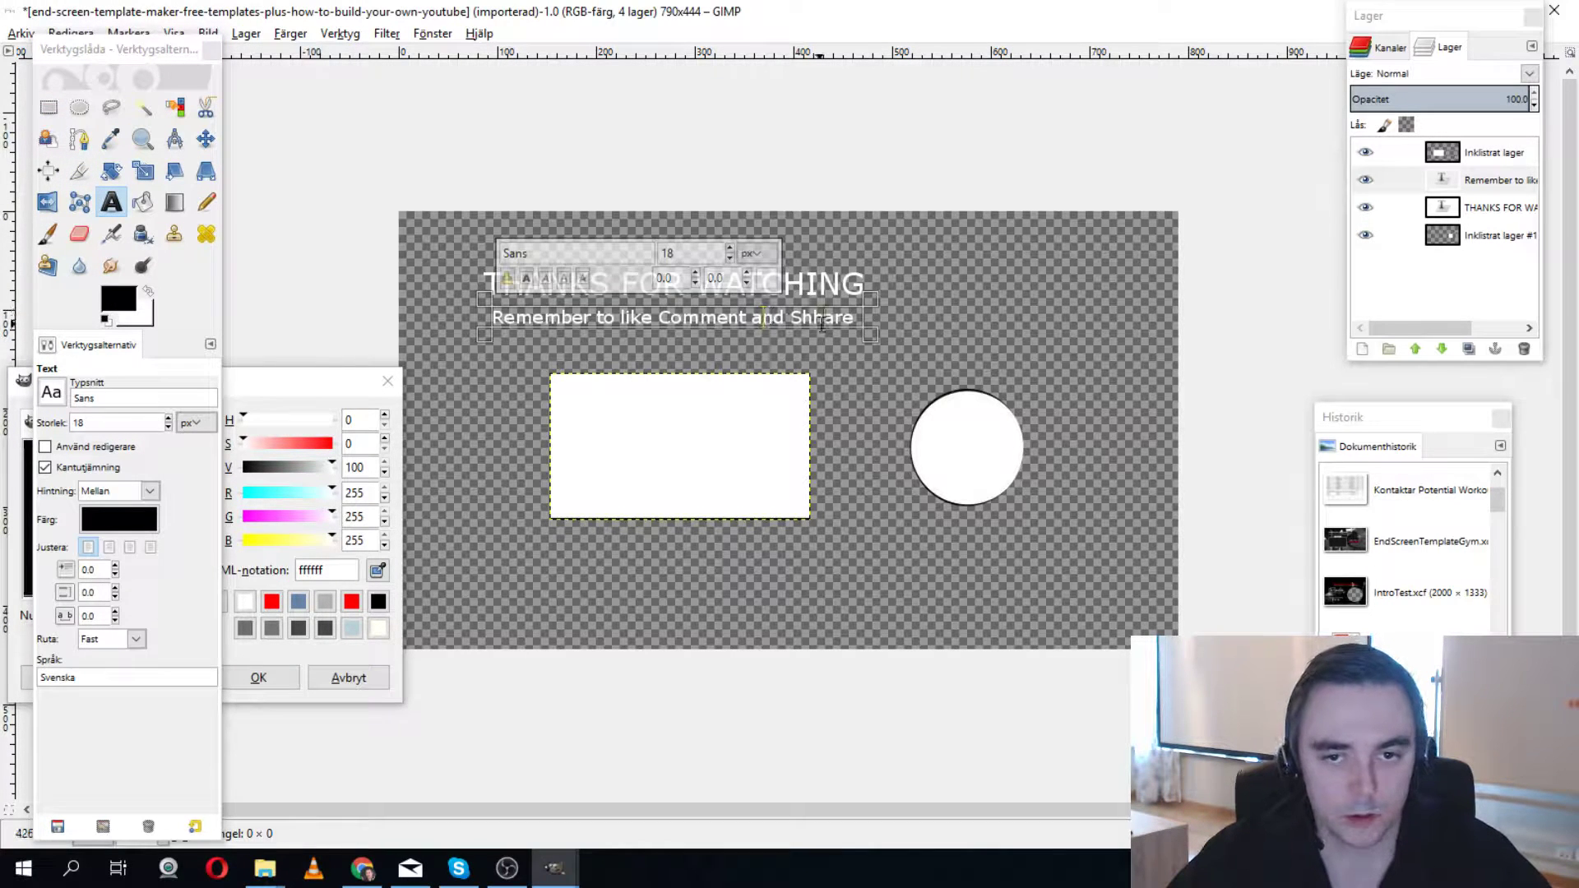
pyautogui.press('BackSpace')
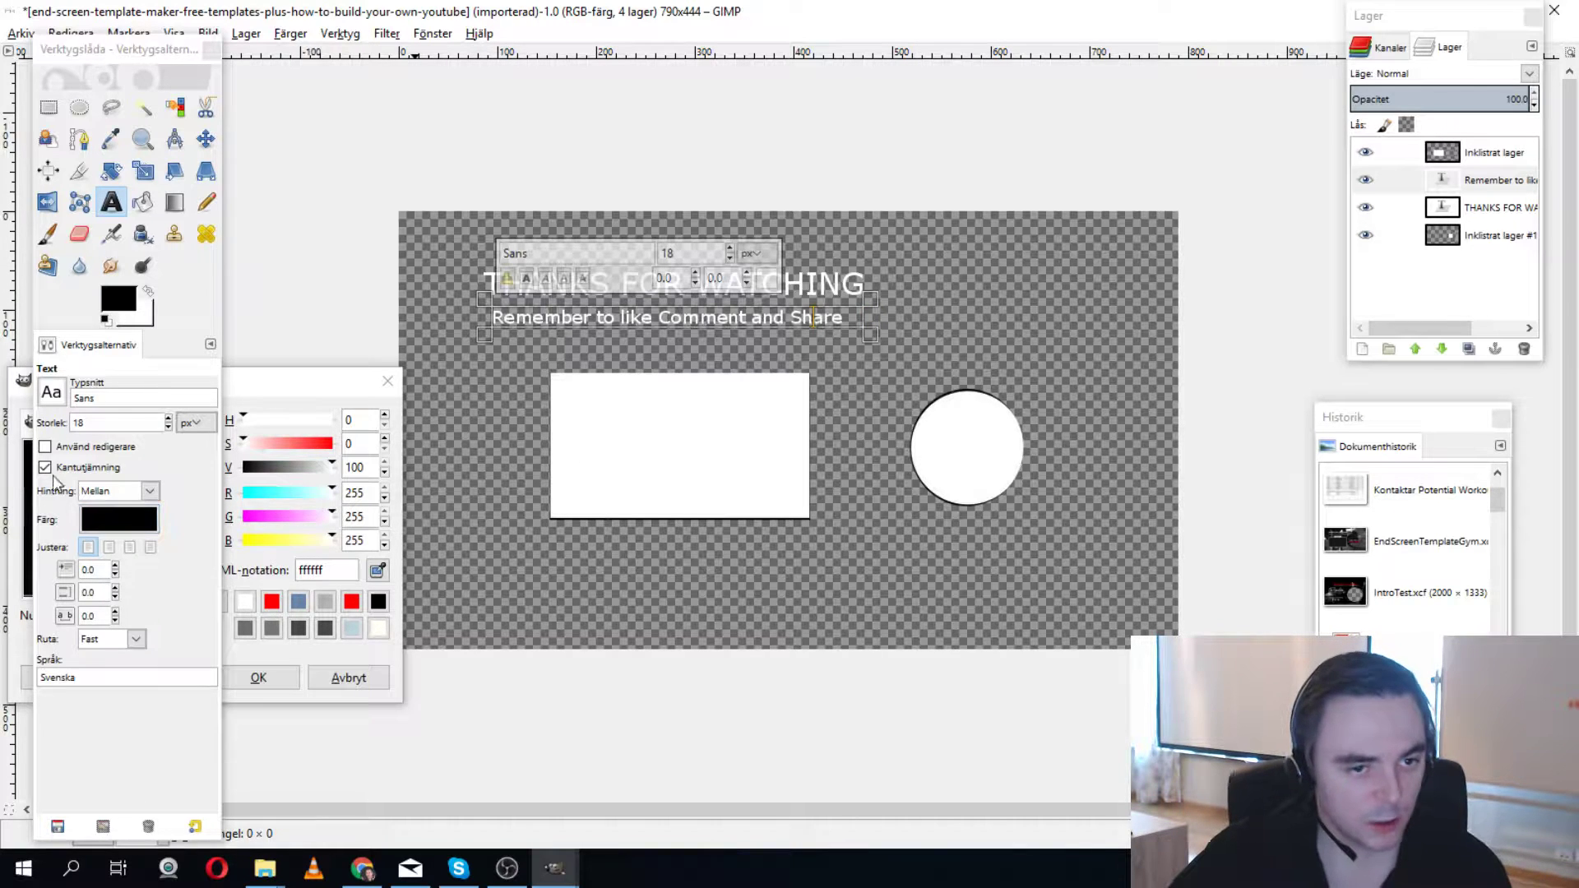
pyautogui.click(658, 484)
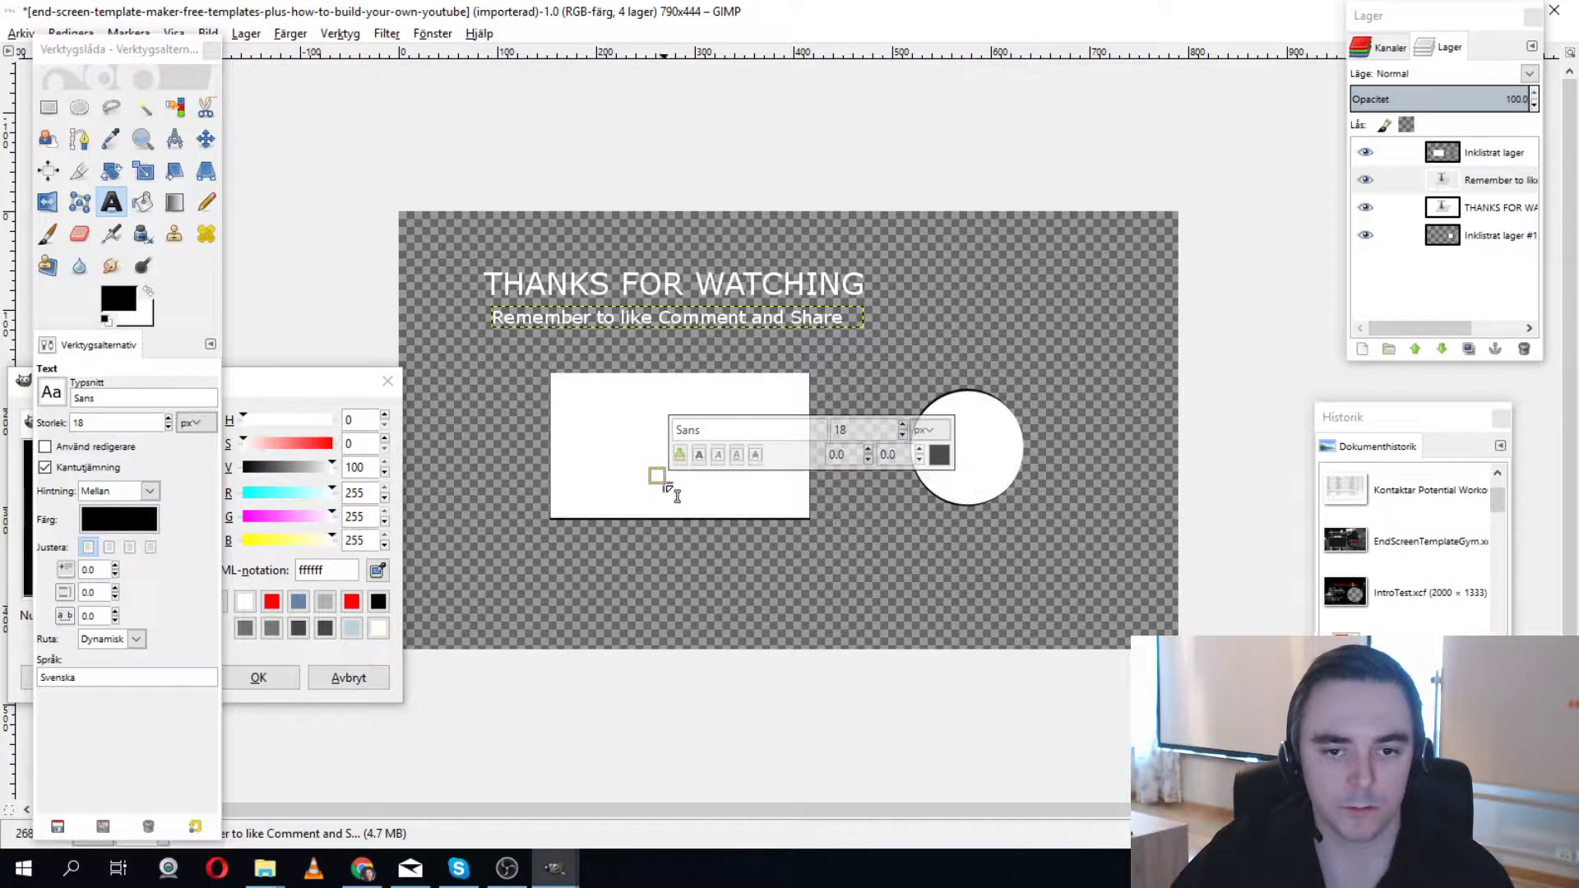
pyautogui.click(972, 577)
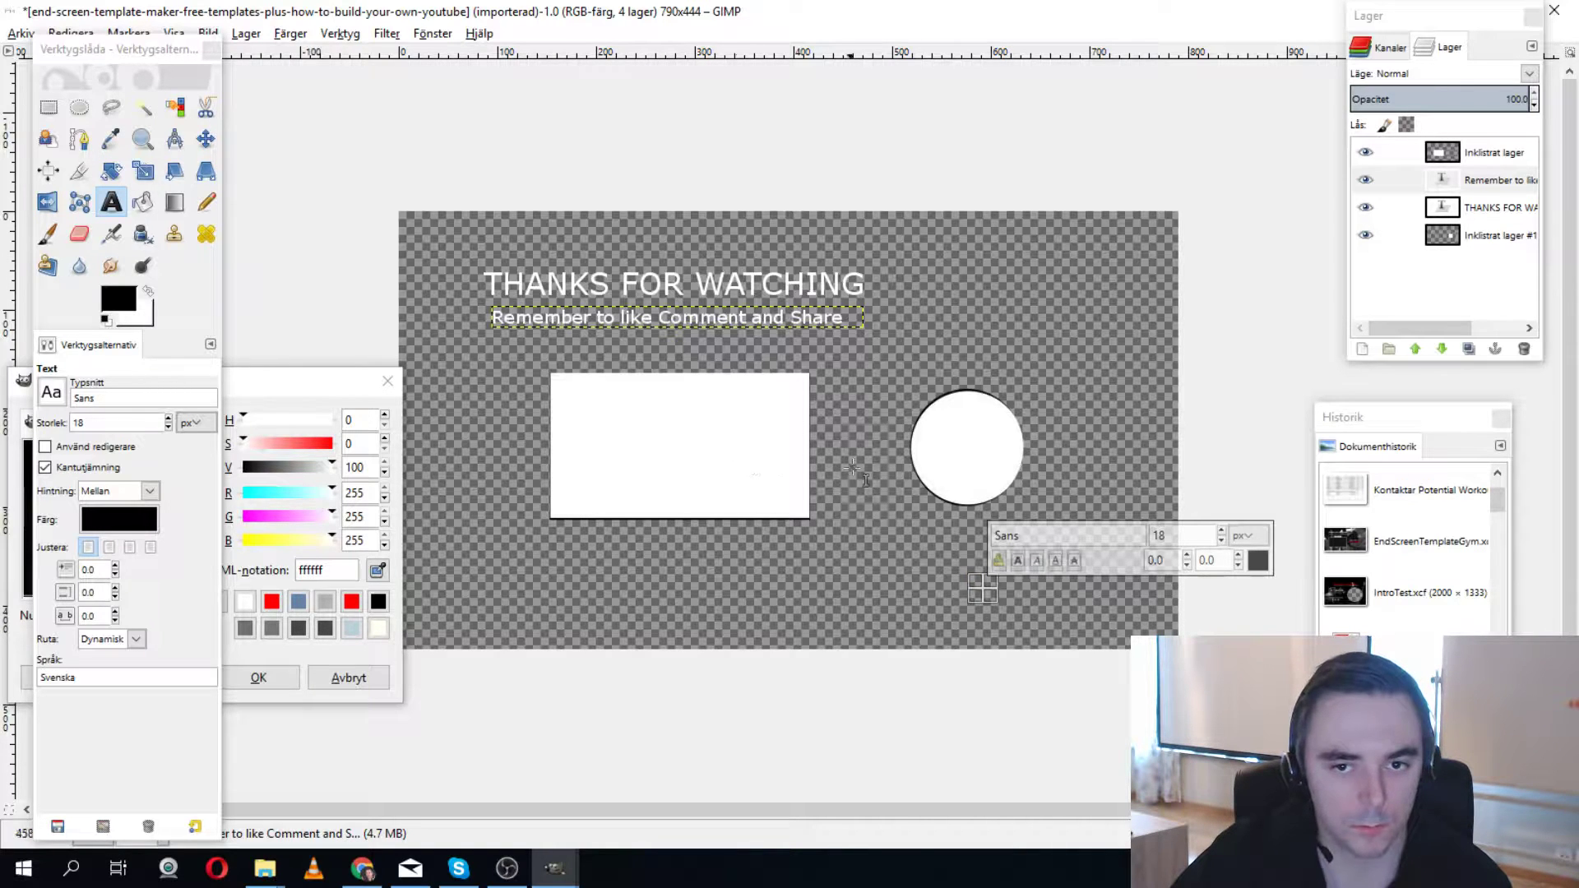
# Make an elliptical selection of about 116 × 125 px around the white circle.
pyautogui.click(79, 107)
pyautogui.moveTo(898, 387); pyautogui.dragTo(1023, 510)
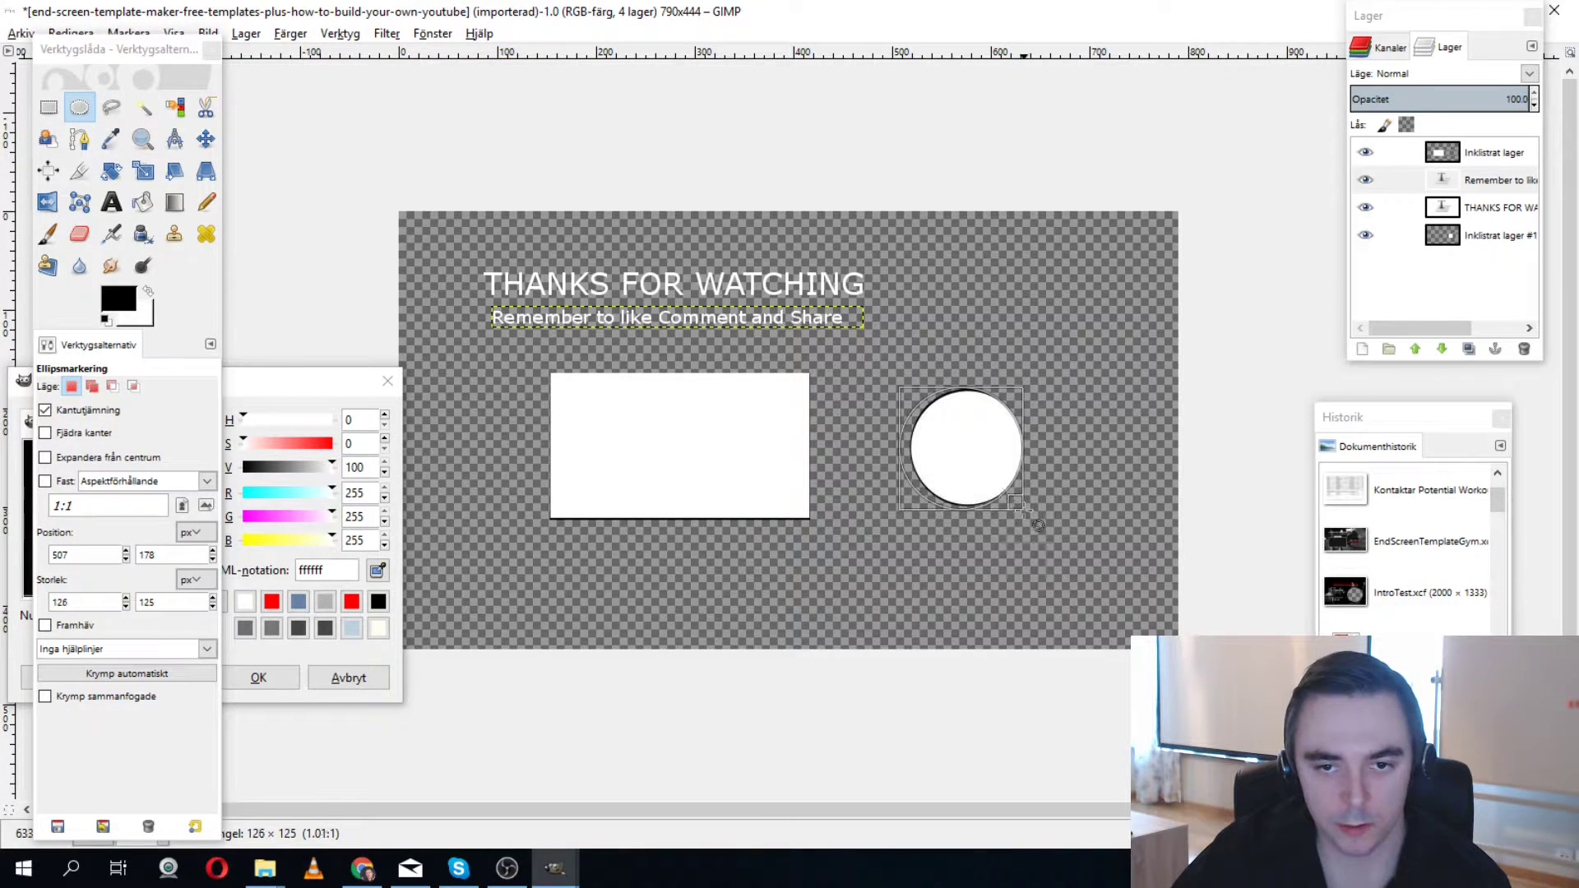
pyautogui.moveTo(918, 456); pyautogui.dragTo(929, 451)
pyautogui.press('ctrl')
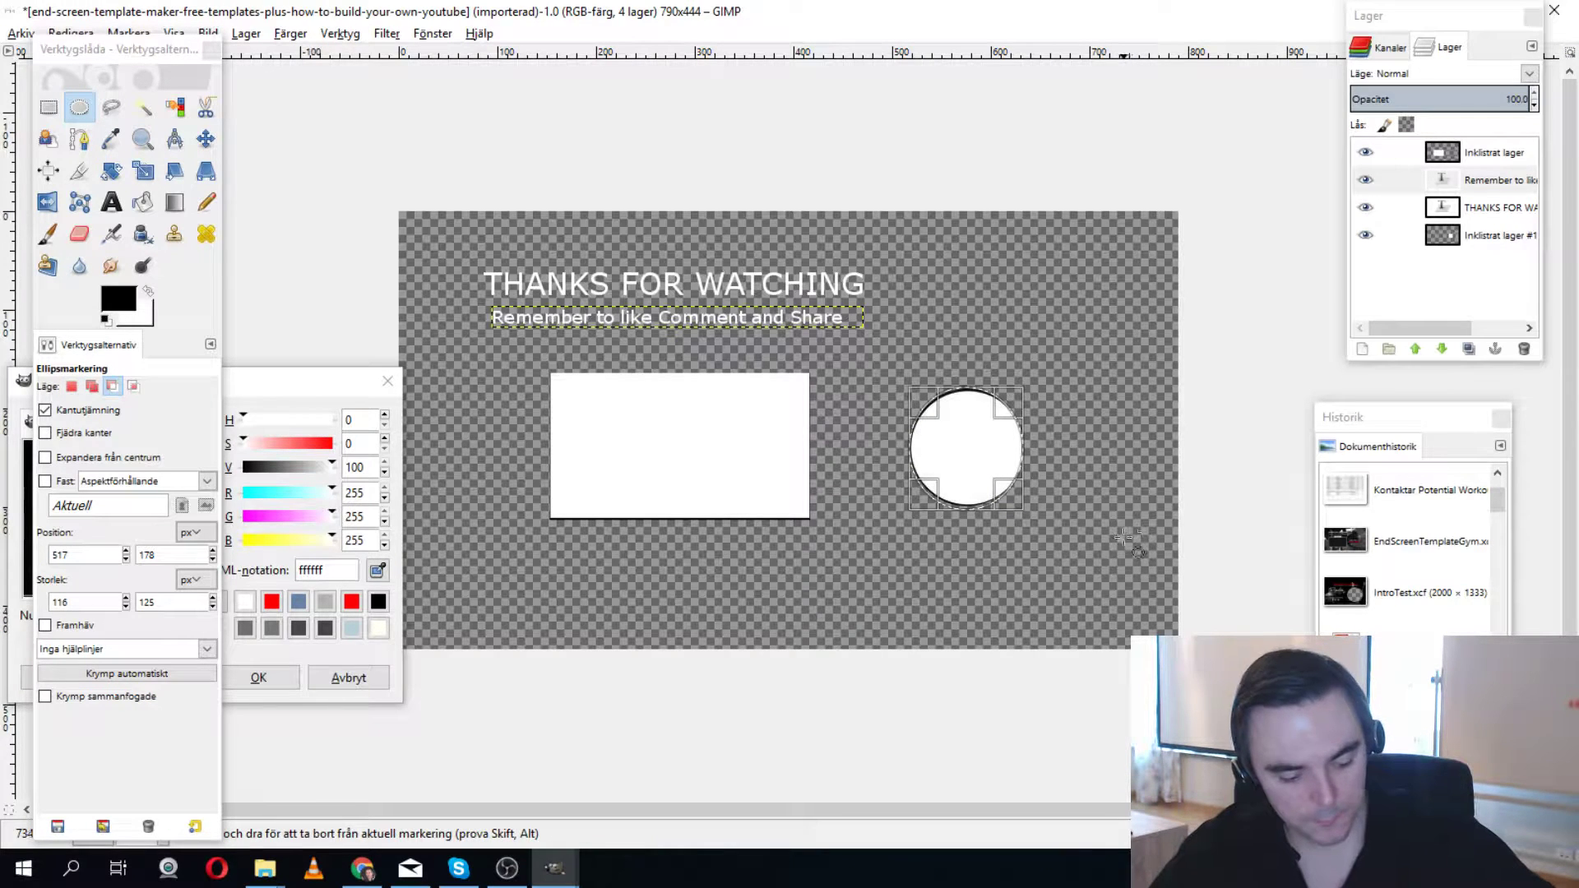
# Cut the white circle from its layer, Inklistrat lager #1, and paste it back as a floating selection.
pyautogui.hotkey('ctrl', 'c')
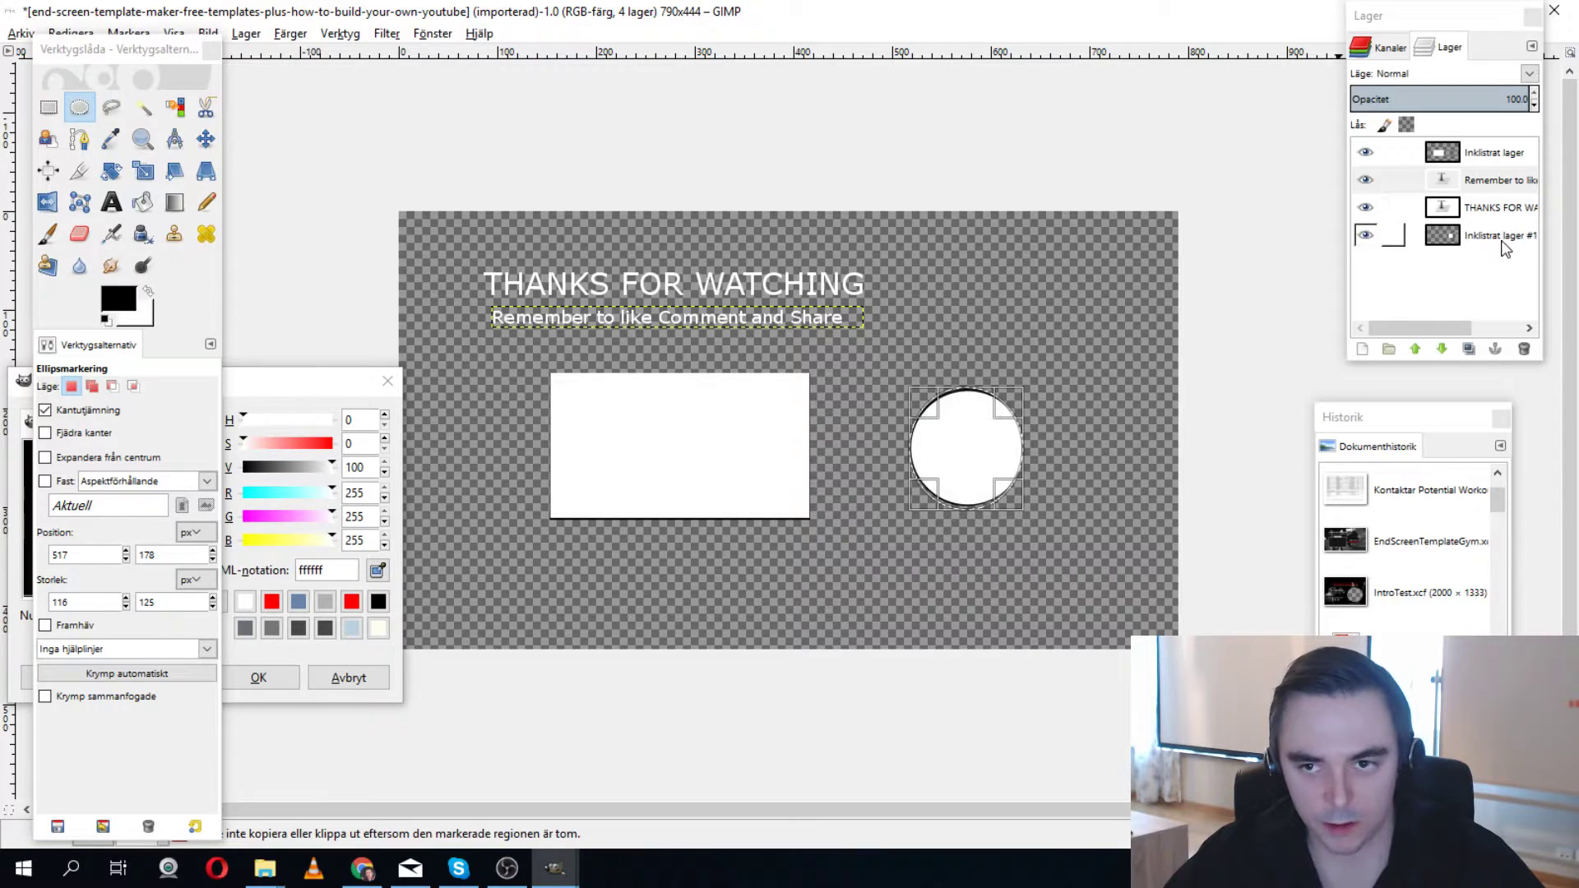
pyautogui.click(1495, 152)
pyautogui.click(1484, 233)
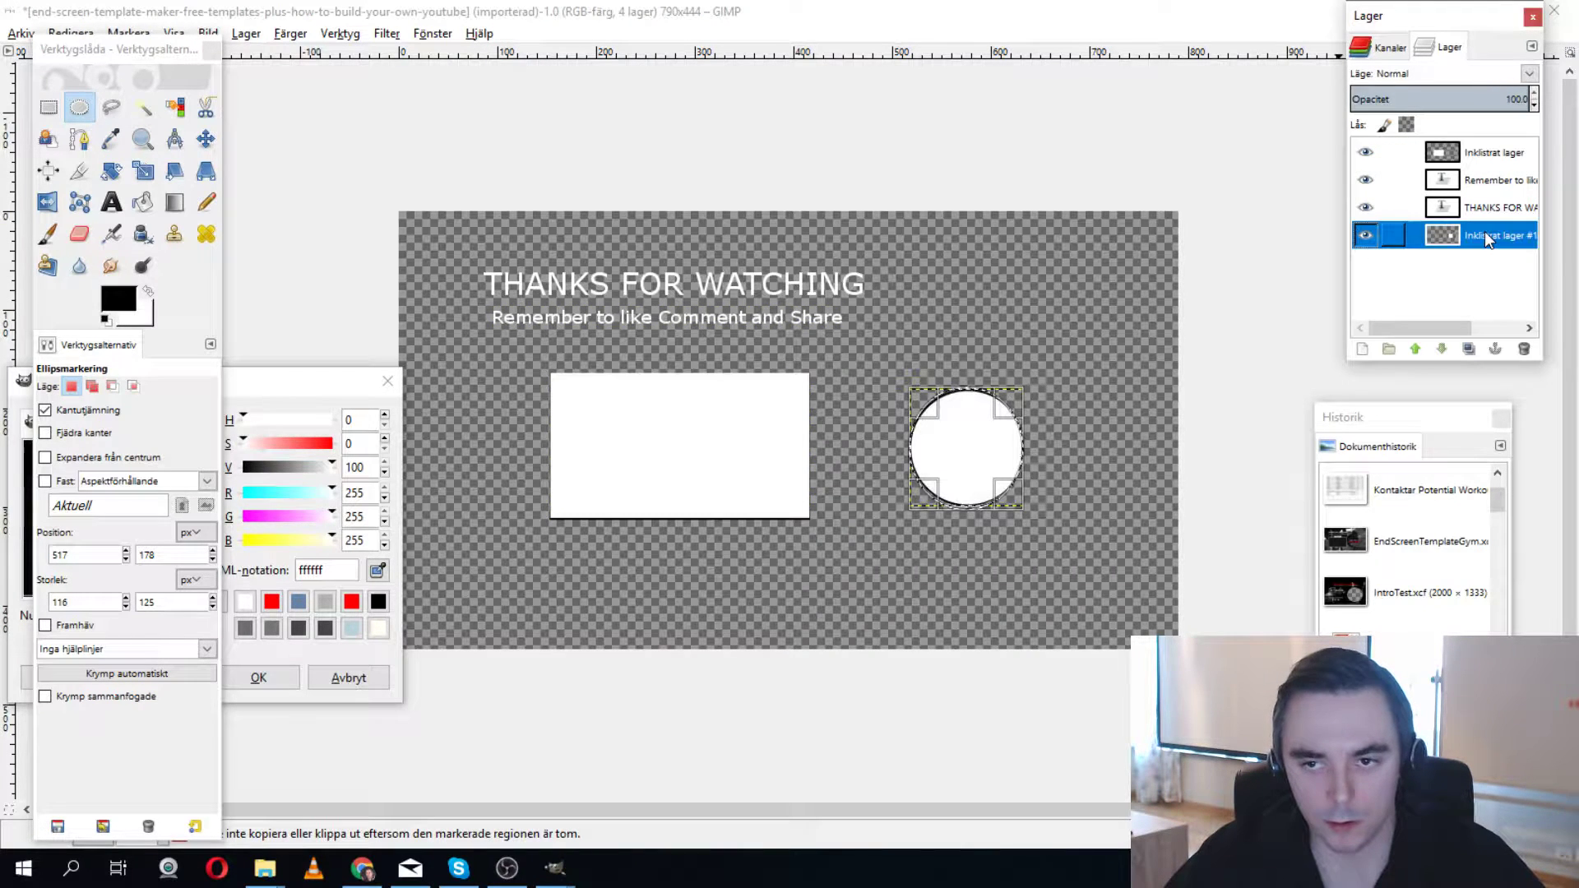
pyautogui.press('Delete')
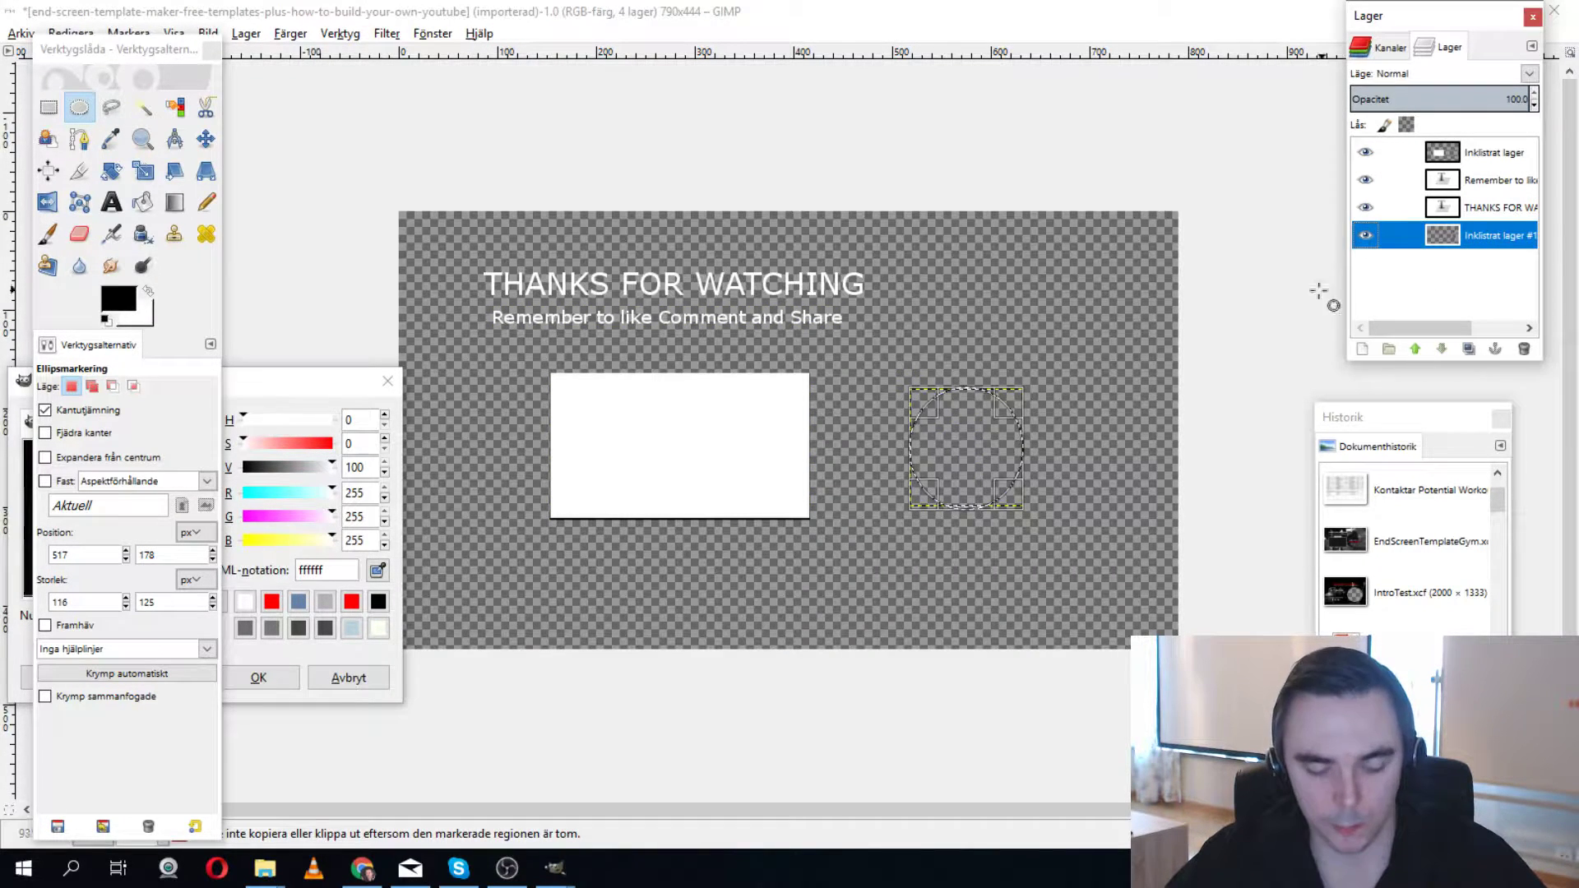
pyautogui.hotkey('ctrl', 'v')
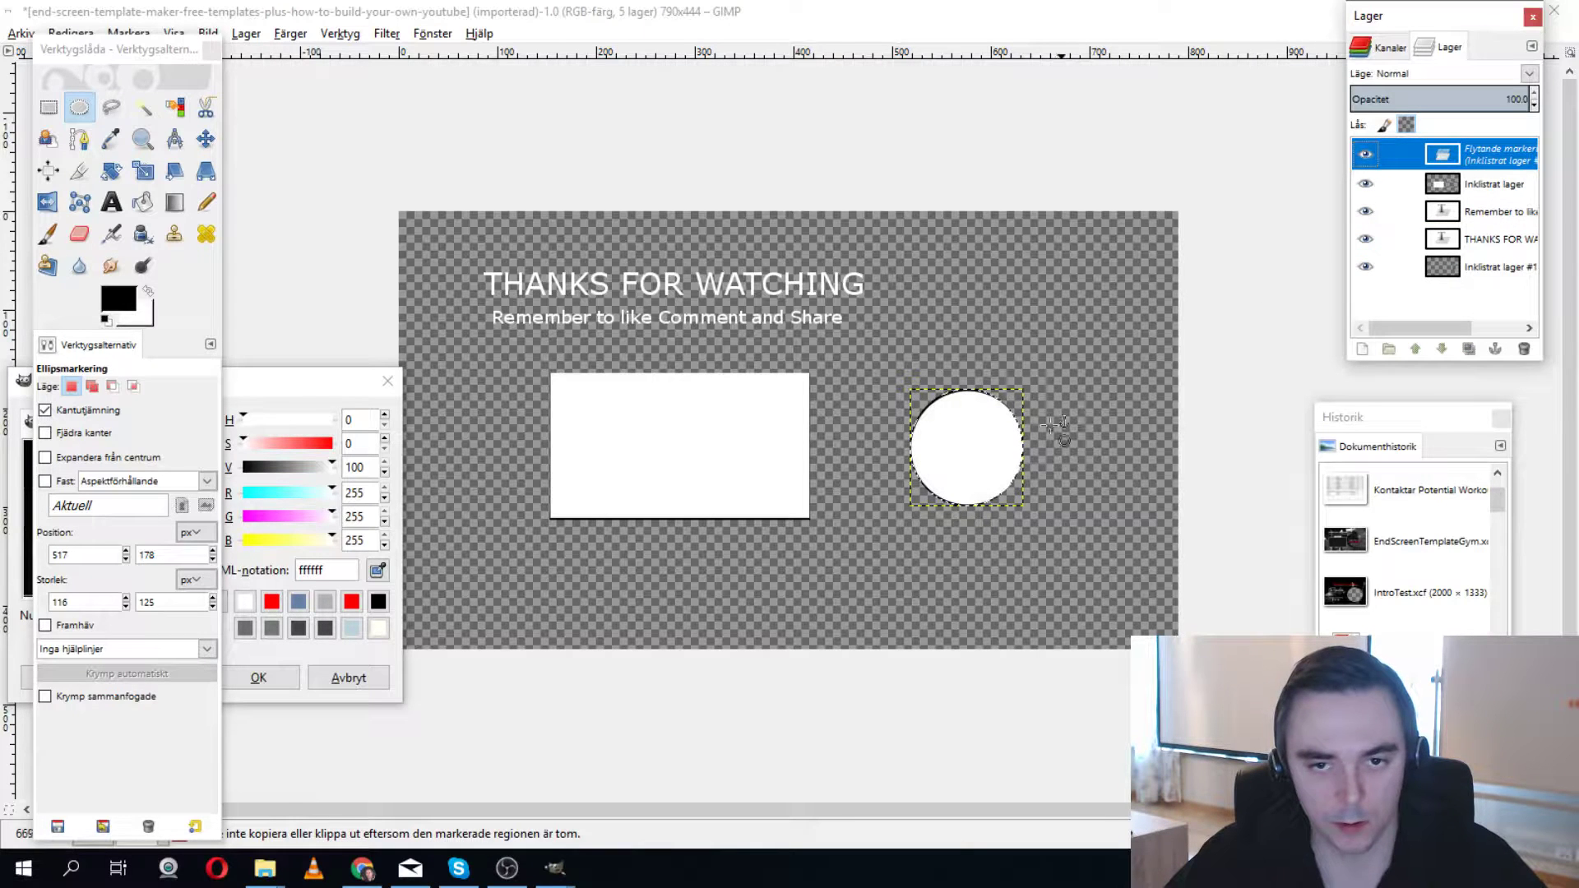
pyautogui.moveTo(974, 447)
pyautogui.mouseDown()
pyautogui.moveTo(980, 409)
pyautogui.moveTo(973, 447)
pyautogui.mouseUp()
pyautogui.hotkey('ctrl', 'z')
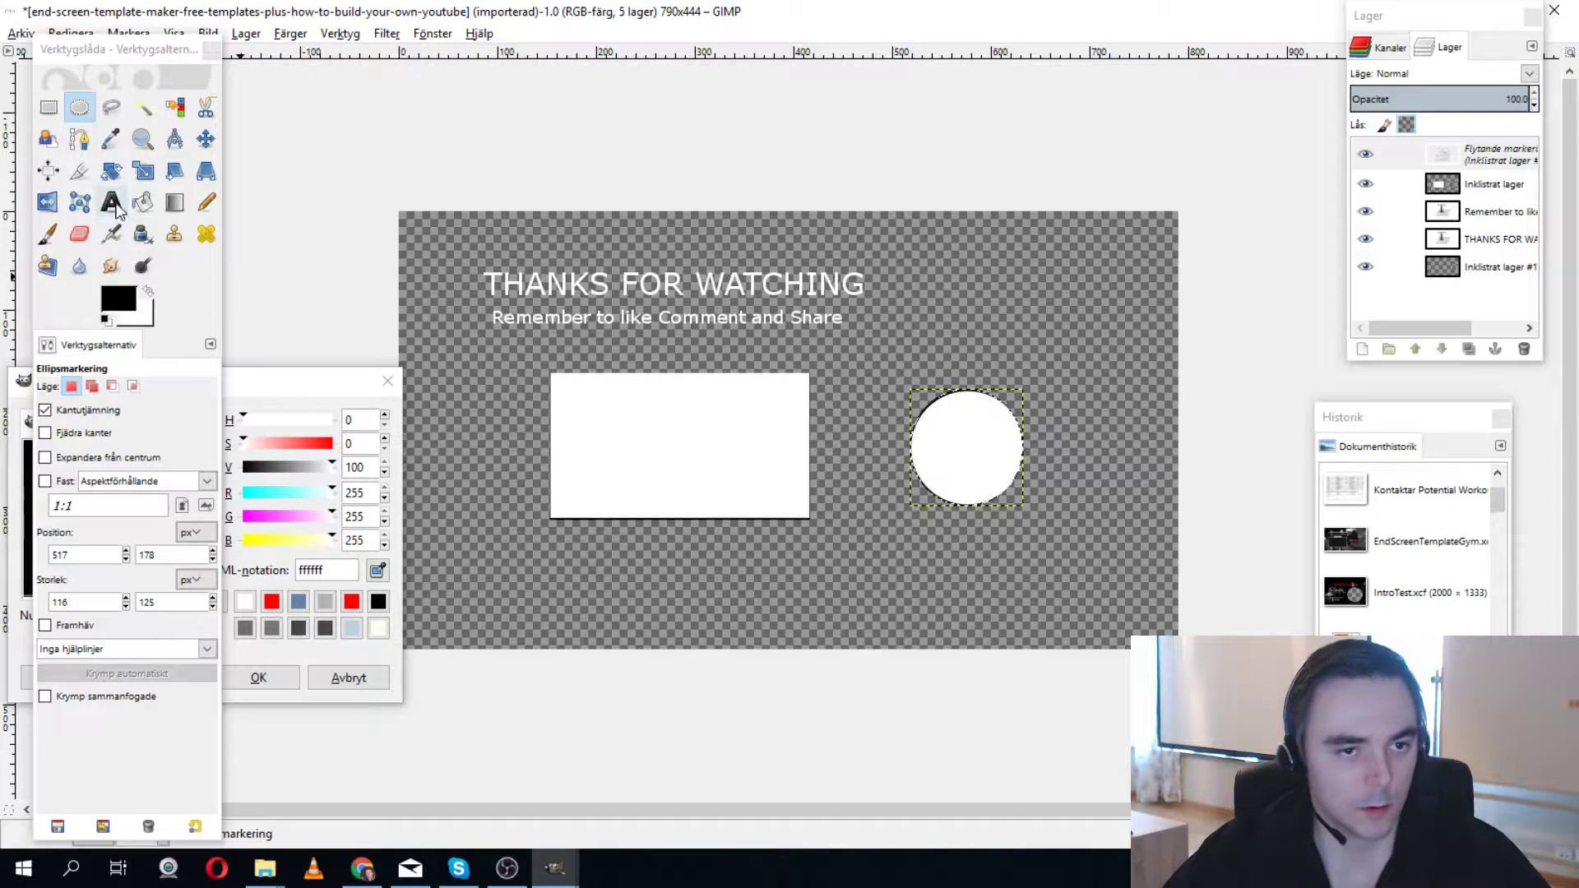
# Turn the floating circle into a new layer and move it up beside the heading, near the canvas's upper right corner.
pyautogui.click(205, 138)
pyautogui.moveTo(973, 451)
pyautogui.mouseDown()
pyautogui.moveTo(997, 427)
pyautogui.moveTo(973, 458)
pyautogui.mouseUp()
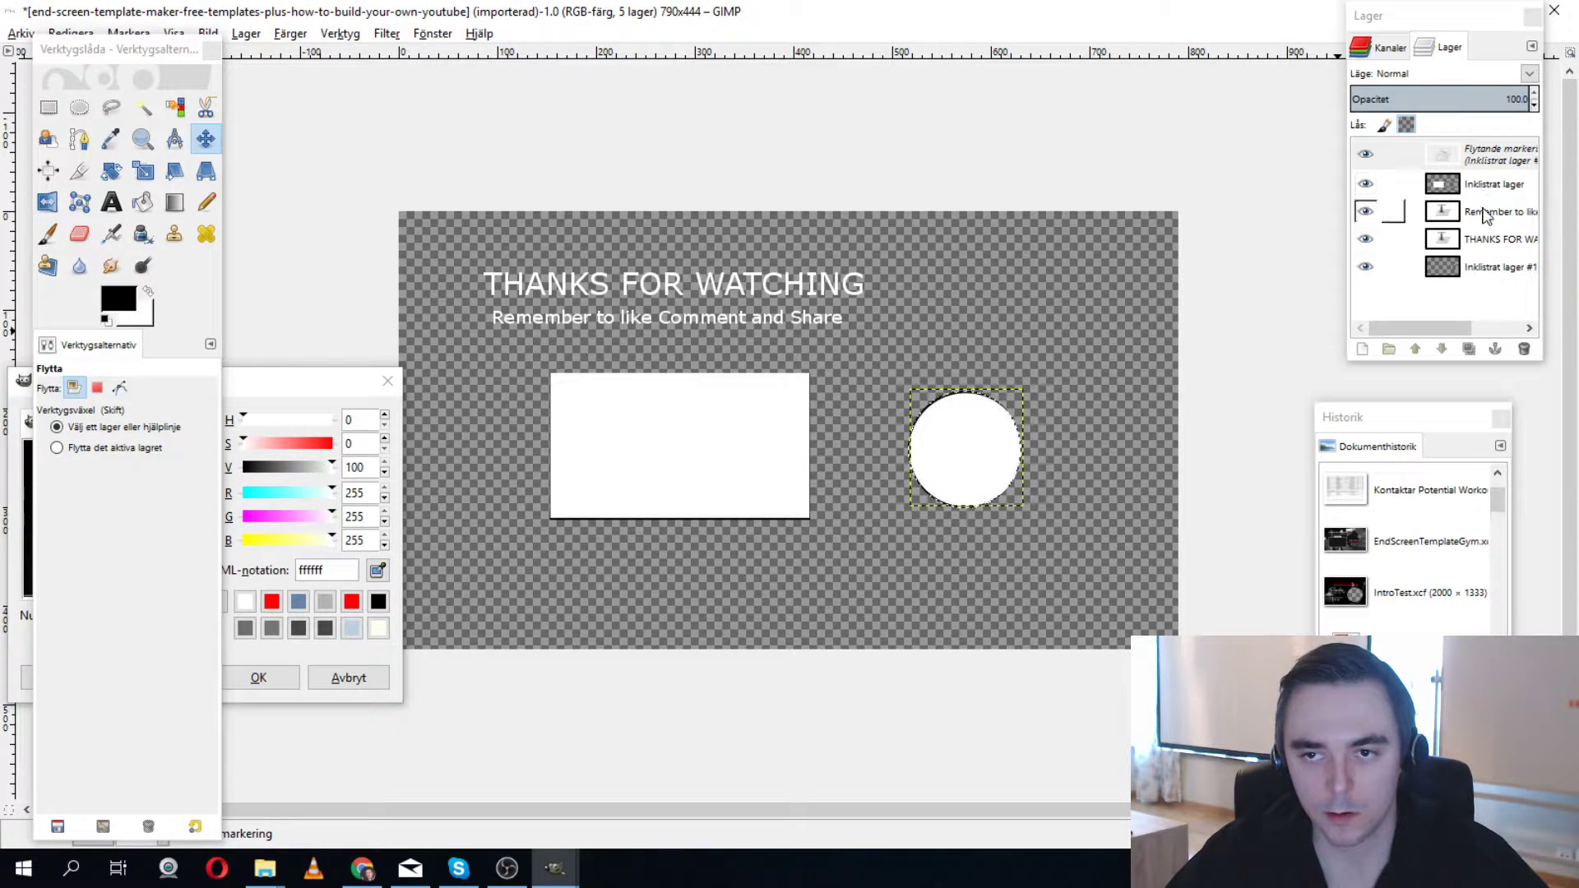
pyautogui.rightClick(1473, 156)
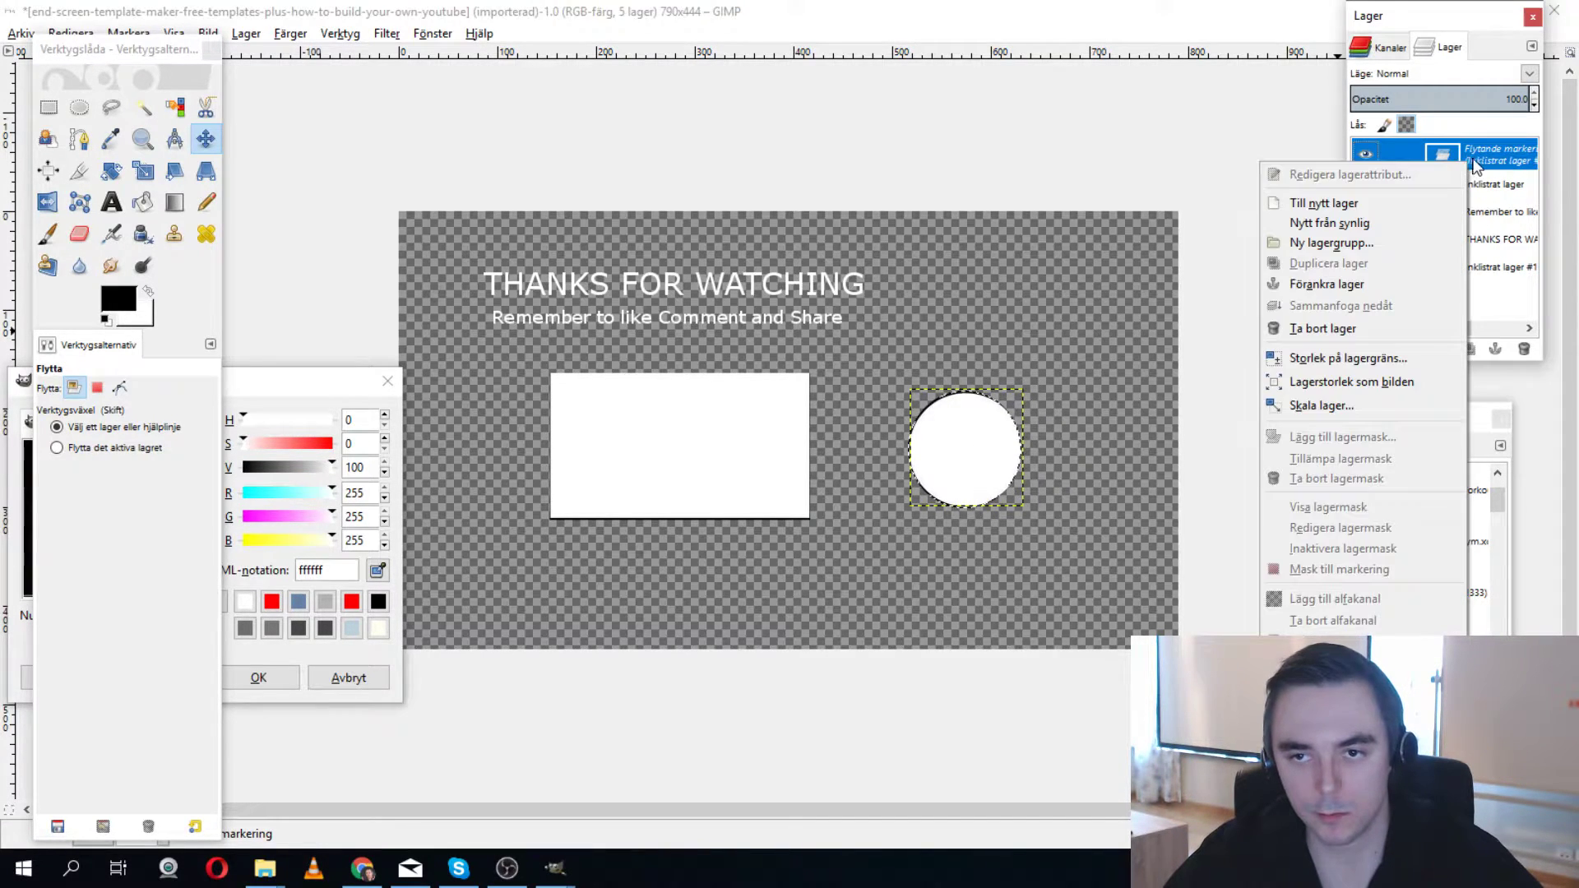
pyautogui.click(1388, 210)
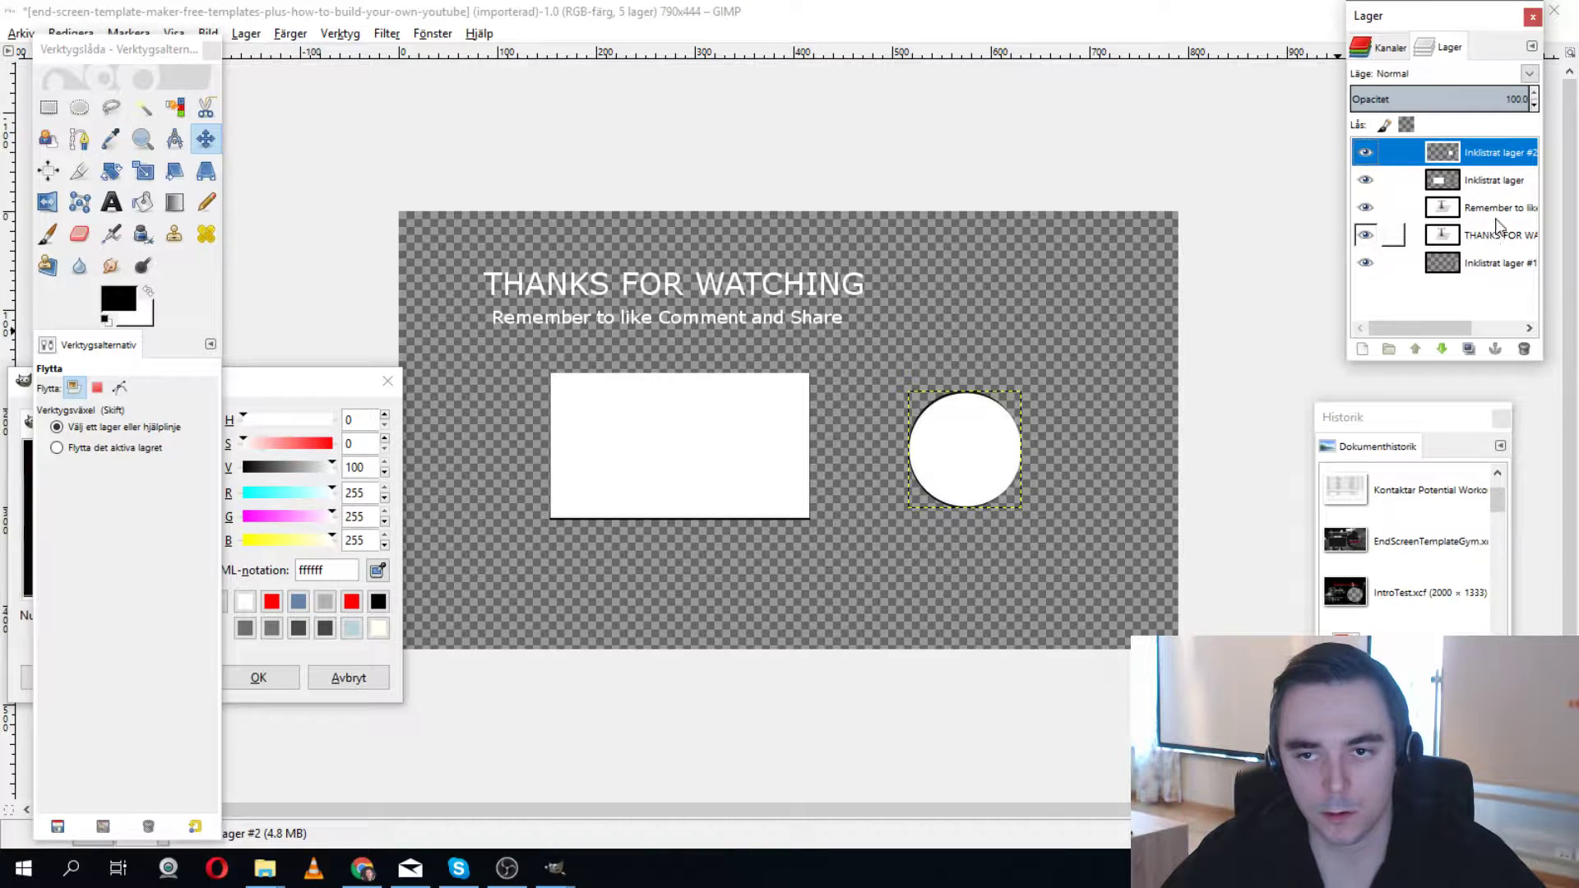
pyautogui.moveTo(940, 466); pyautogui.dragTo(1042, 332)
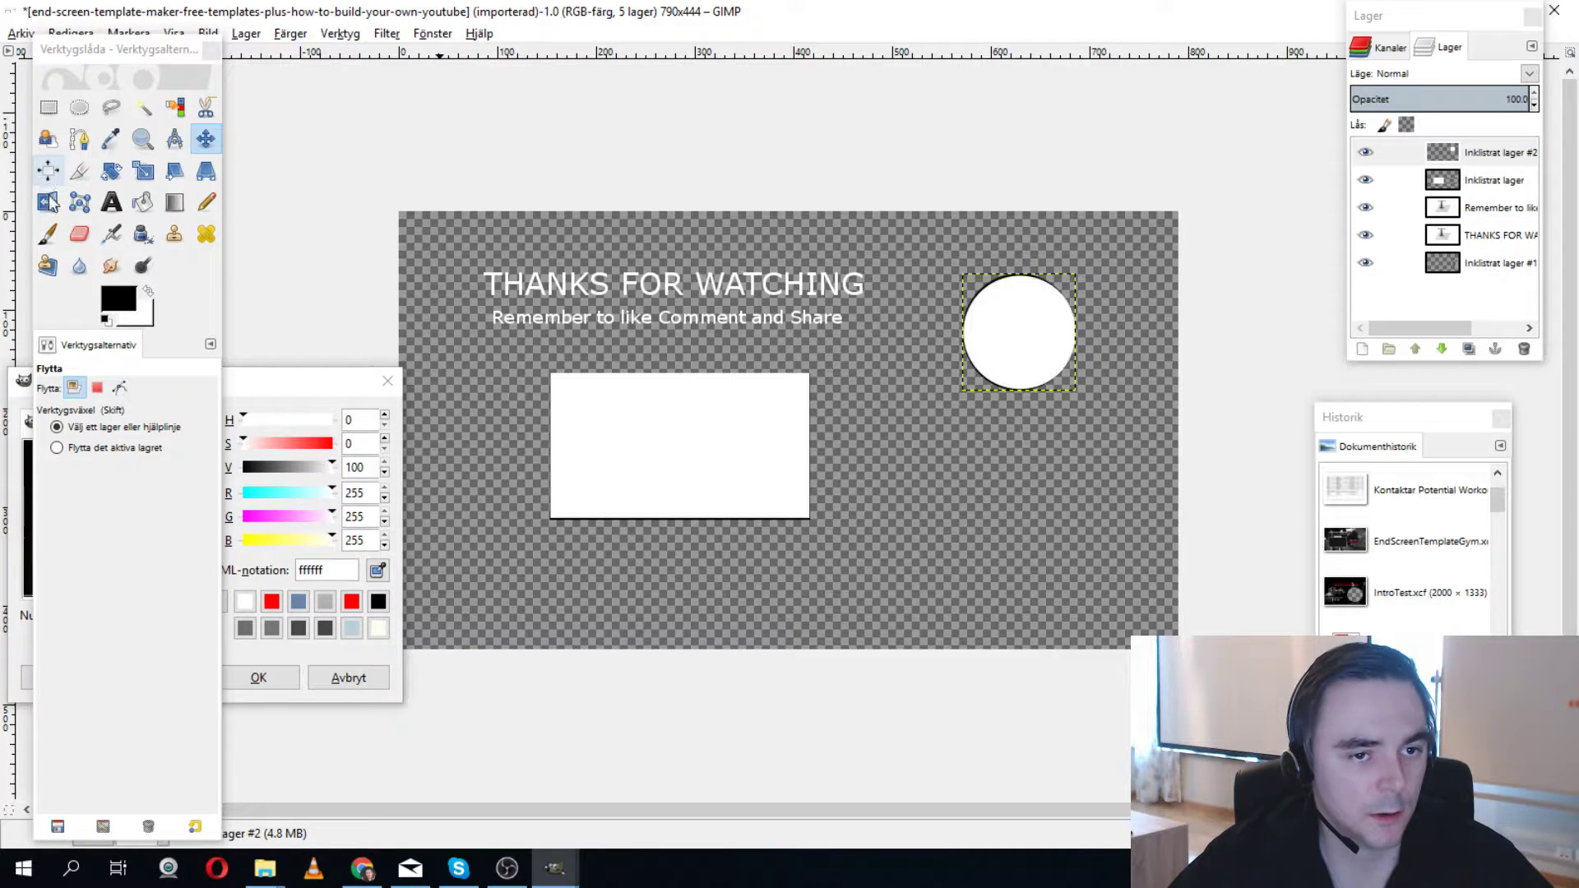
# Create a text box of about 219 × 64 px below the circle and choose white (ffffff) as its text color.
pyautogui.click(108, 212)
pyautogui.moveTo(915, 420); pyautogui.dragTo(1128, 481)
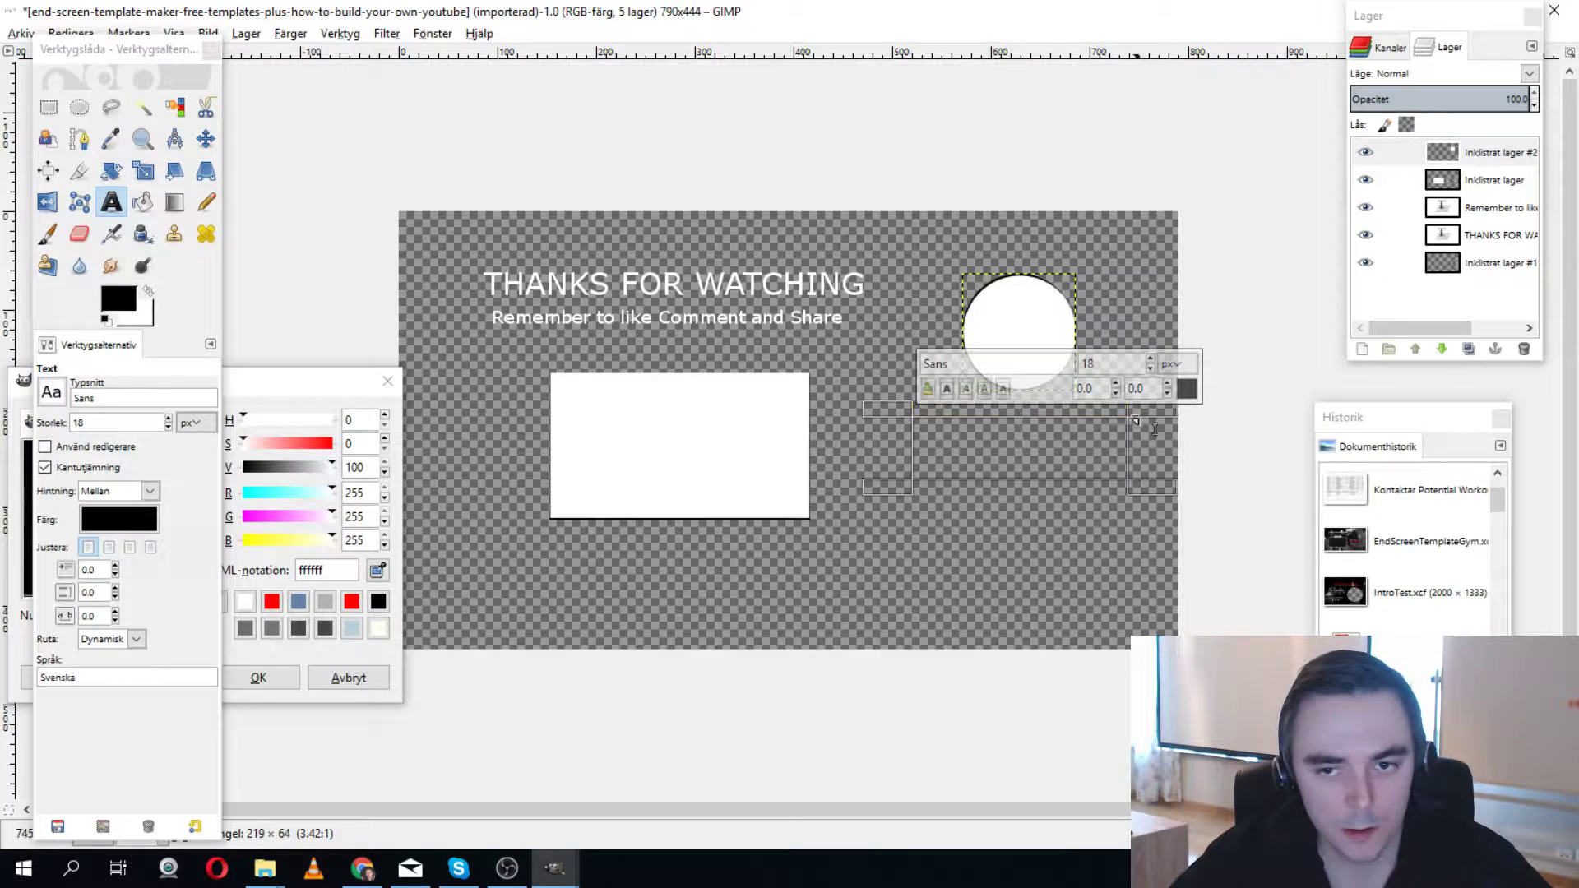
pyautogui.click(1187, 388)
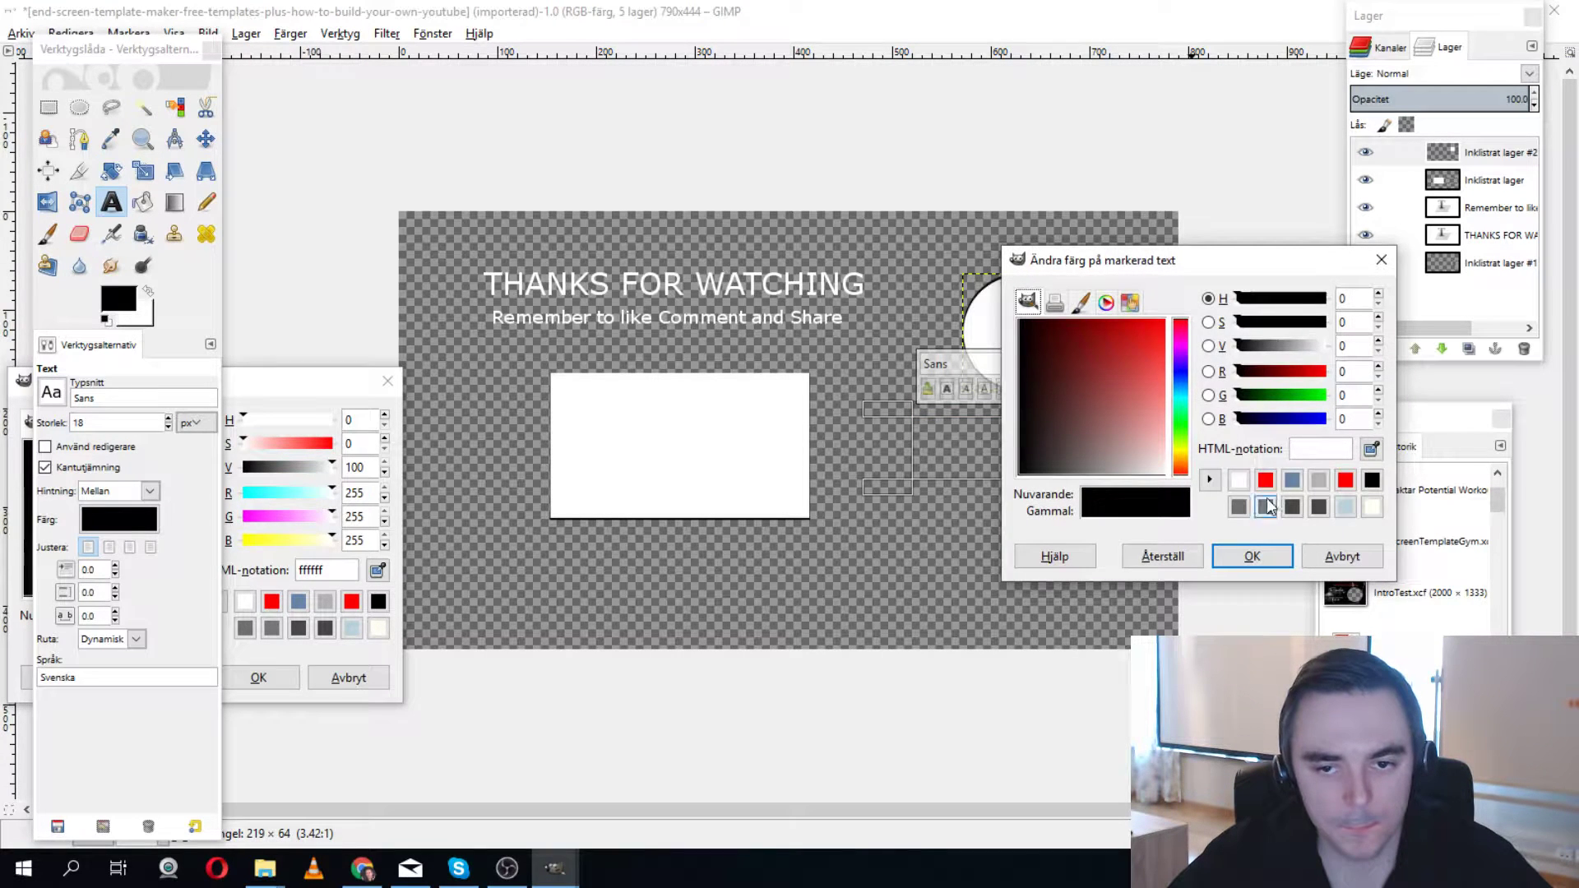
pyautogui.click(1238, 481)
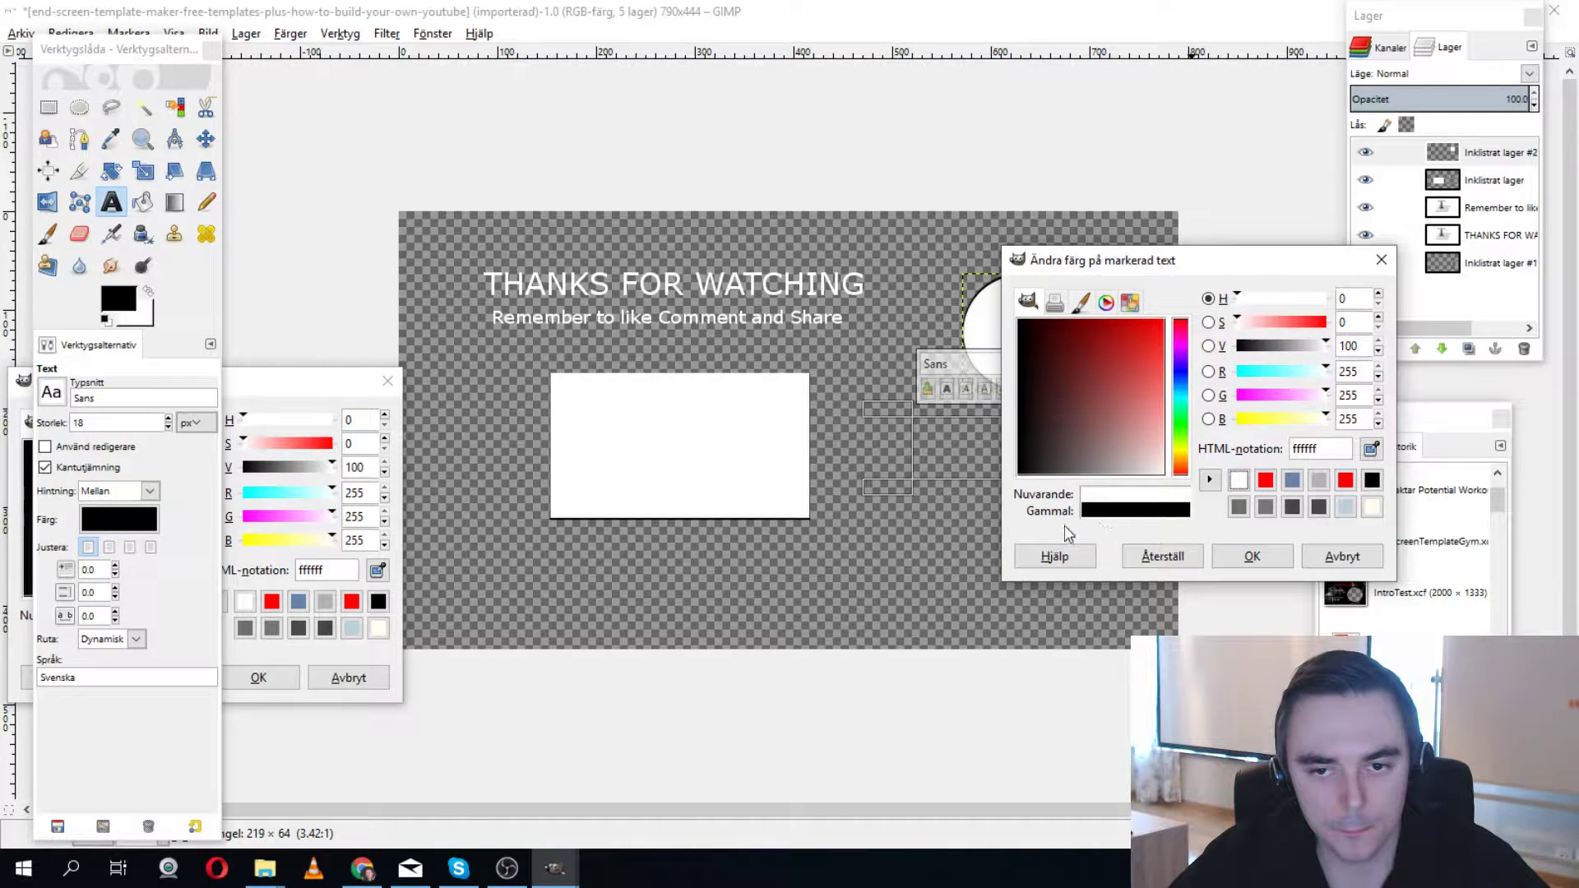
pyautogui.click(1251, 556)
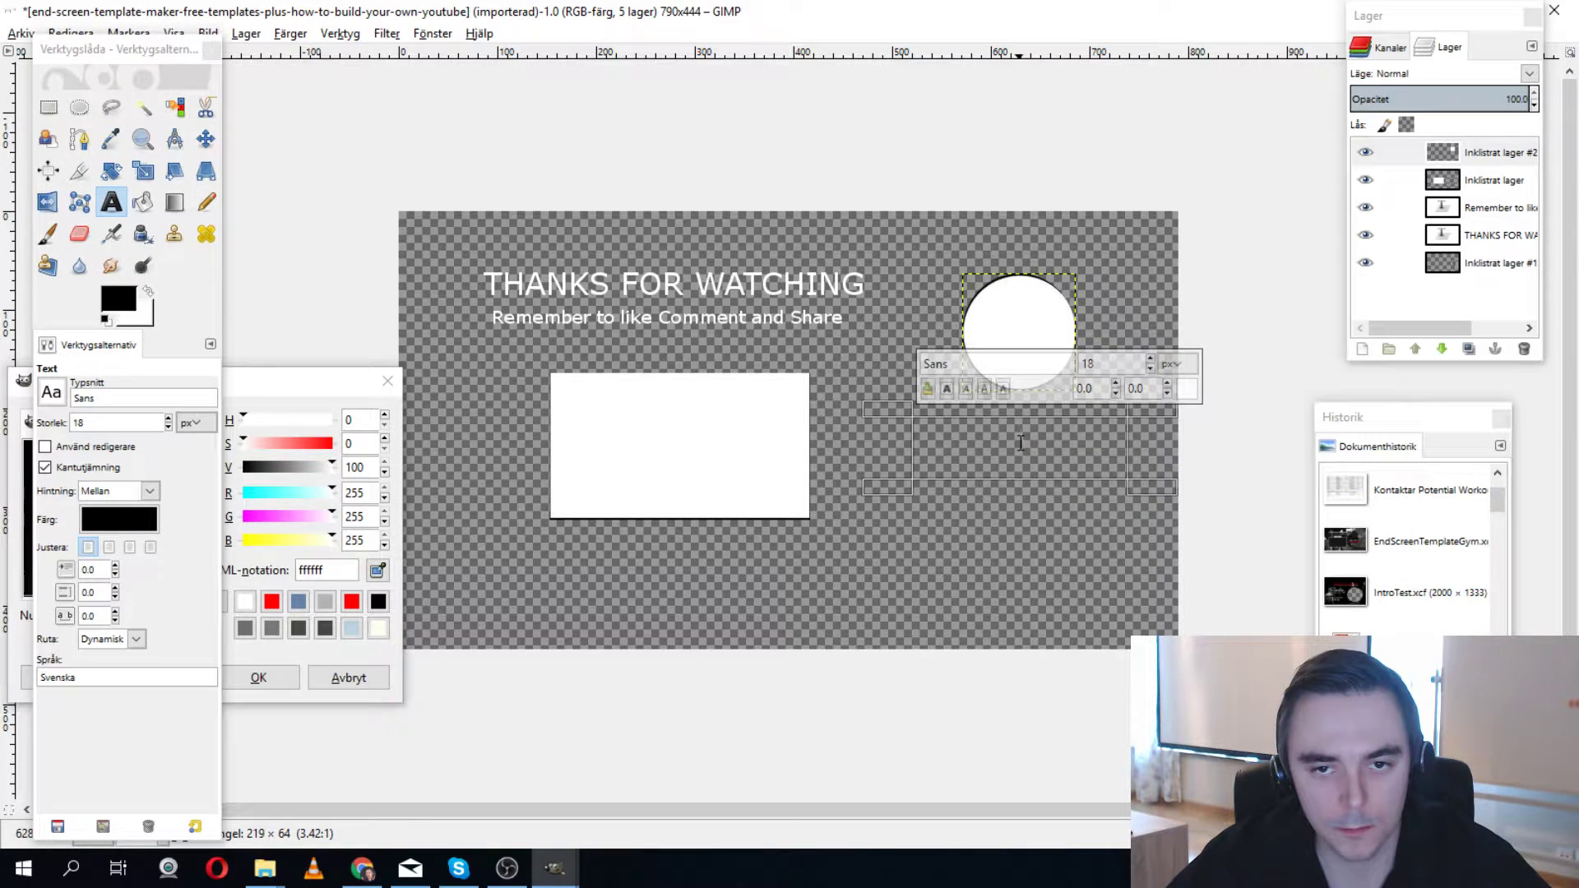
# Begin the text in the box below the circle and set its font size to 18 px.
pyautogui.write('Clik')
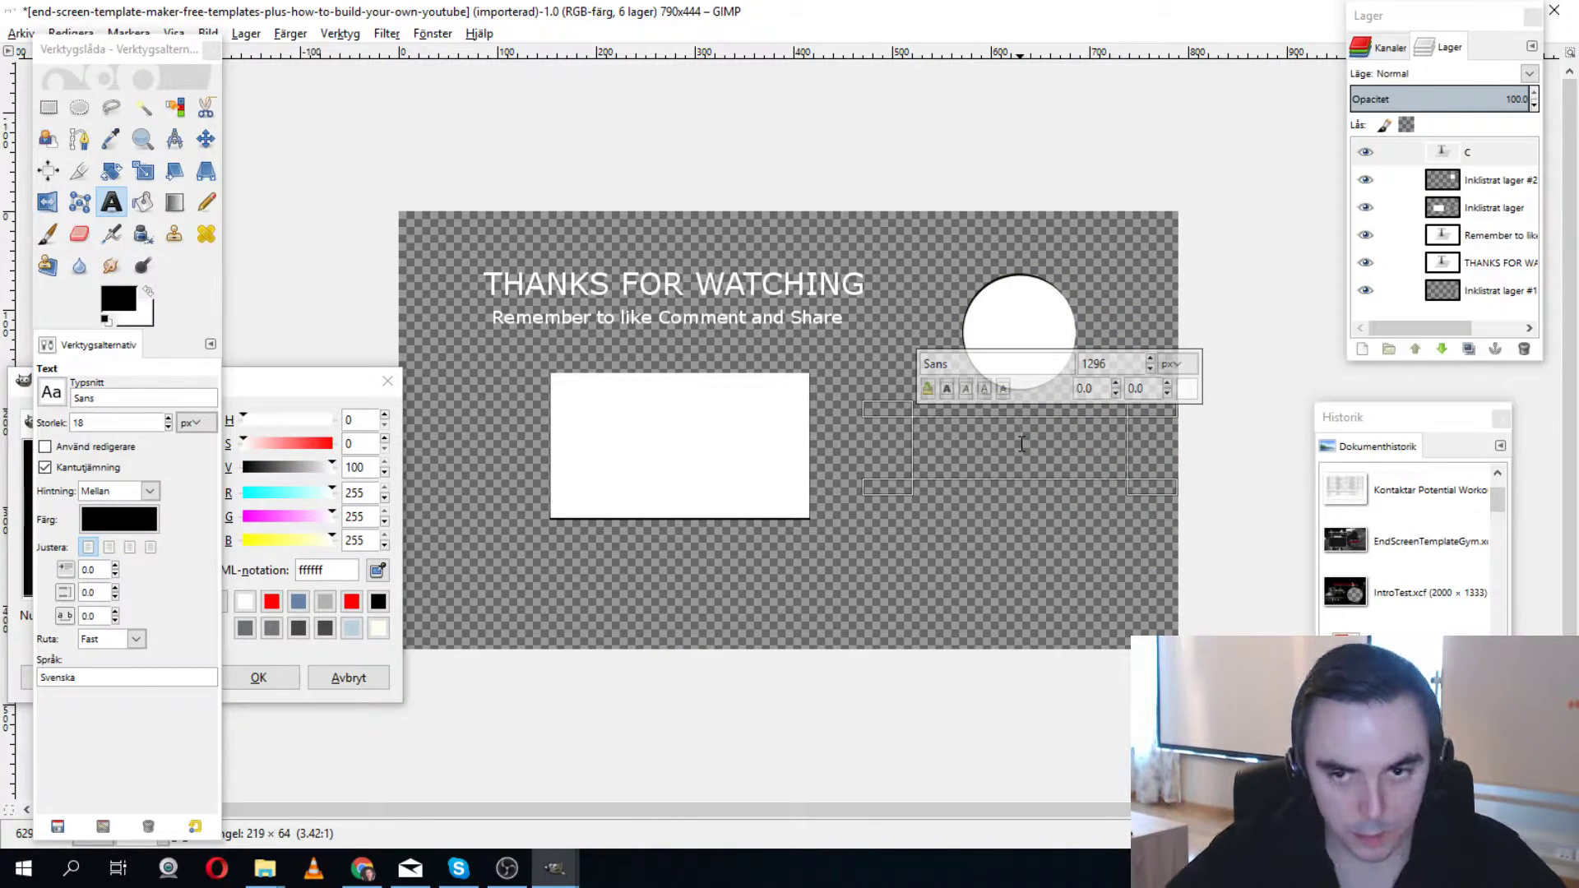
pyautogui.moveTo(1124, 365); pyautogui.dragTo(1067, 368)
pyautogui.press('BackSpace')
pyautogui.write('18')
pyautogui.click(1062, 456)
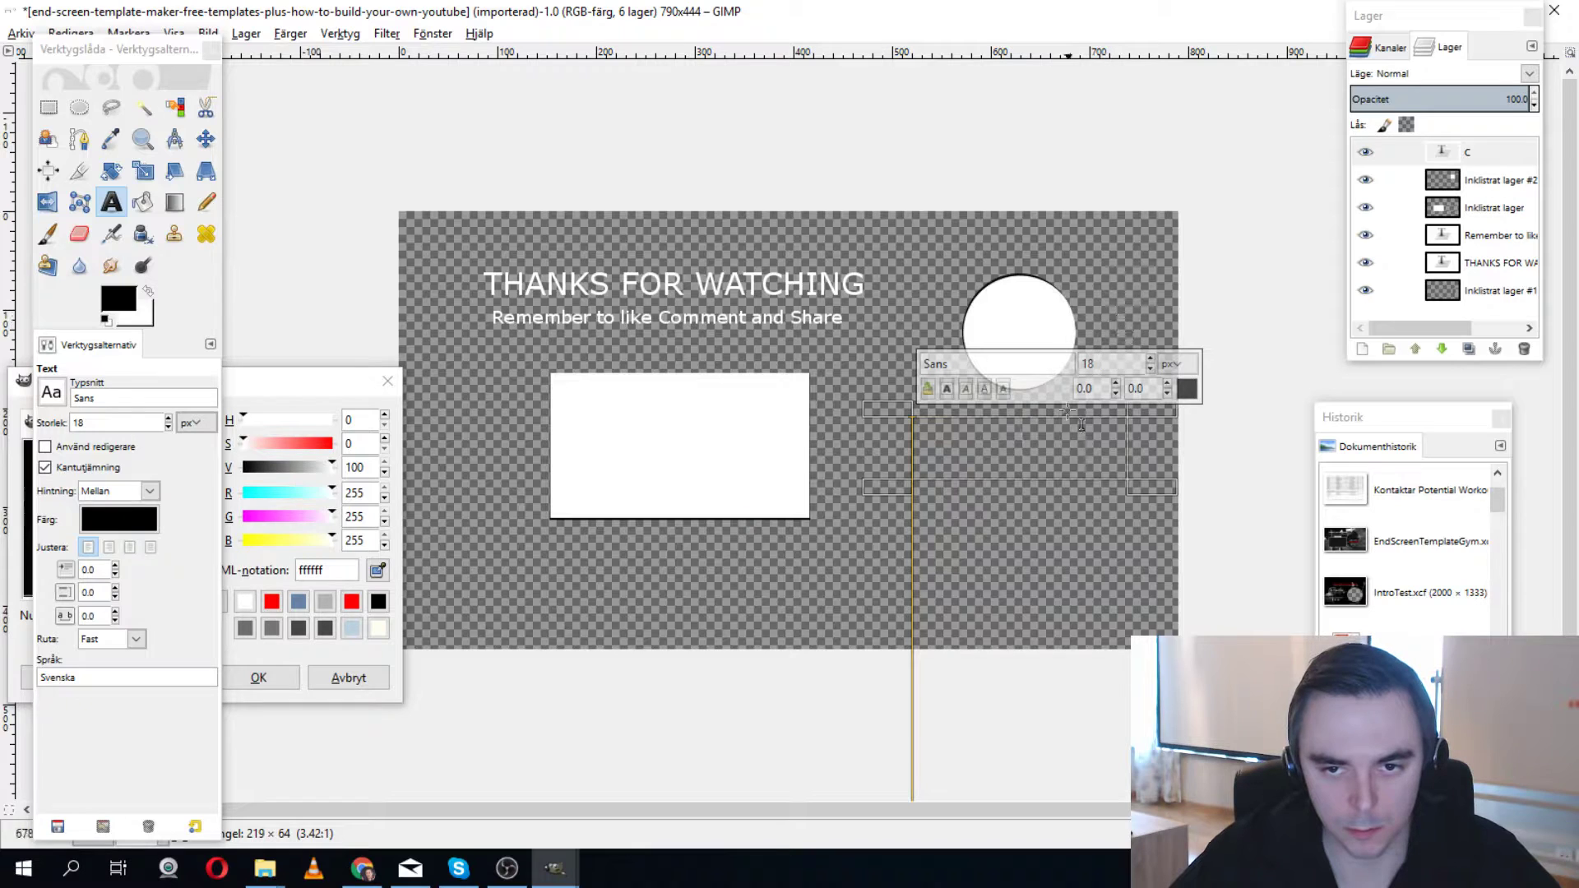
# Enter "Click above to subscribe" in black (000000) in the text box below the circle.
pyautogui.click(1186, 388)
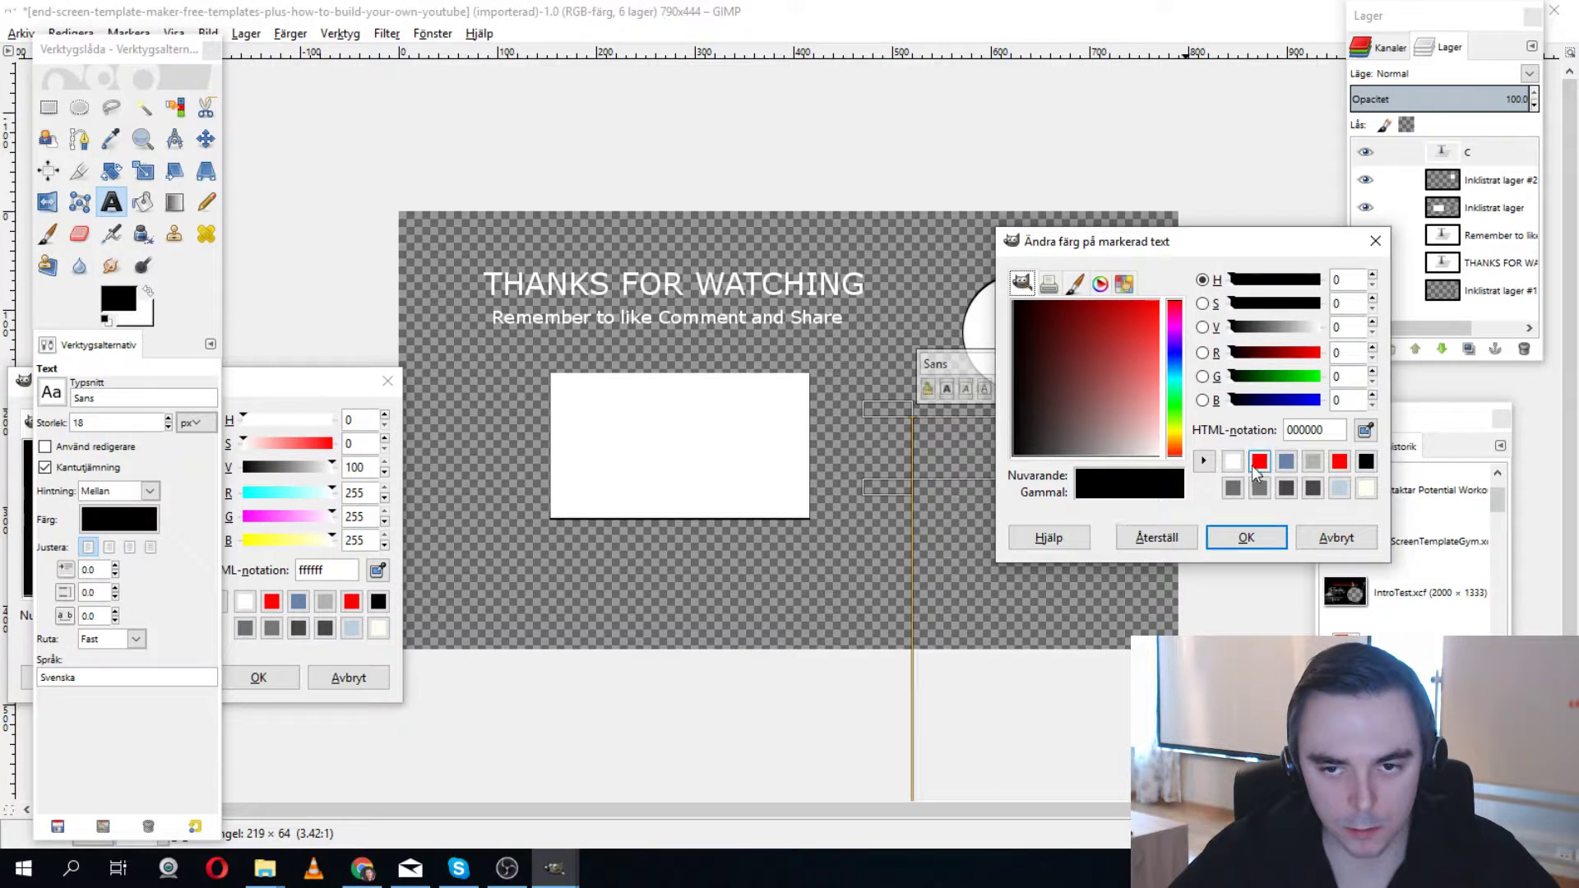
pyautogui.click(1246, 537)
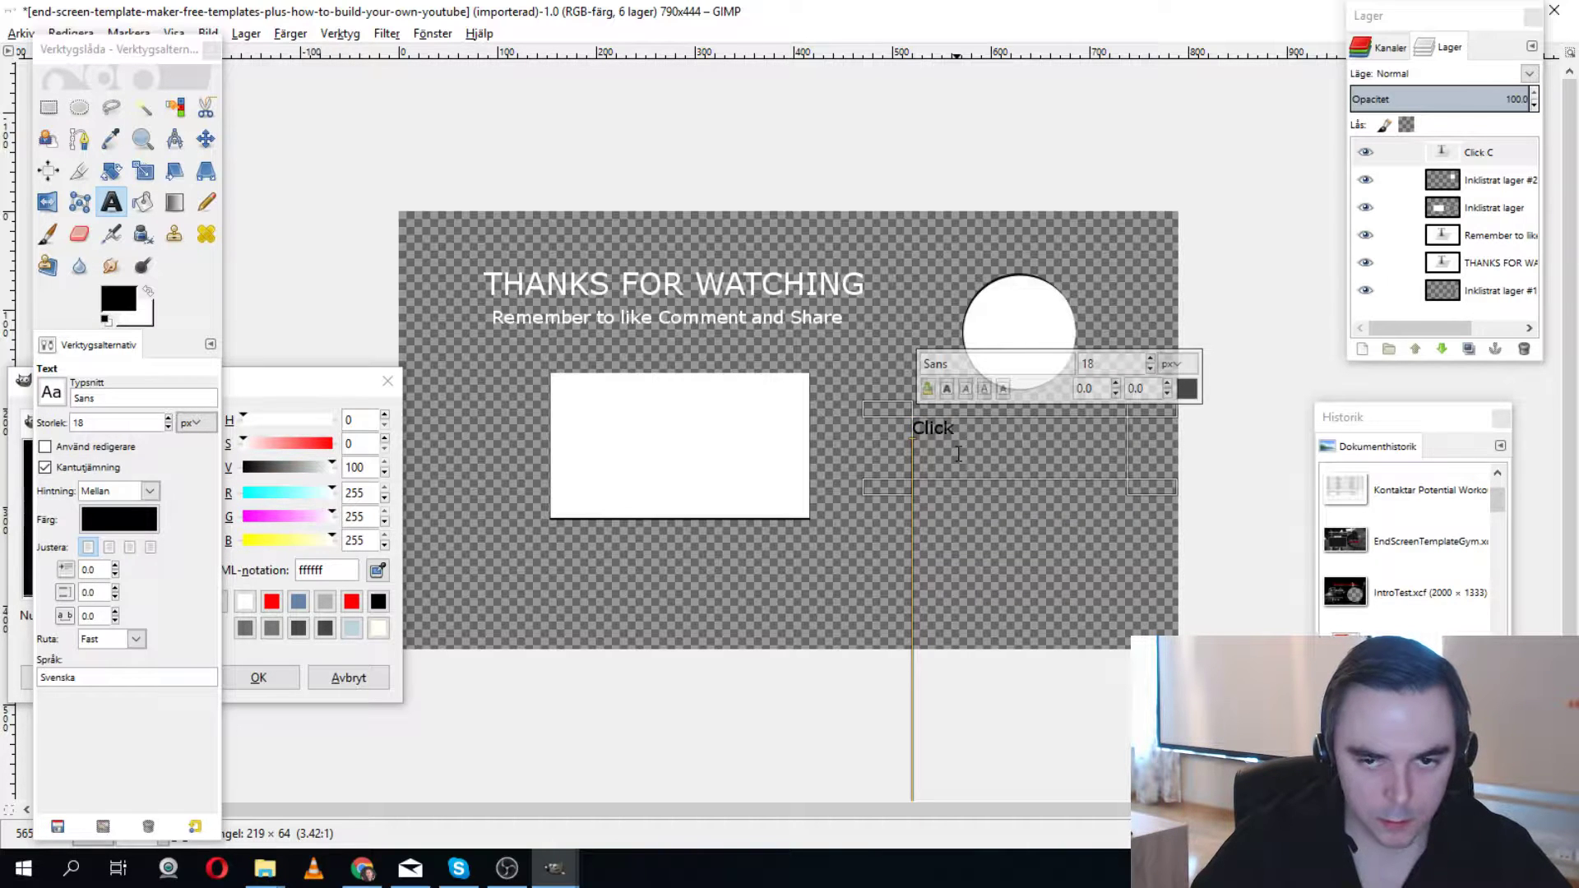
pyautogui.write('above')
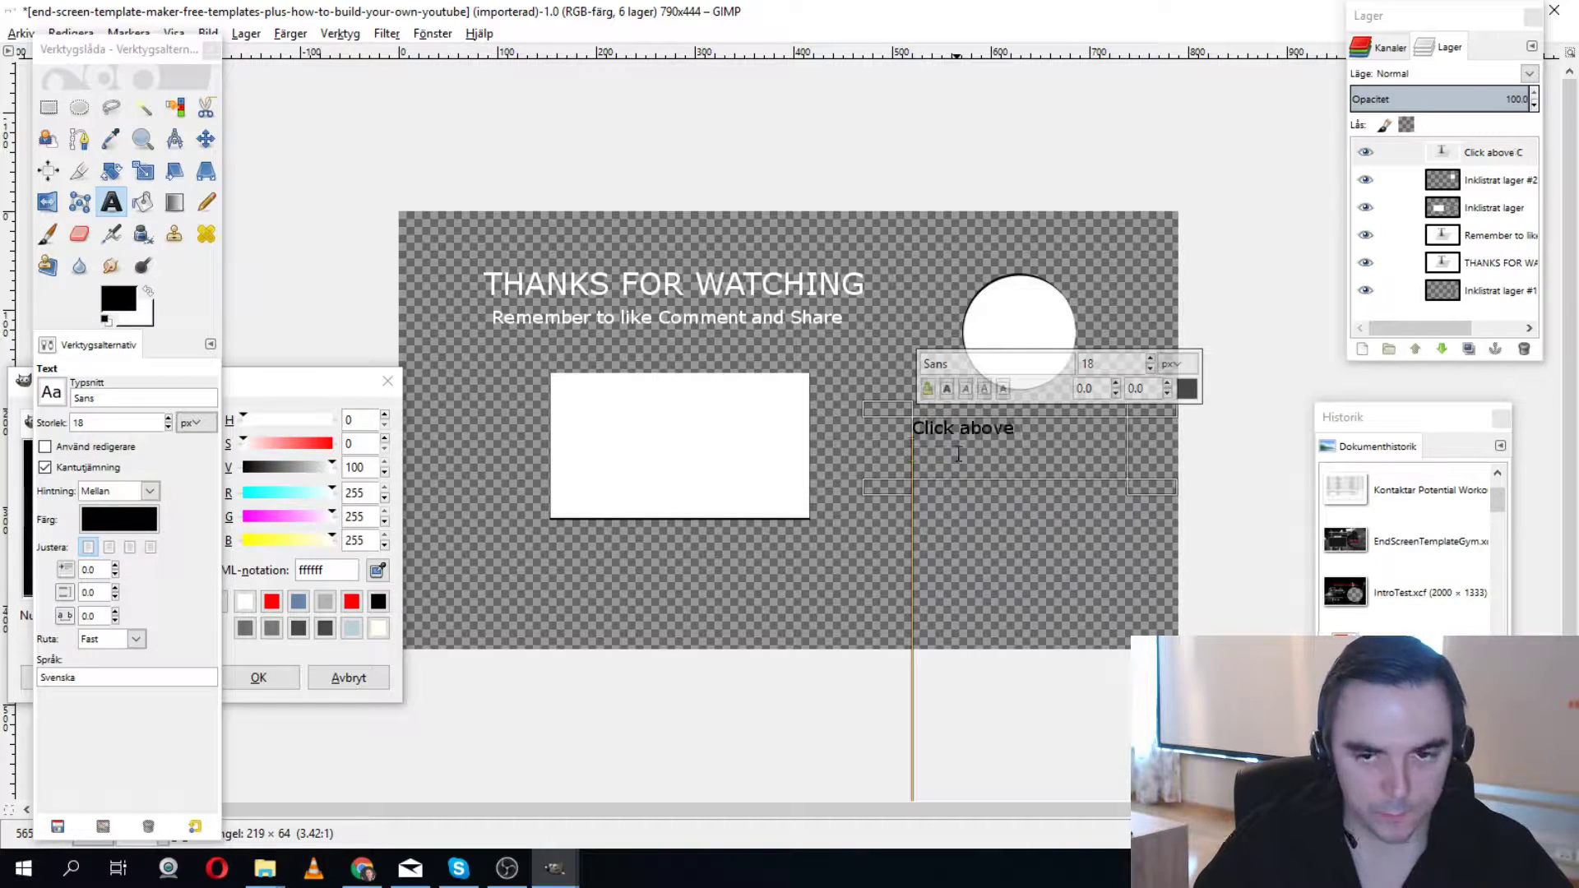
pyautogui.write(' to subscribe')
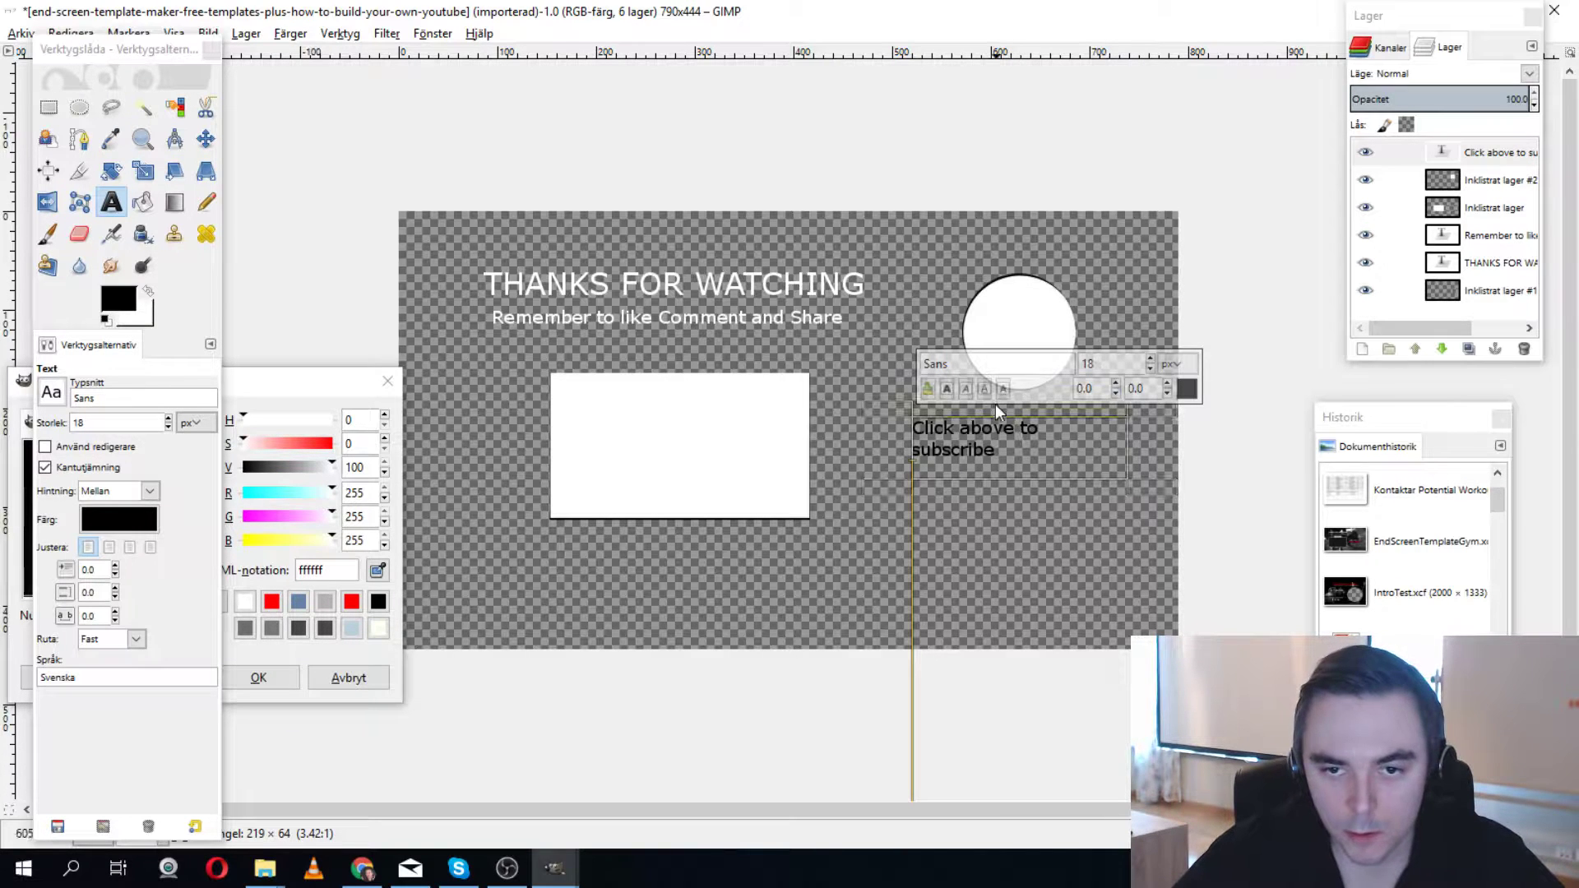
# Center-align the "Click above to subscribe" caption within its text box below the circle.
pyautogui.click(115, 547)
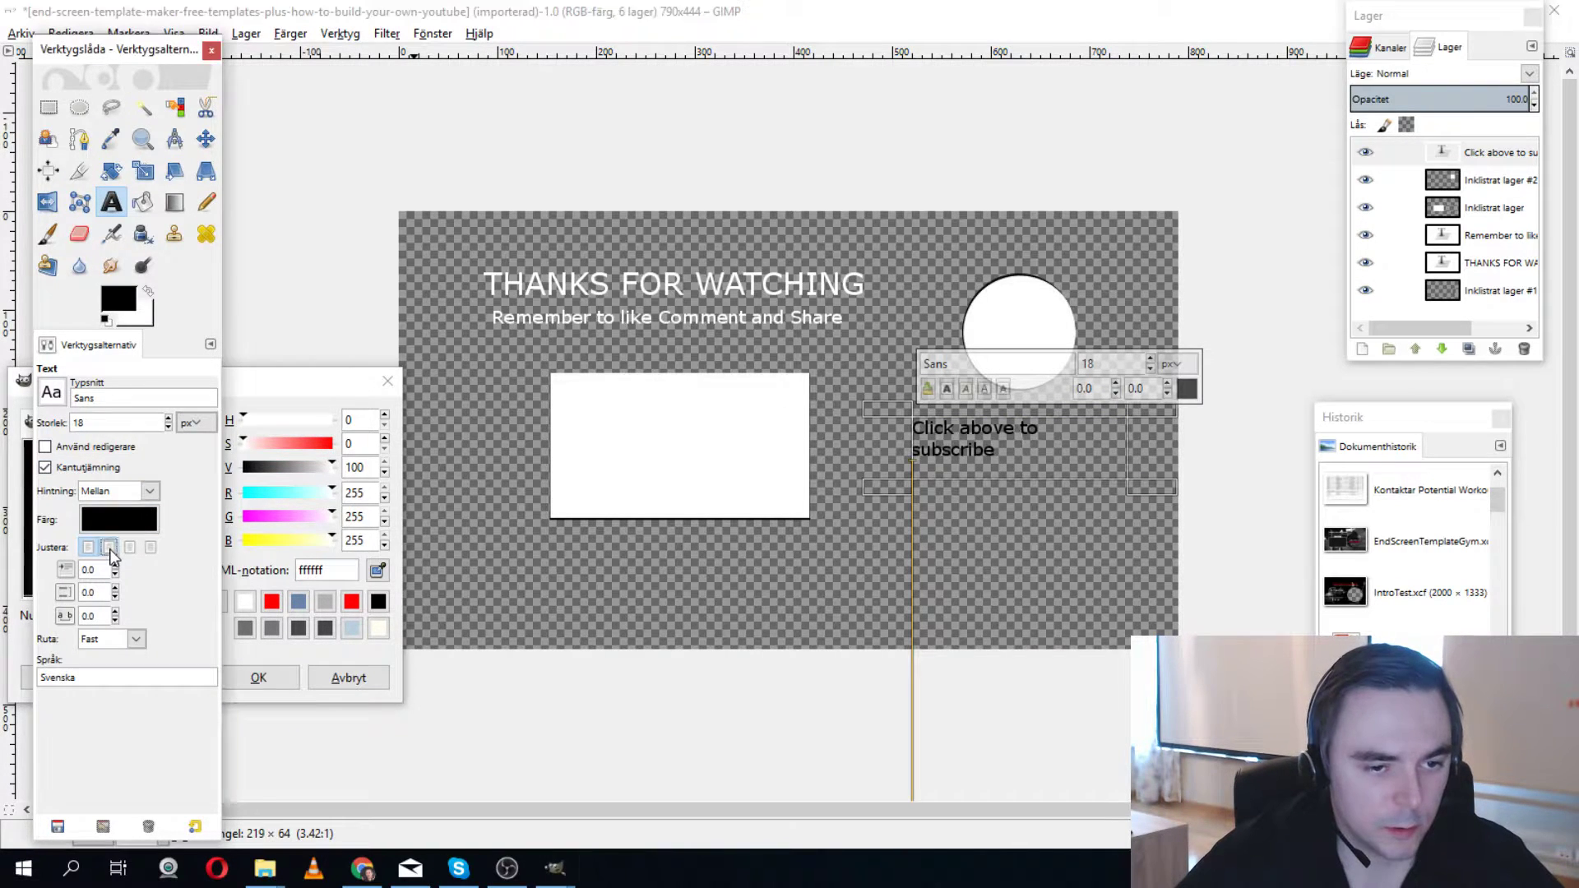
pyautogui.click(130, 549)
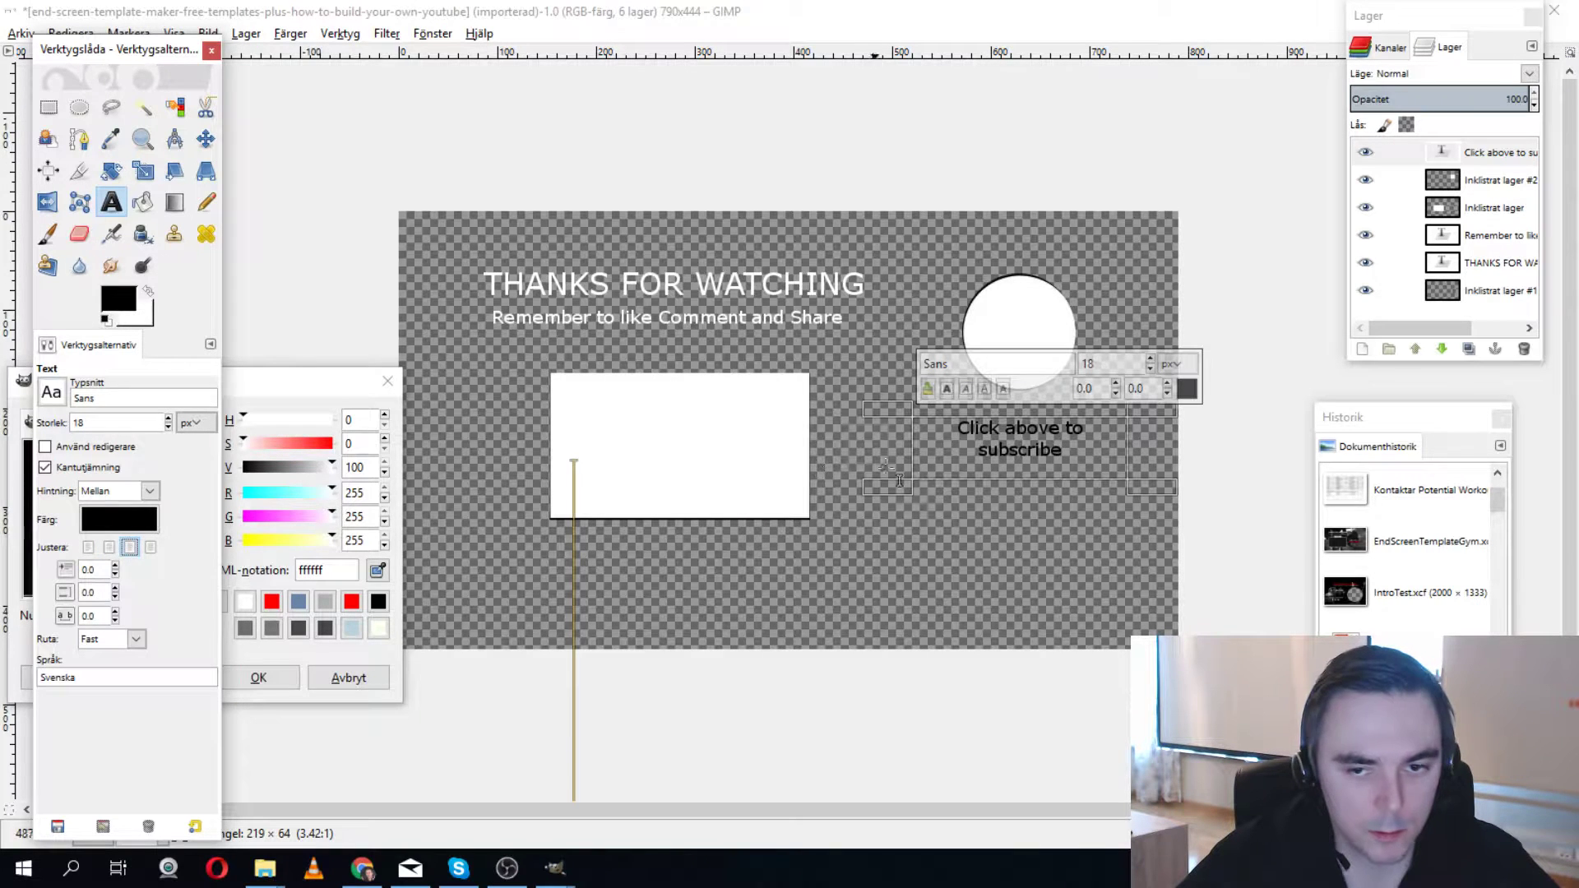
pyautogui.click(1094, 434)
pyautogui.click(1039, 537)
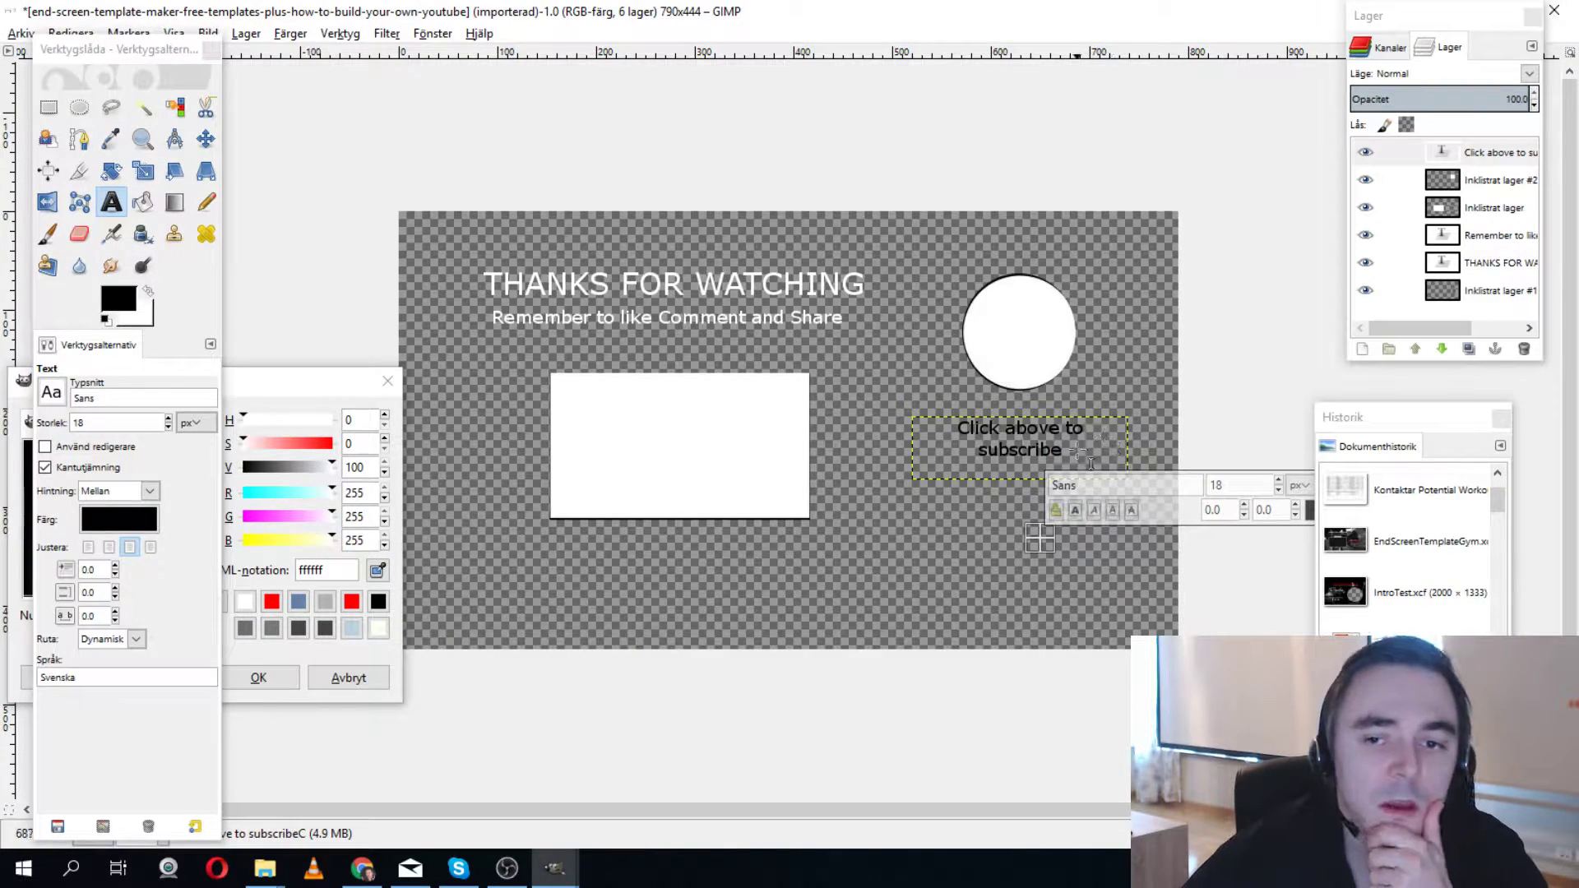
# Select all of the subscribe caption's text and change its color to white (ffffff).
pyautogui.click(1050, 450)
pyautogui.moveTo(1056, 449); pyautogui.dragTo(952, 426)
pyautogui.click(959, 430)
pyautogui.click(1067, 446)
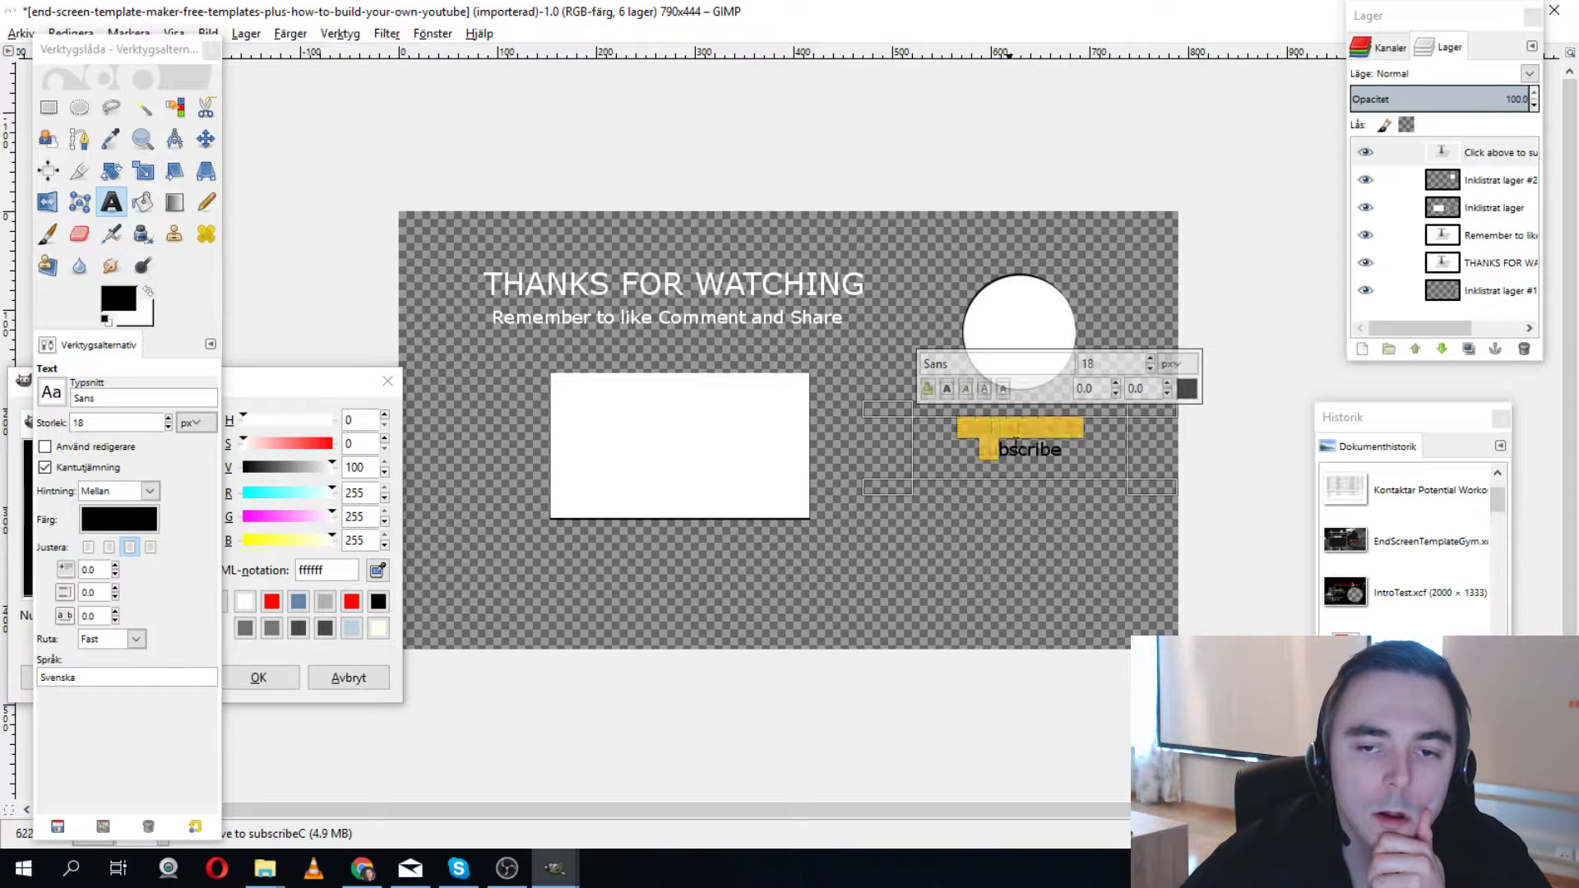
pyautogui.click(1067, 454)
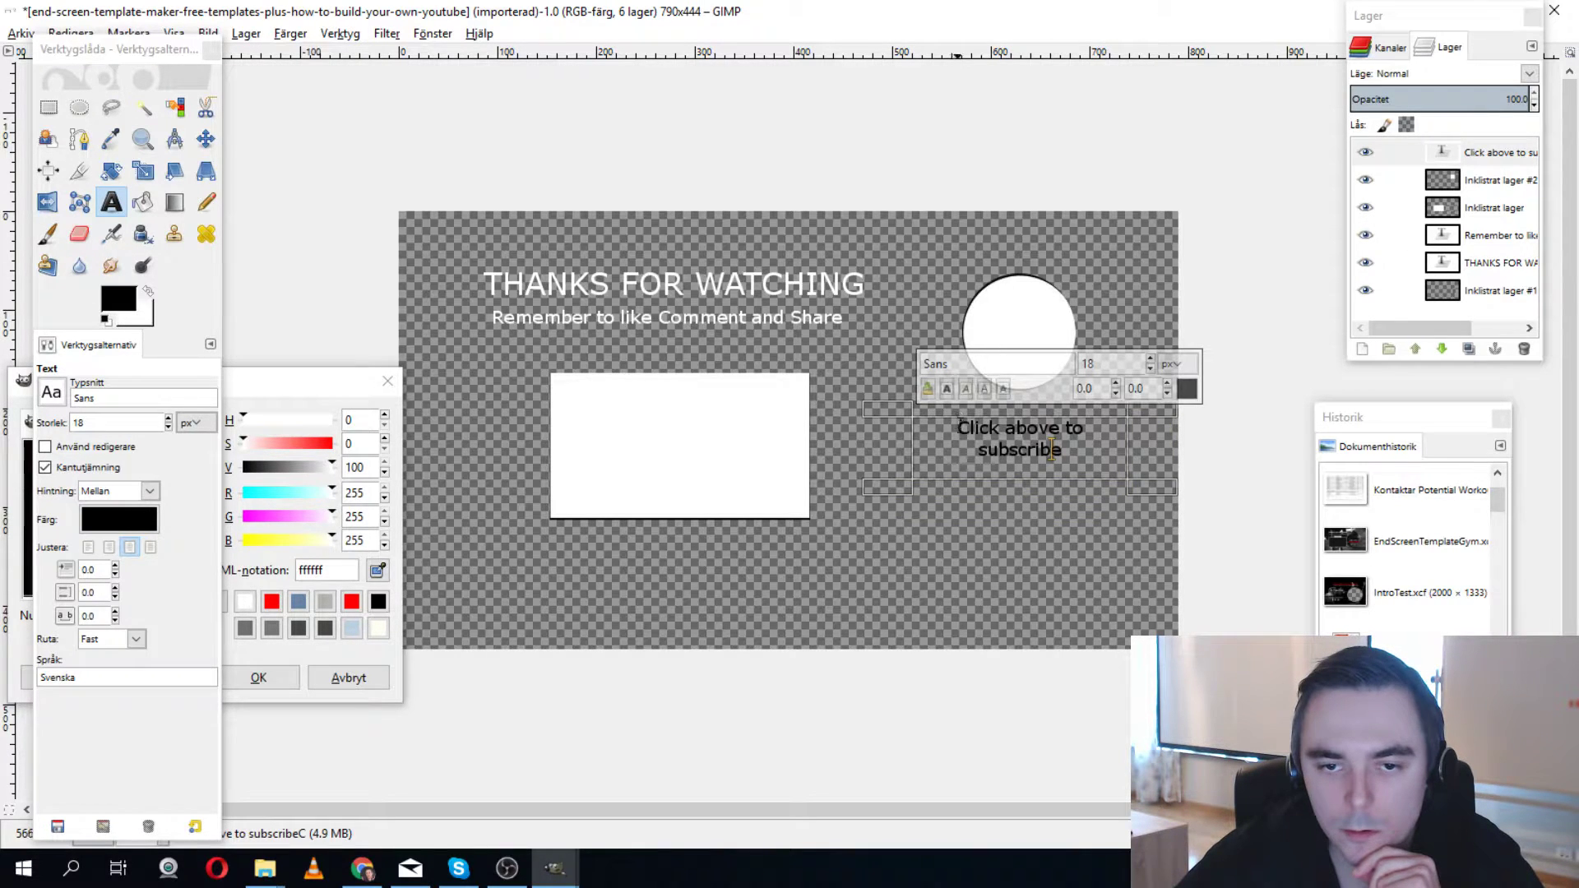
pyautogui.hotkey('ctrl', 'a')
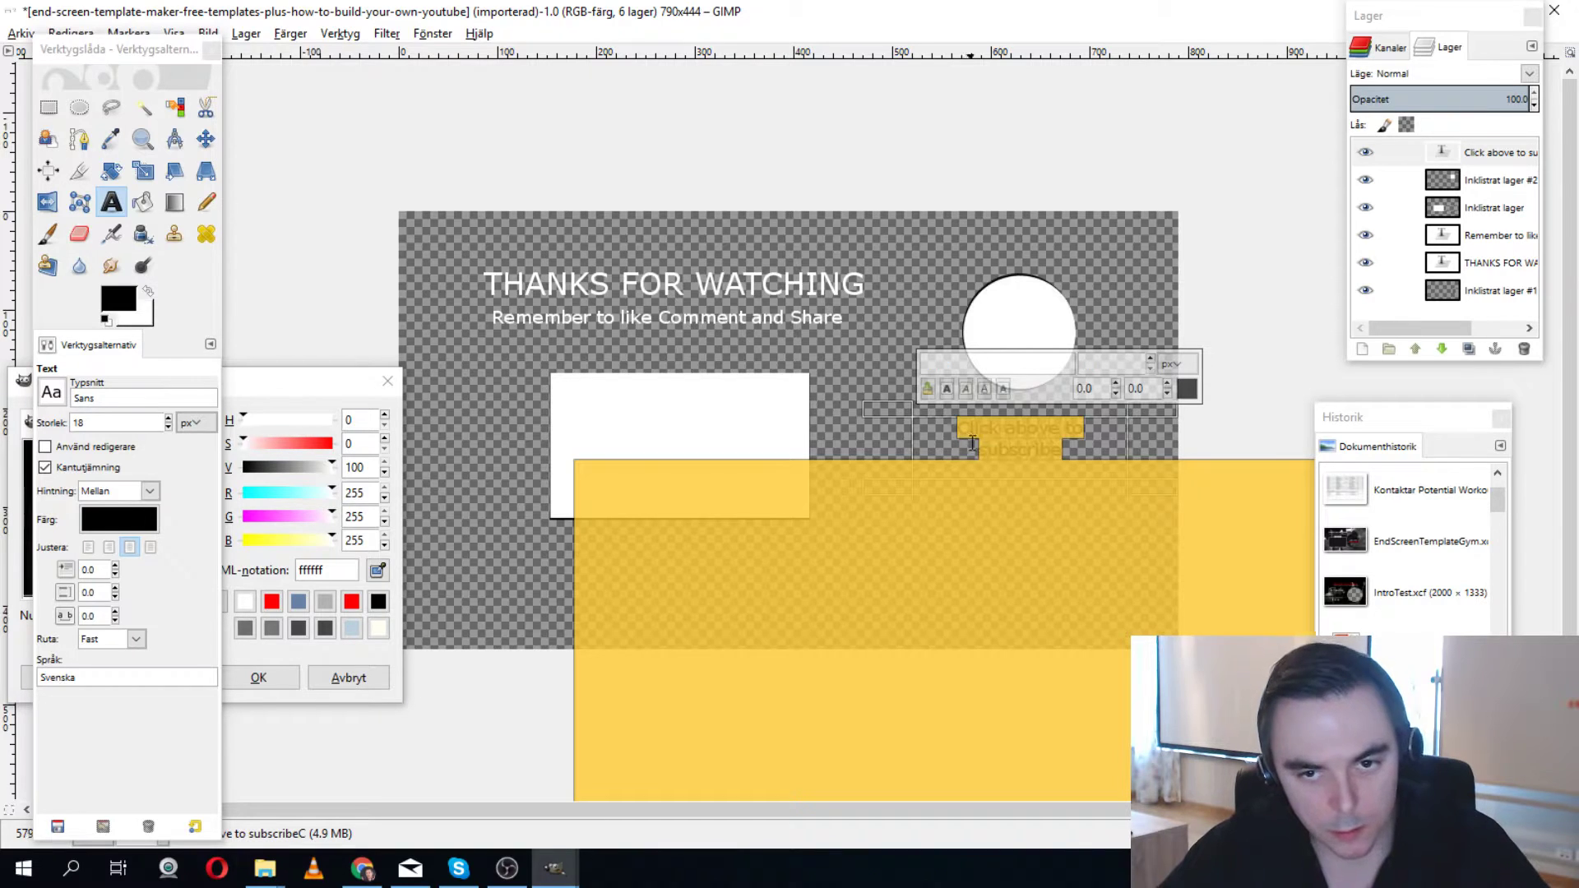
pyautogui.click(1186, 388)
pyautogui.click(1232, 472)
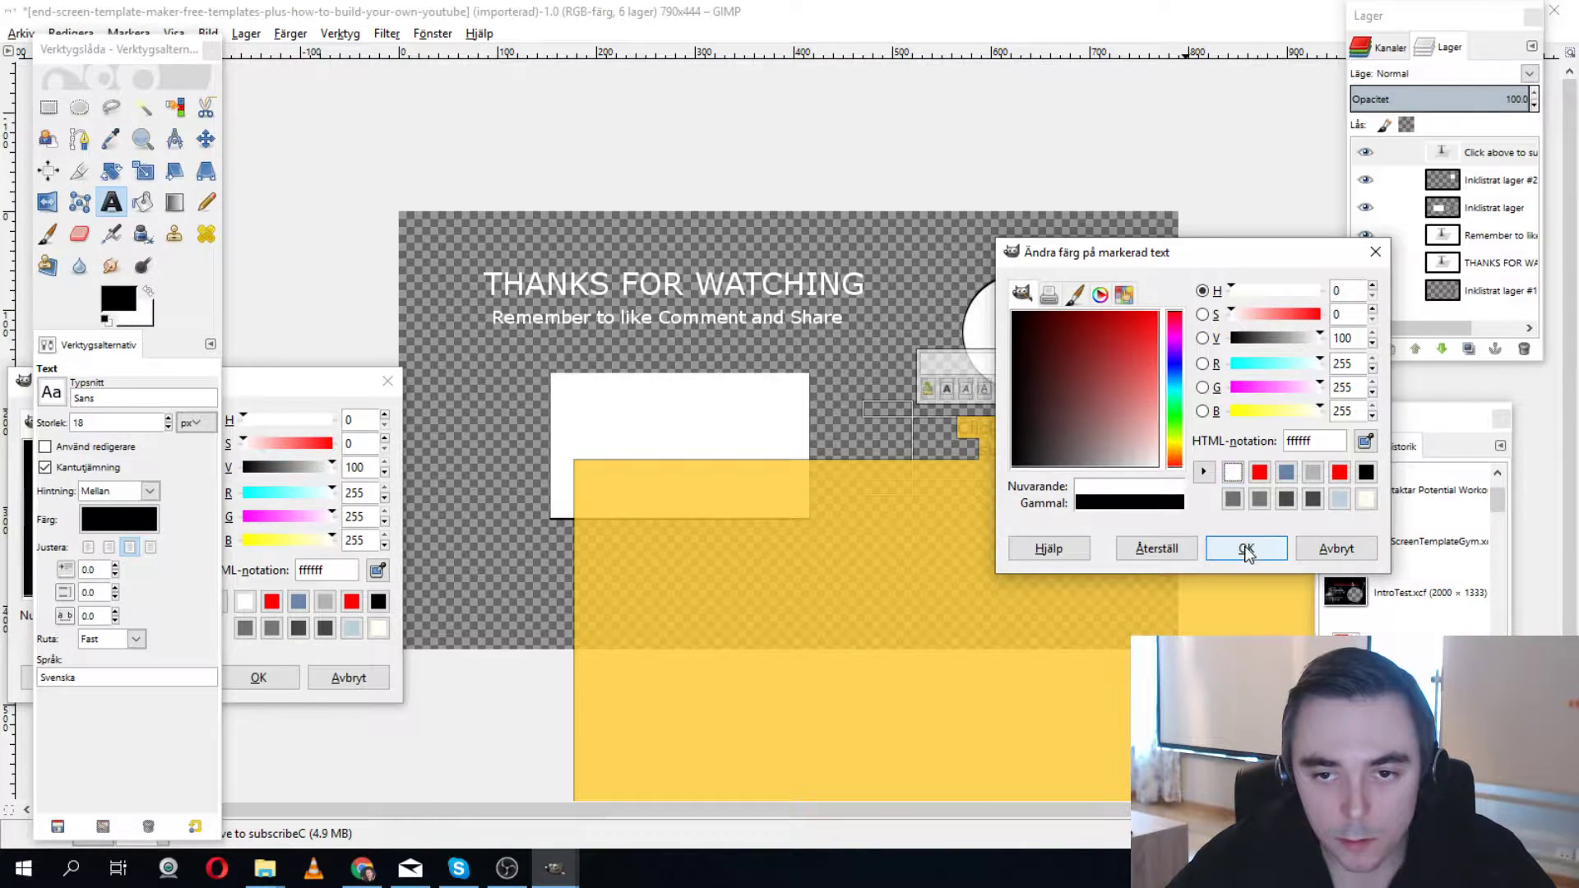
pyautogui.click(1245, 548)
pyautogui.click(1099, 447)
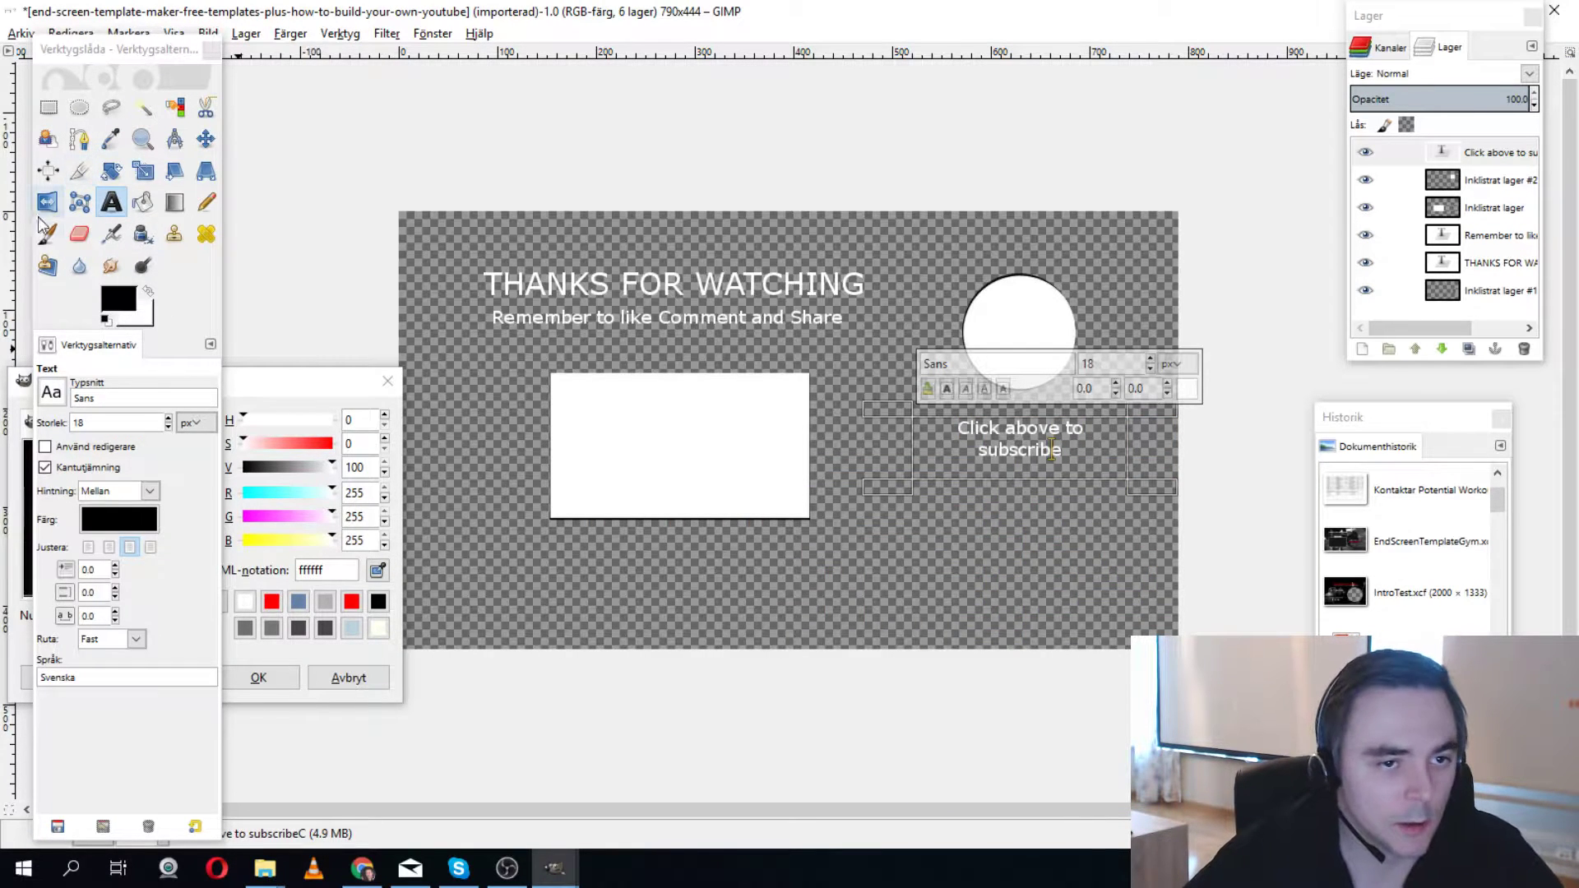
pyautogui.click(49, 107)
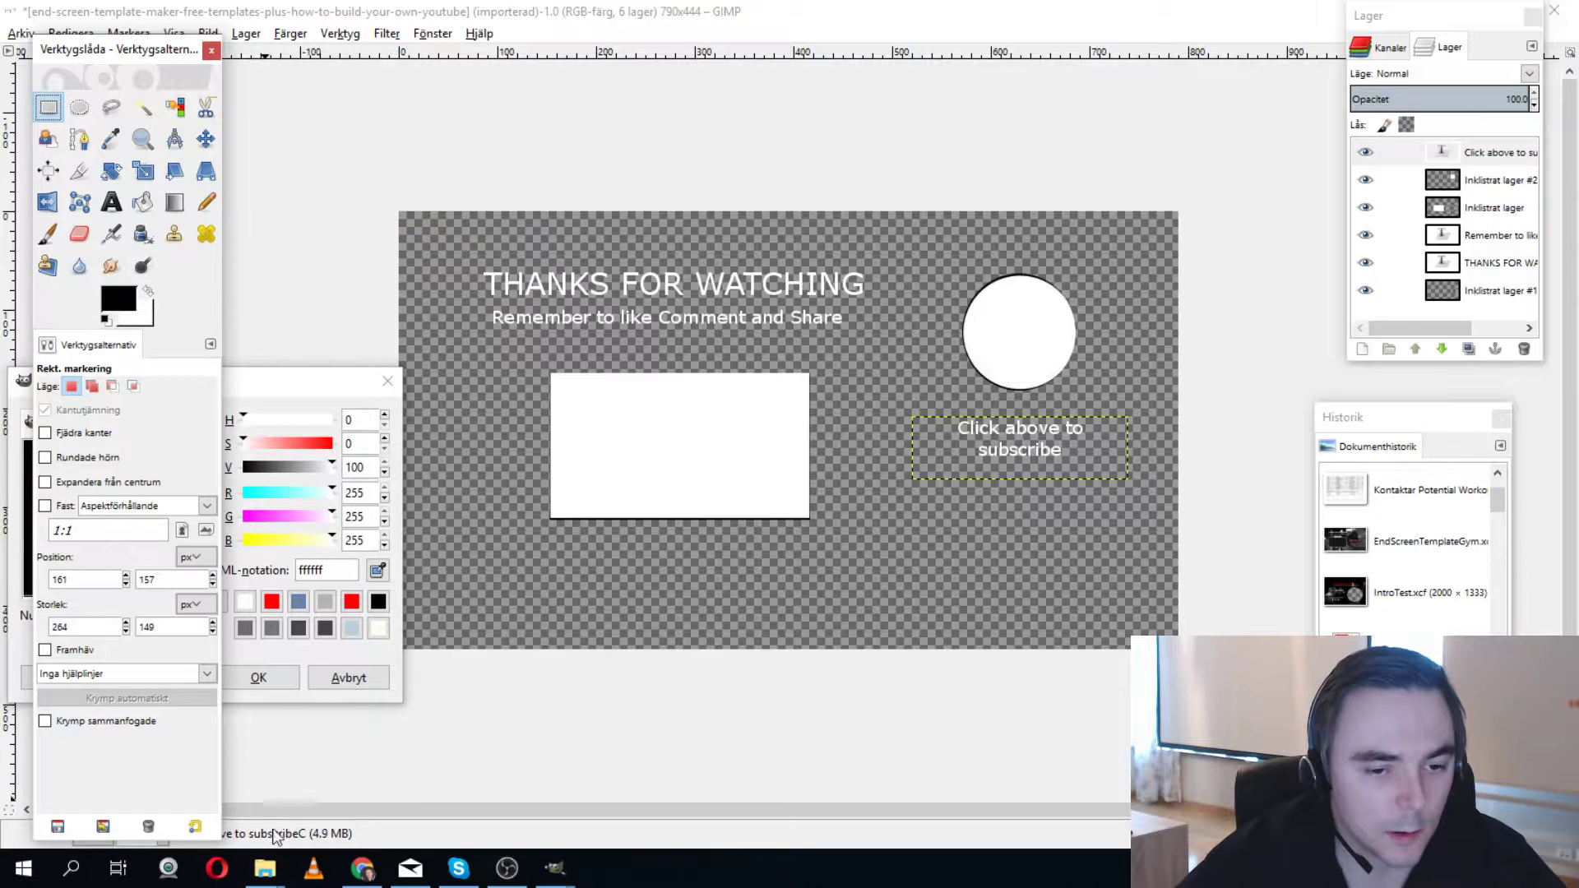
# Switch to Chrome and run a Google image search for "arrow" in a new tab.
pyautogui.click(362, 870)
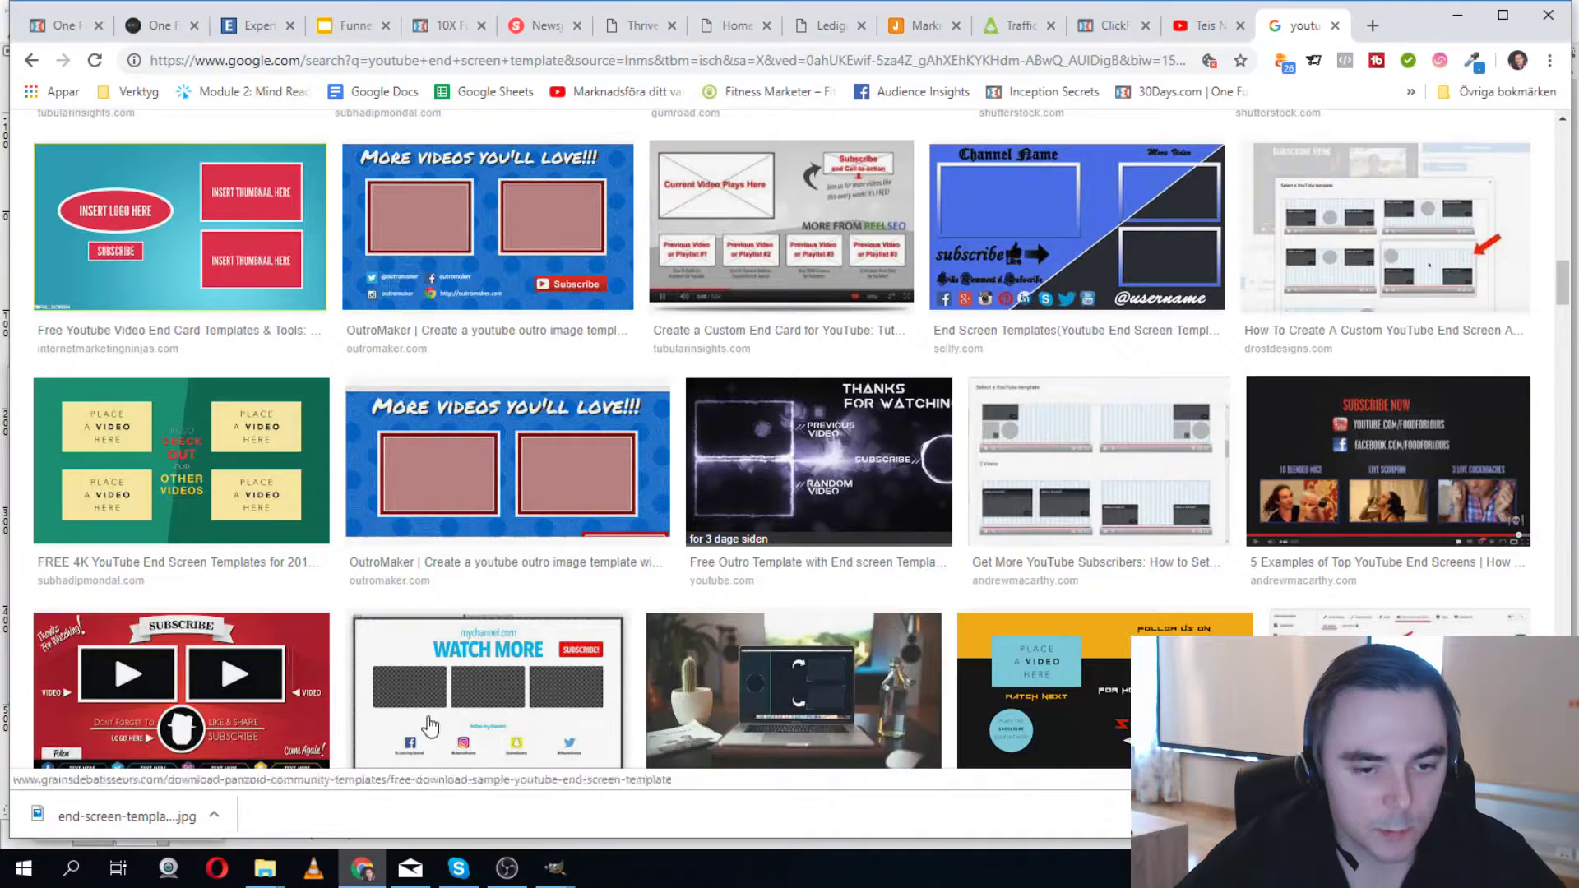
pyautogui.click(1373, 27)
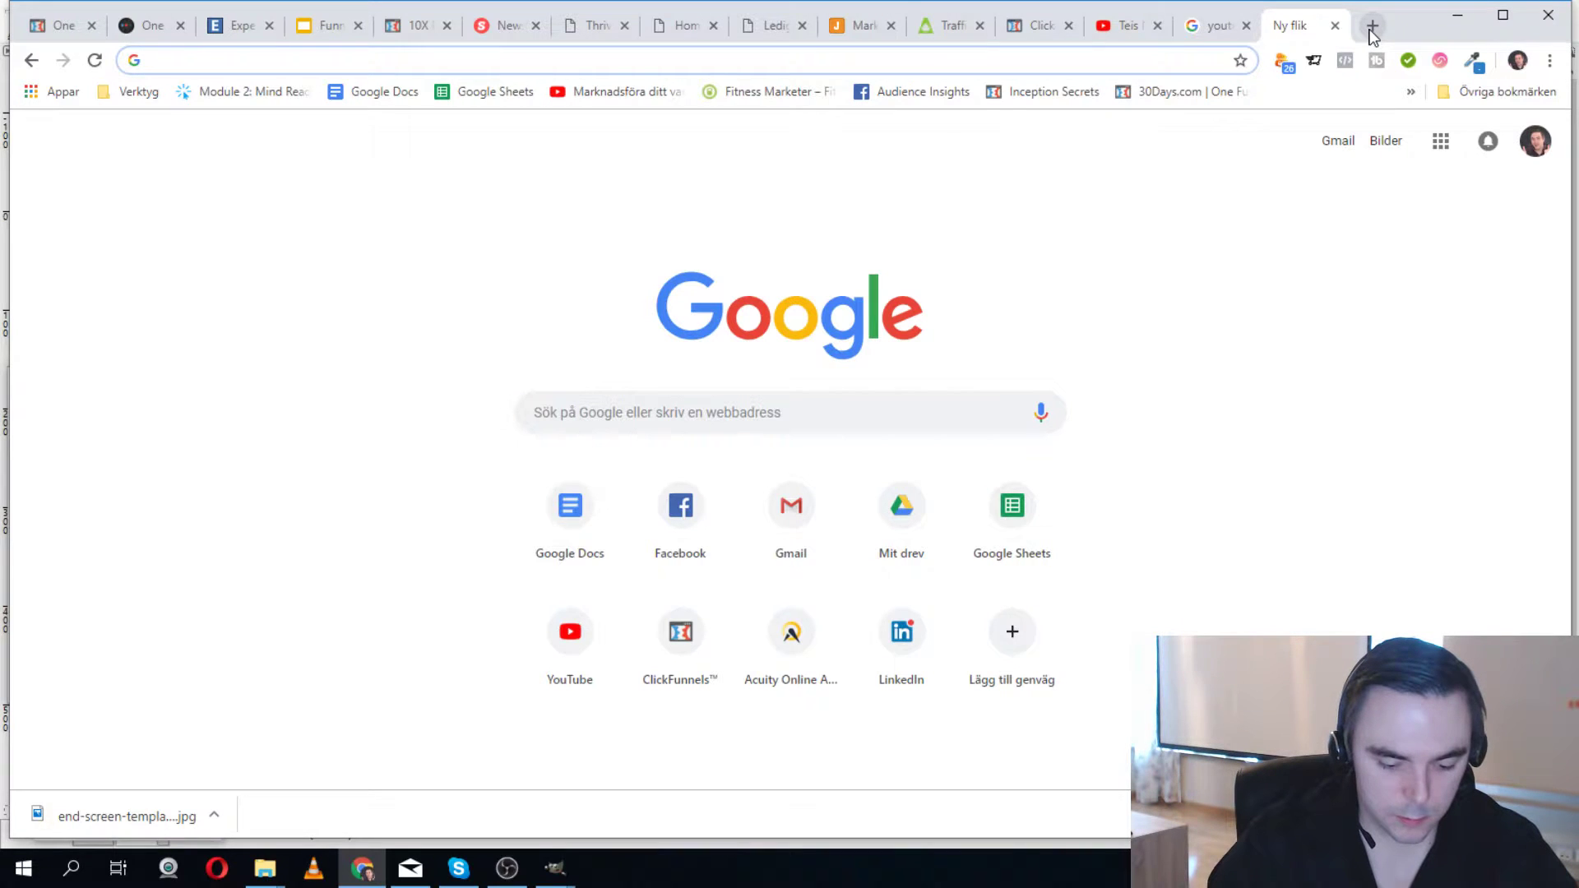
pyautogui.write('arrow')
pyautogui.press('Return')
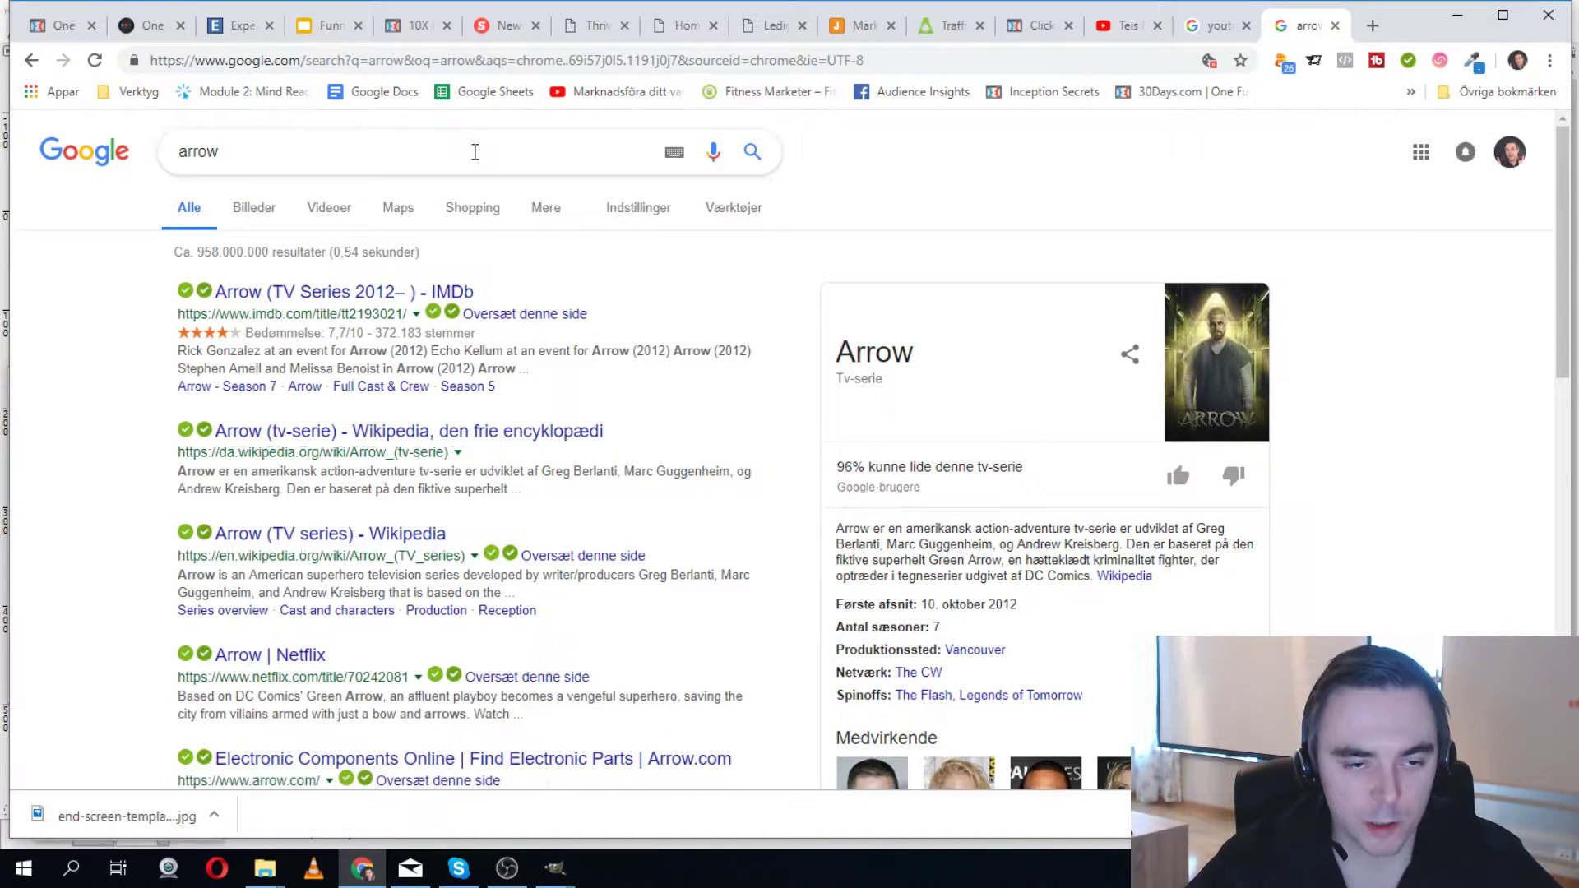
pyautogui.click(257, 212)
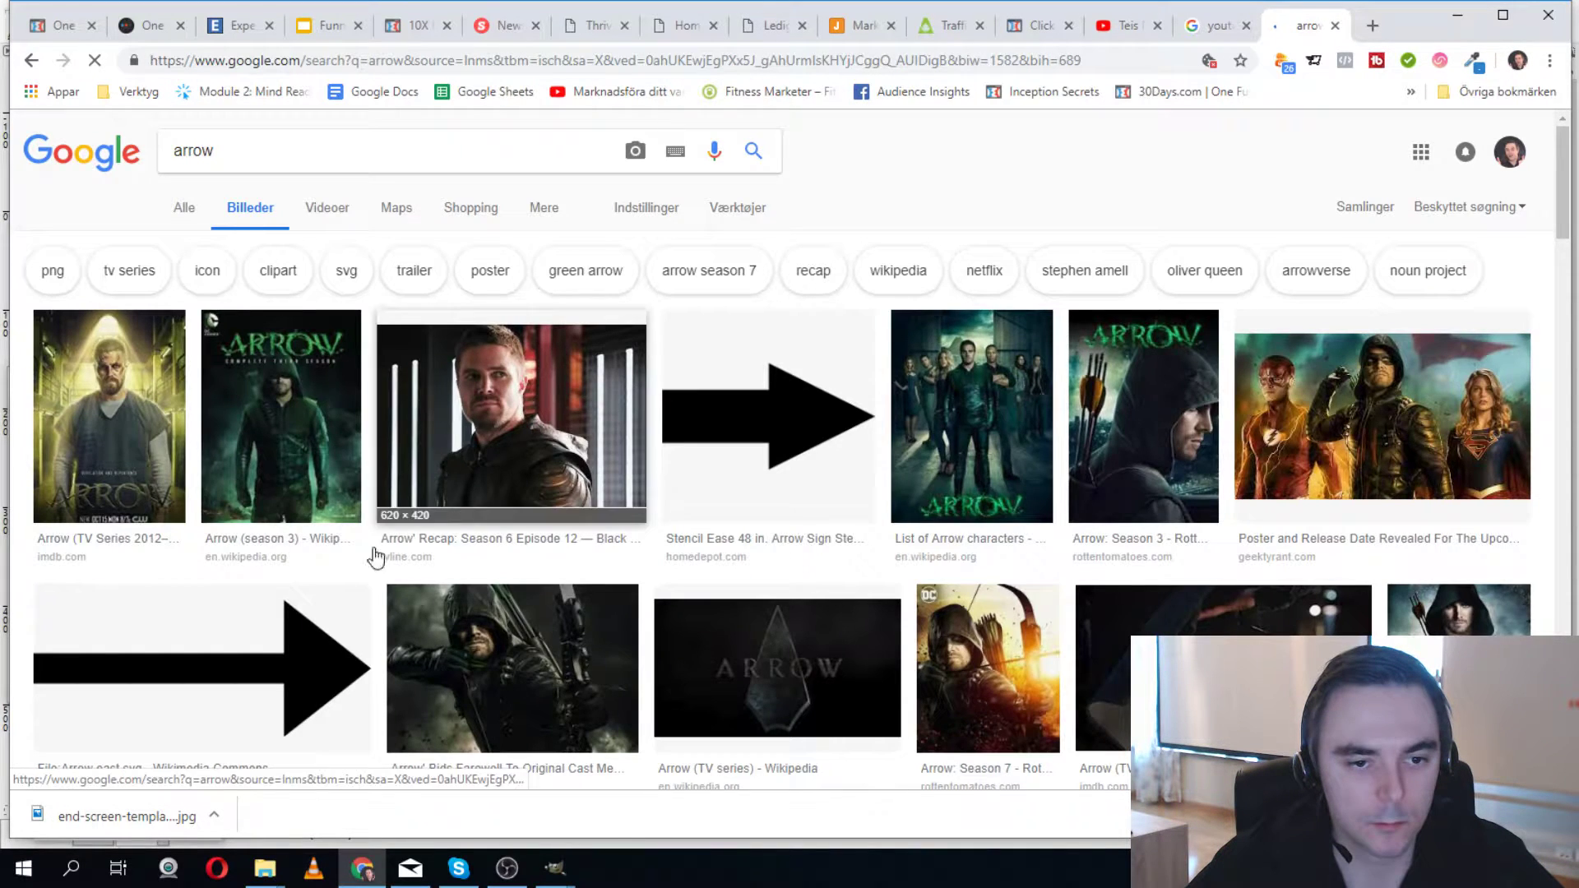
# Open the curved black Arrow 35 Icon from the image results and save it as arrow-35.png in the Funnels folder.
pyautogui.scroll(-5, 379, 592)
pyautogui.click(386, 562)
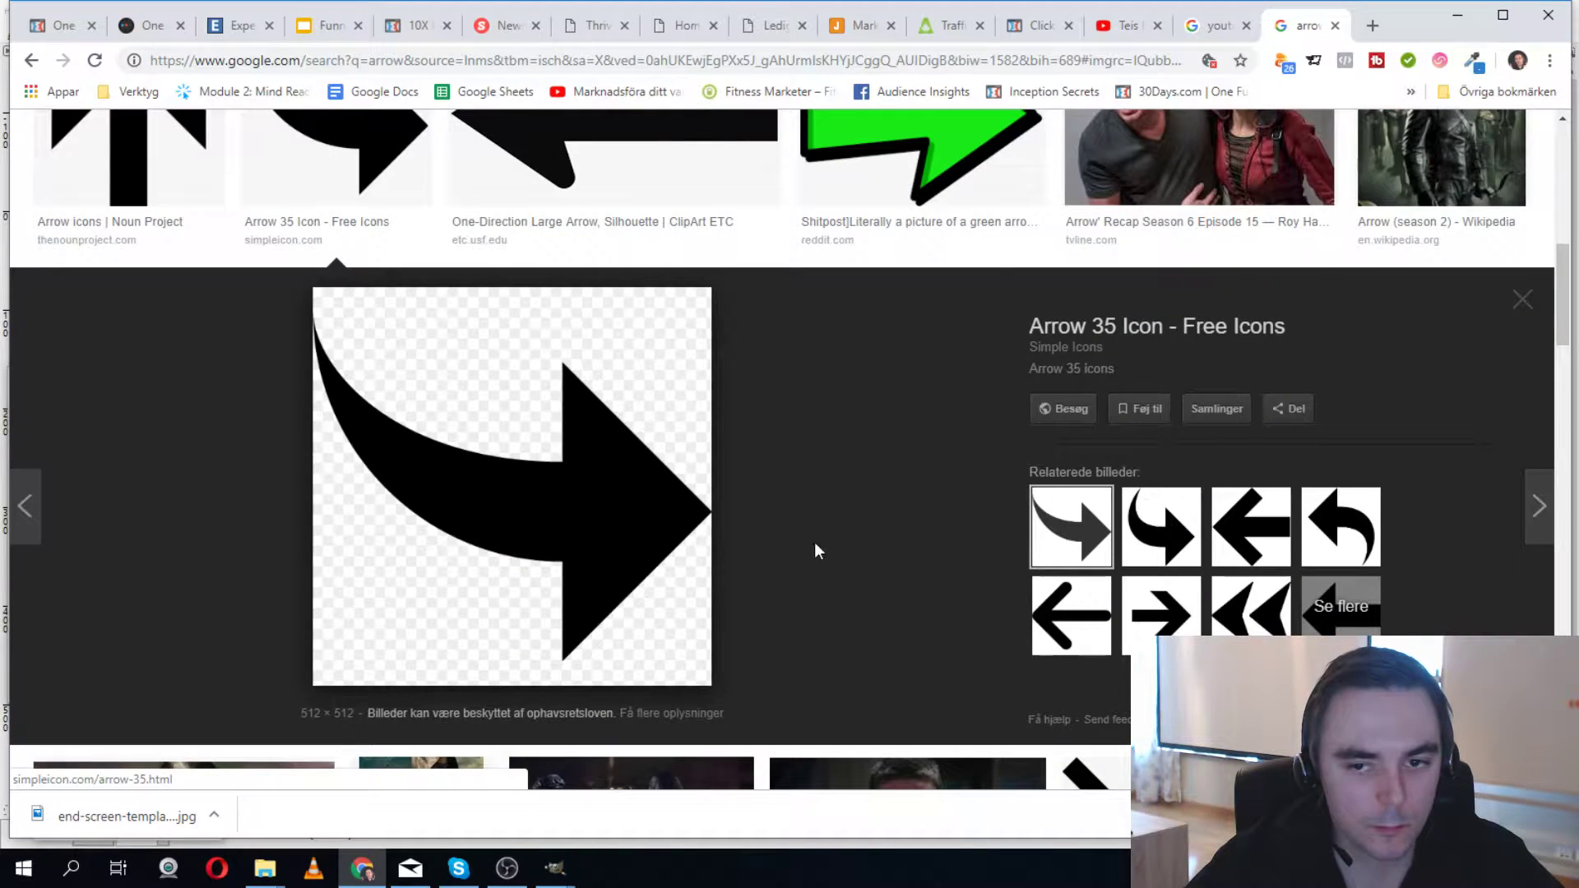
pyautogui.rightClick(539, 524)
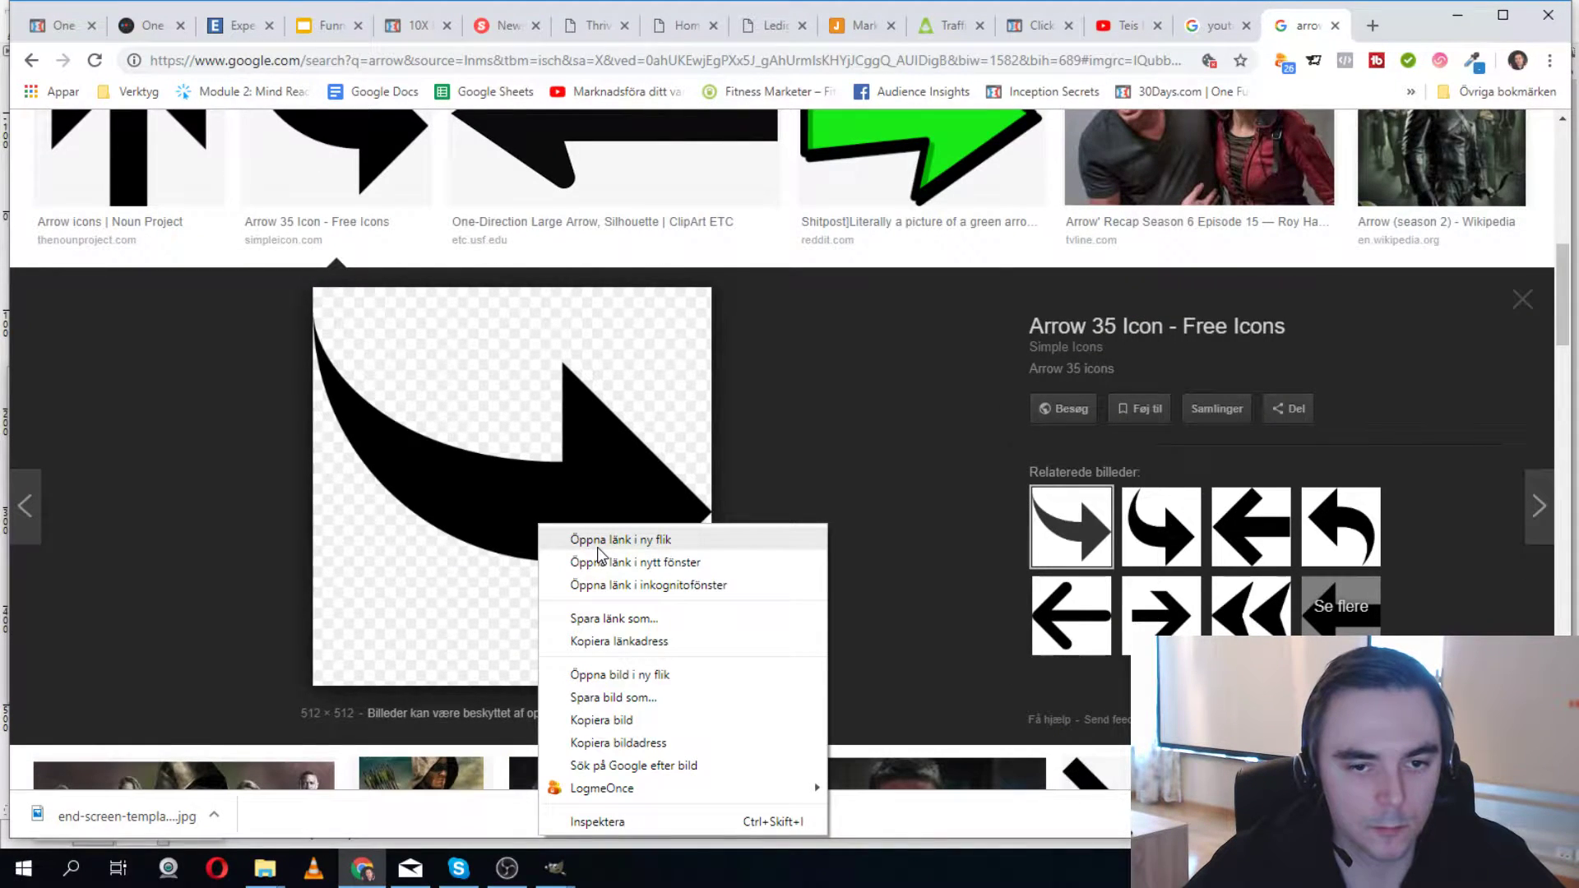
pyautogui.click(627, 705)
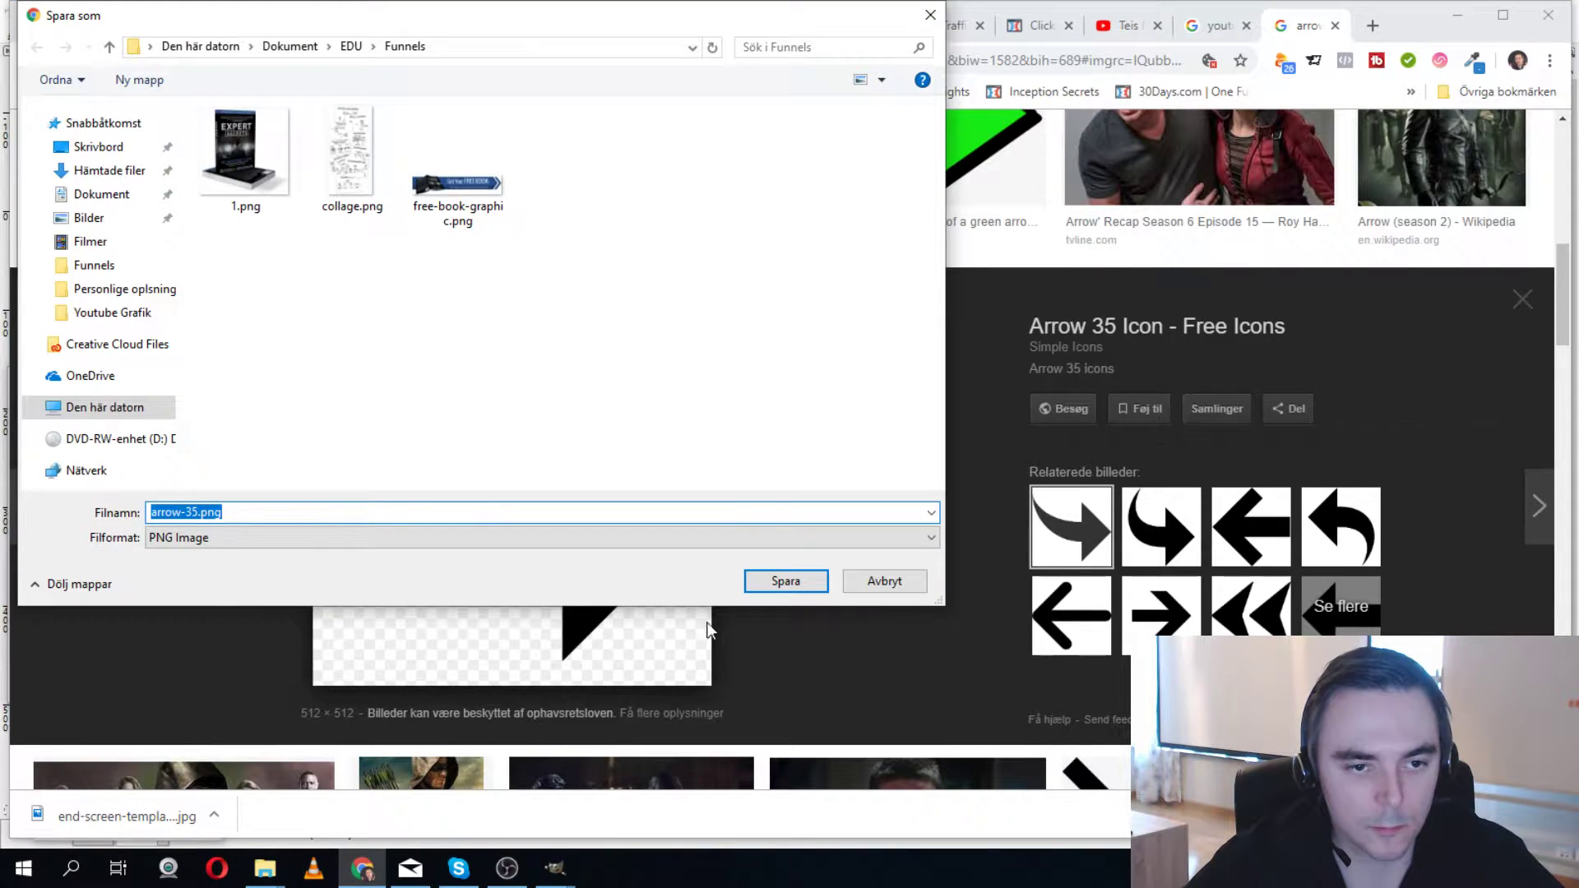
pyautogui.click(785, 580)
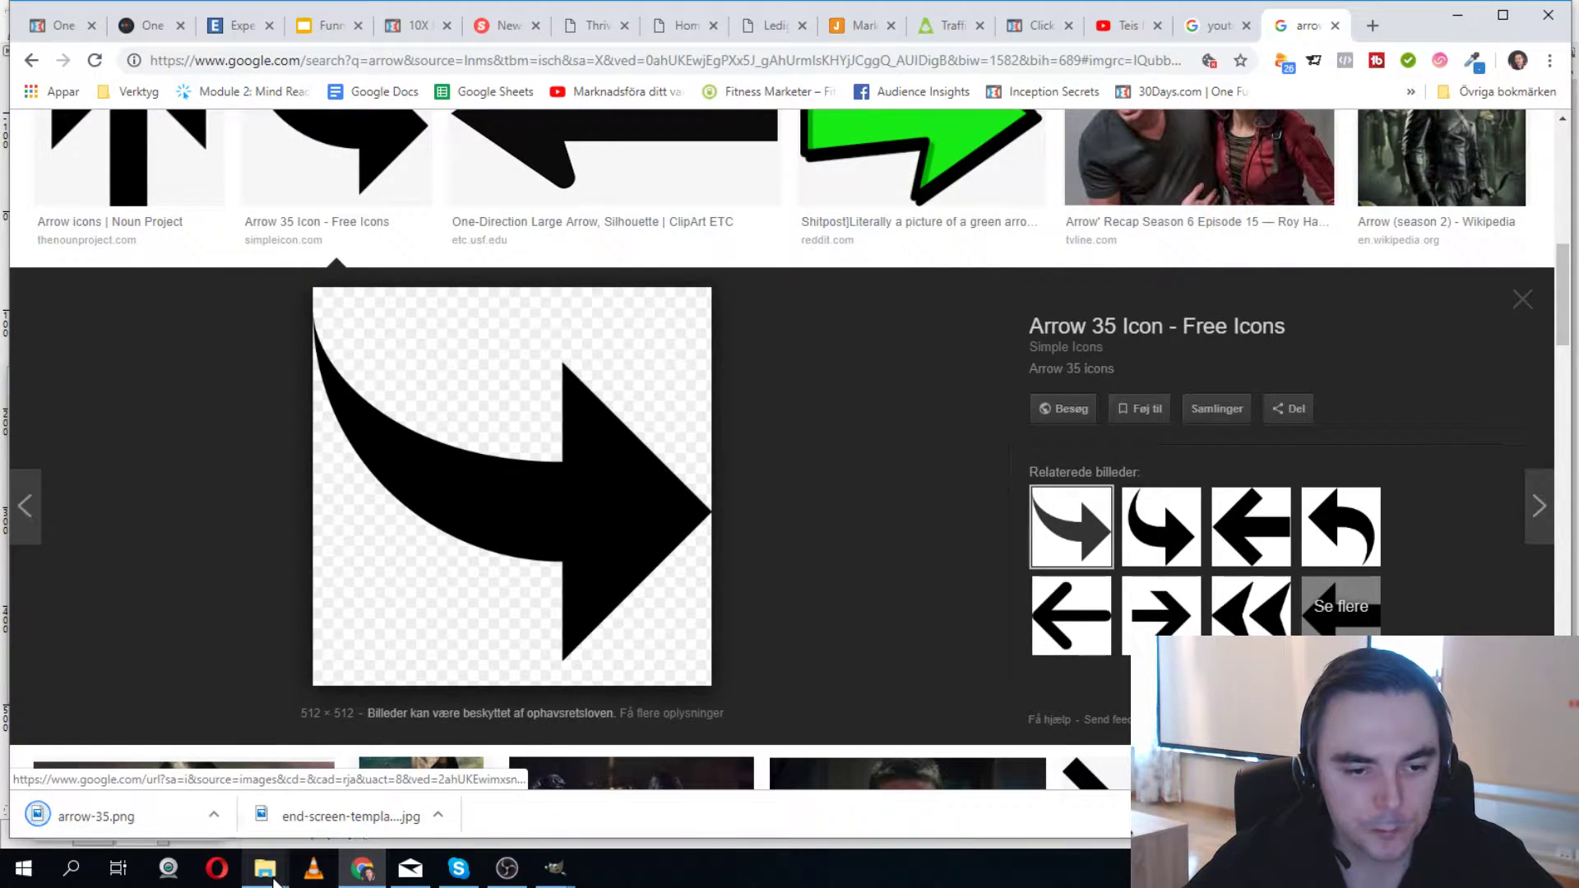
# Bring arrow-35.png from the Funnels folder in File Explorer into the GIMP end screen image as a new layer.
pyautogui.moveTo(275, 876)
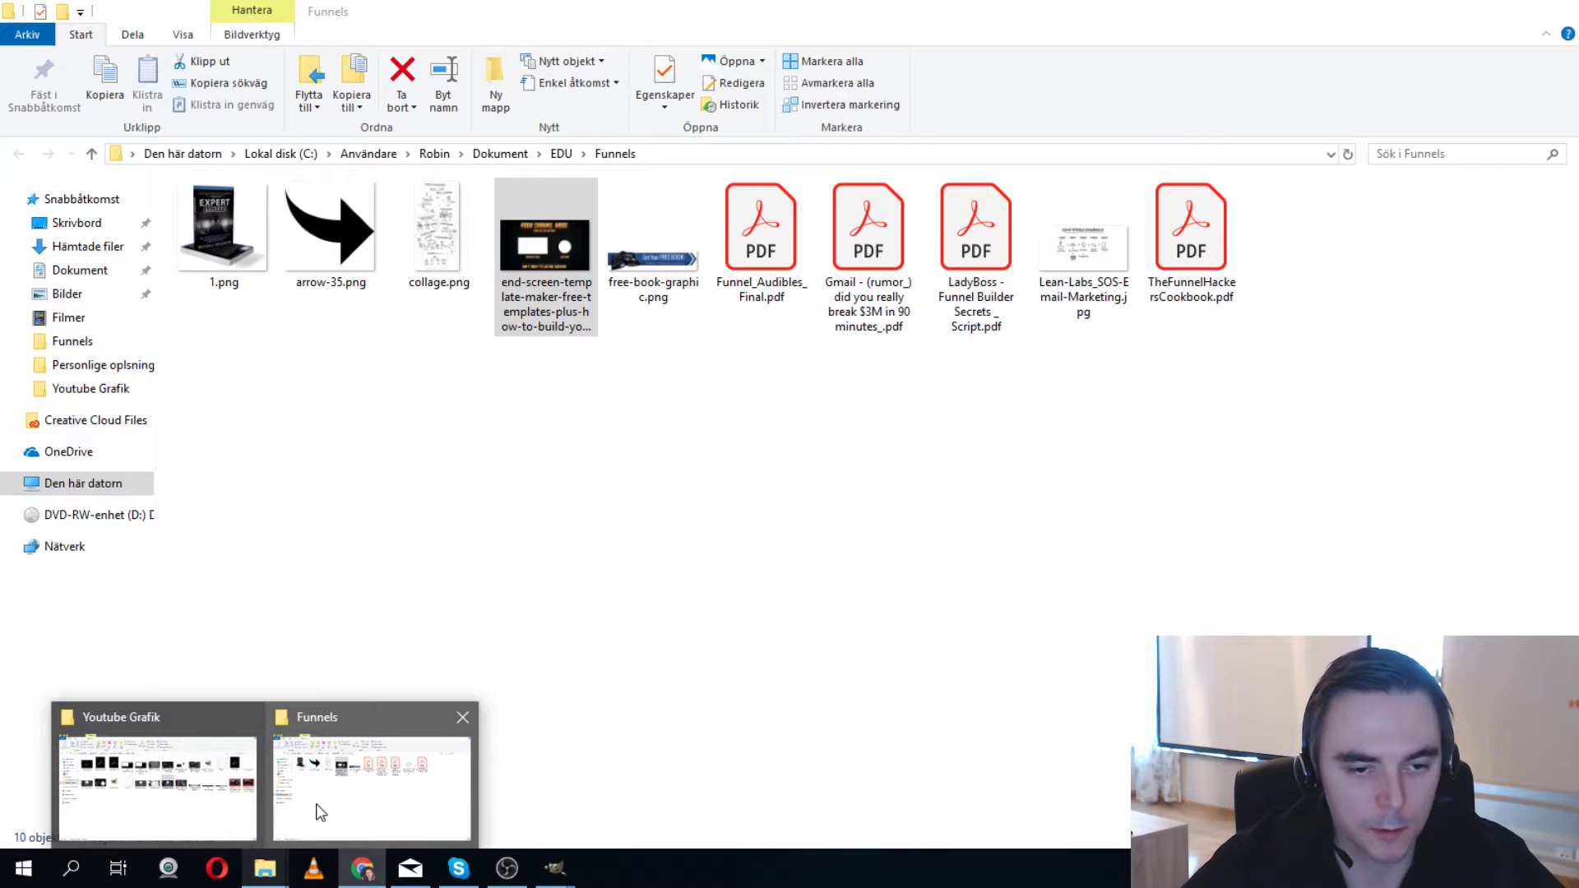
pyautogui.click(320, 812)
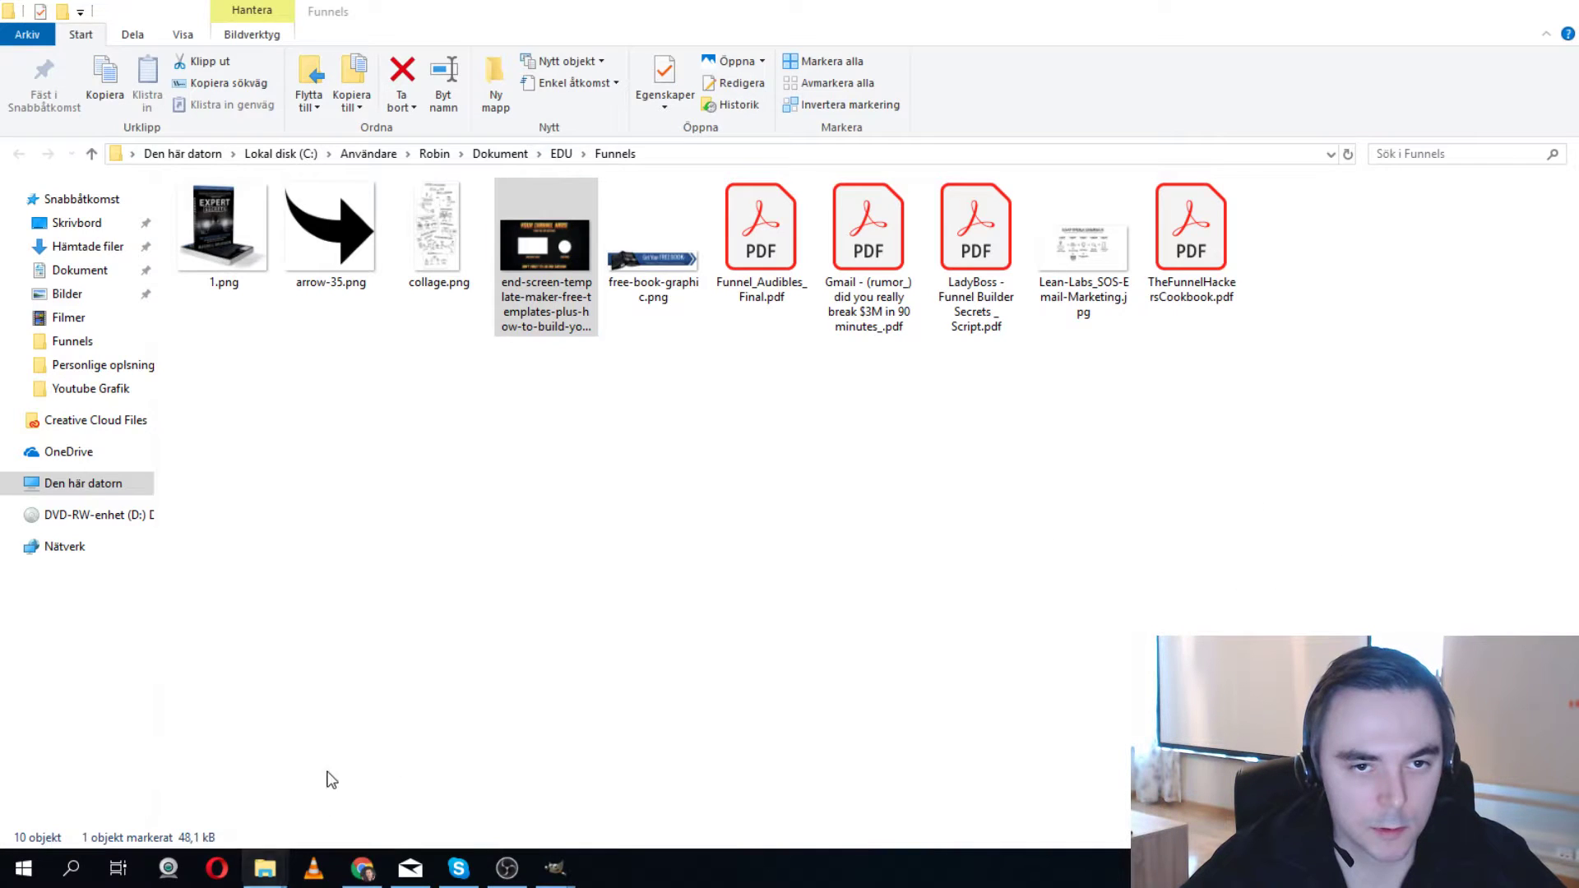
pyautogui.click(333, 250)
pyautogui.click(511, 873)
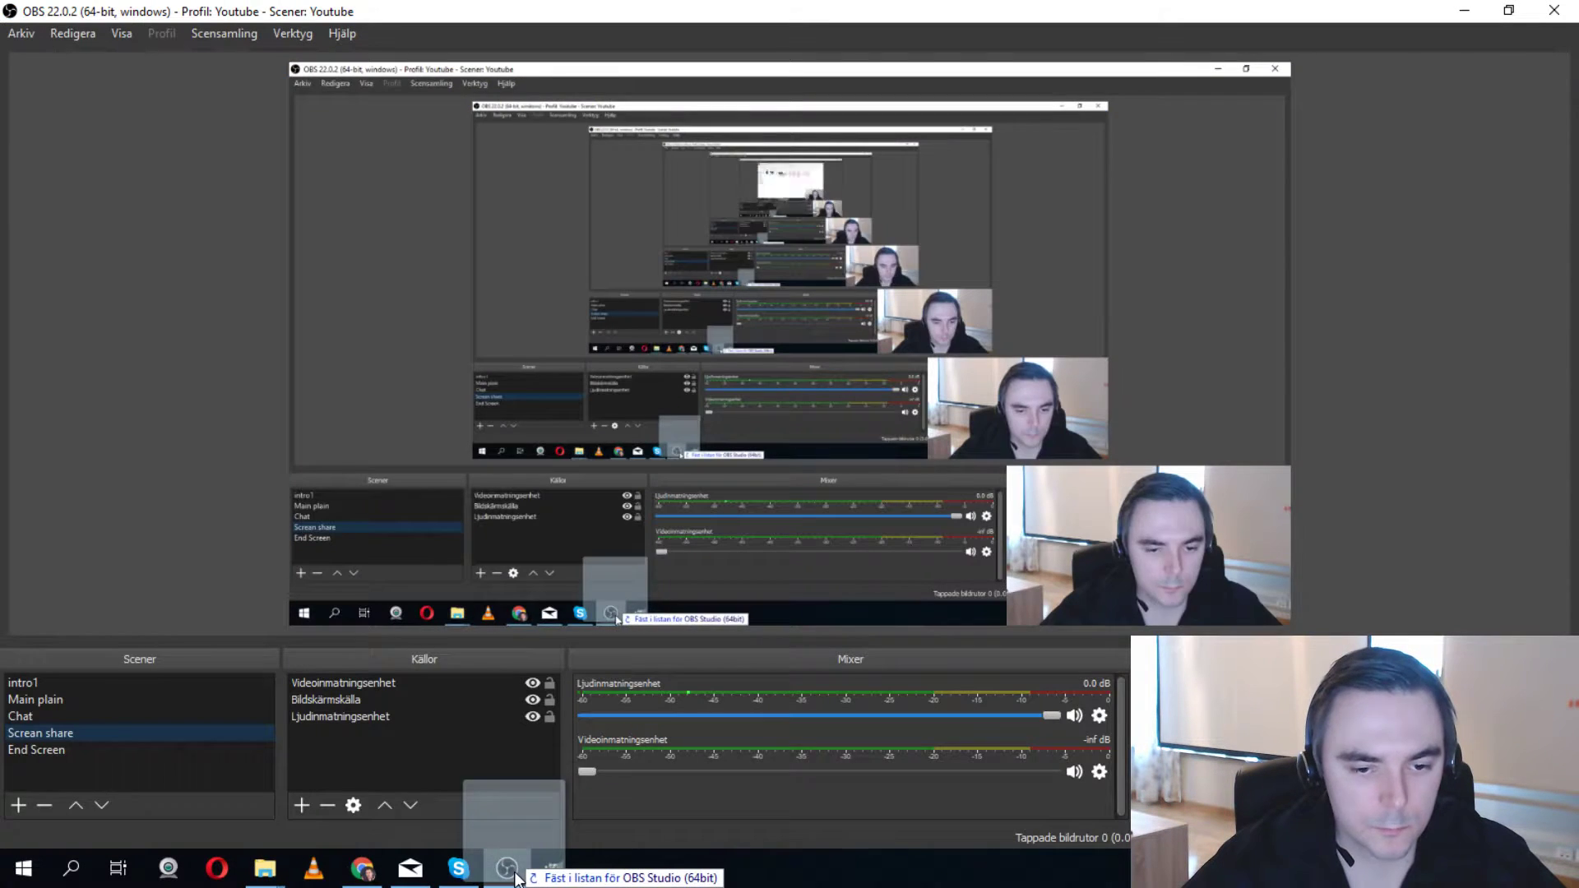
pyautogui.moveTo(568, 879)
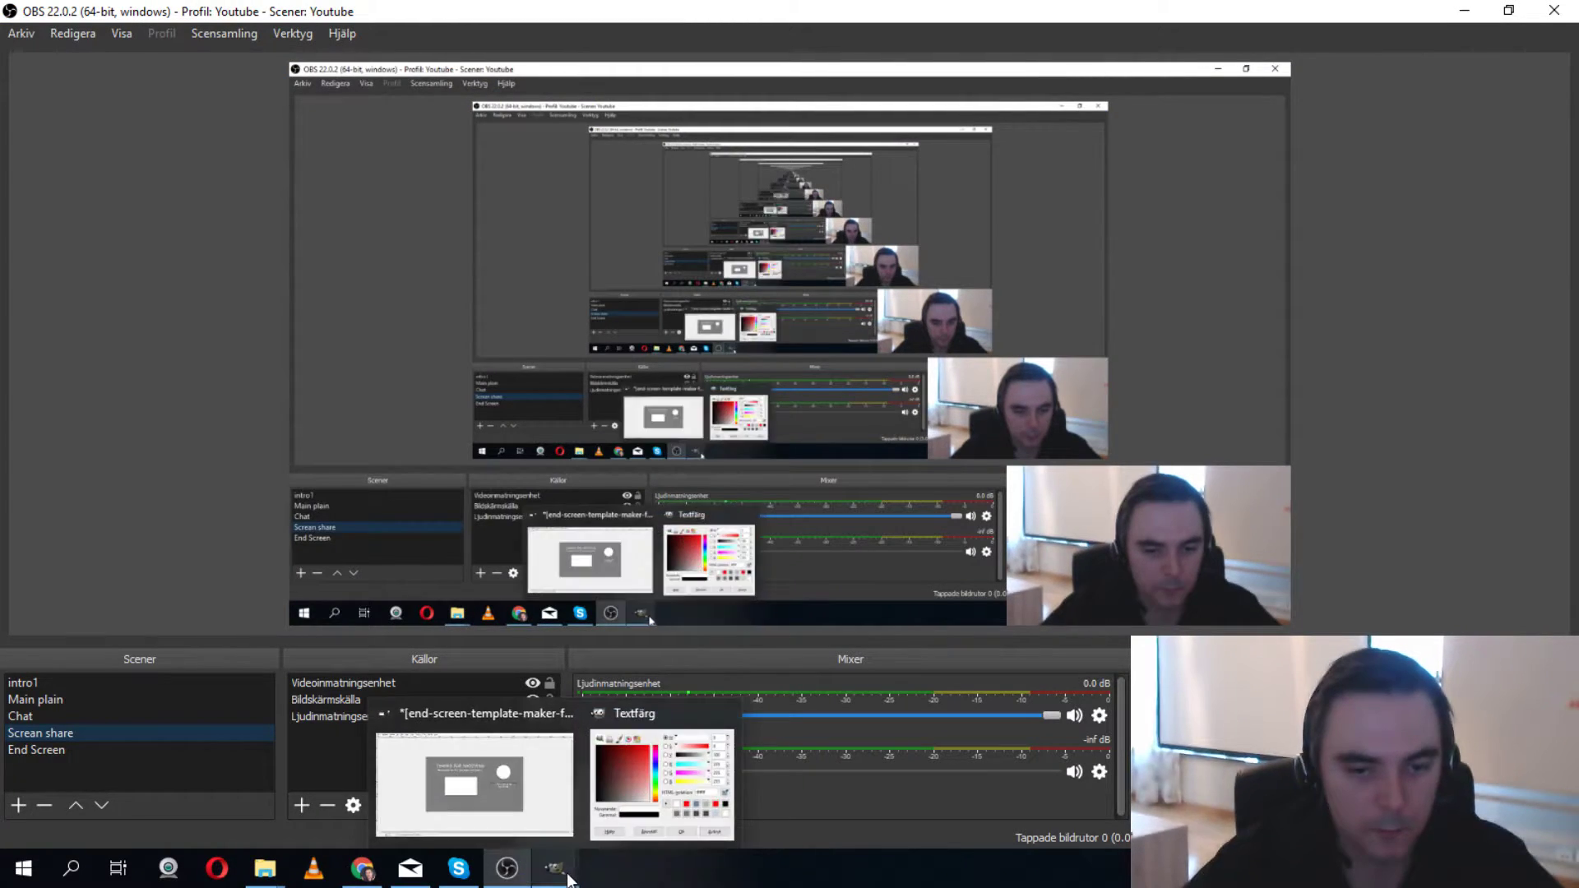
pyautogui.click(526, 801)
pyautogui.moveTo(511, 773); pyautogui.dragTo(875, 627)
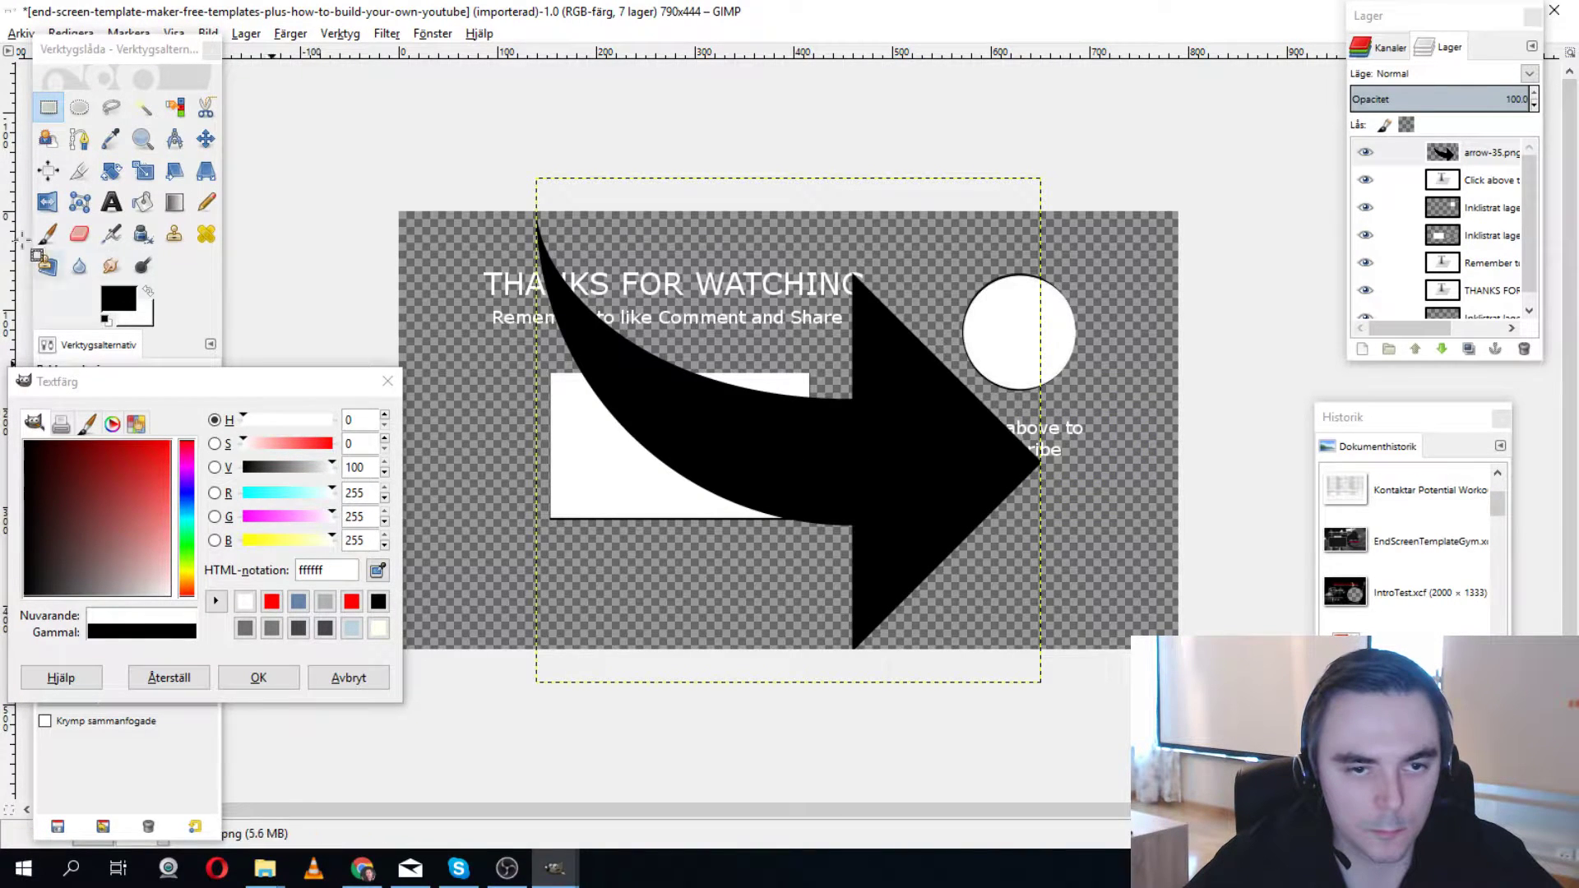
# Scale the arrow layer down to about 172 × 220 px.
pyautogui.click(142, 170)
pyautogui.click(1111, 578)
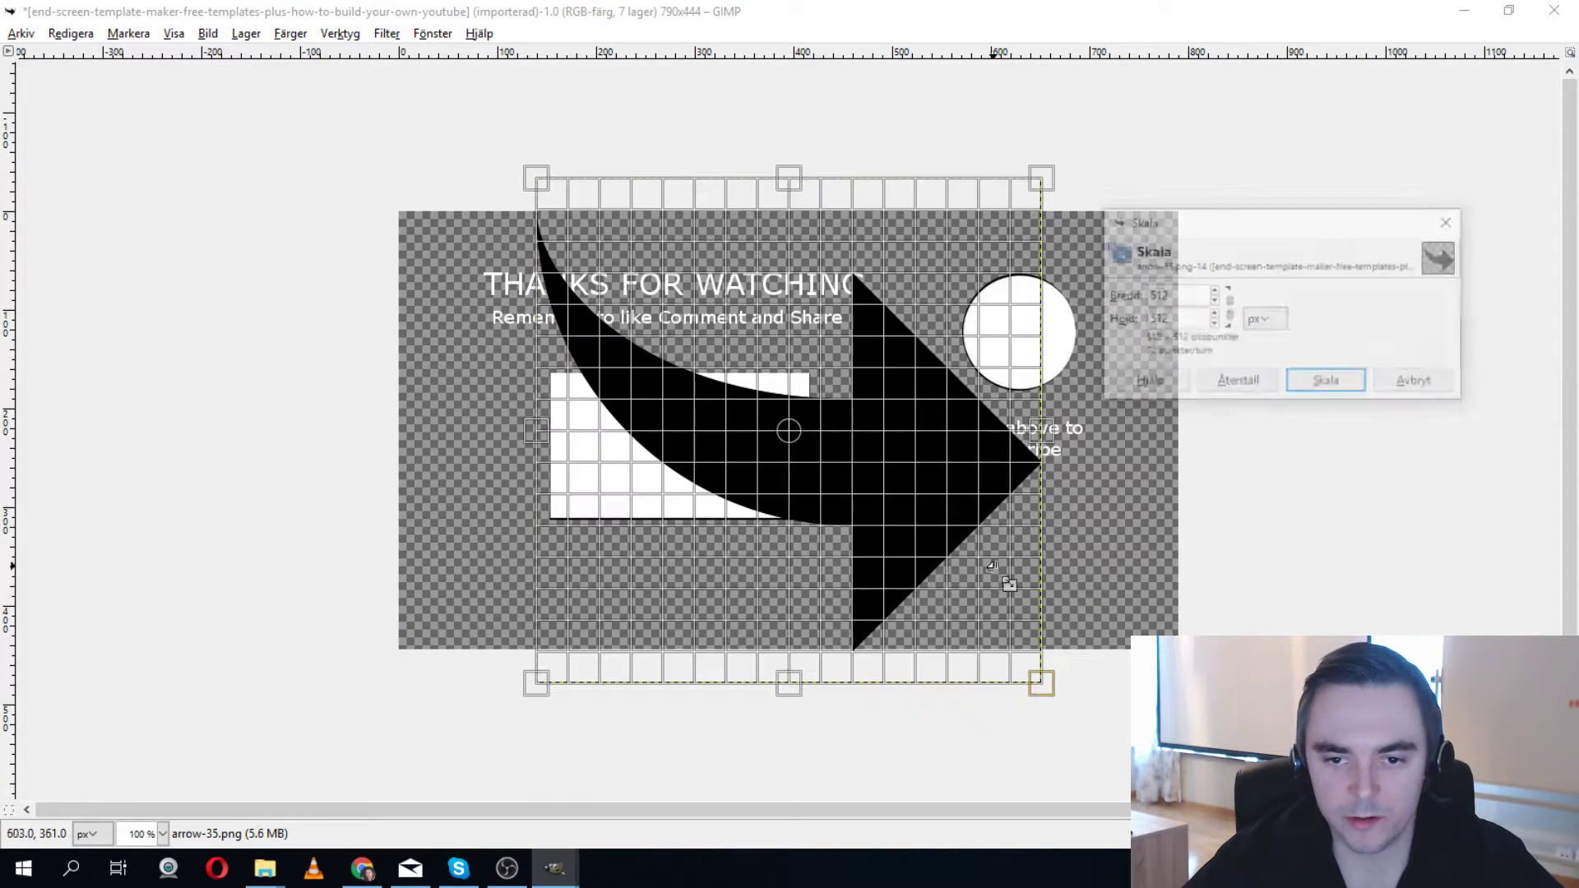
pyautogui.moveTo(1041, 681); pyautogui.dragTo(724, 417)
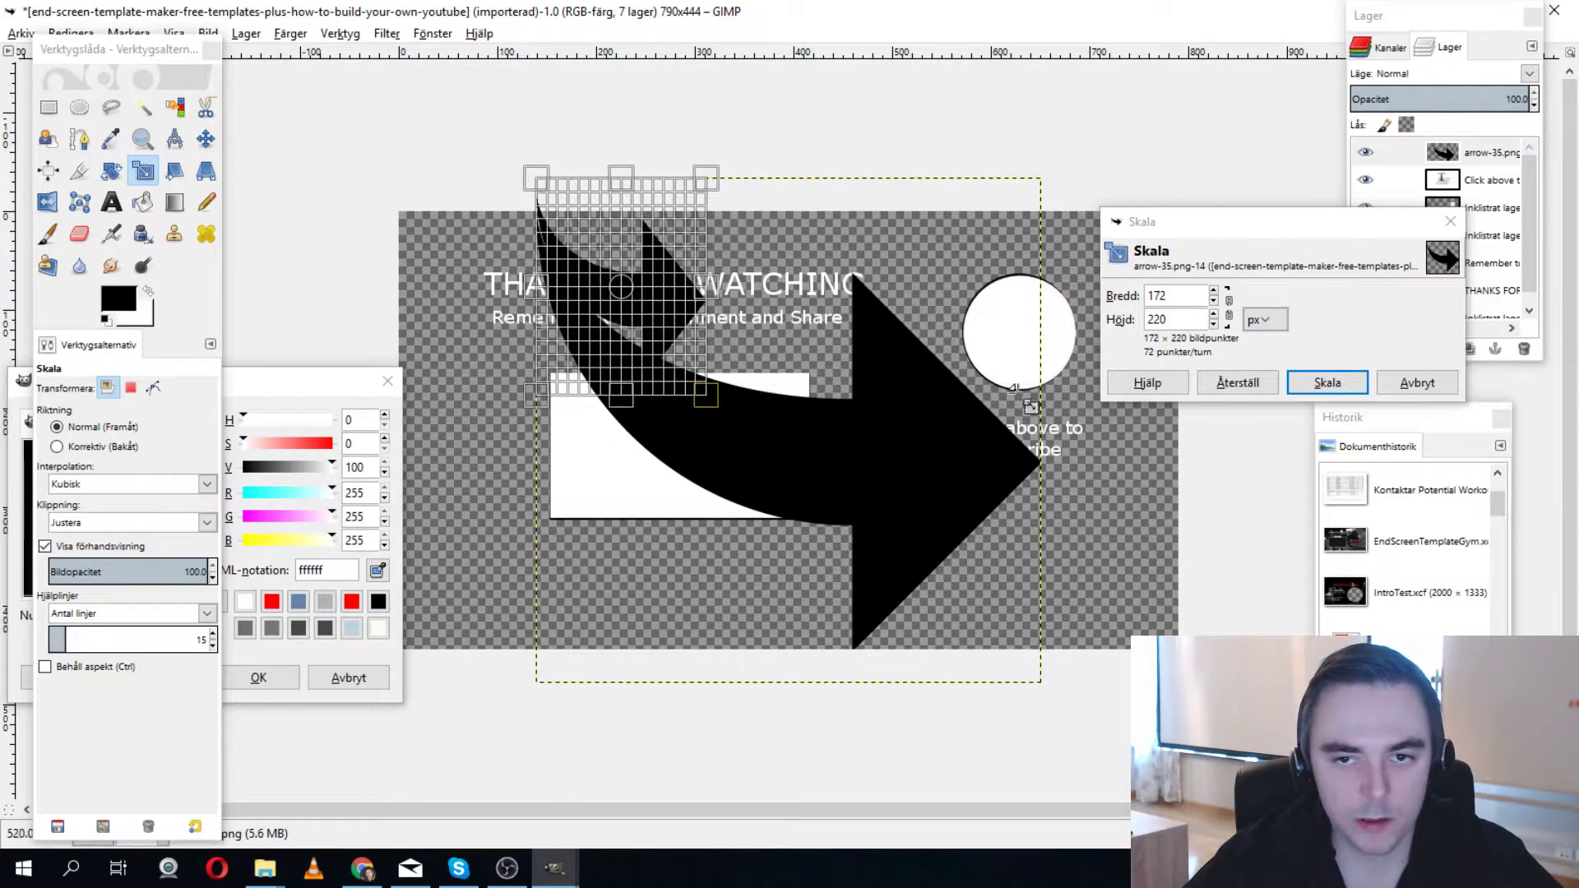
pyautogui.click(1349, 384)
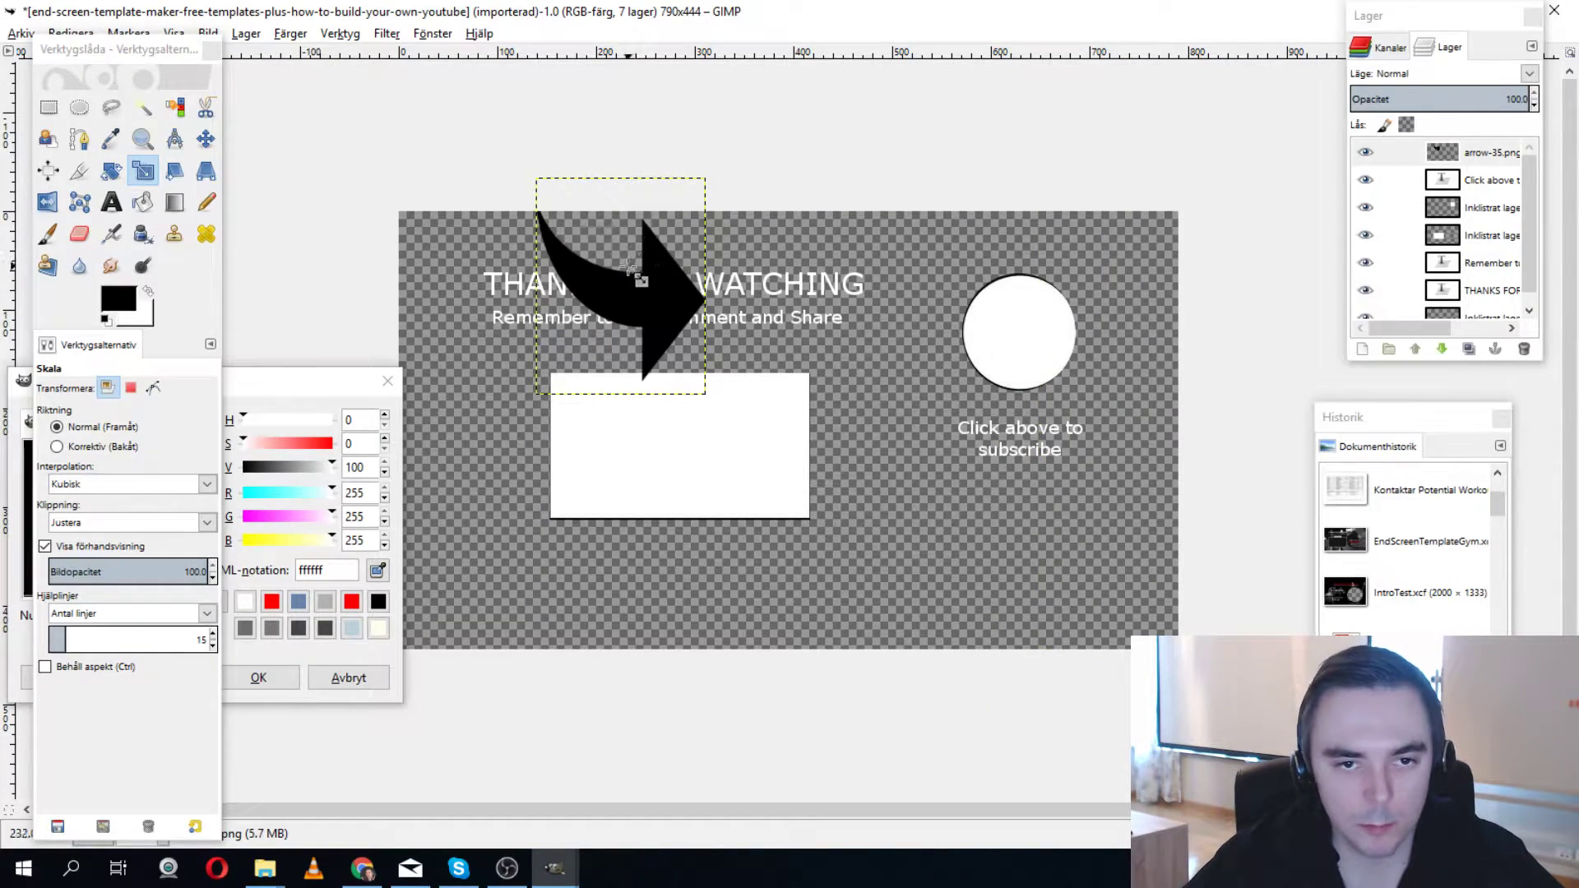
pyautogui.click(49, 106)
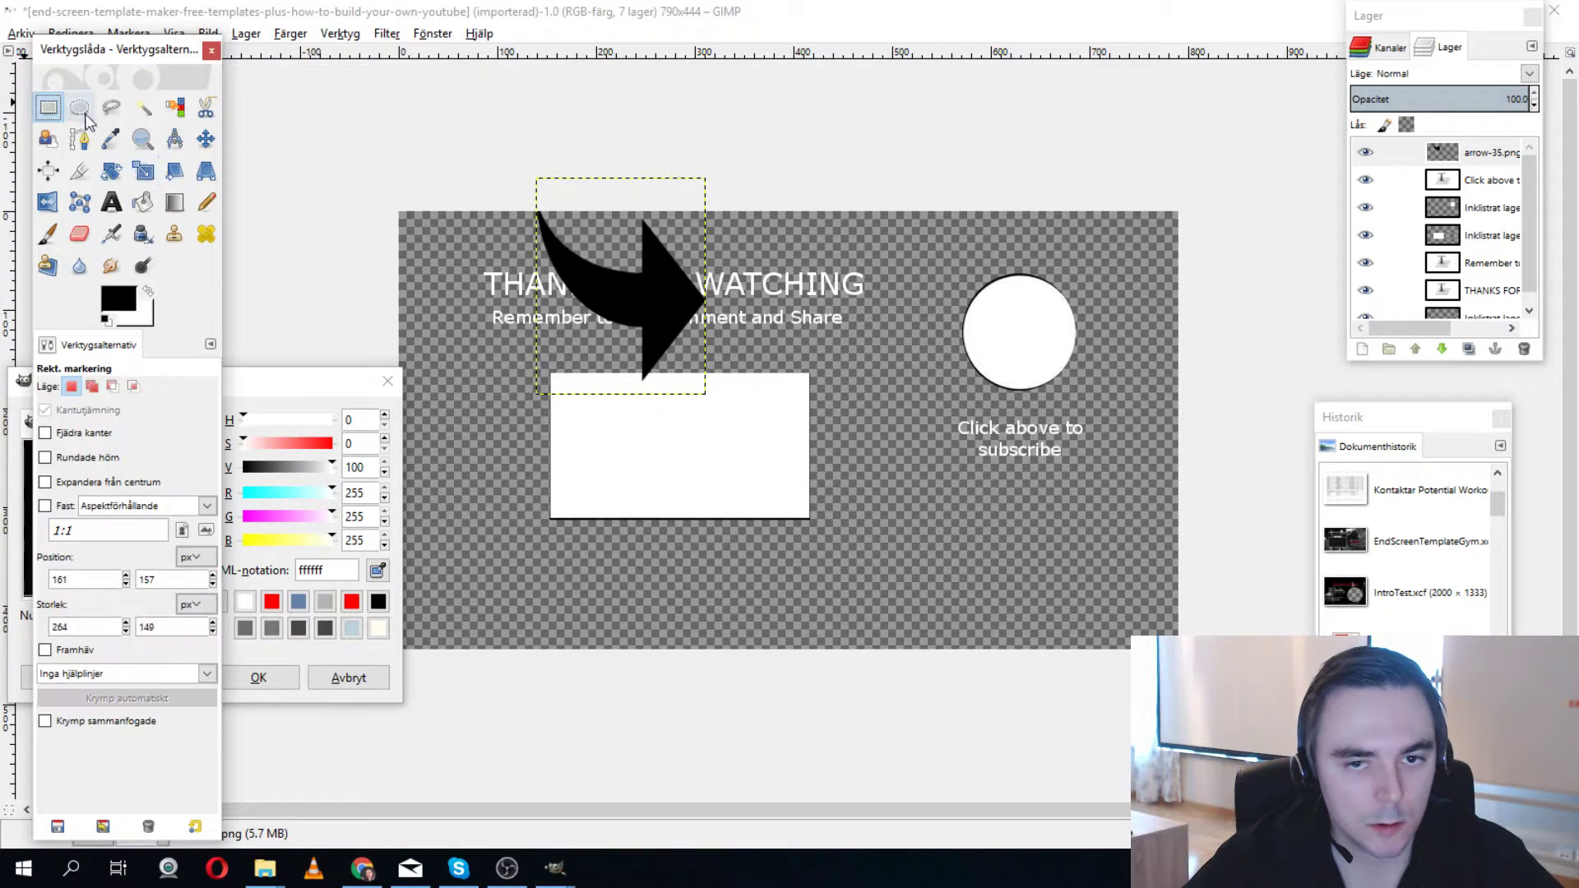
pyautogui.moveTo(658, 296); pyautogui.dragTo(974, 448)
pyautogui.click(543, 251)
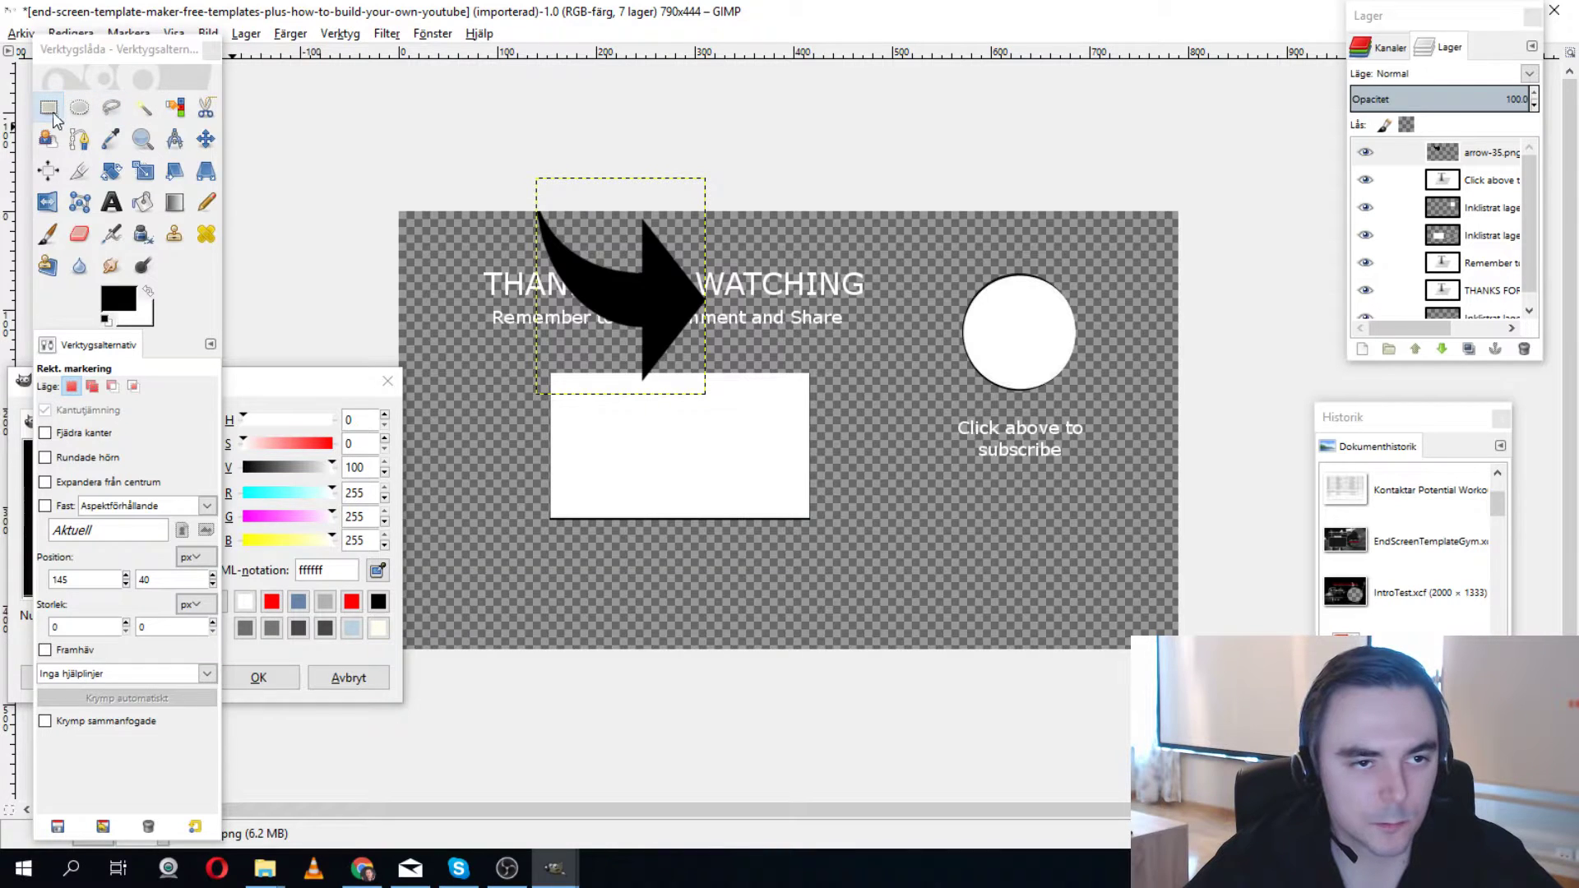
# Scale the arrow layer further down to about 115 × 123 px.
pyautogui.click(142, 170)
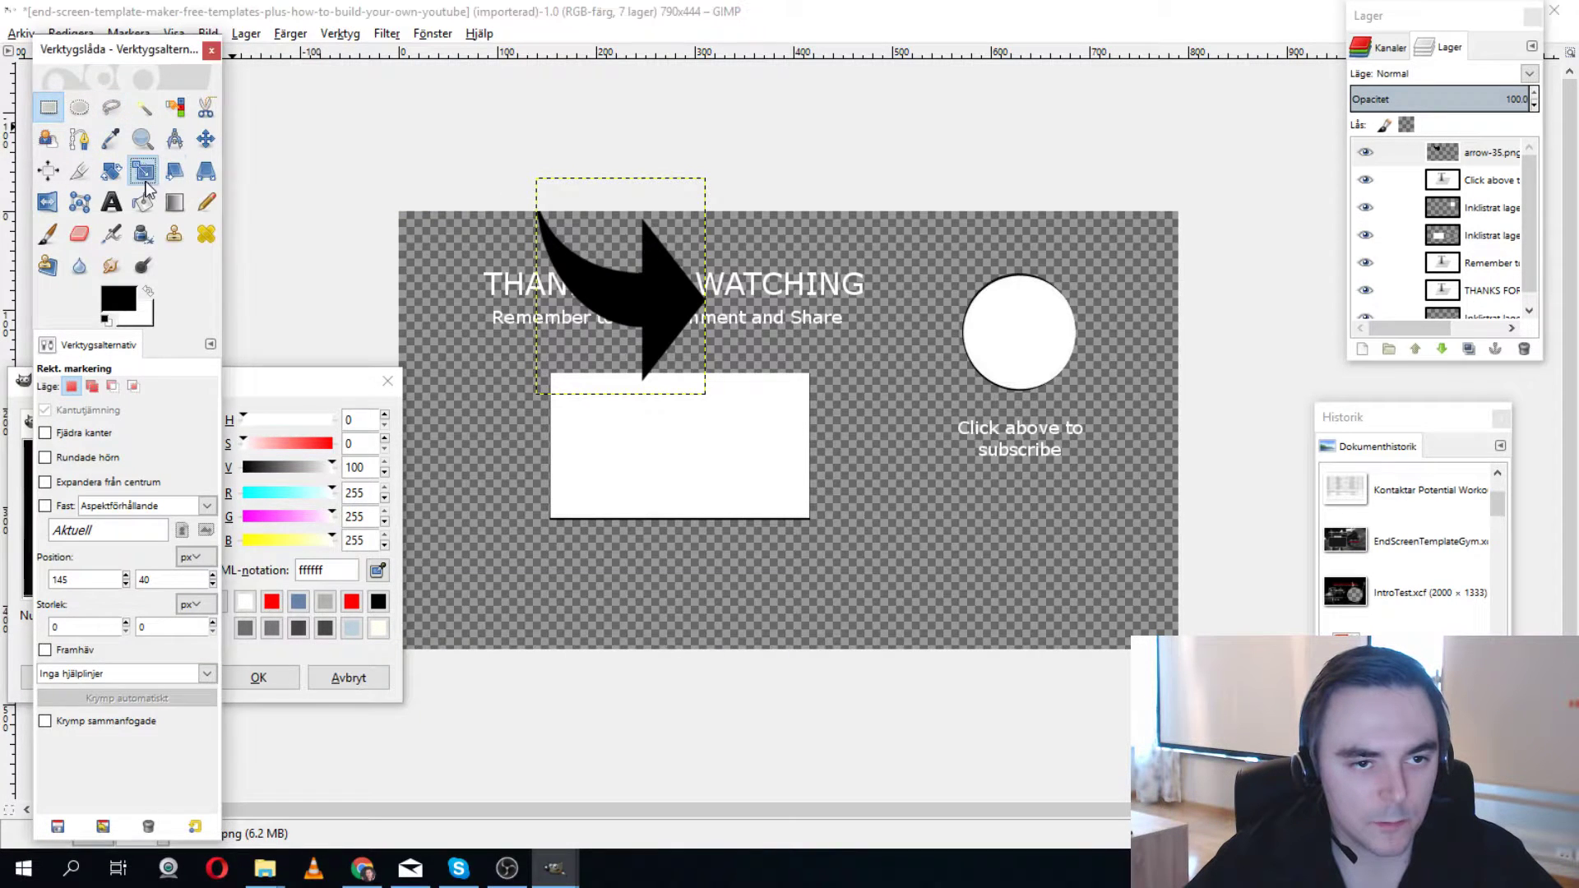
pyautogui.click(631, 331)
pyautogui.moveTo(536, 178); pyautogui.dragTo(593, 273)
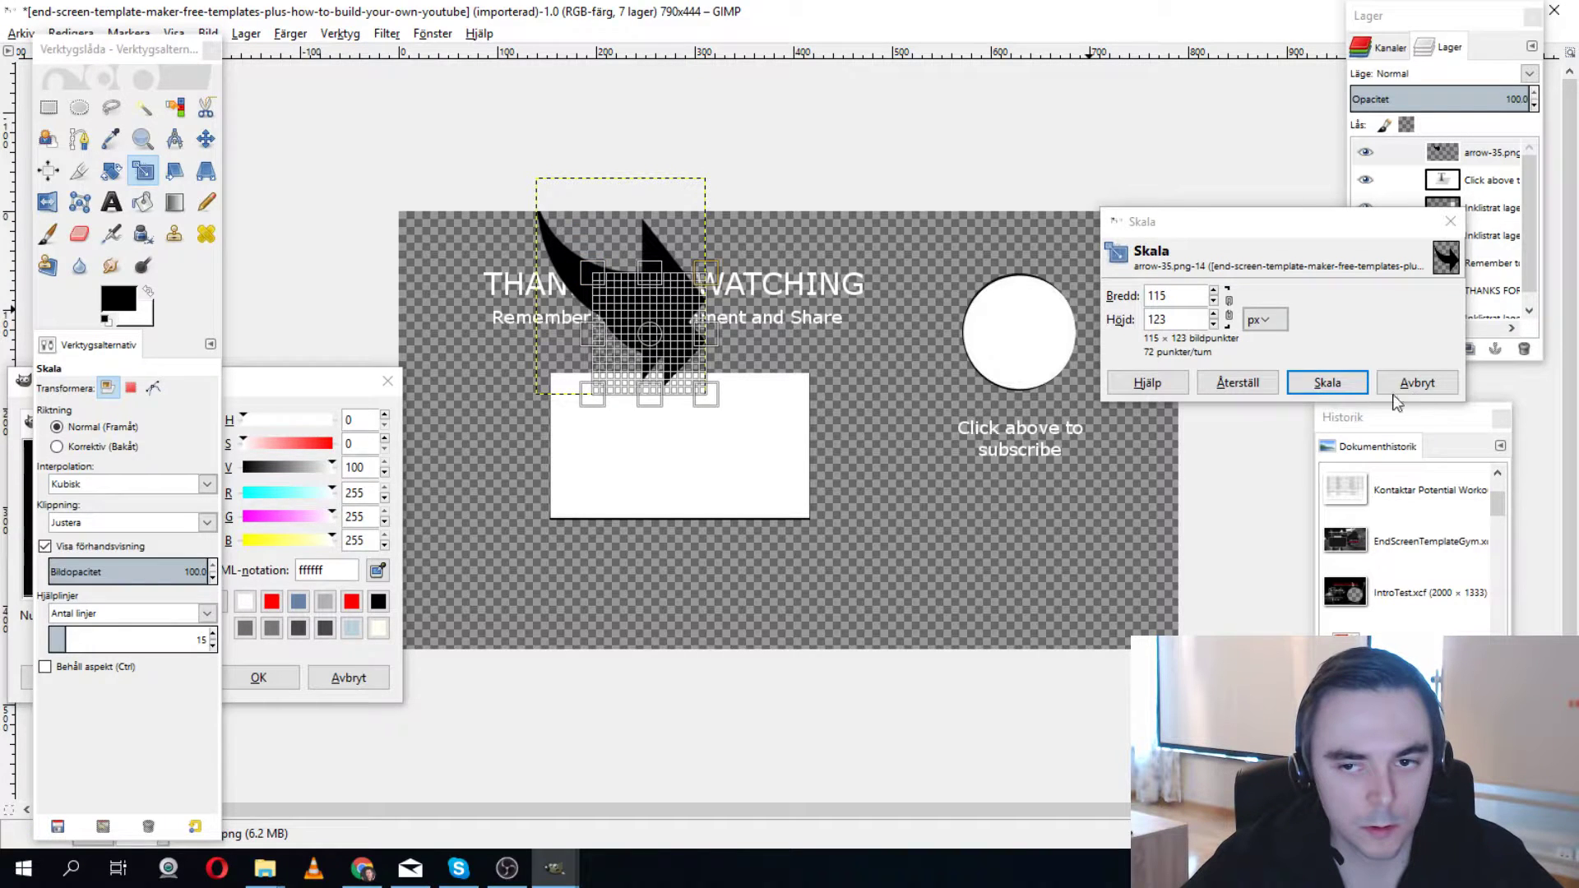
pyautogui.click(1338, 393)
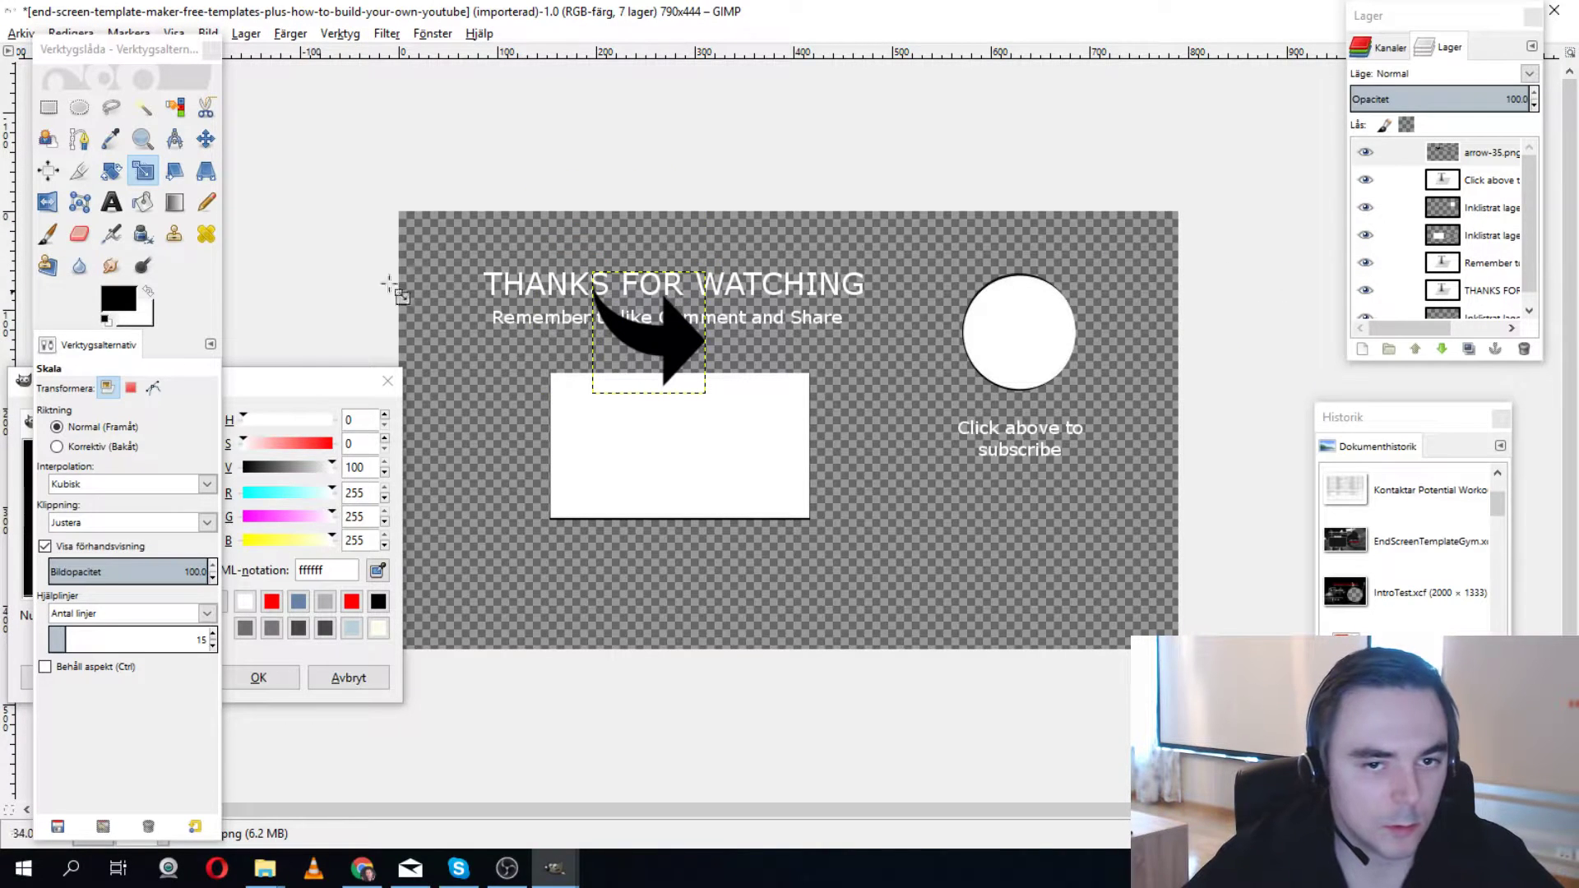
# Rotate the arrow layer by about -91.47° around its center so that the arrowhead points up.
pyautogui.click(120, 180)
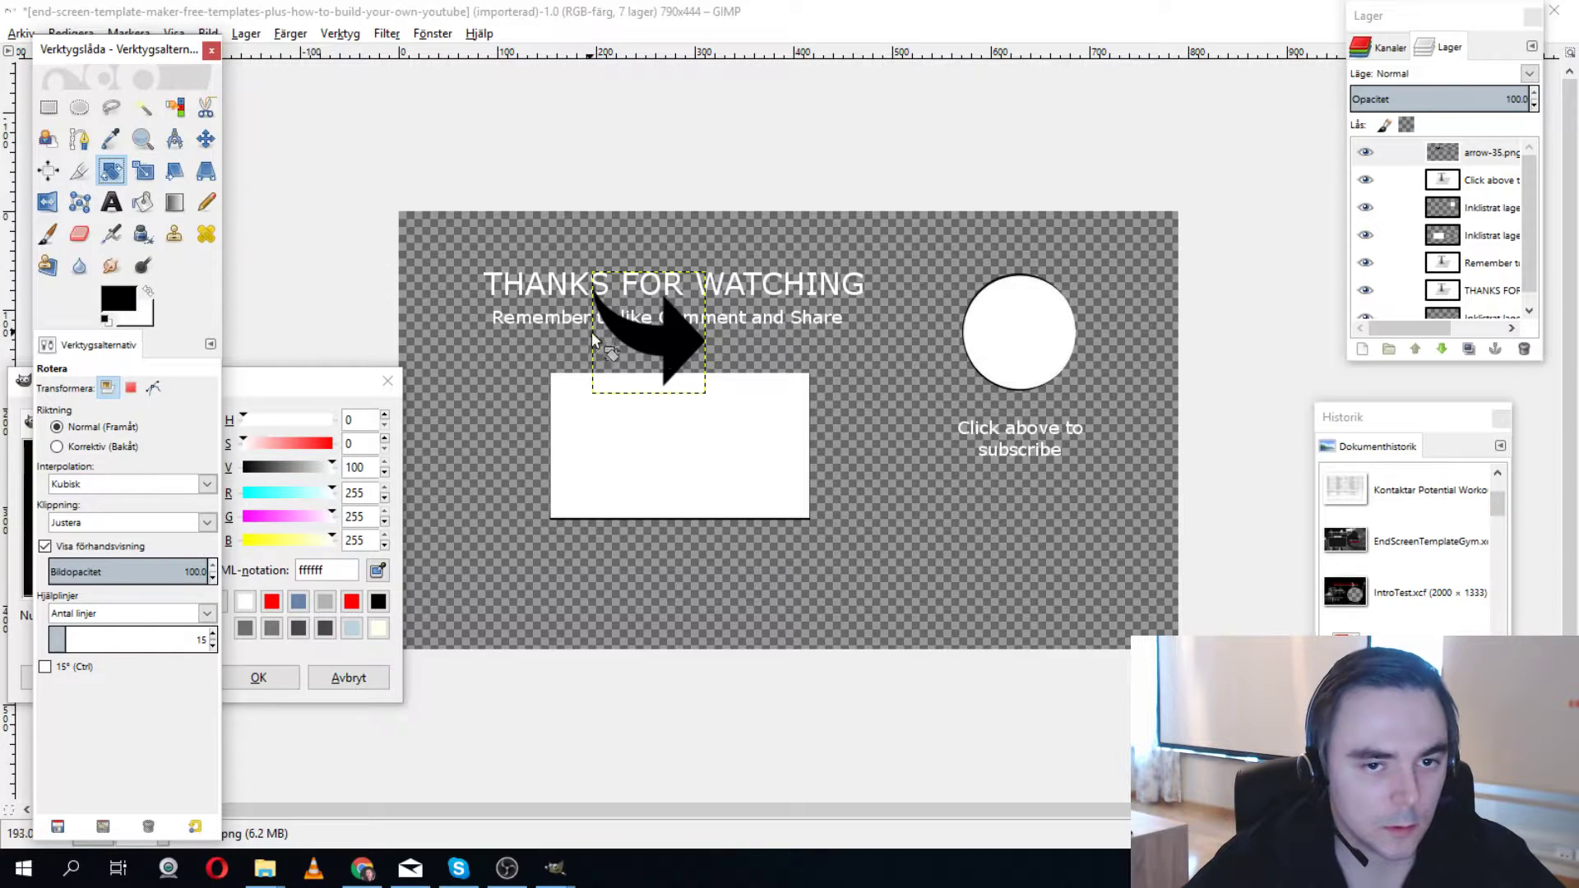
pyautogui.click(644, 327)
pyautogui.click(634, 380)
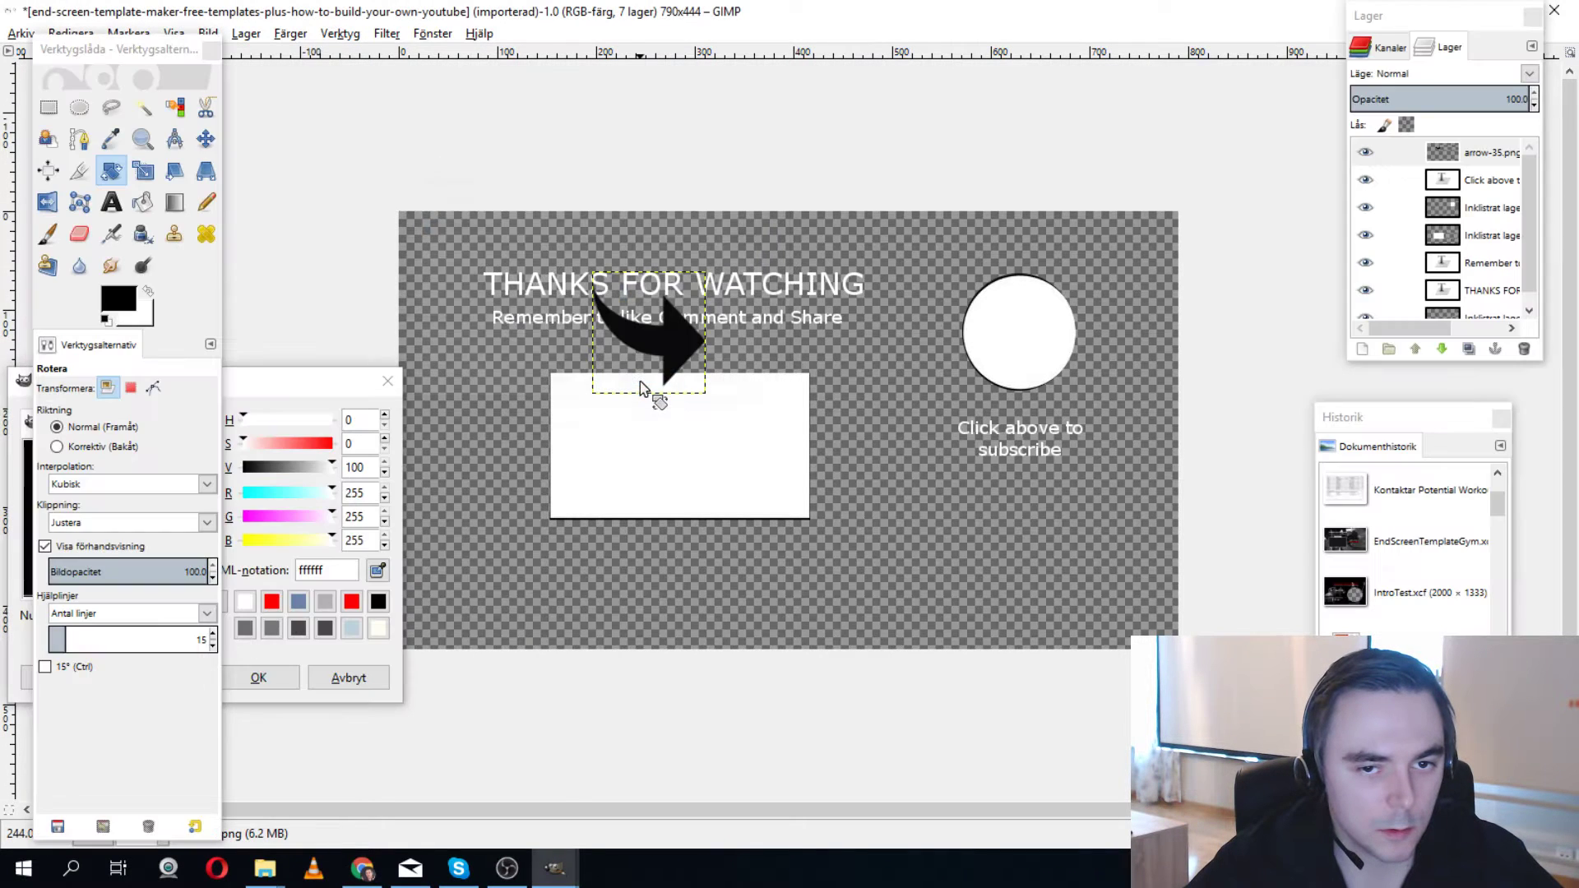
pyautogui.click(628, 349)
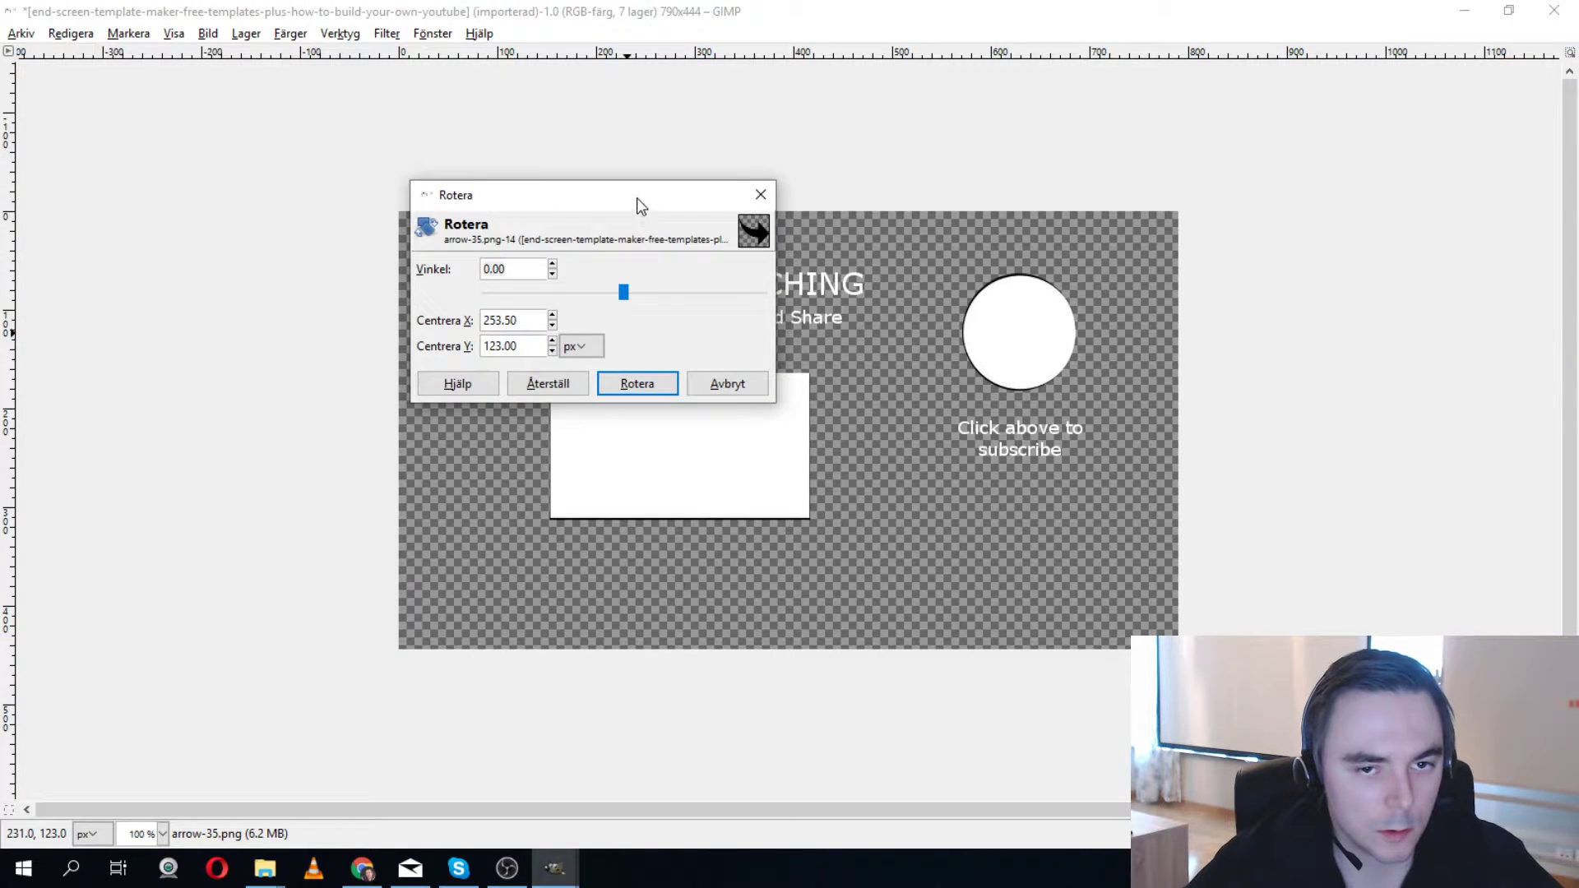
pyautogui.moveTo(638, 204); pyautogui.dragTo(678, 100)
pyautogui.moveTo(607, 380); pyautogui.dragTo(650, 379)
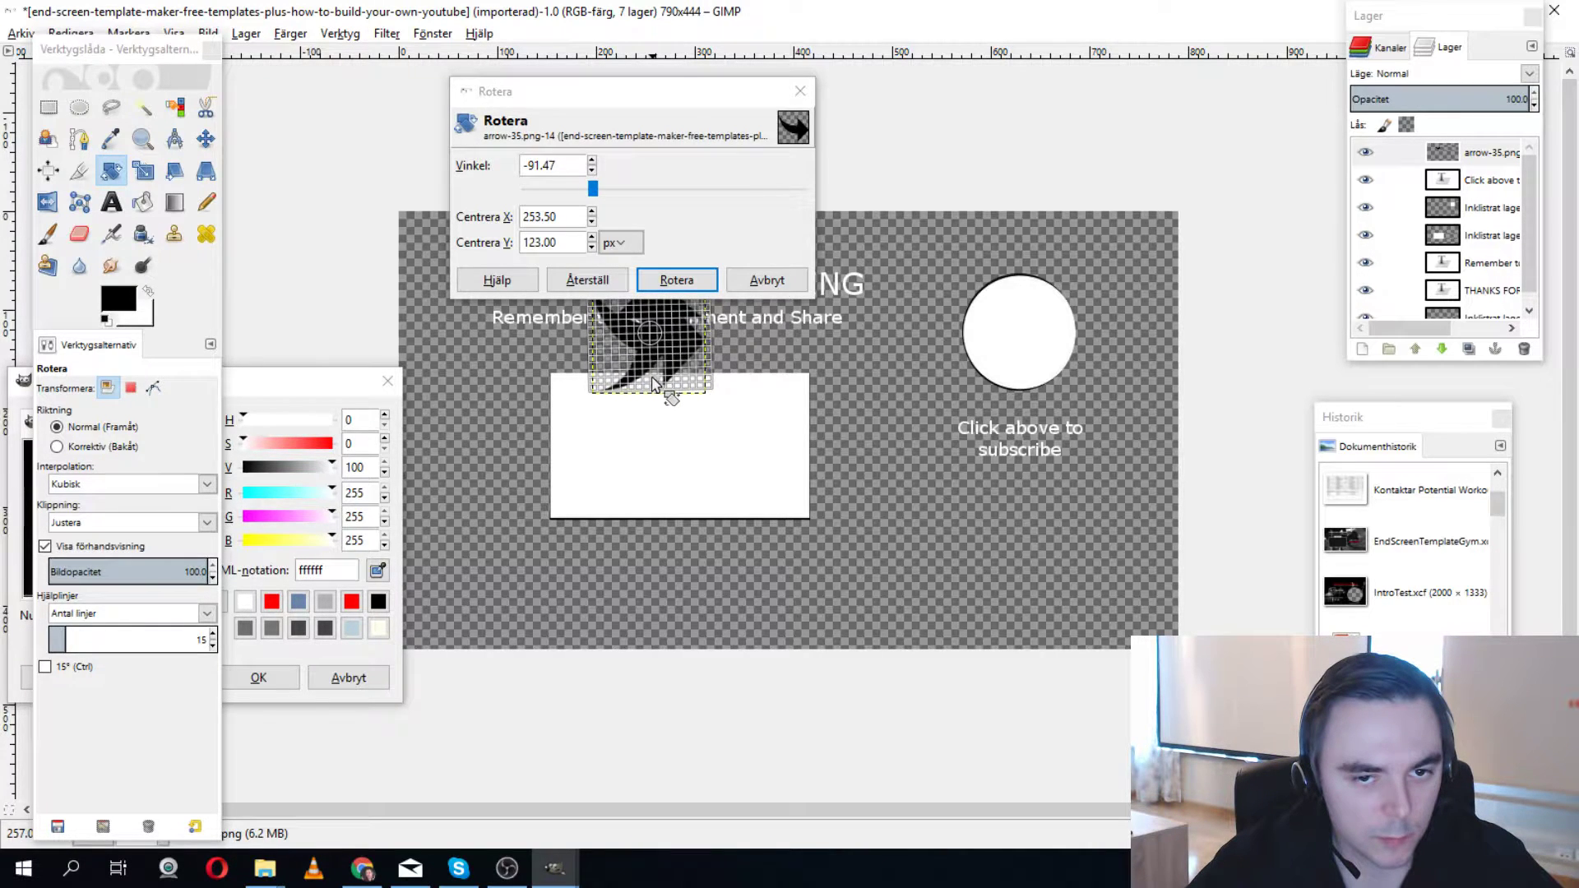
pyautogui.click(676, 279)
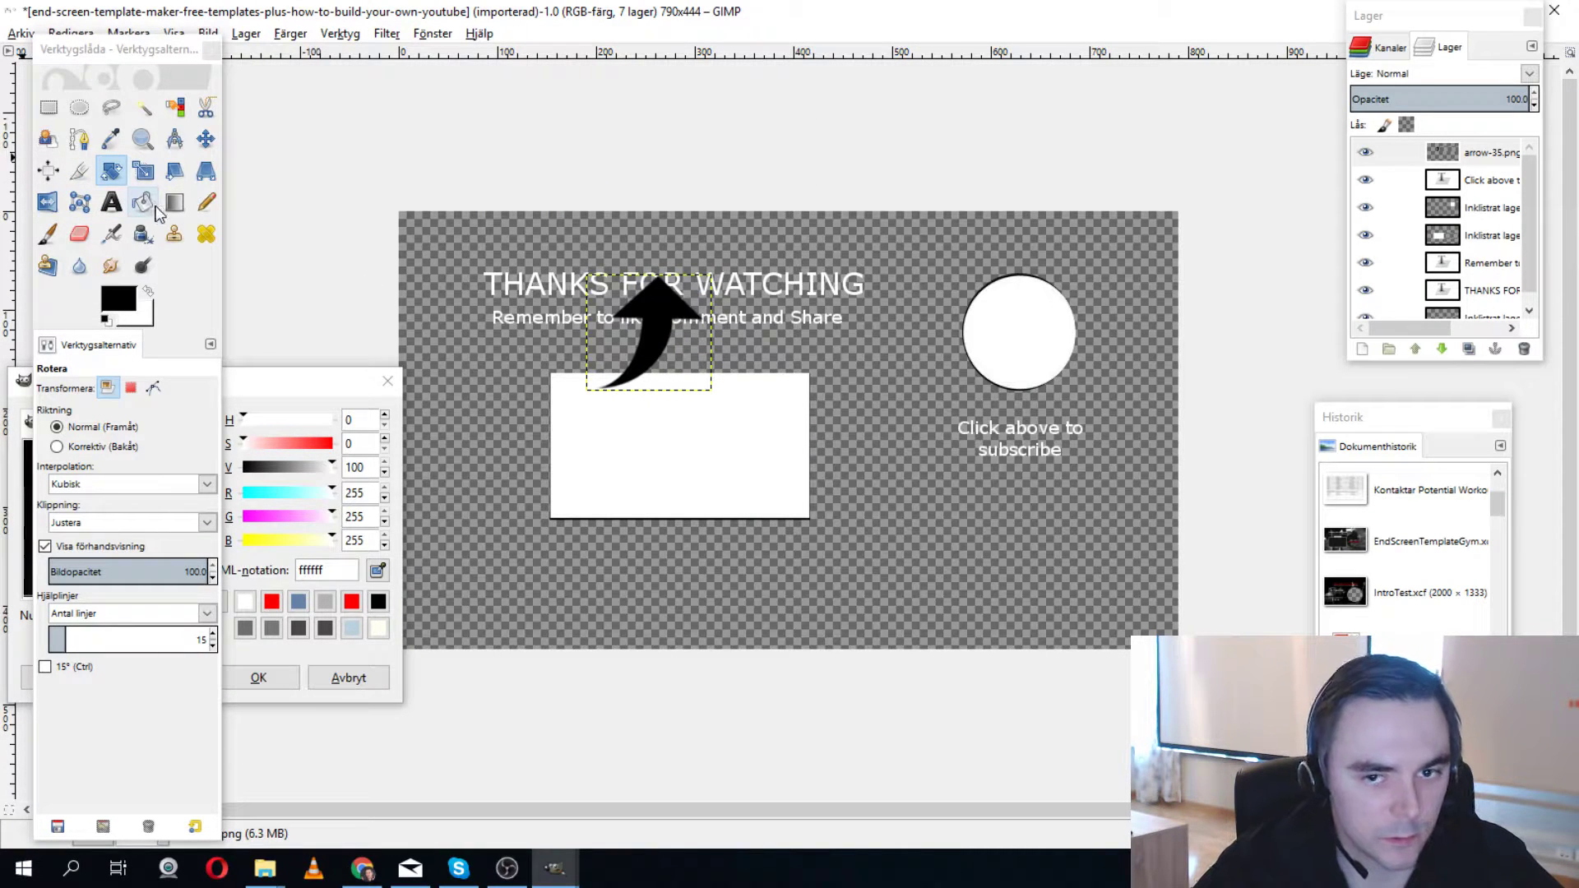
# Rotate the arrow layer counterclockwise so its head points up-left, and move it to the right side of the white circle.
pyautogui.moveTo(646, 374)
pyautogui.mouseDown()
pyautogui.moveTo(668, 387)
pyautogui.moveTo(665, 374)
pyautogui.mouseUp()
pyautogui.click(681, 281)
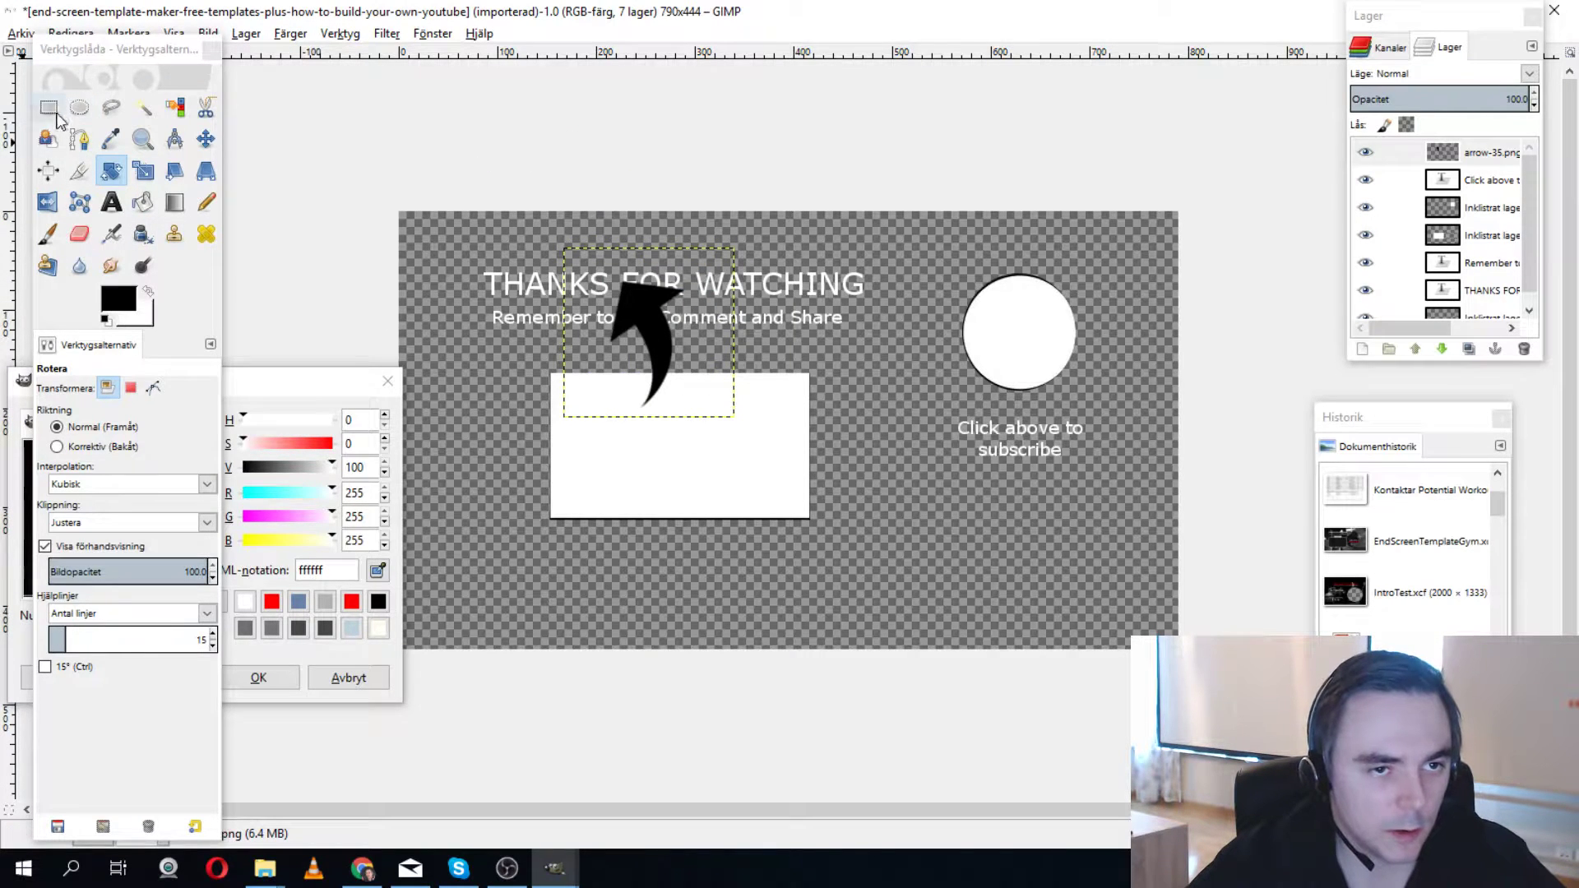
pyautogui.click(207, 138)
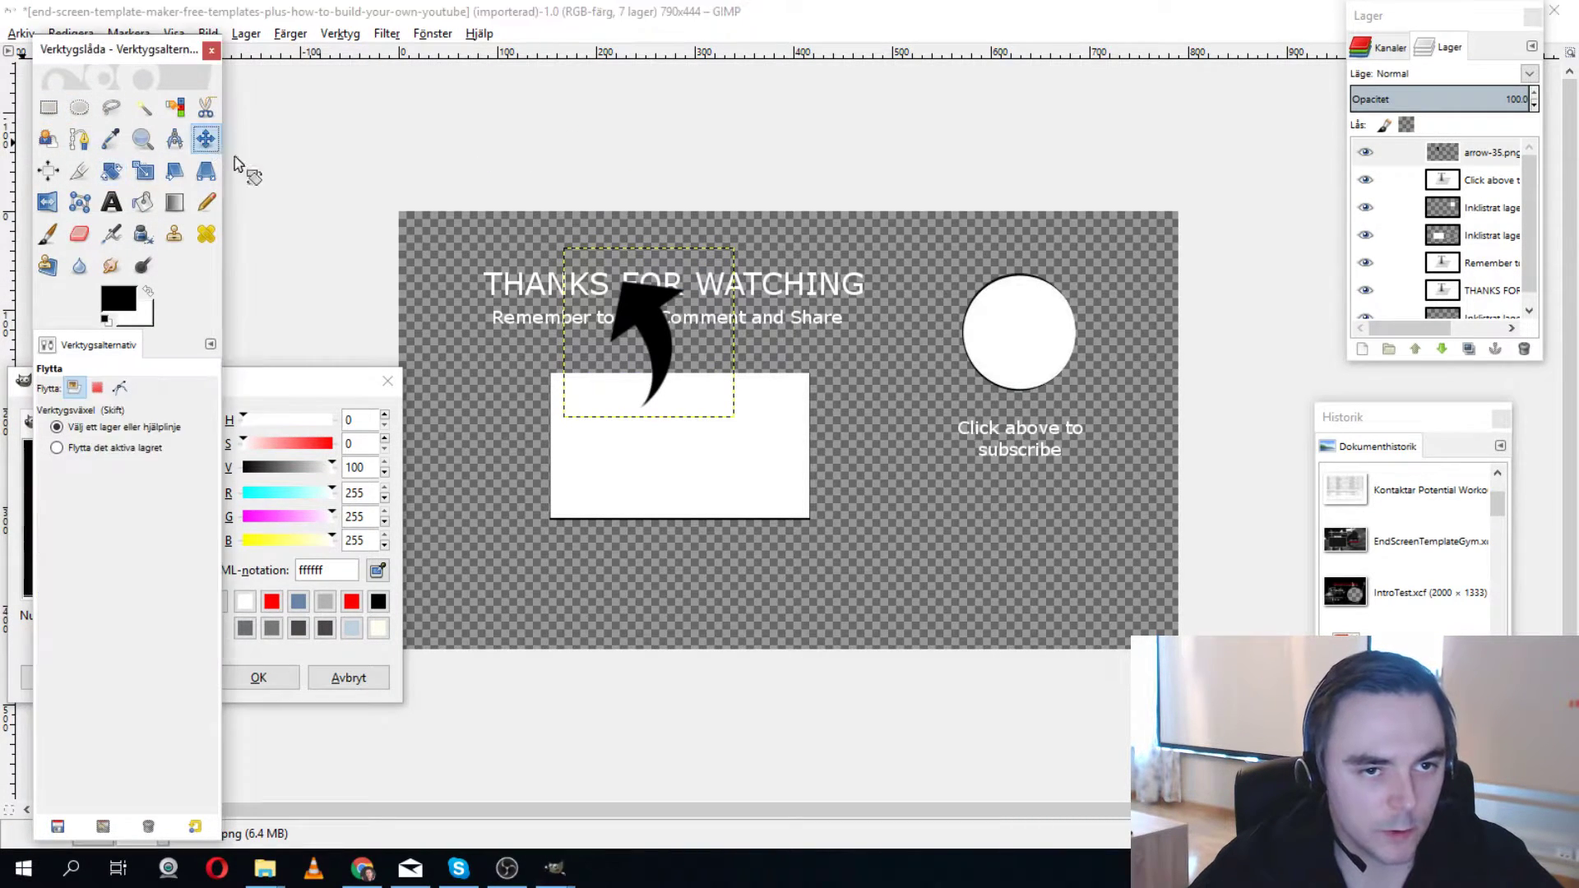
pyautogui.moveTo(609, 317); pyautogui.dragTo(1123, 398)
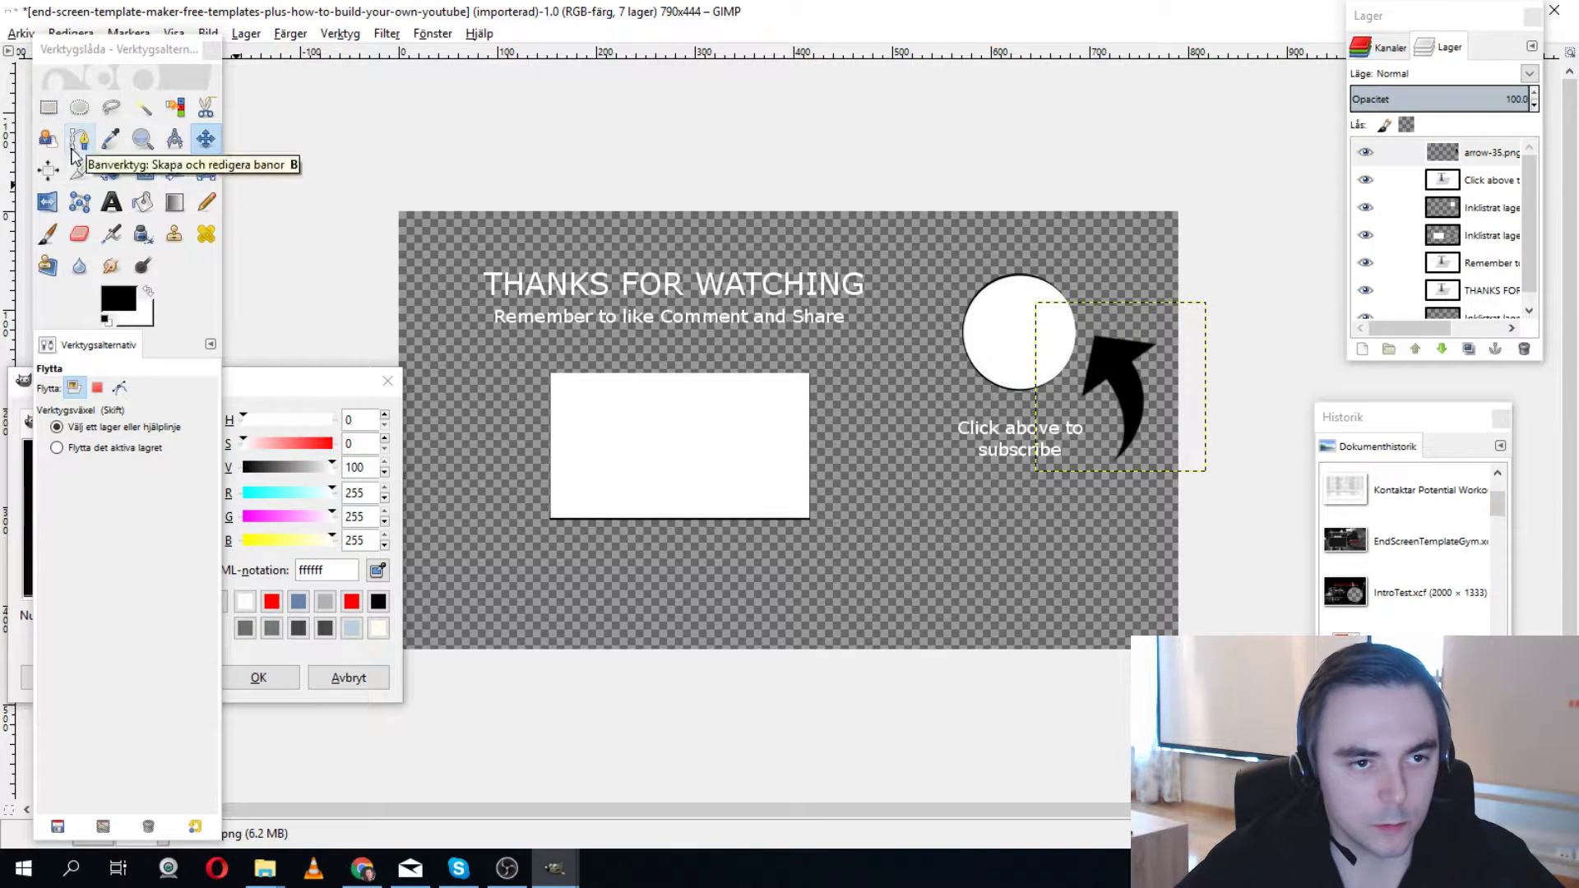
# Shift the "Click above to subscribe" text box down below the arrow's tail, resizing it to about 219 × 58 px.
pyautogui.click(110, 203)
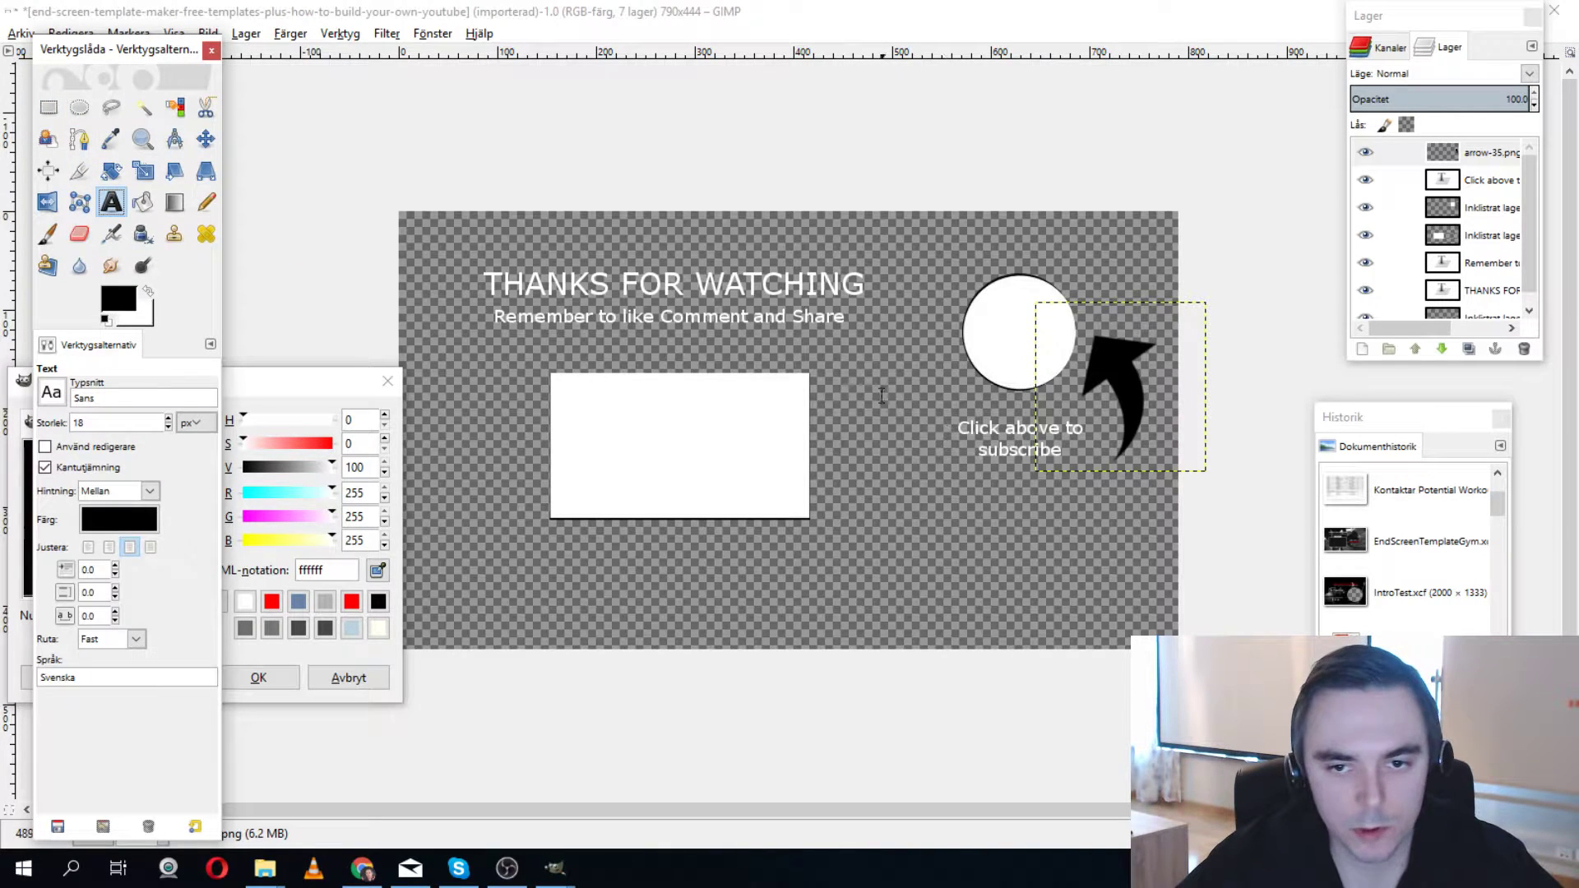
pyautogui.click(980, 448)
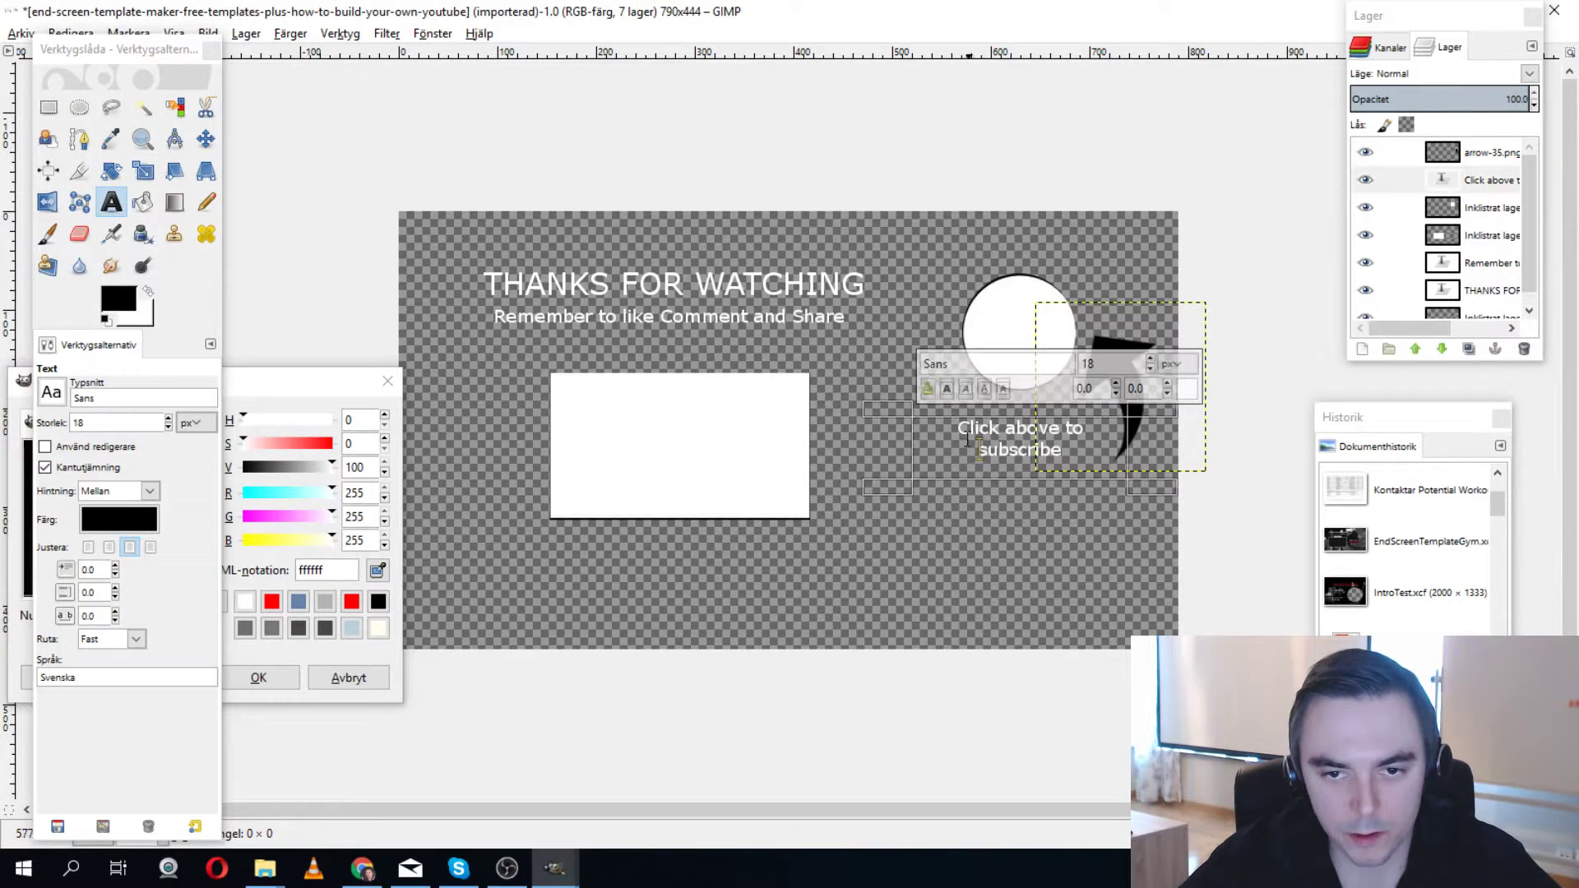
pyautogui.moveTo(1013, 488); pyautogui.dragTo(1014, 527)
pyautogui.moveTo(1000, 415); pyautogui.dragTo(1001, 449)
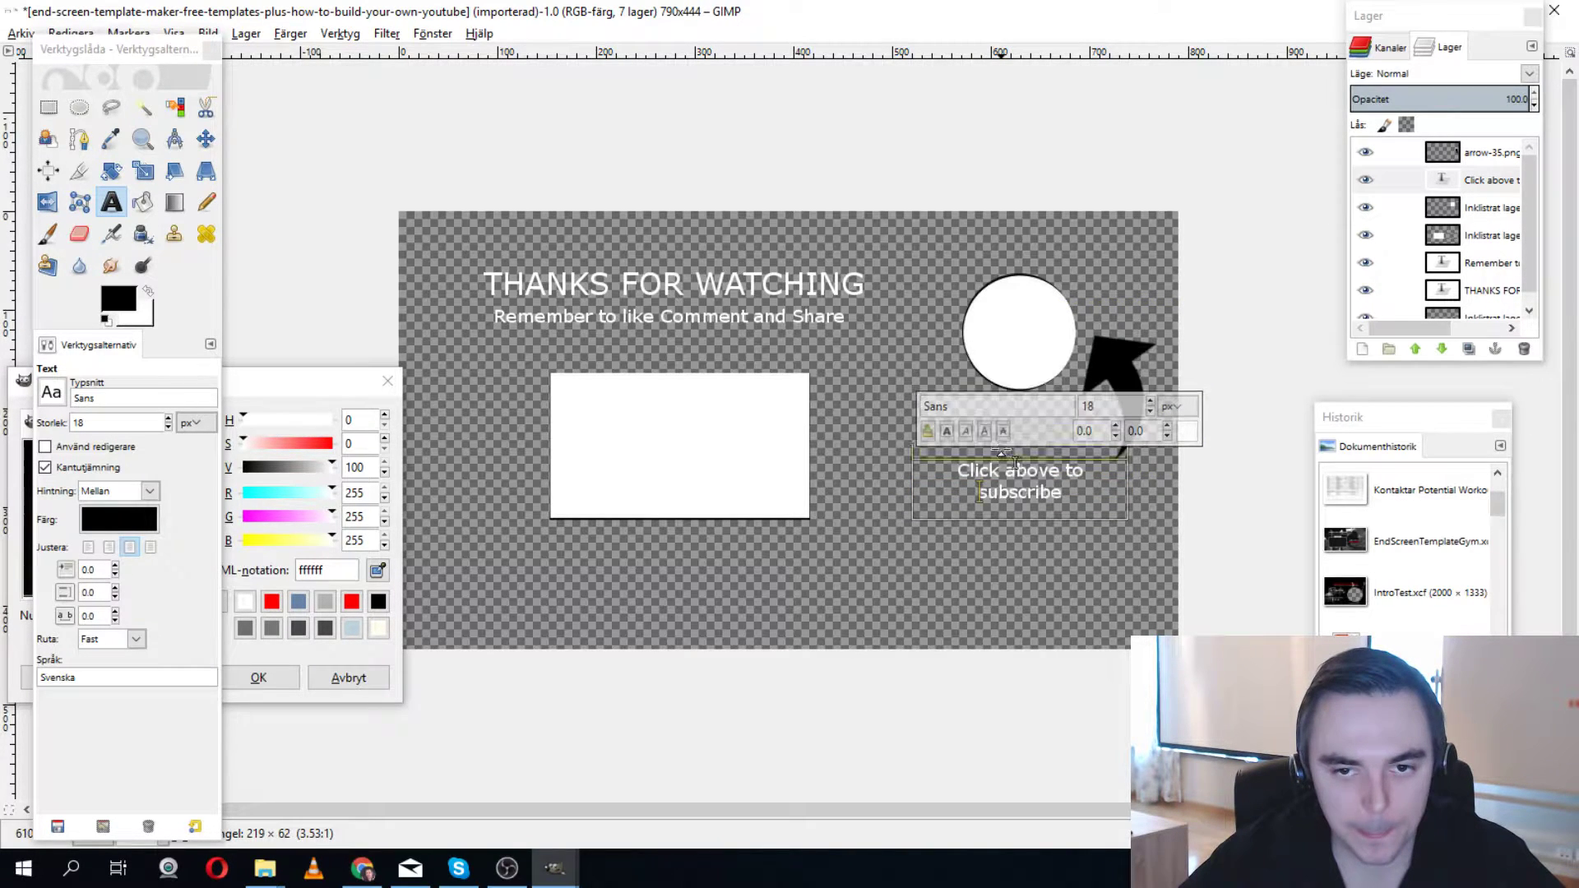
pyautogui.moveTo(1028, 523); pyautogui.dragTo(1028, 528)
pyautogui.moveTo(1029, 454); pyautogui.dragTo(1029, 459)
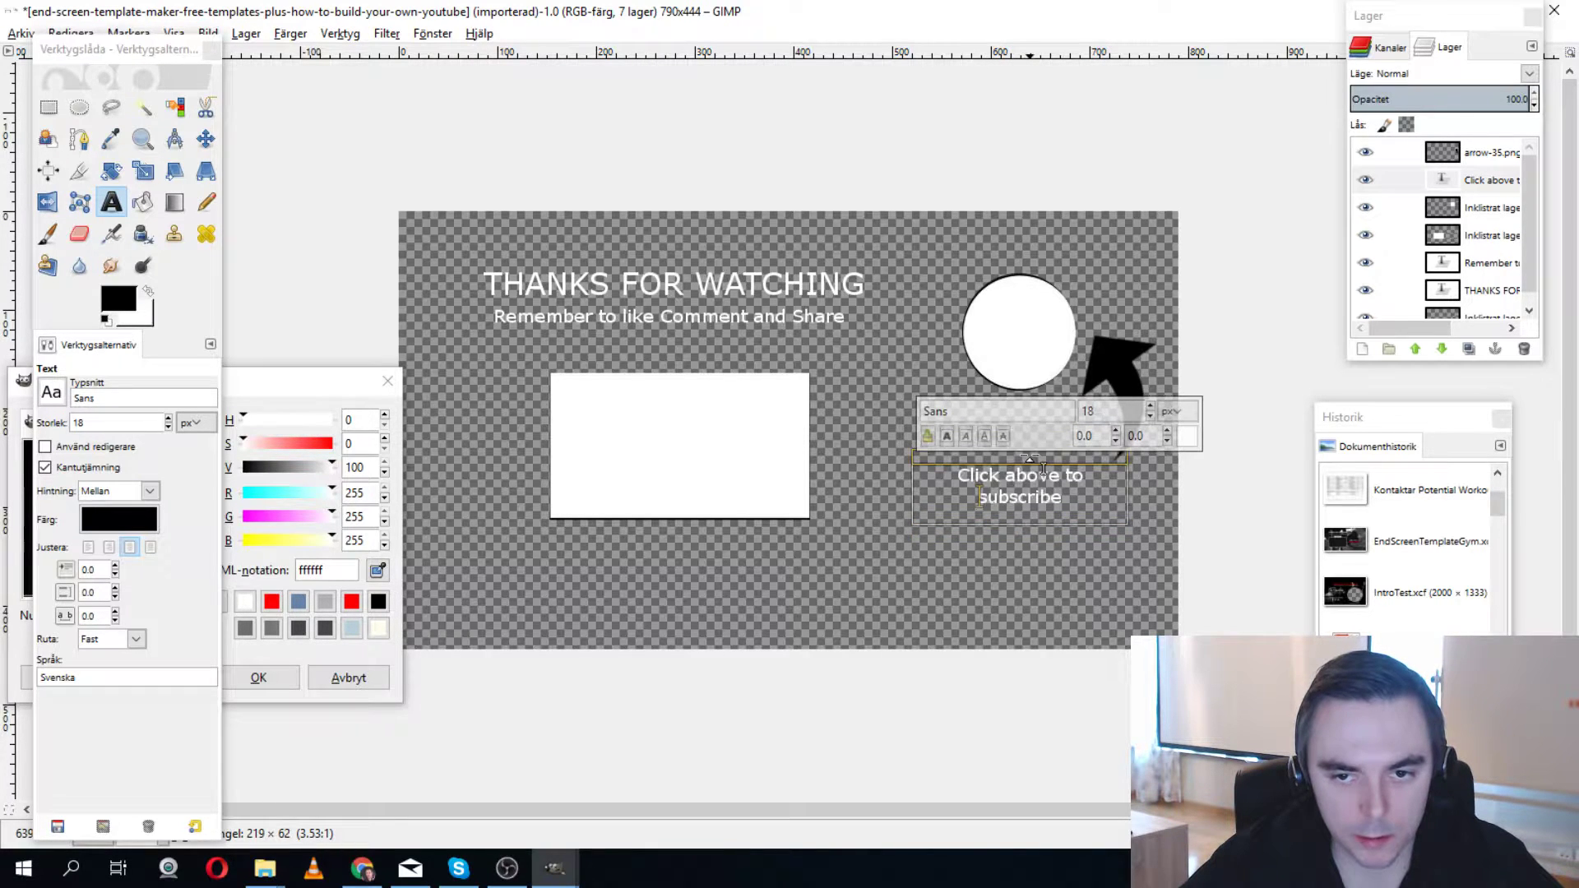
pyautogui.moveTo(1035, 530); pyautogui.dragTo(1035, 533)
pyautogui.click(1036, 459)
pyautogui.click(1037, 459)
pyautogui.hotkey('ctrl', 'z')
pyautogui.moveTo(1024, 534); pyautogui.dragTo(1024, 540)
pyautogui.moveTo(1034, 455); pyautogui.dragTo(1033, 465)
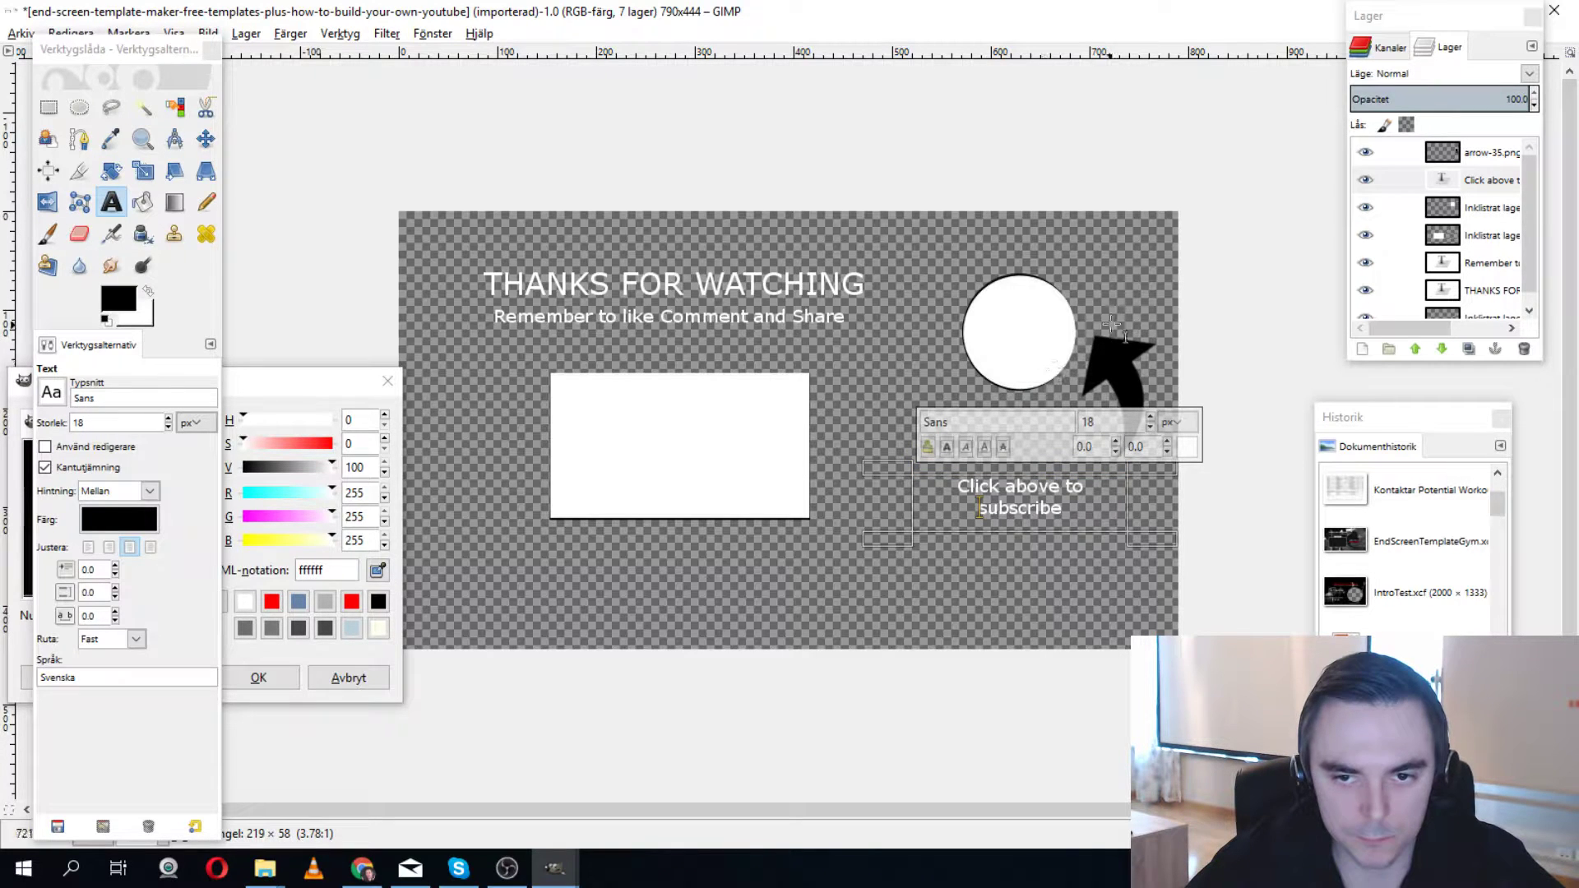
pyautogui.click(1145, 296)
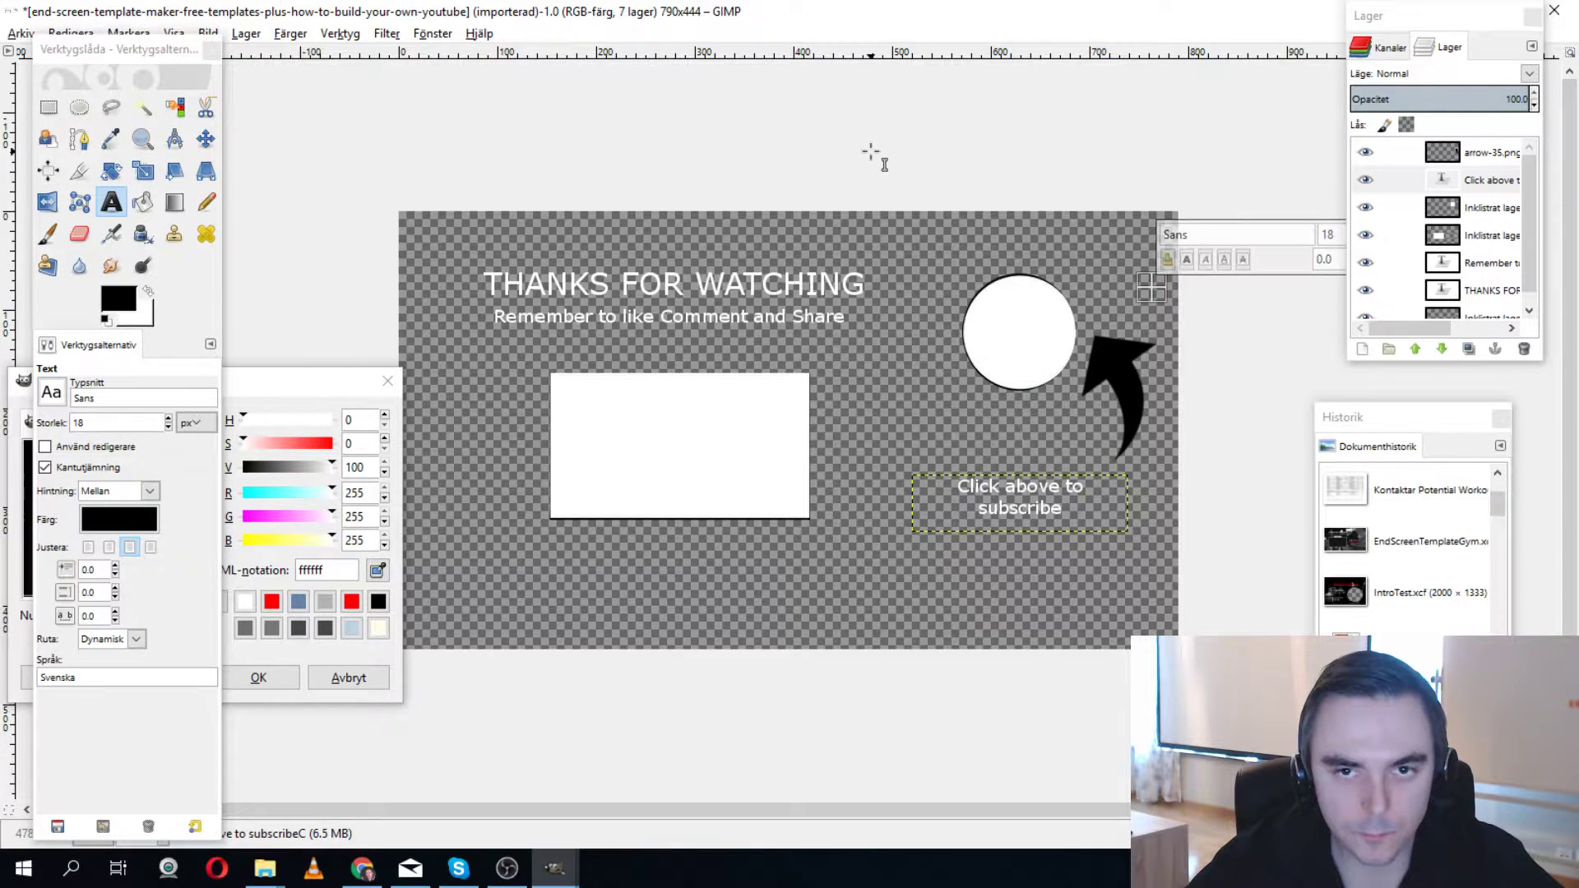
pyautogui.moveTo(866, 58)
pyautogui.mouseDown()
pyautogui.moveTo(836, 519)
pyautogui.moveTo(895, 57)
pyautogui.moveTo(879, 46)
pyautogui.mouseUp()
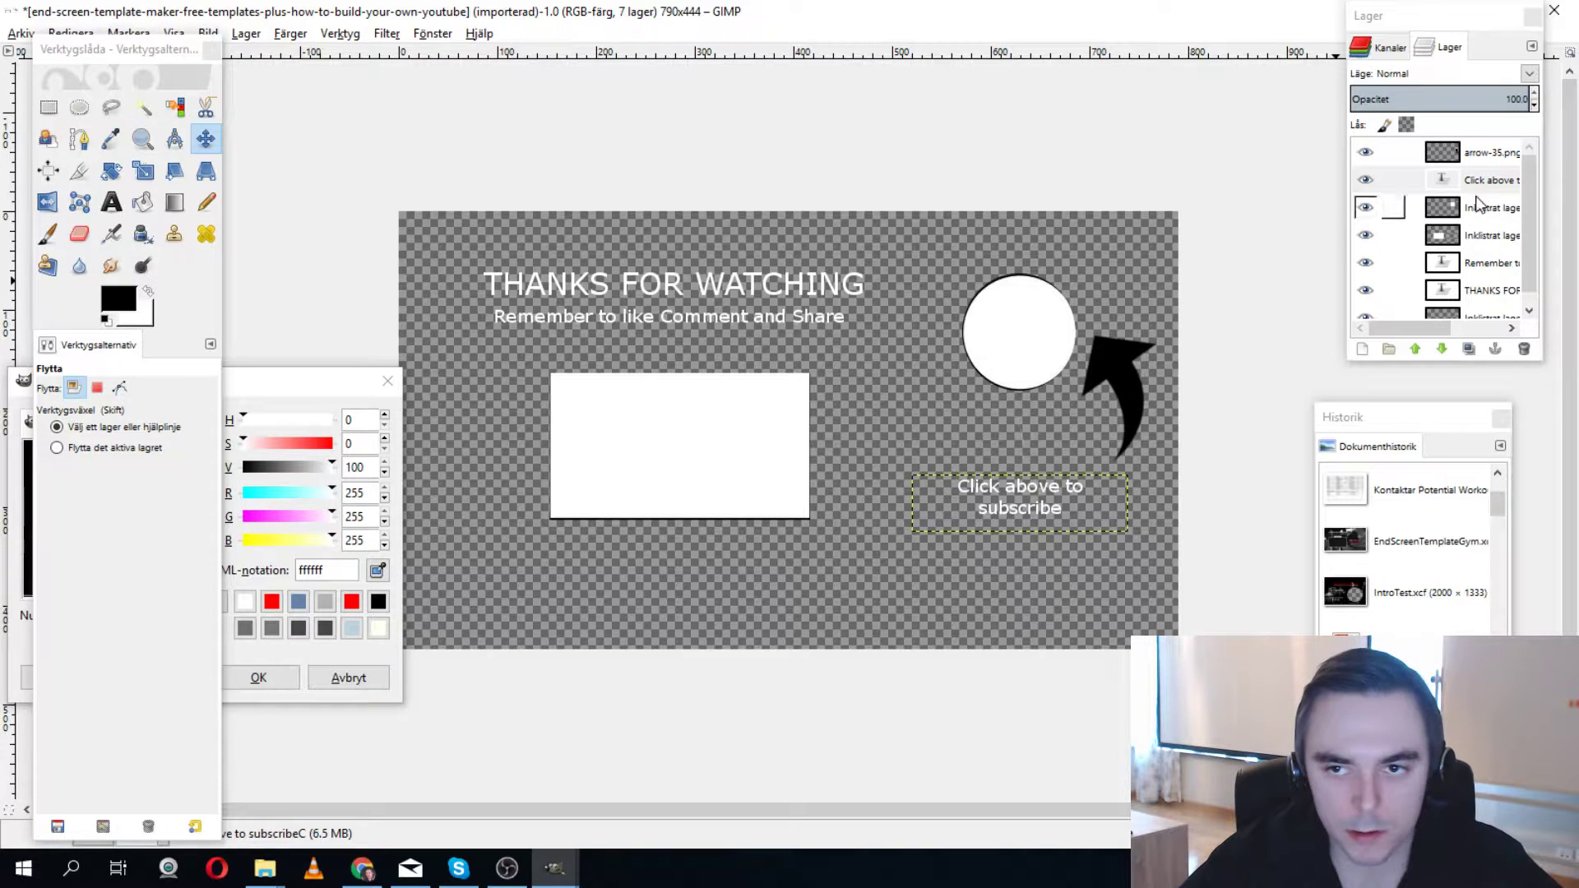
# Select a rectangle of about 171 × 173 px around the arrow on the arrow-35.png layer, and cut and paste it as a floating selection.
pyautogui.click(1480, 153)
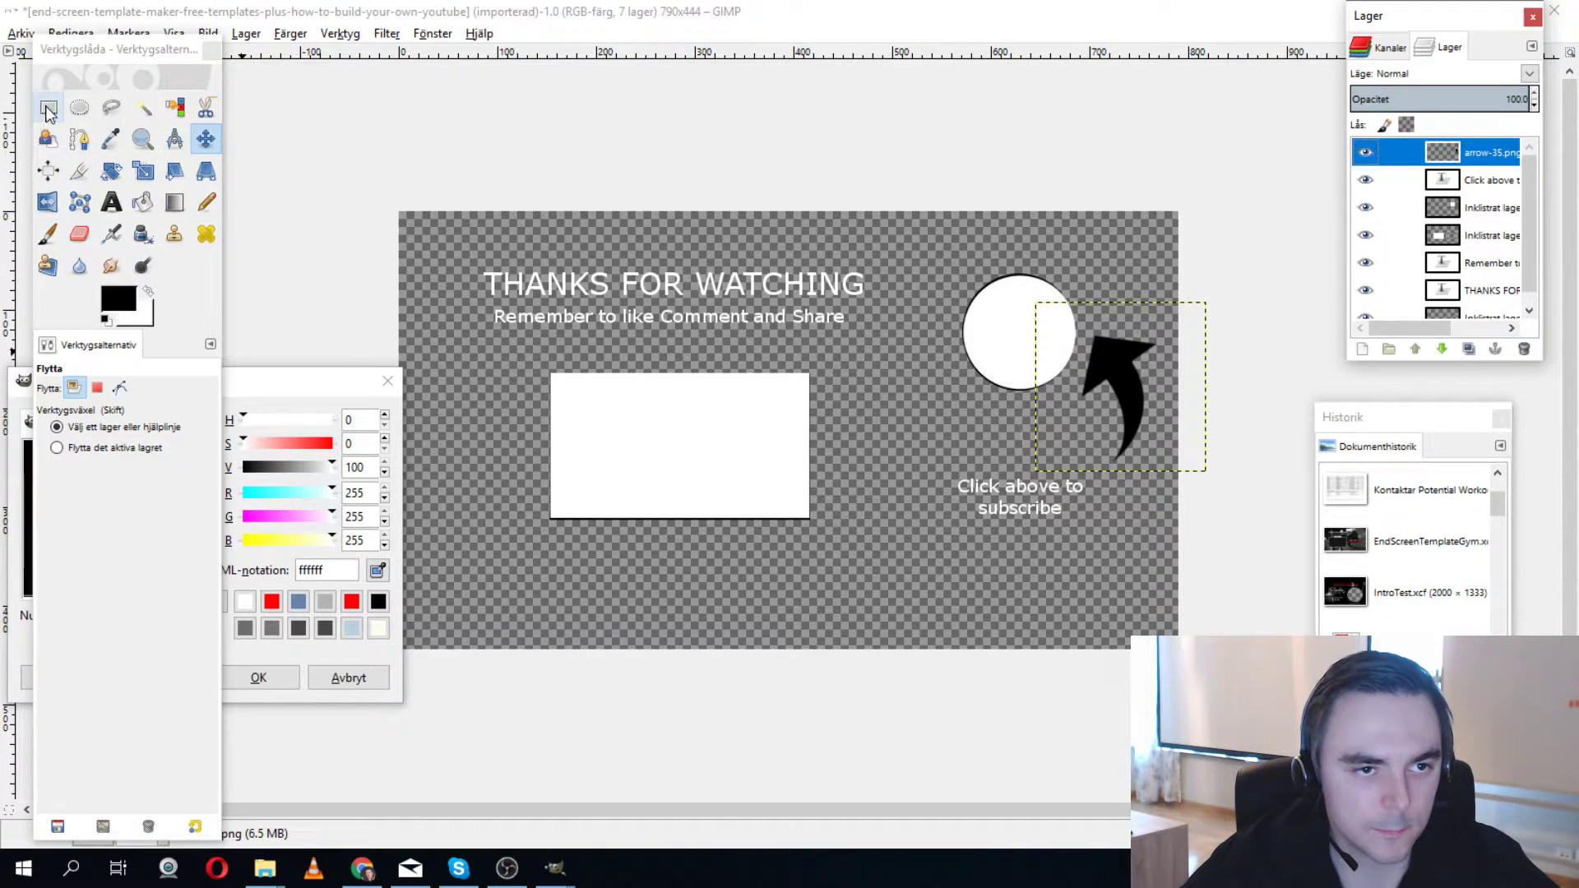
pyautogui.click(48, 108)
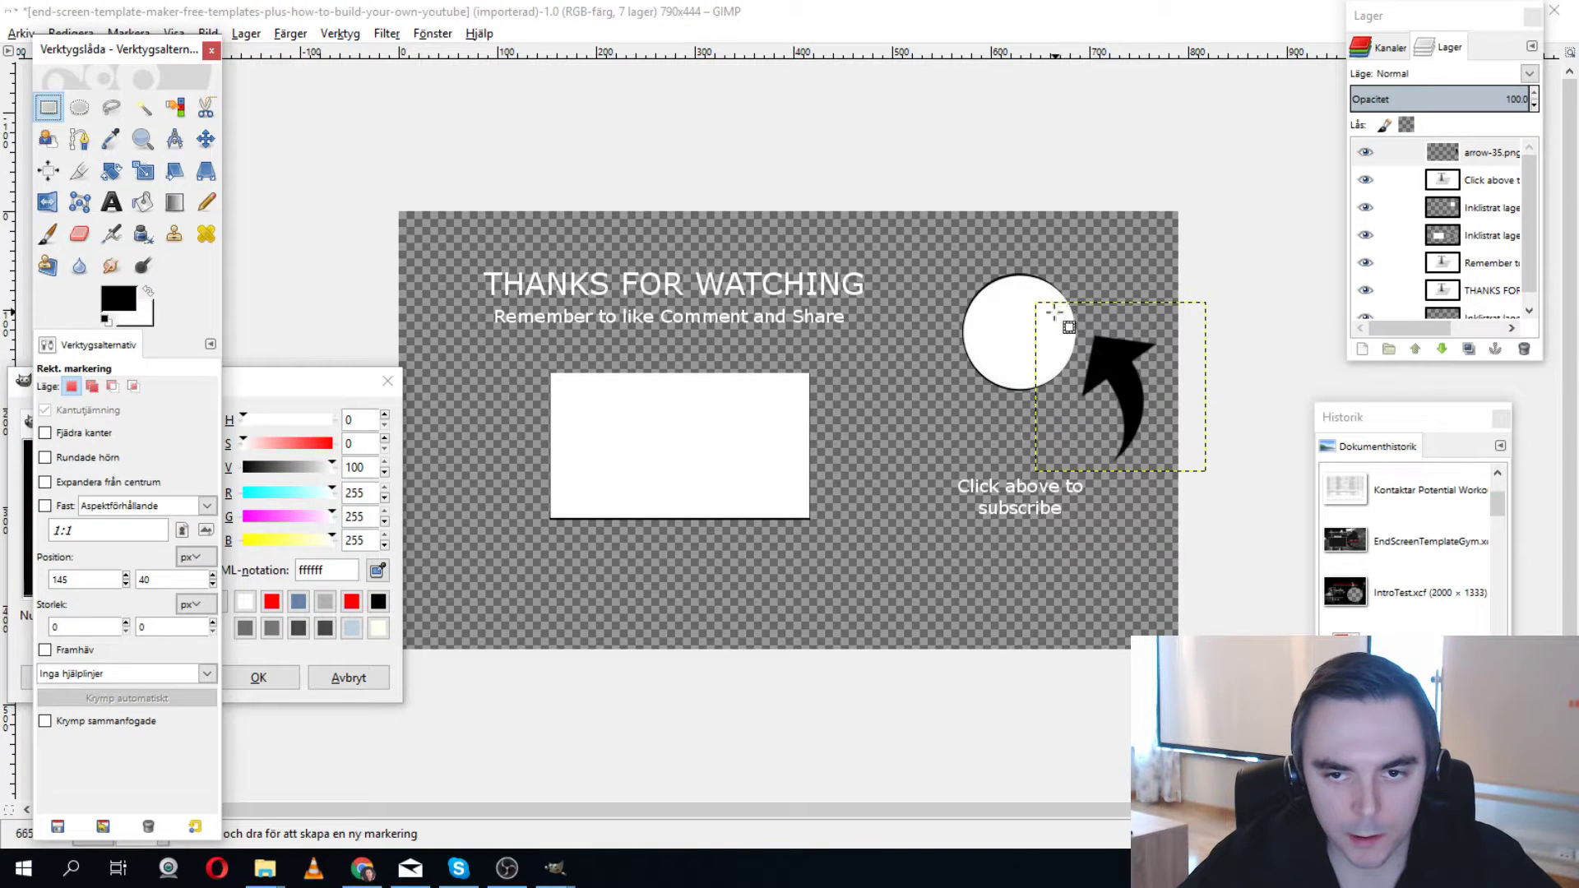
pyautogui.moveTo(1035, 303); pyautogui.dragTo(1204, 472)
pyautogui.press('ctrl')
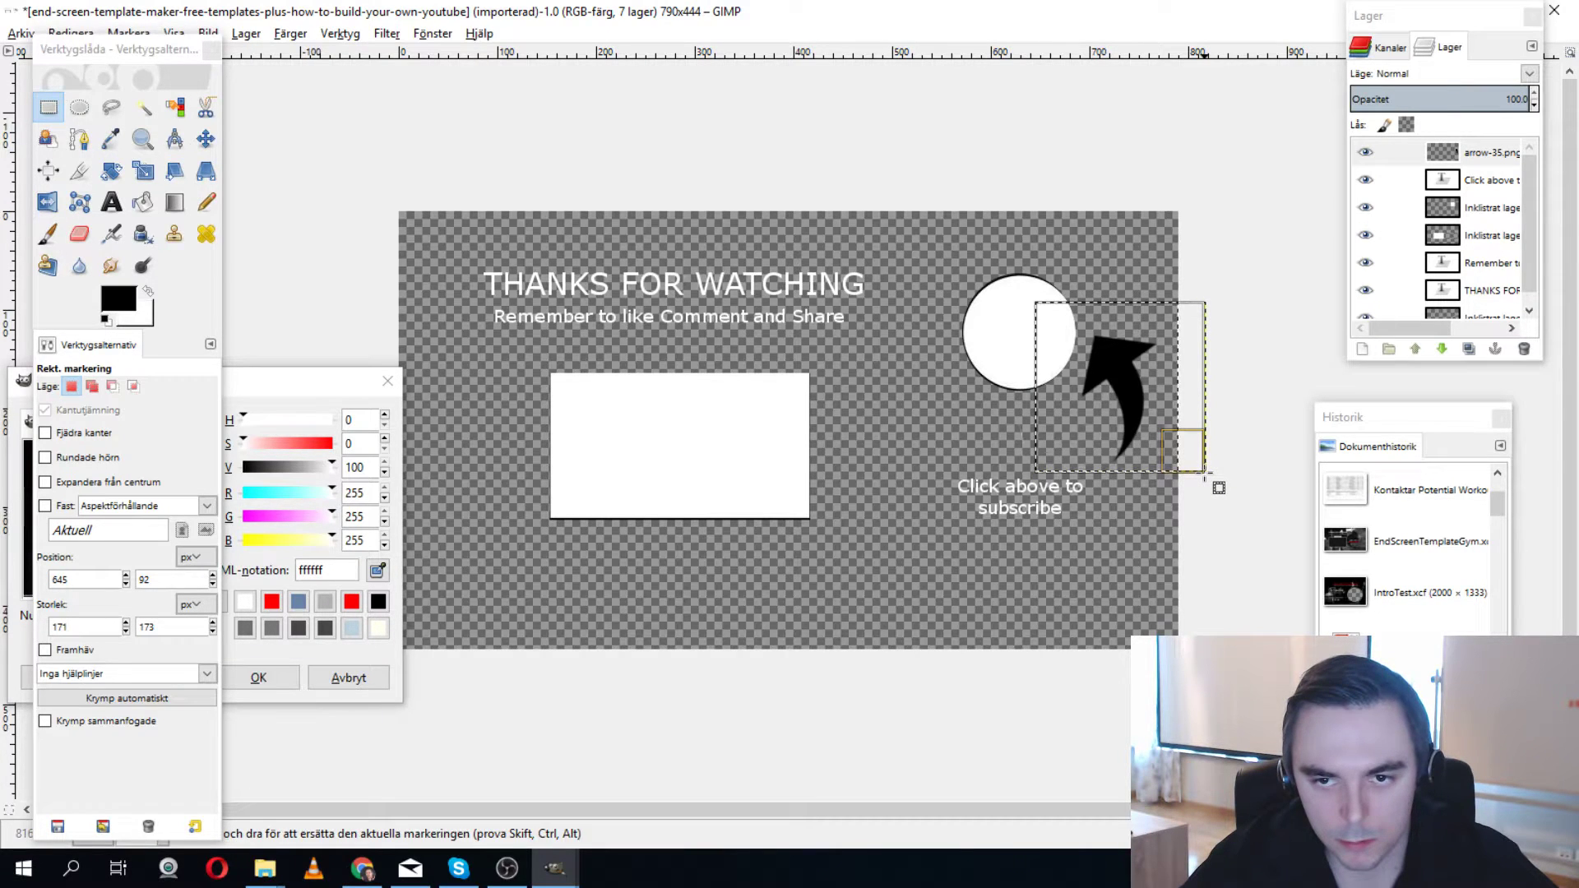
pyautogui.hotkey('ctrl', 'x')
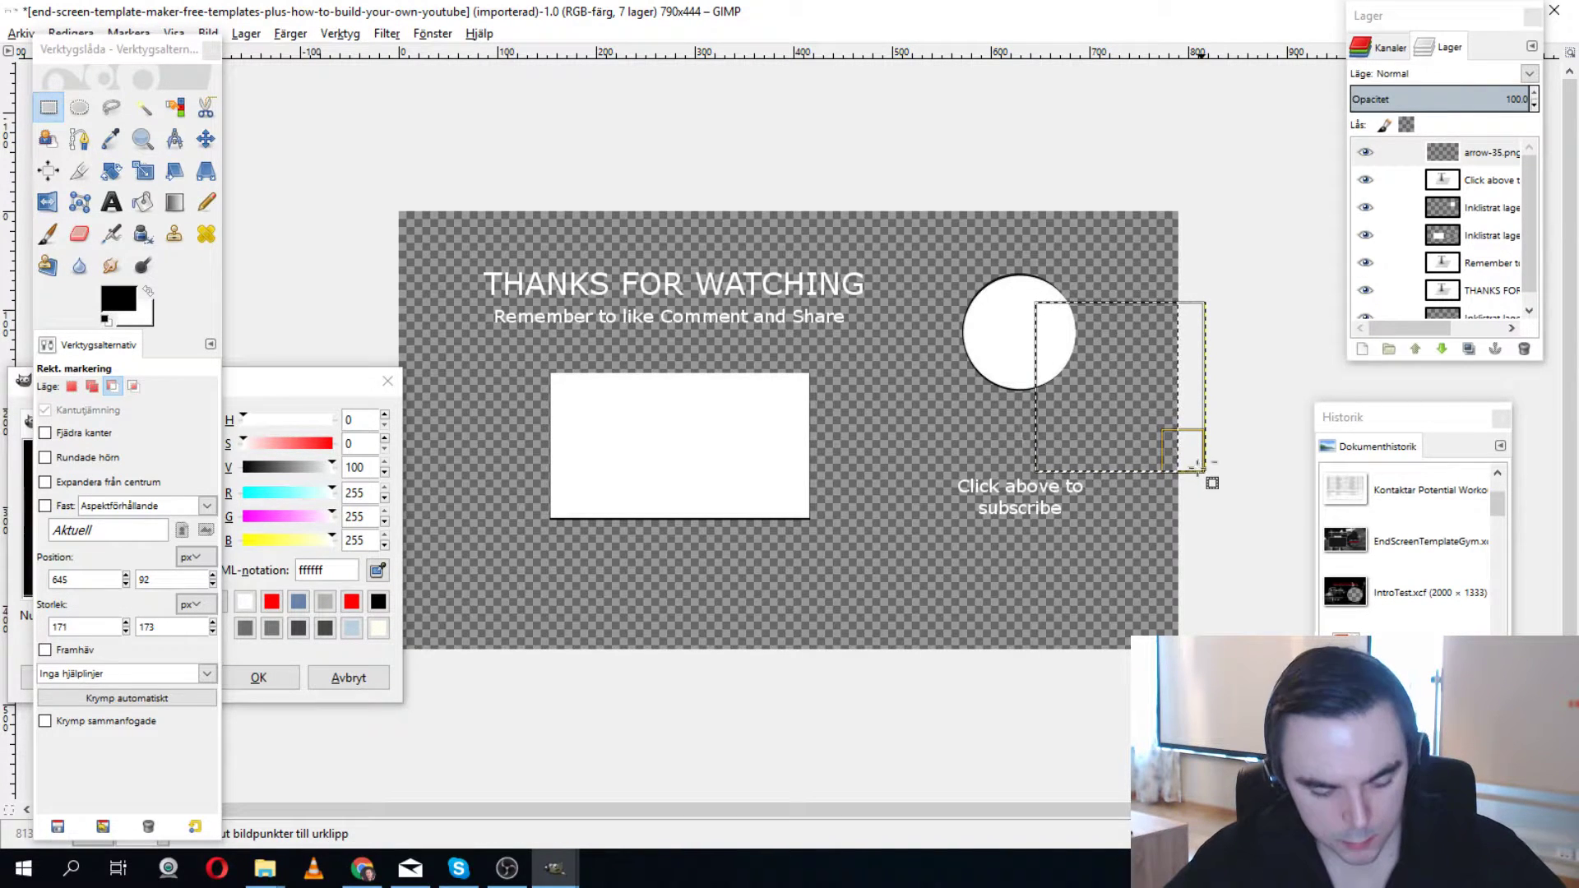
pyautogui.hotkey('ctrl', 'v')
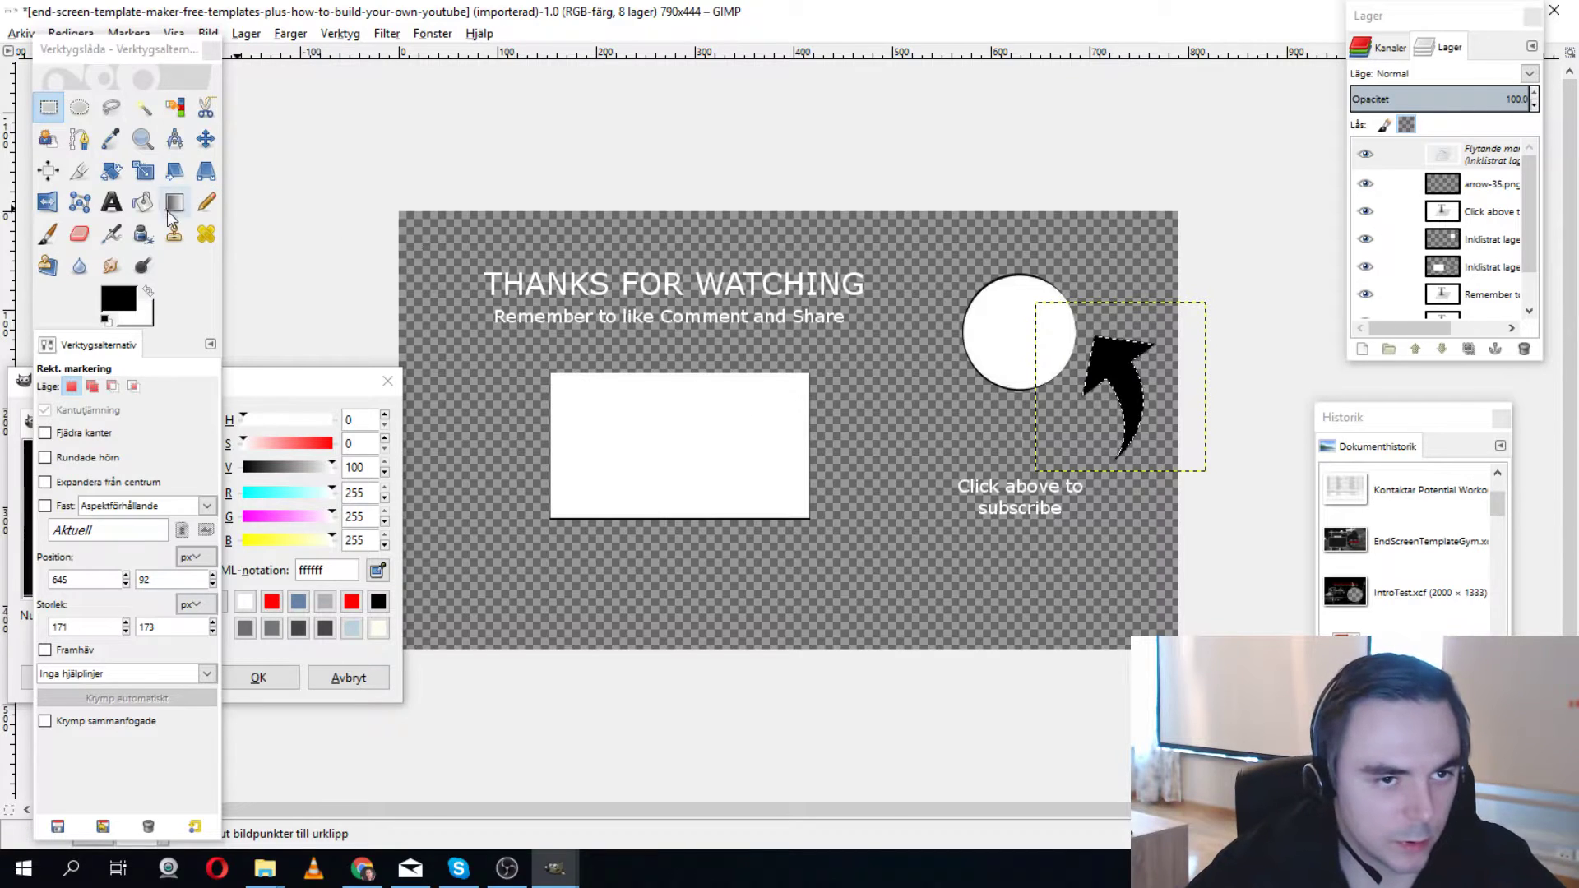
# Fill the whole floating arrow selection with white as the foreground colour and anchor it to the arrow-35.png layer.
pyautogui.click(142, 201)
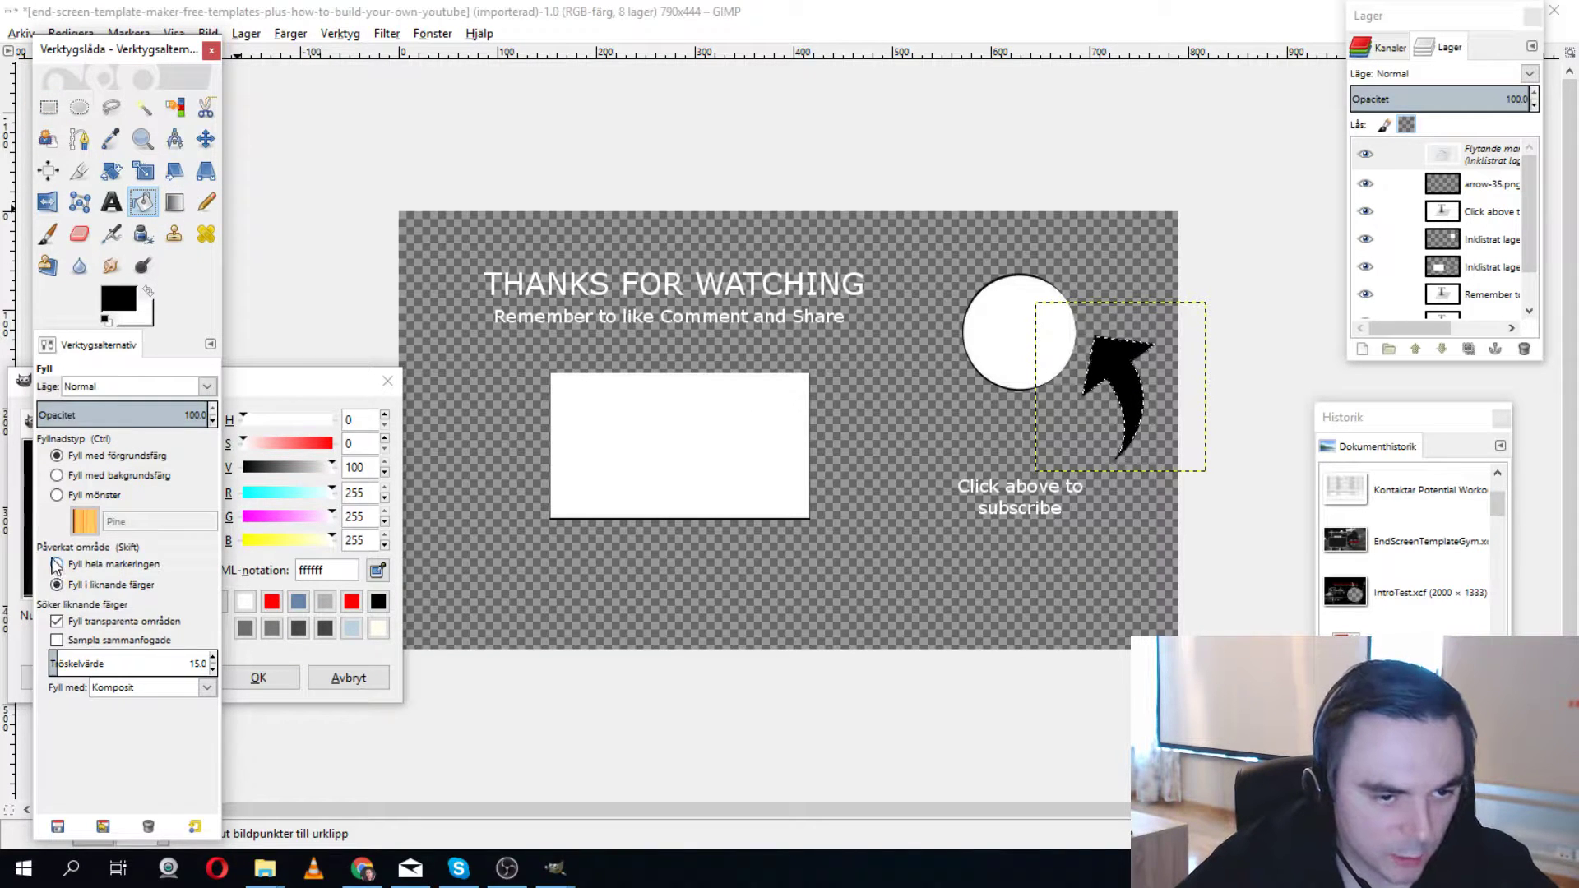
pyautogui.click(55, 564)
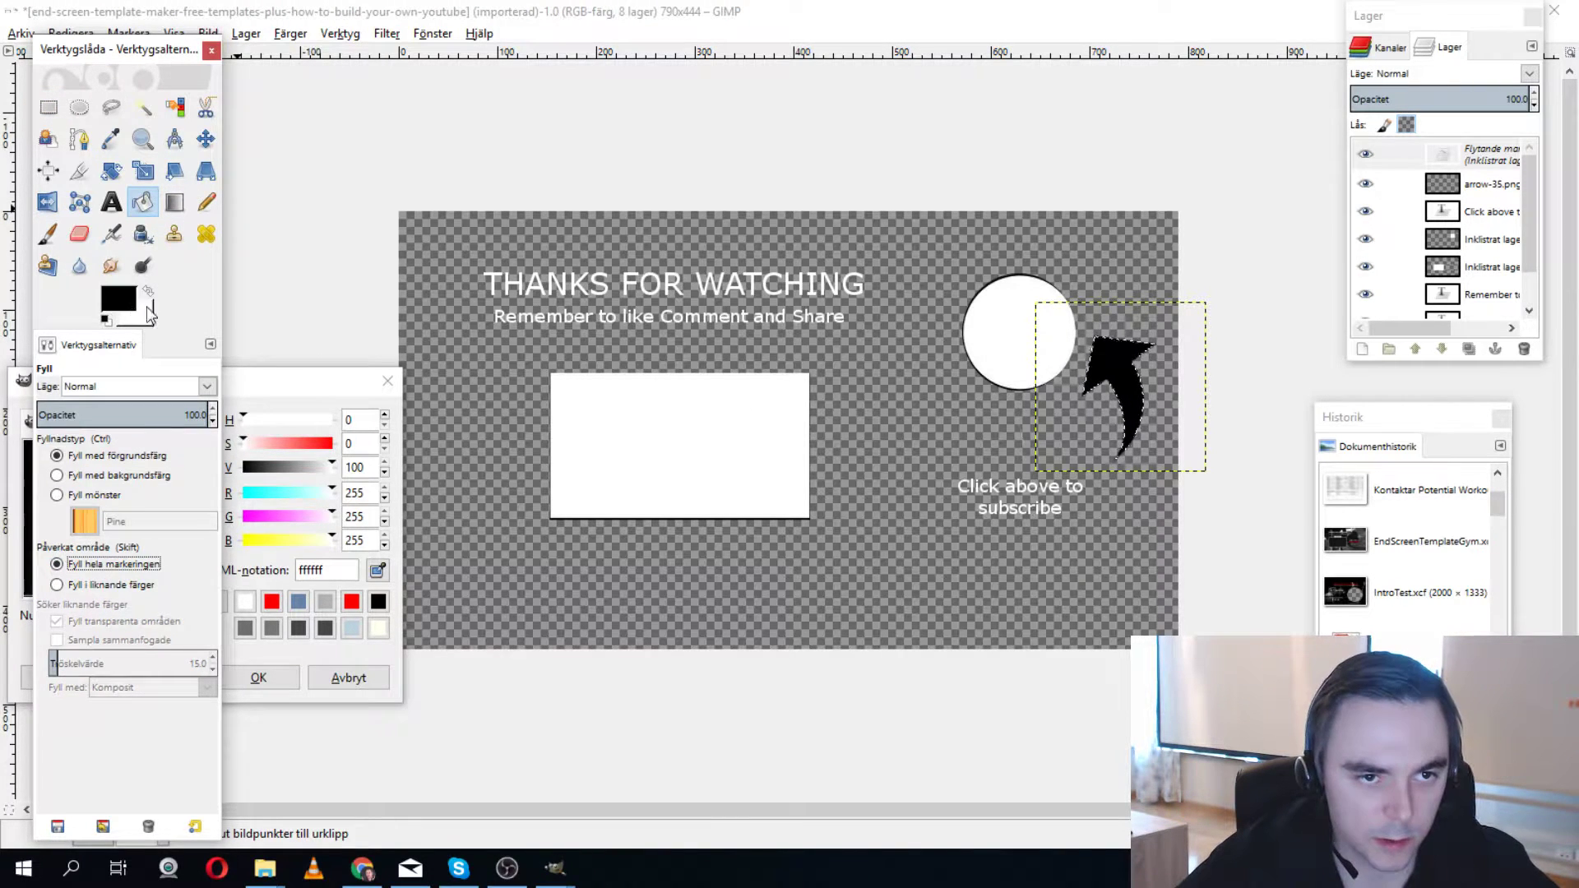
pyautogui.click(147, 291)
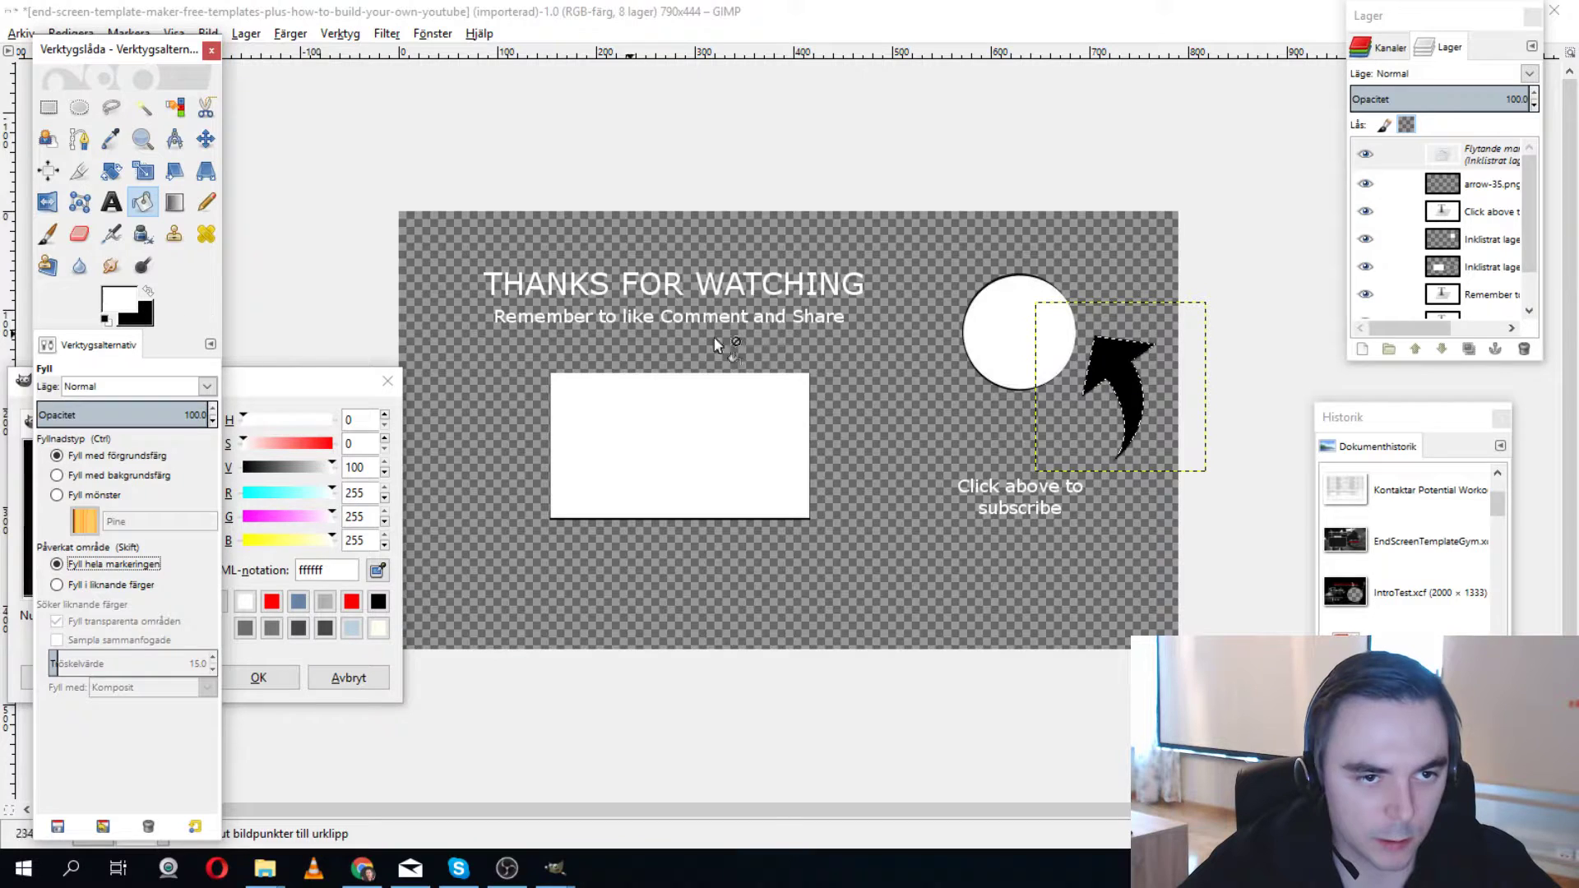
pyautogui.click(1123, 378)
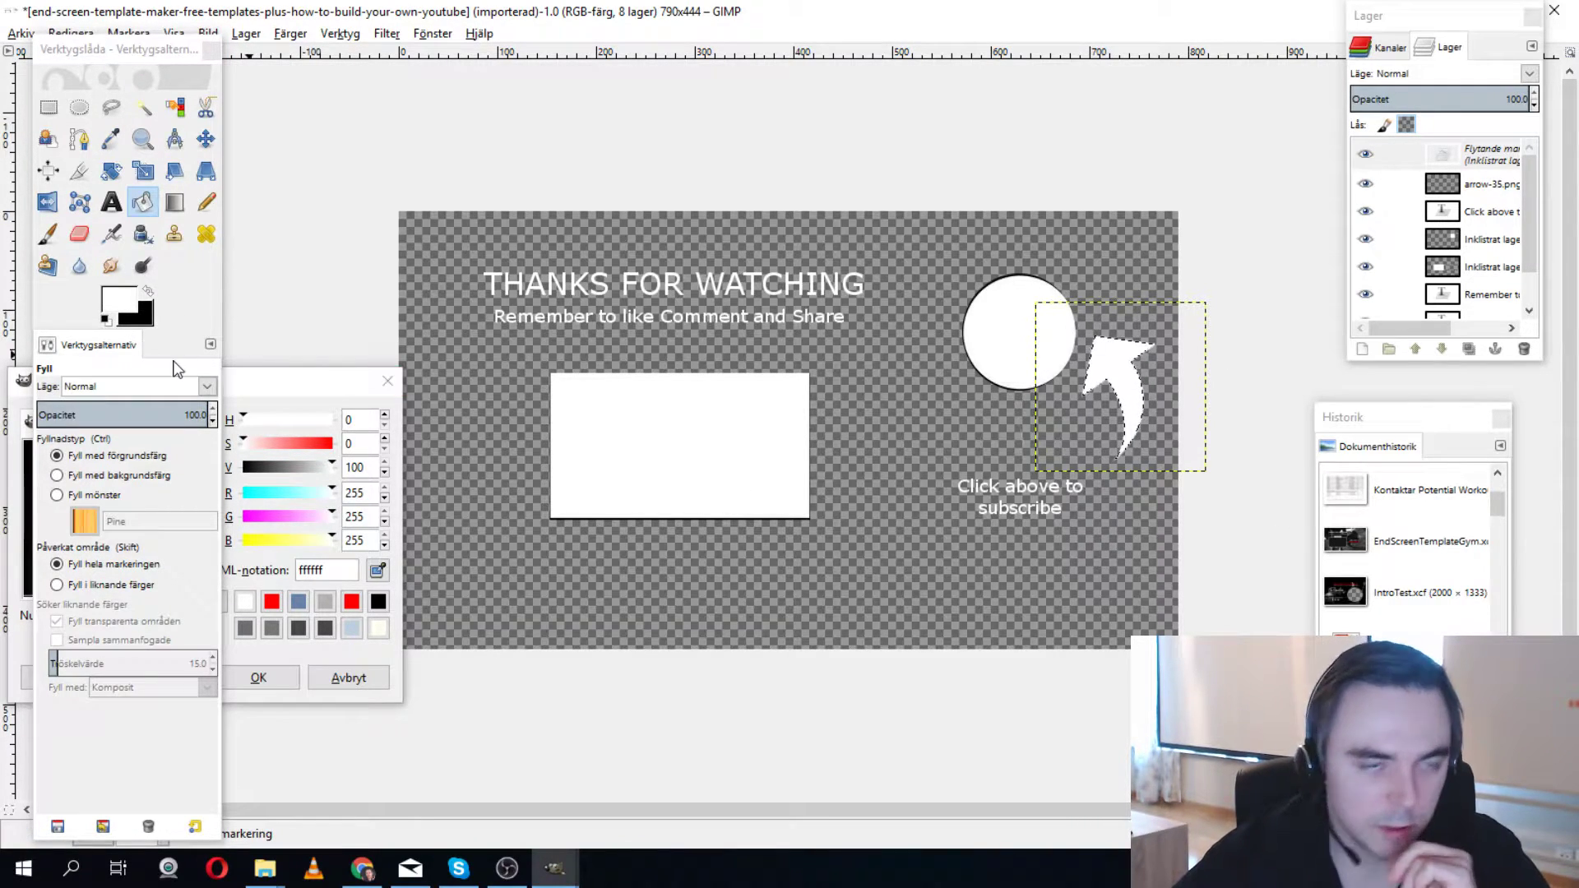
pyautogui.click(48, 107)
pyautogui.click(494, 429)
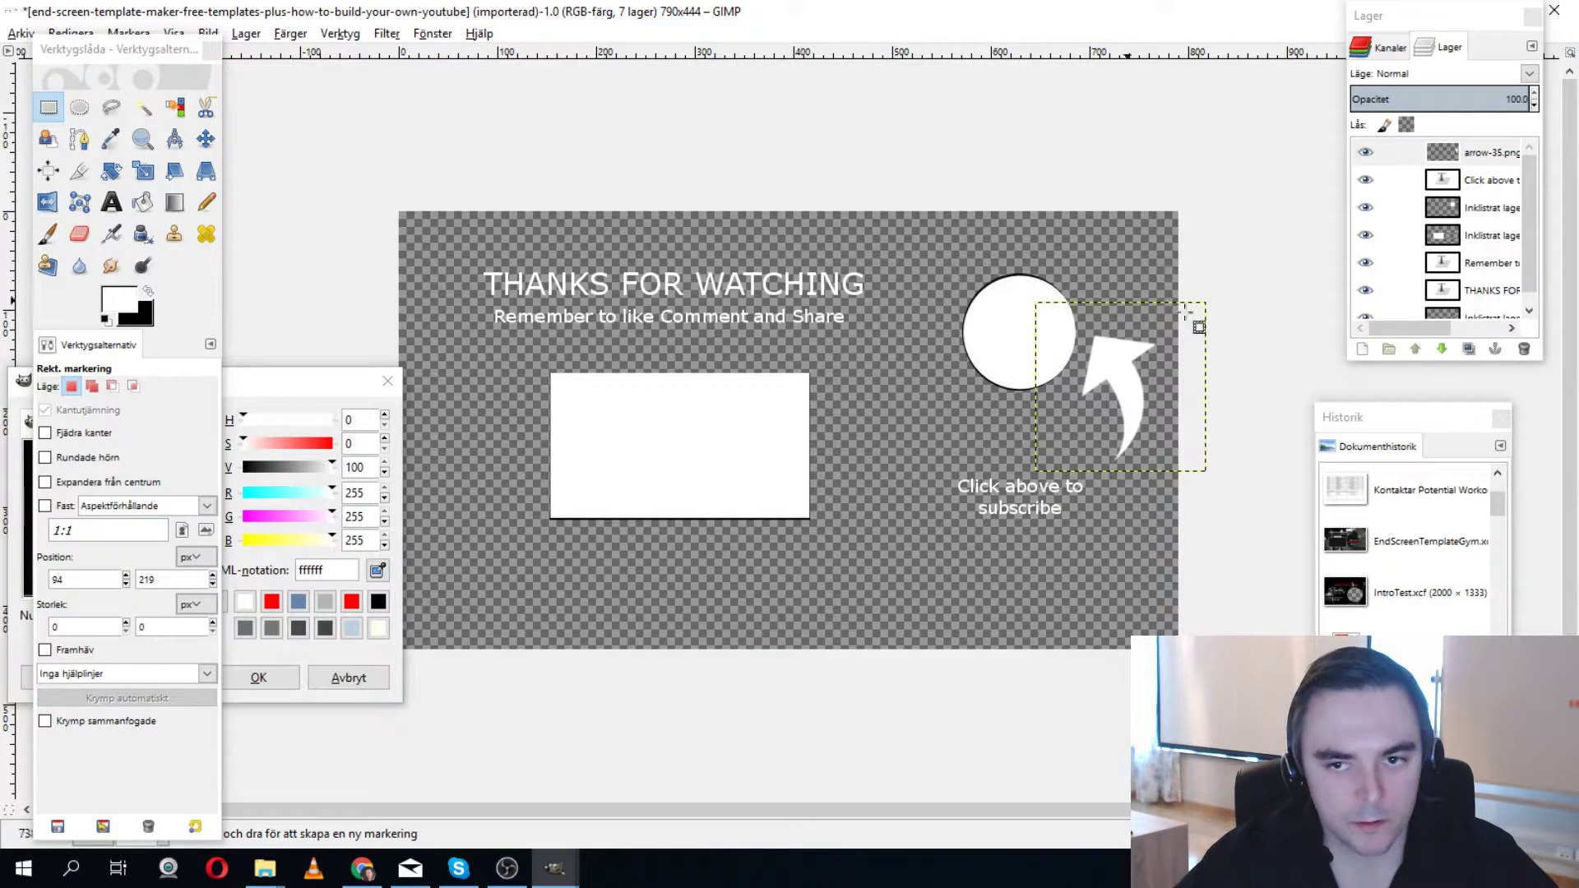
# Move the white circle layer left, away from the arrow.
pyautogui.click(1468, 207)
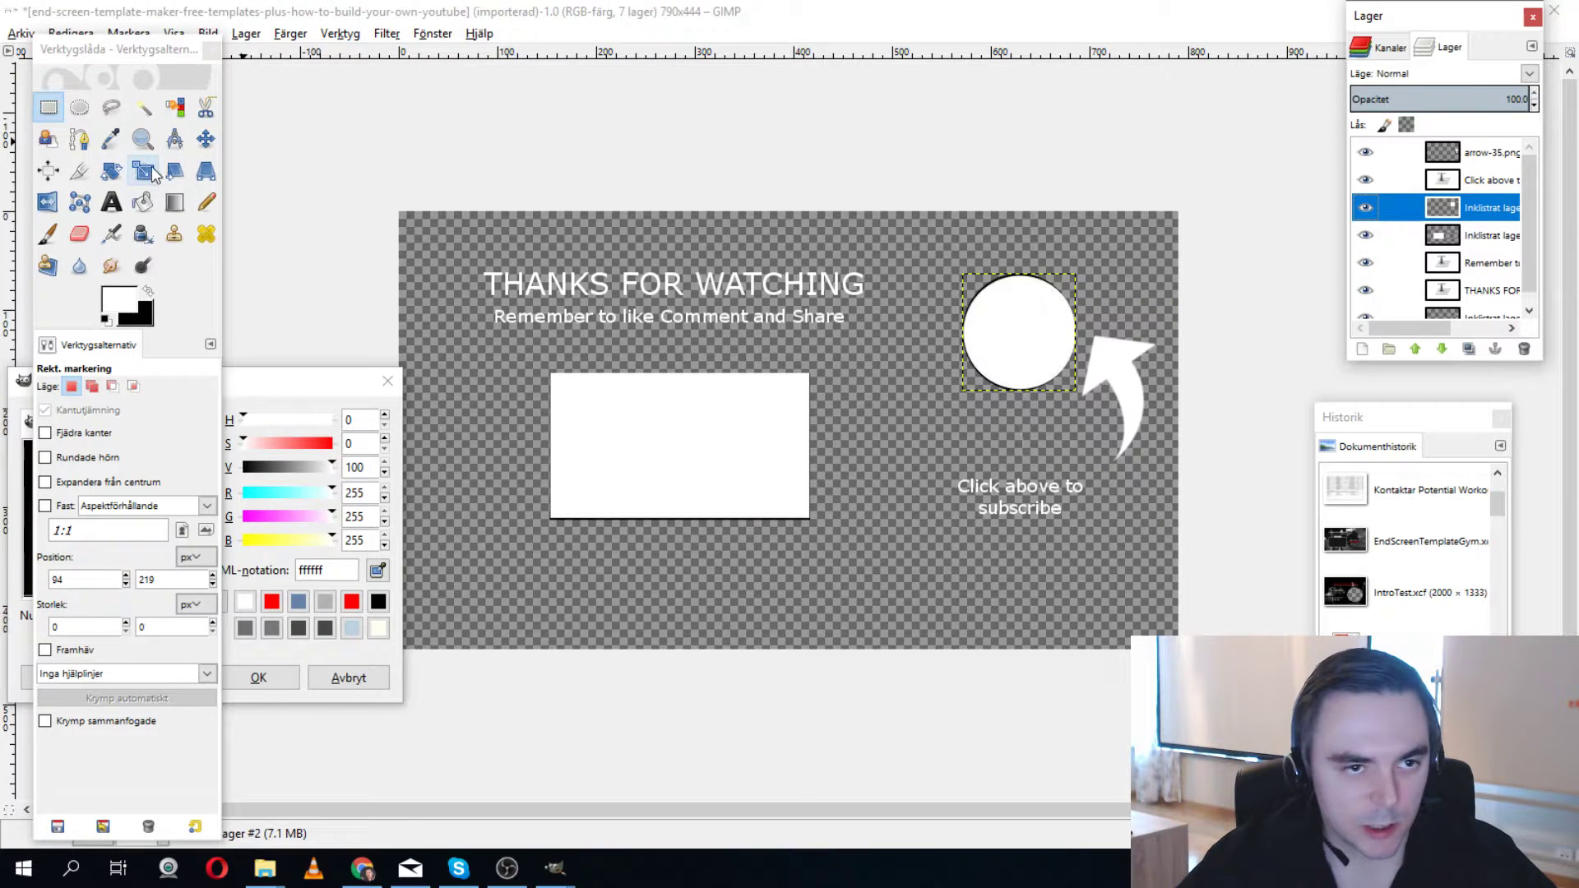
pyautogui.click(206, 138)
pyautogui.moveTo(1030, 337); pyautogui.dragTo(978, 335)
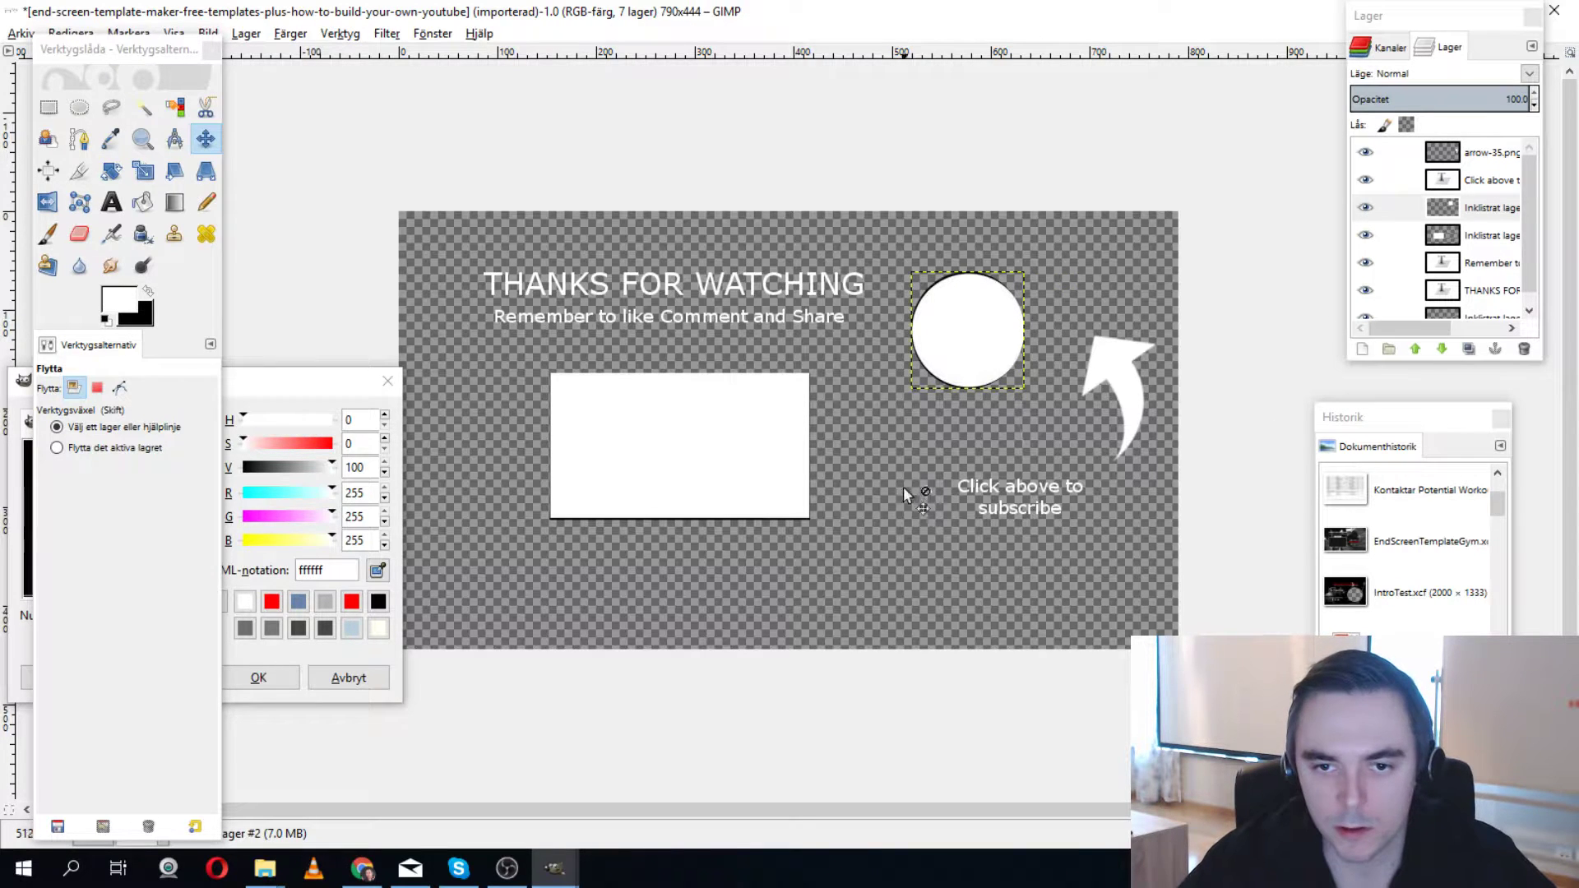
# Widen the "Click above to subscribe" text box leftward to about 334 × 58 px so the caption sits centred under the circle.
pyautogui.click(111, 201)
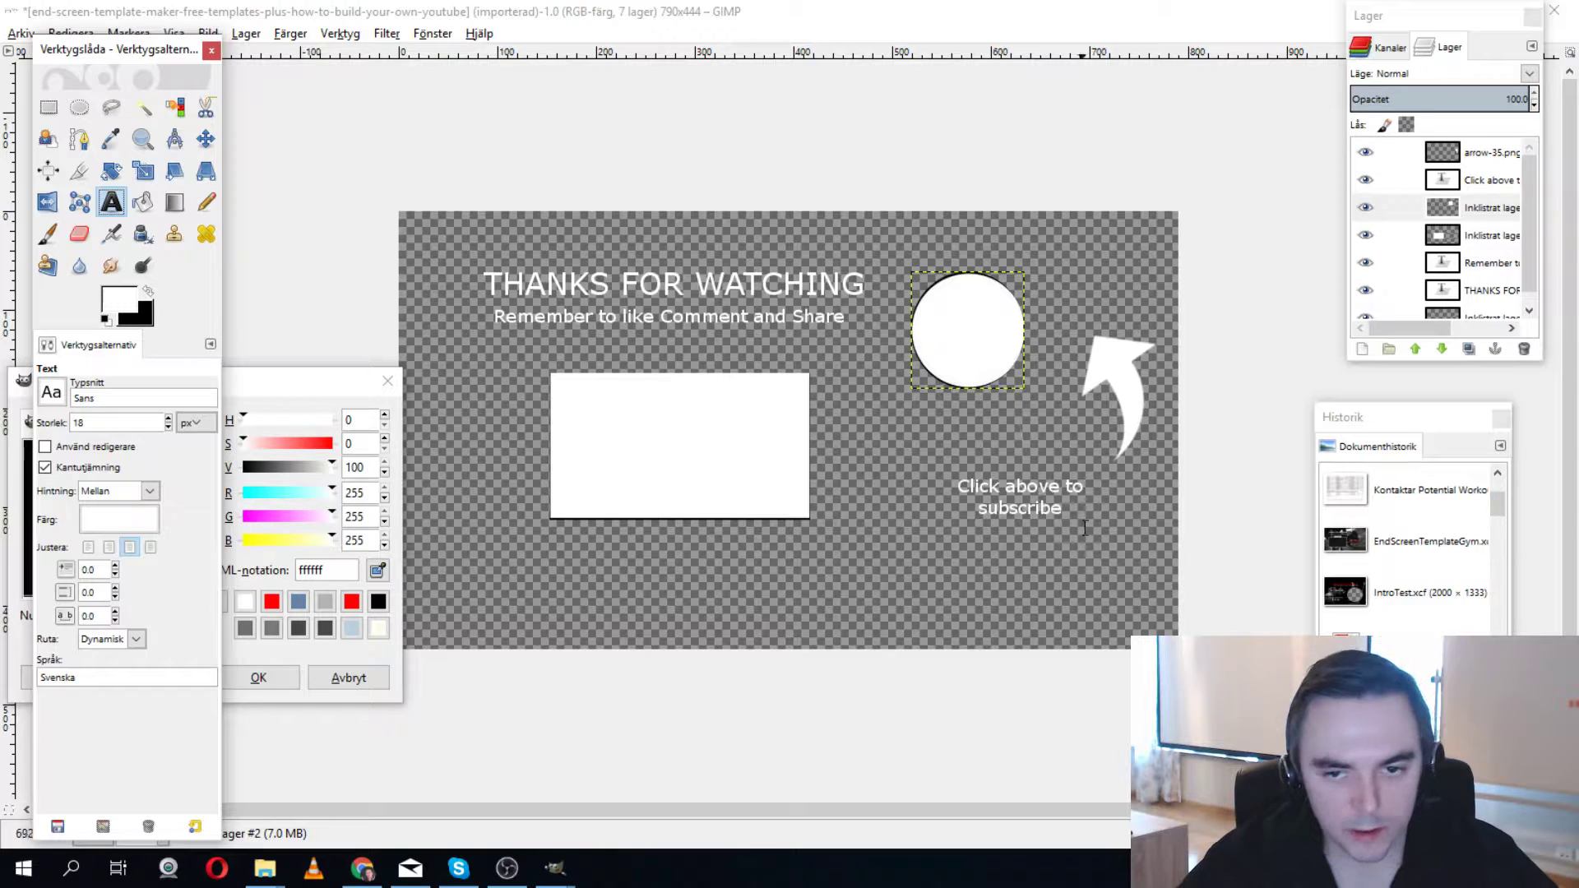
pyautogui.click(1011, 507)
pyautogui.moveTo(884, 505); pyautogui.dragTo(782, 501)
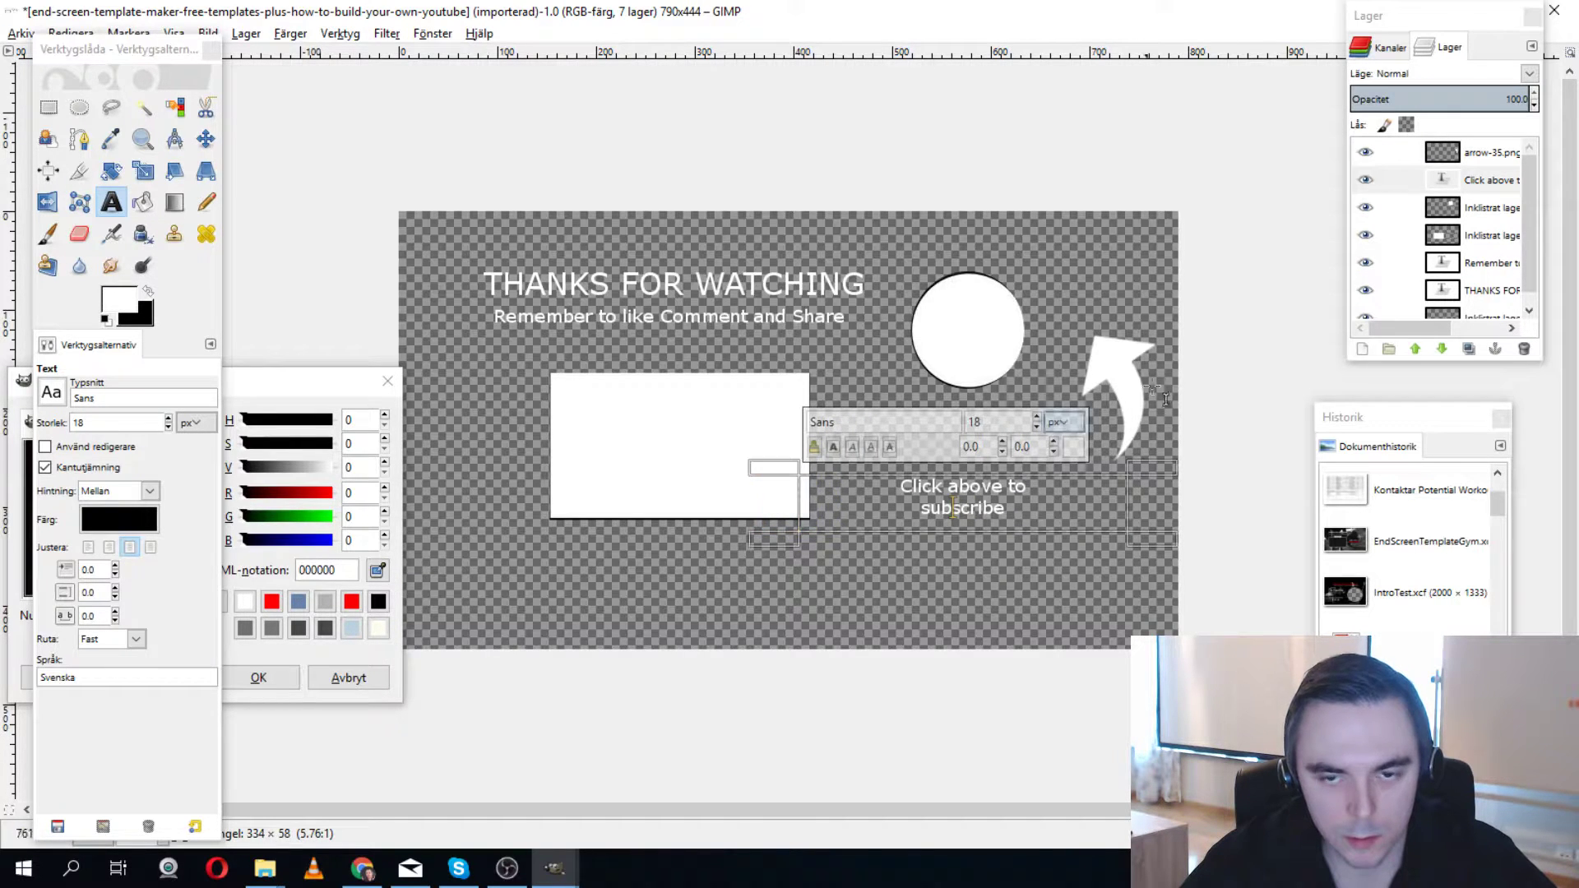
pyautogui.click(1124, 370)
# Move the arrow-35.png layer left and slightly down so the white arrow sits close beside the circle.
pyautogui.click(1393, 152)
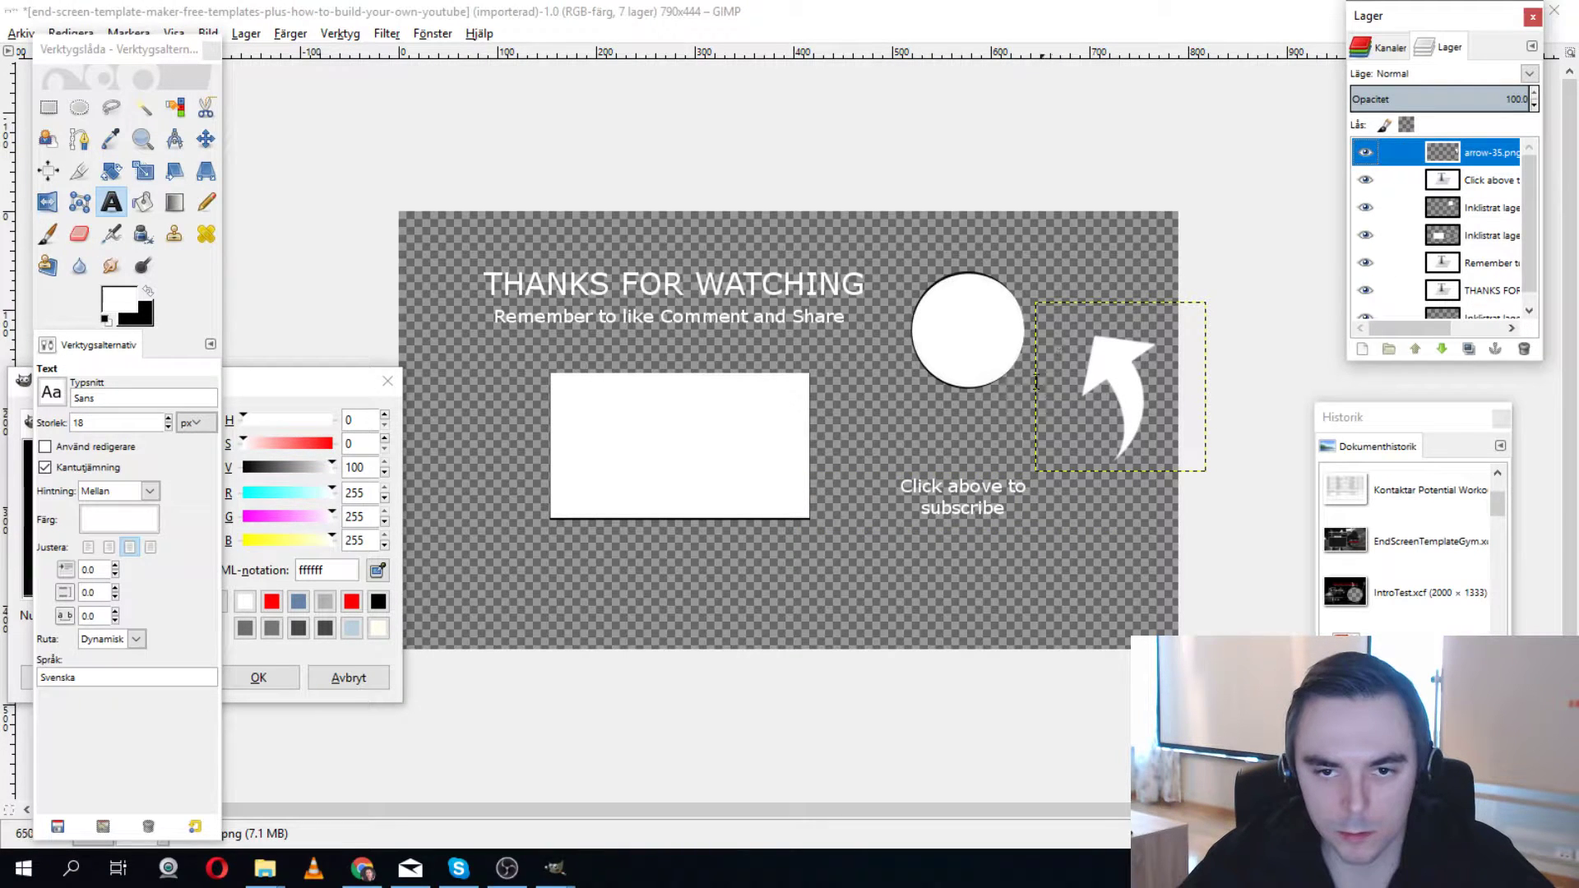
pyautogui.click(206, 139)
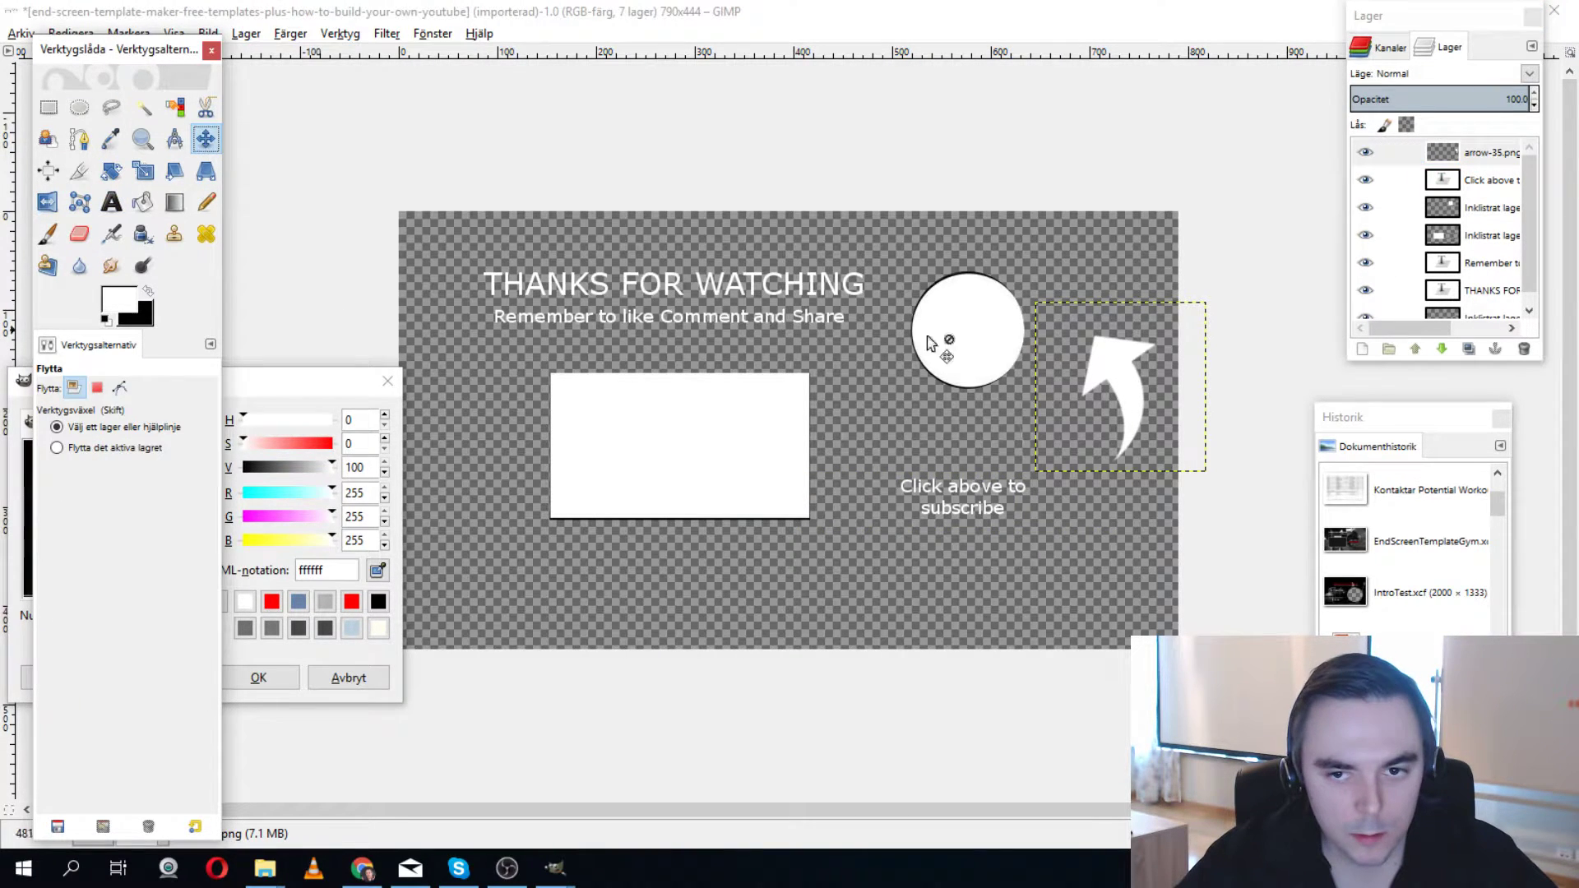
pyautogui.moveTo(1134, 403); pyautogui.dragTo(1103, 403)
pyautogui.moveTo(1090, 408); pyautogui.dragTo(1078, 408)
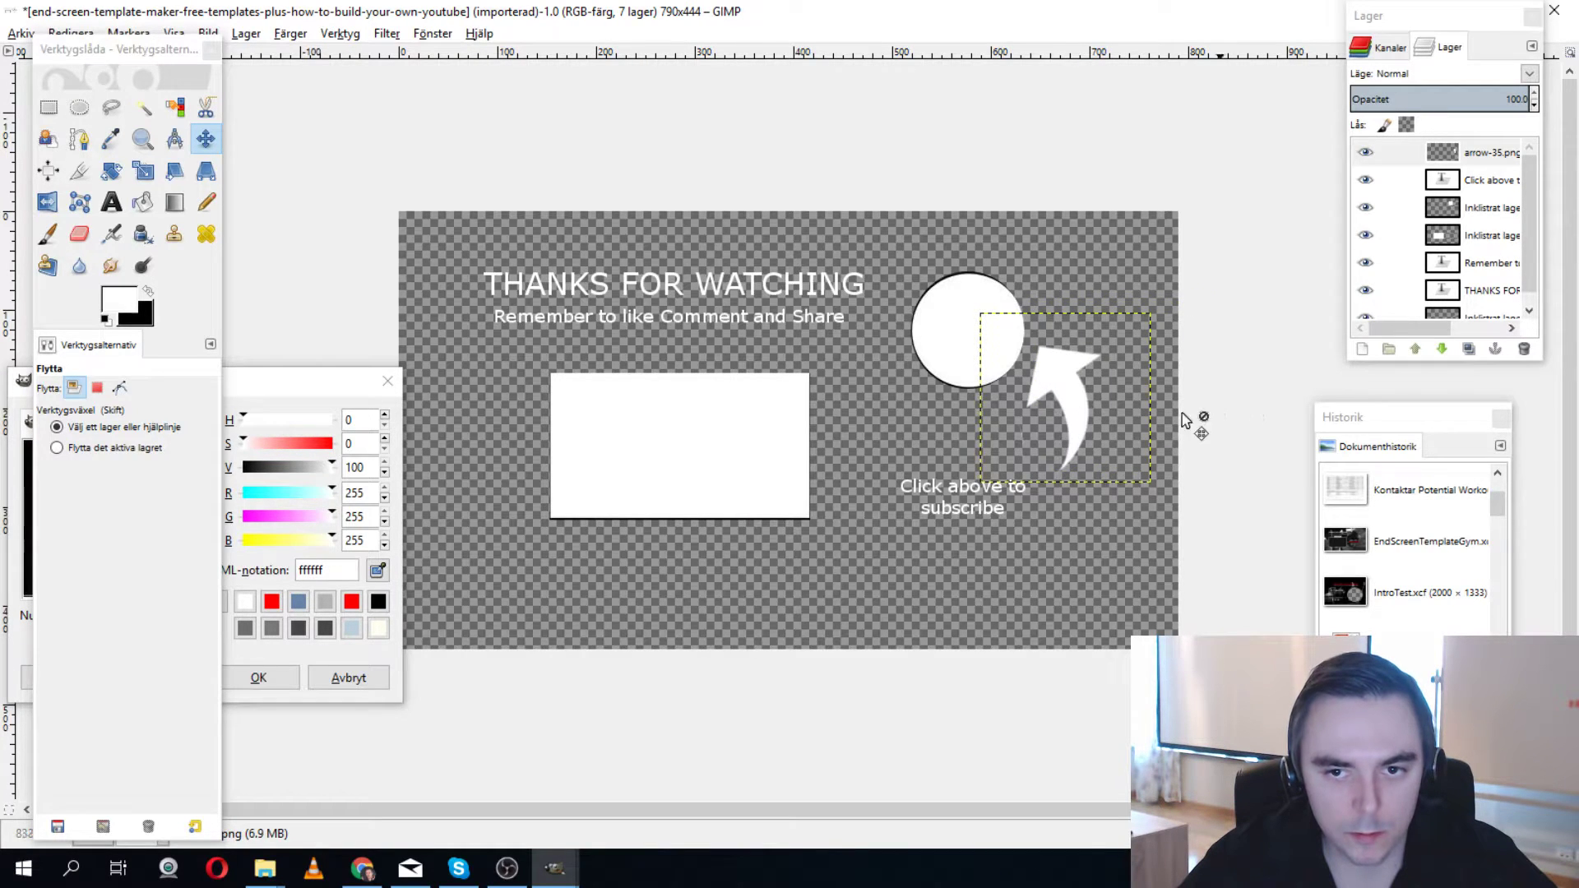
# Delete the leftover pasted layer beneath the THANKS FOR WATCHING layer.
pyautogui.scroll(-1, 1464, 268)
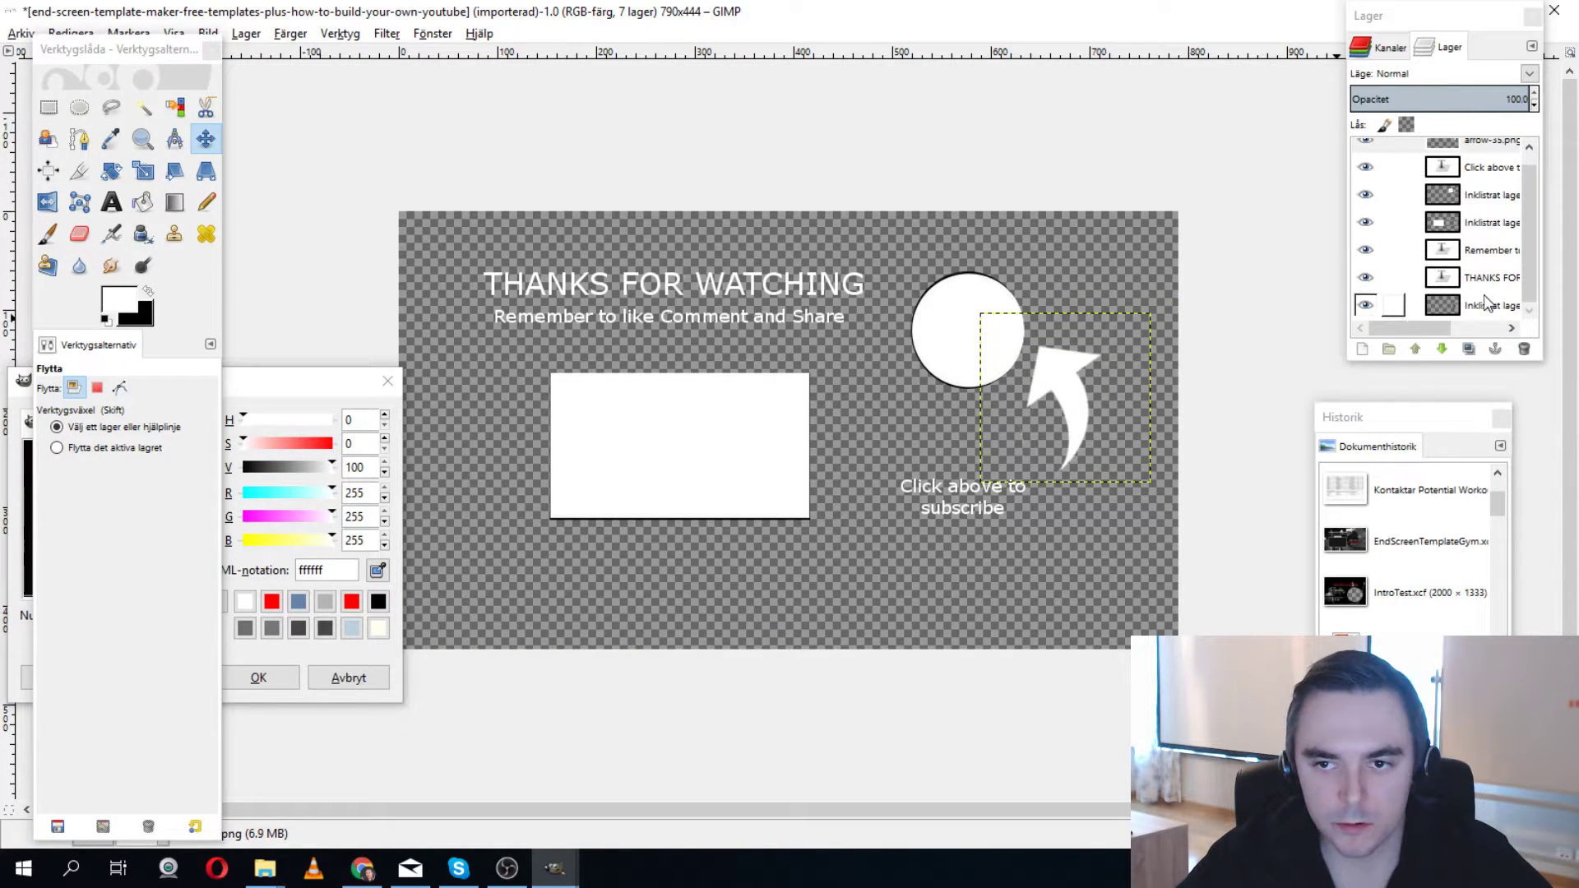
pyautogui.click(1484, 306)
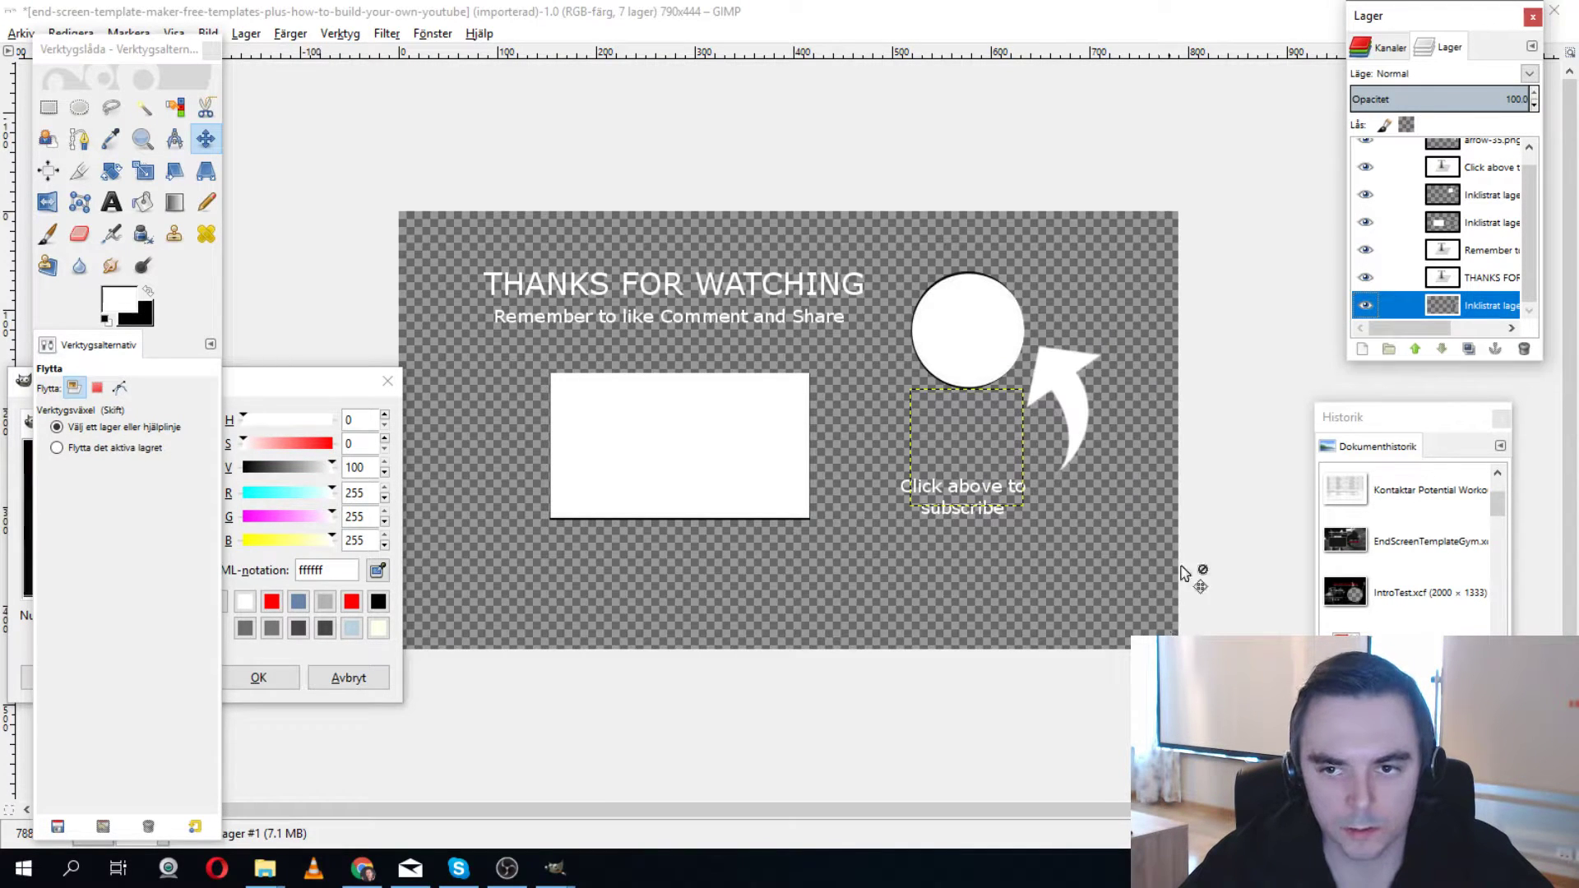
pyautogui.rightClick(1474, 303)
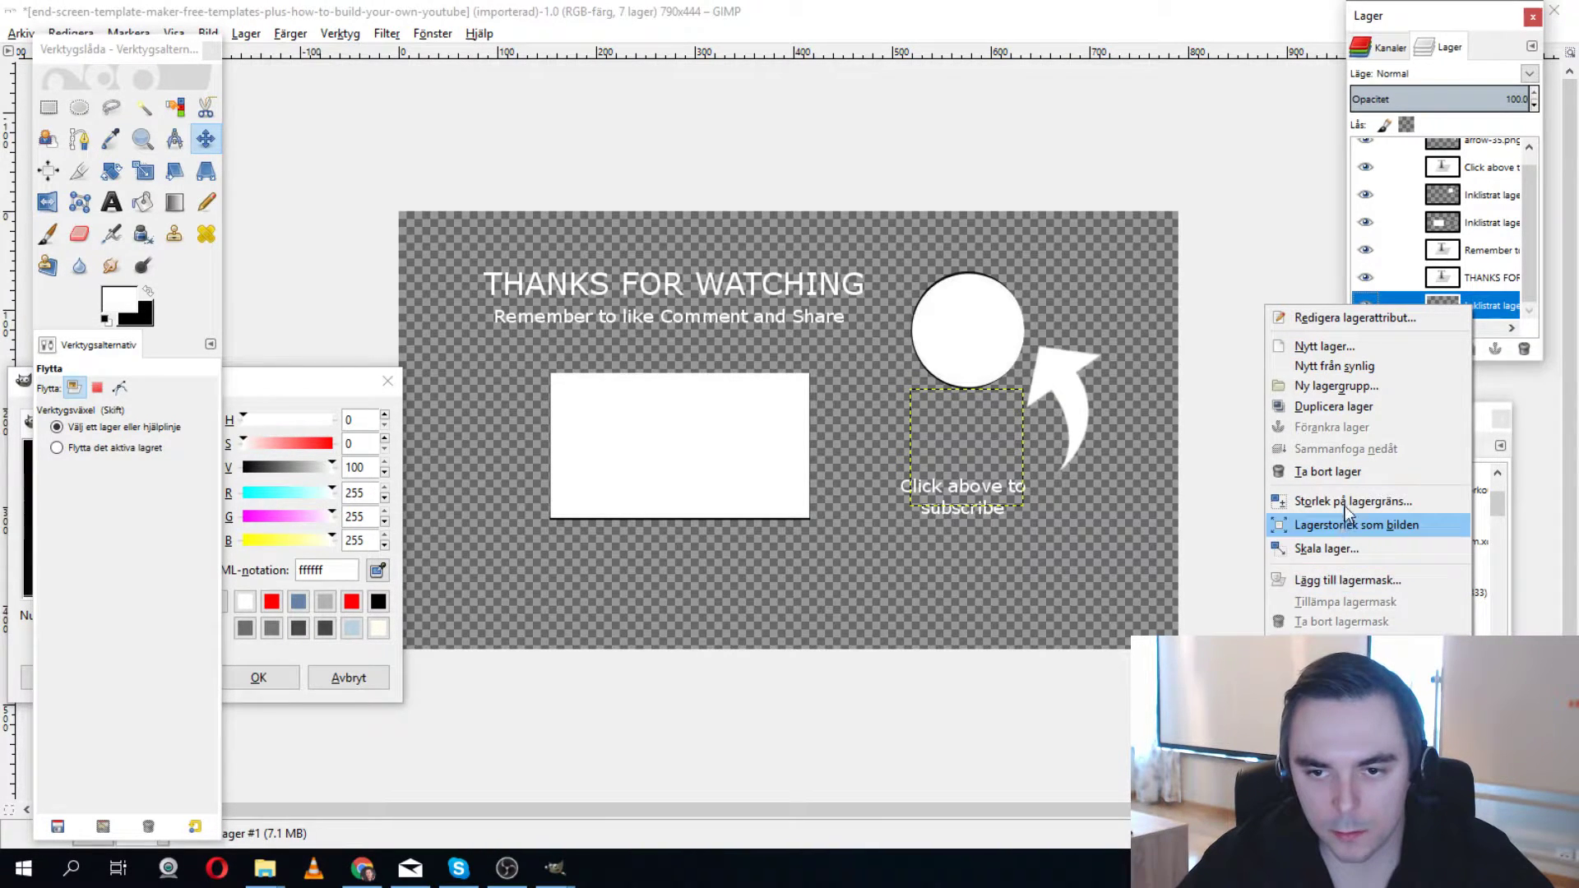
pyautogui.click(1332, 473)
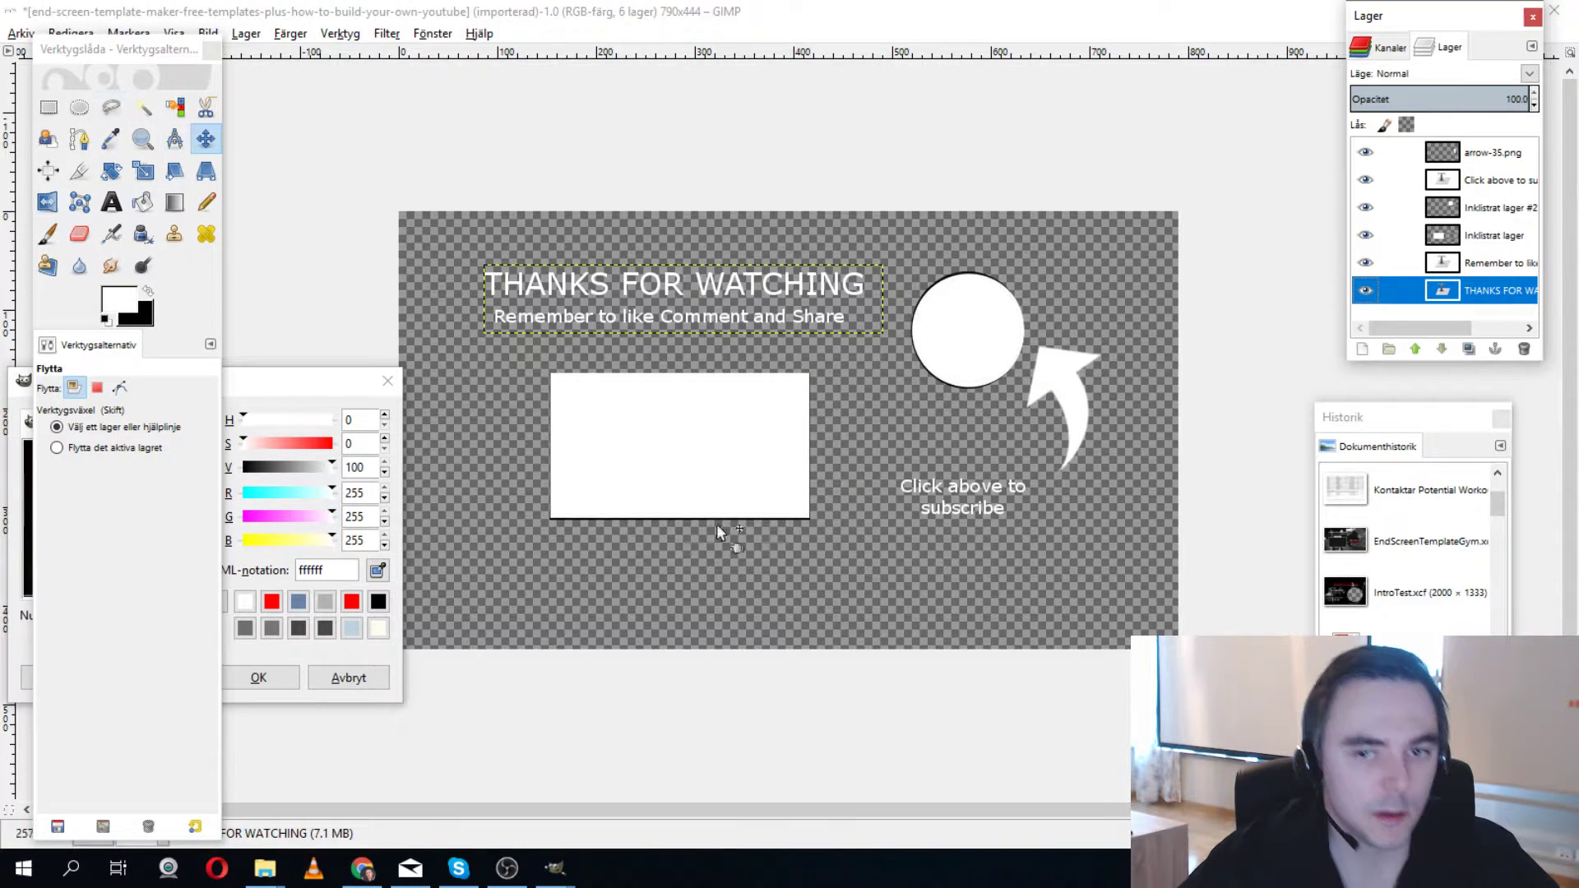
# Switch to Chrome and open pexels.com in a new tab.
pyautogui.click(363, 869)
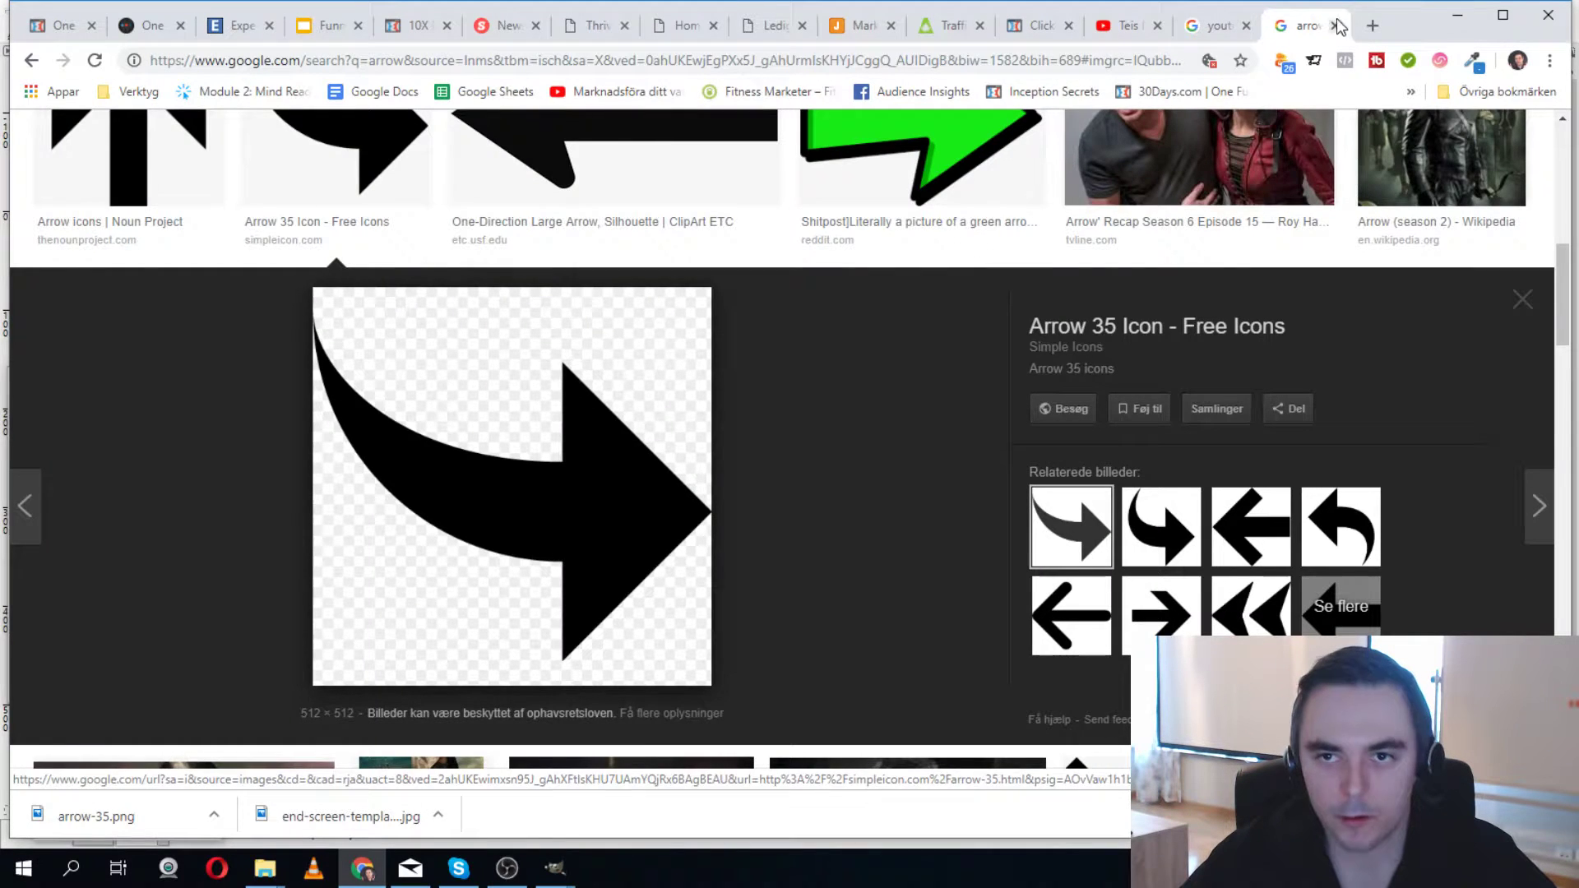
pyautogui.click(1371, 28)
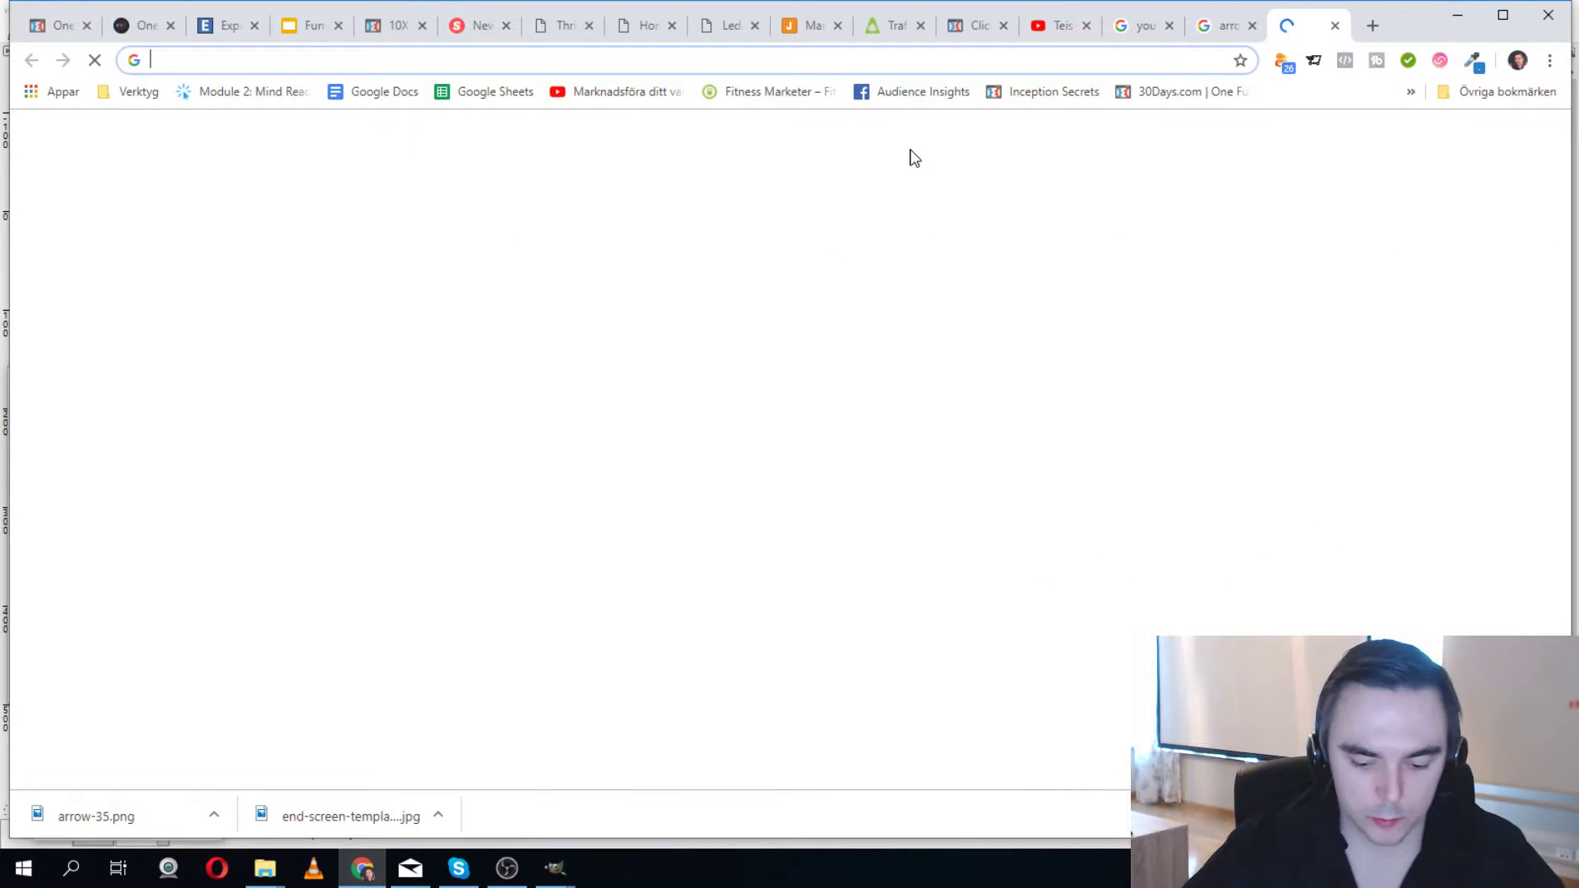
pyautogui.write('pexels')
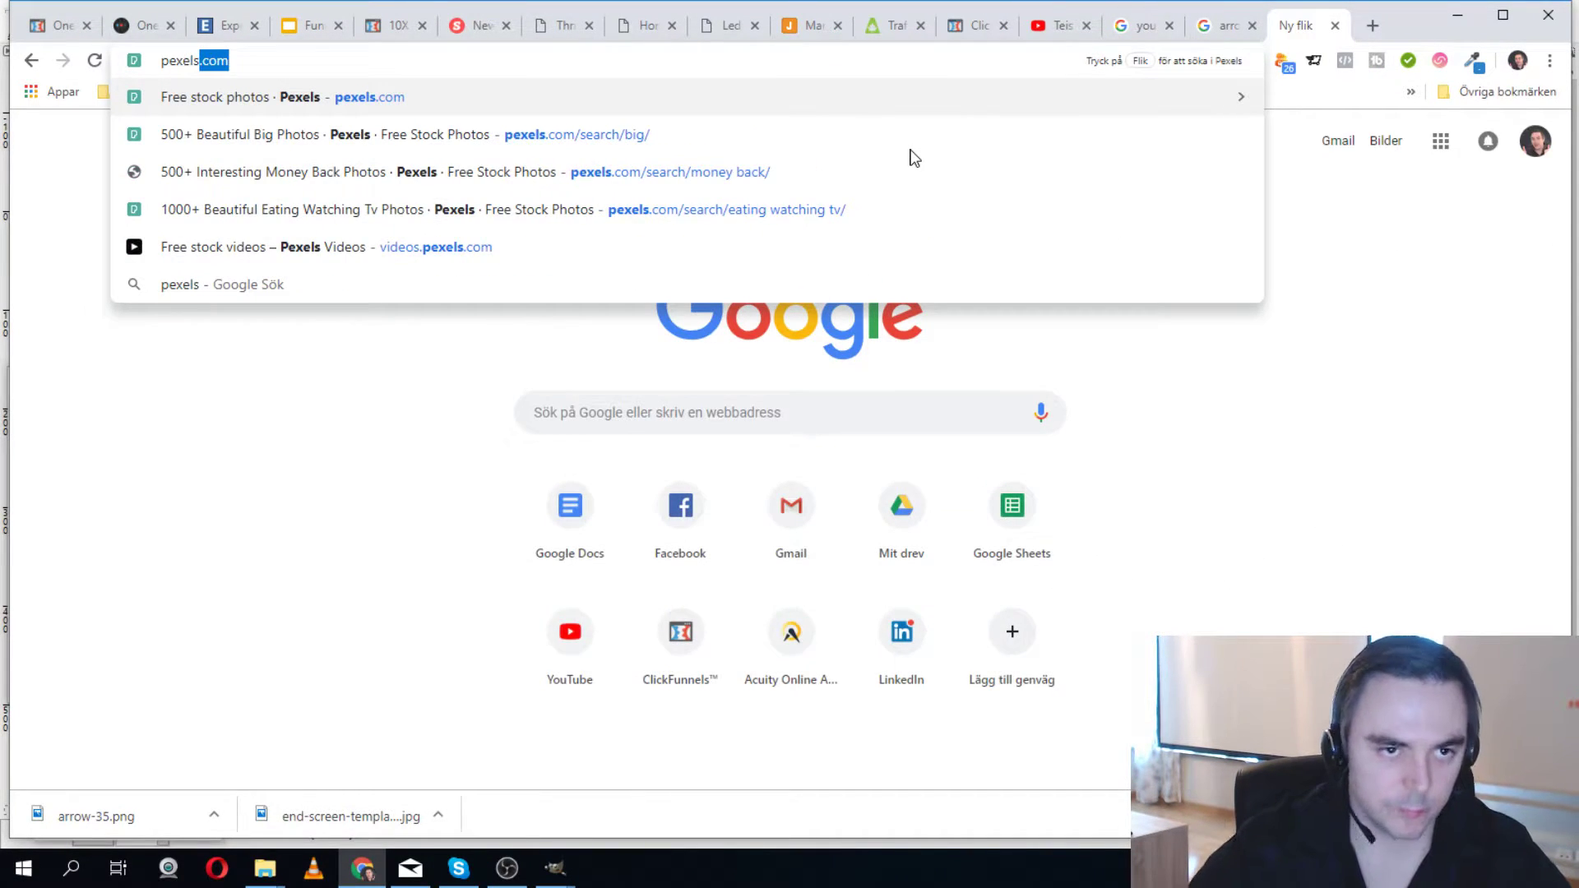
pyautogui.press('Return')
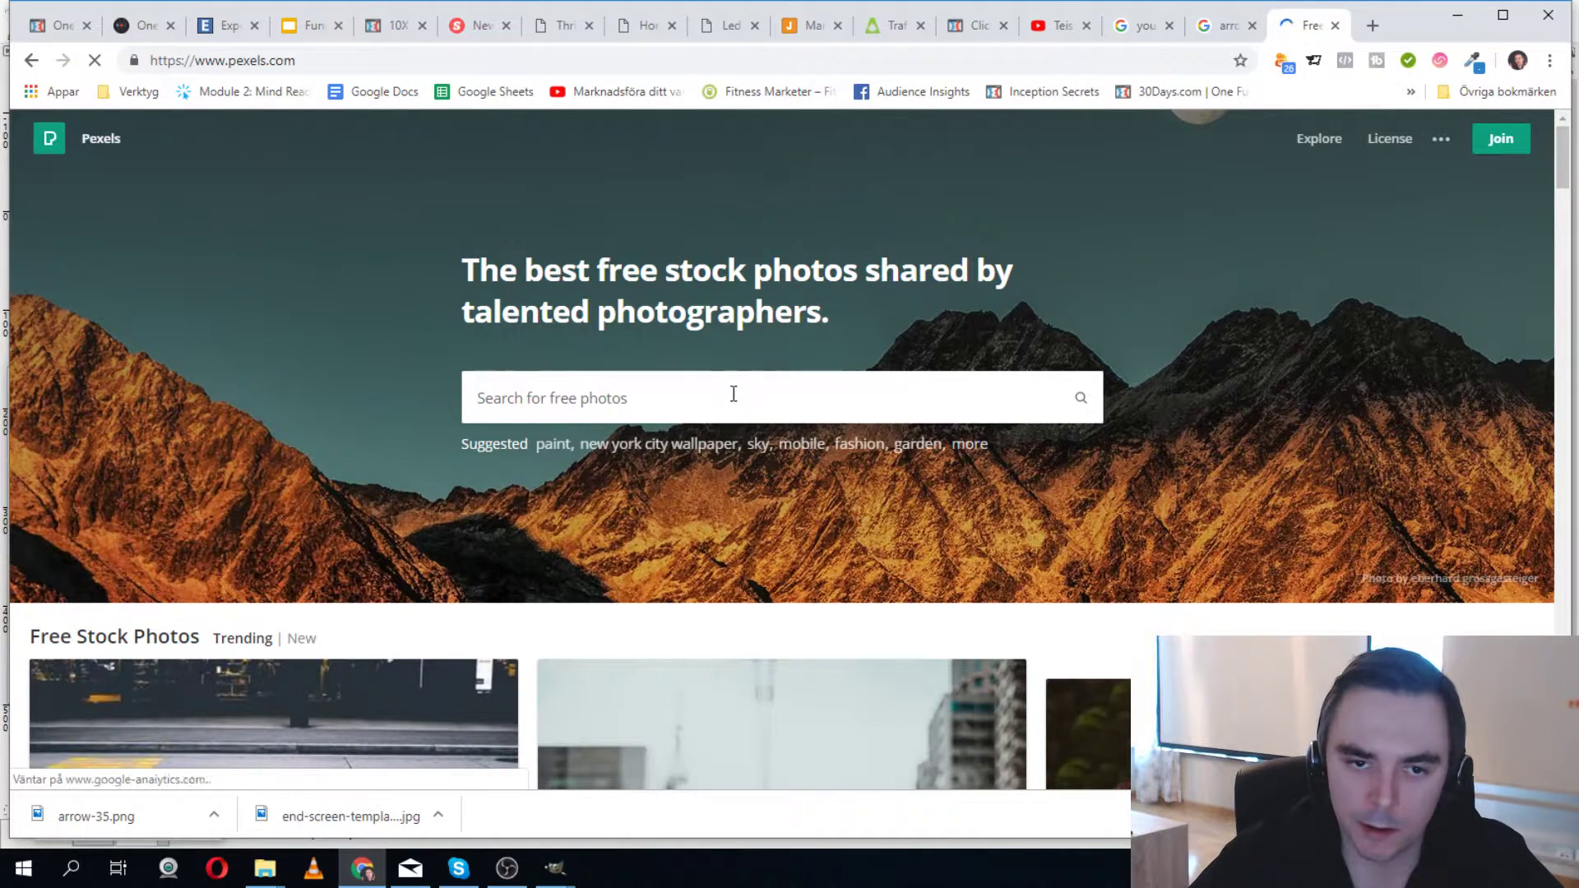
# Search Pexels for "marketing" photos.
pyautogui.click(731, 388)
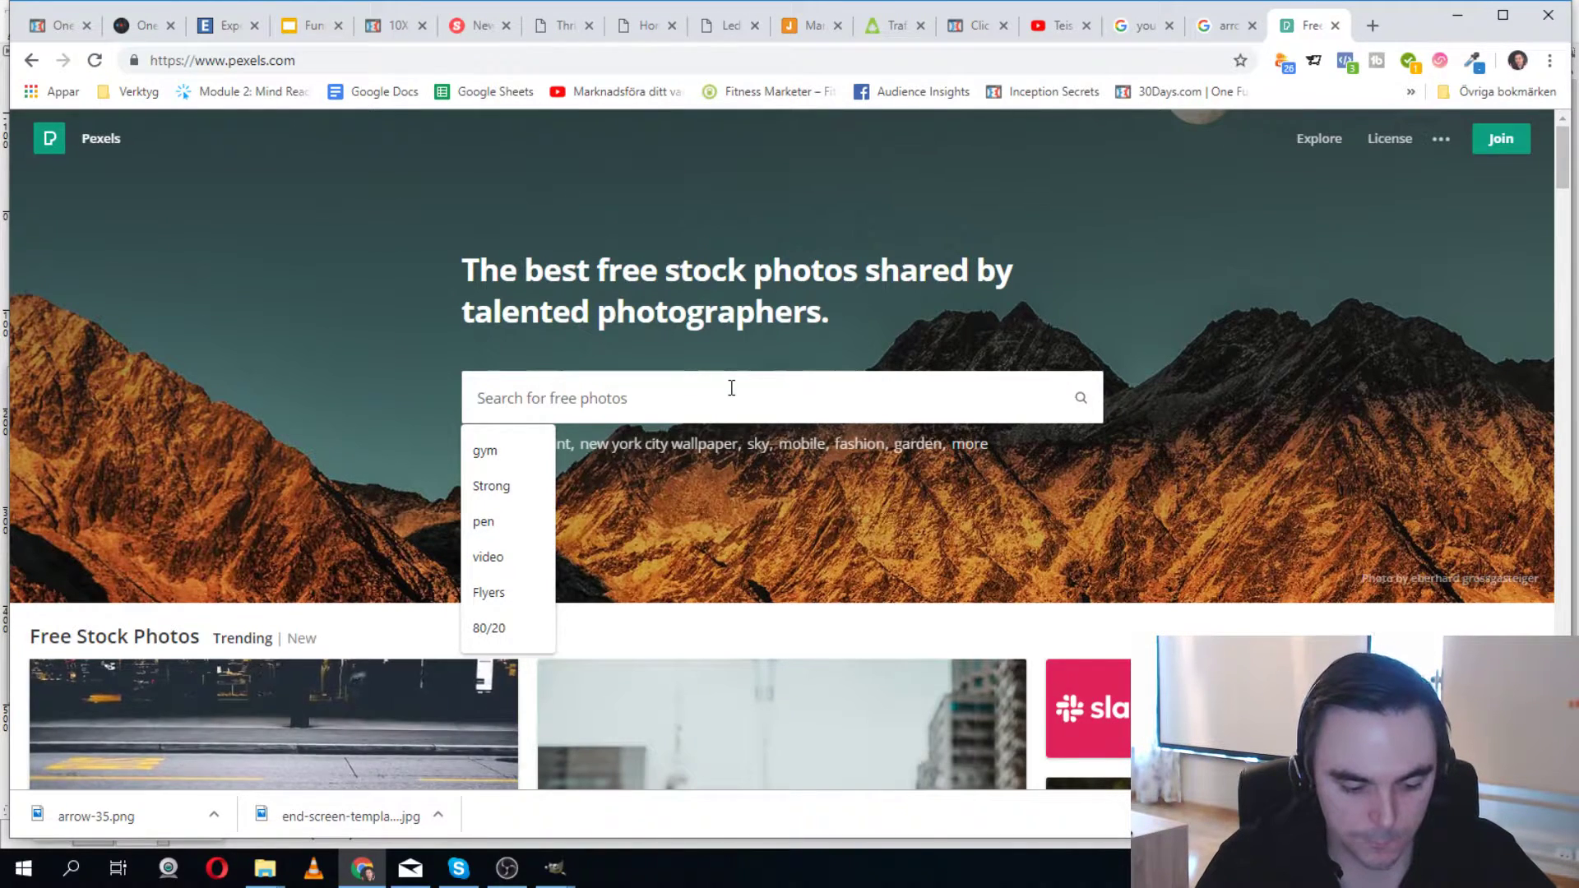
pyautogui.write('ma')
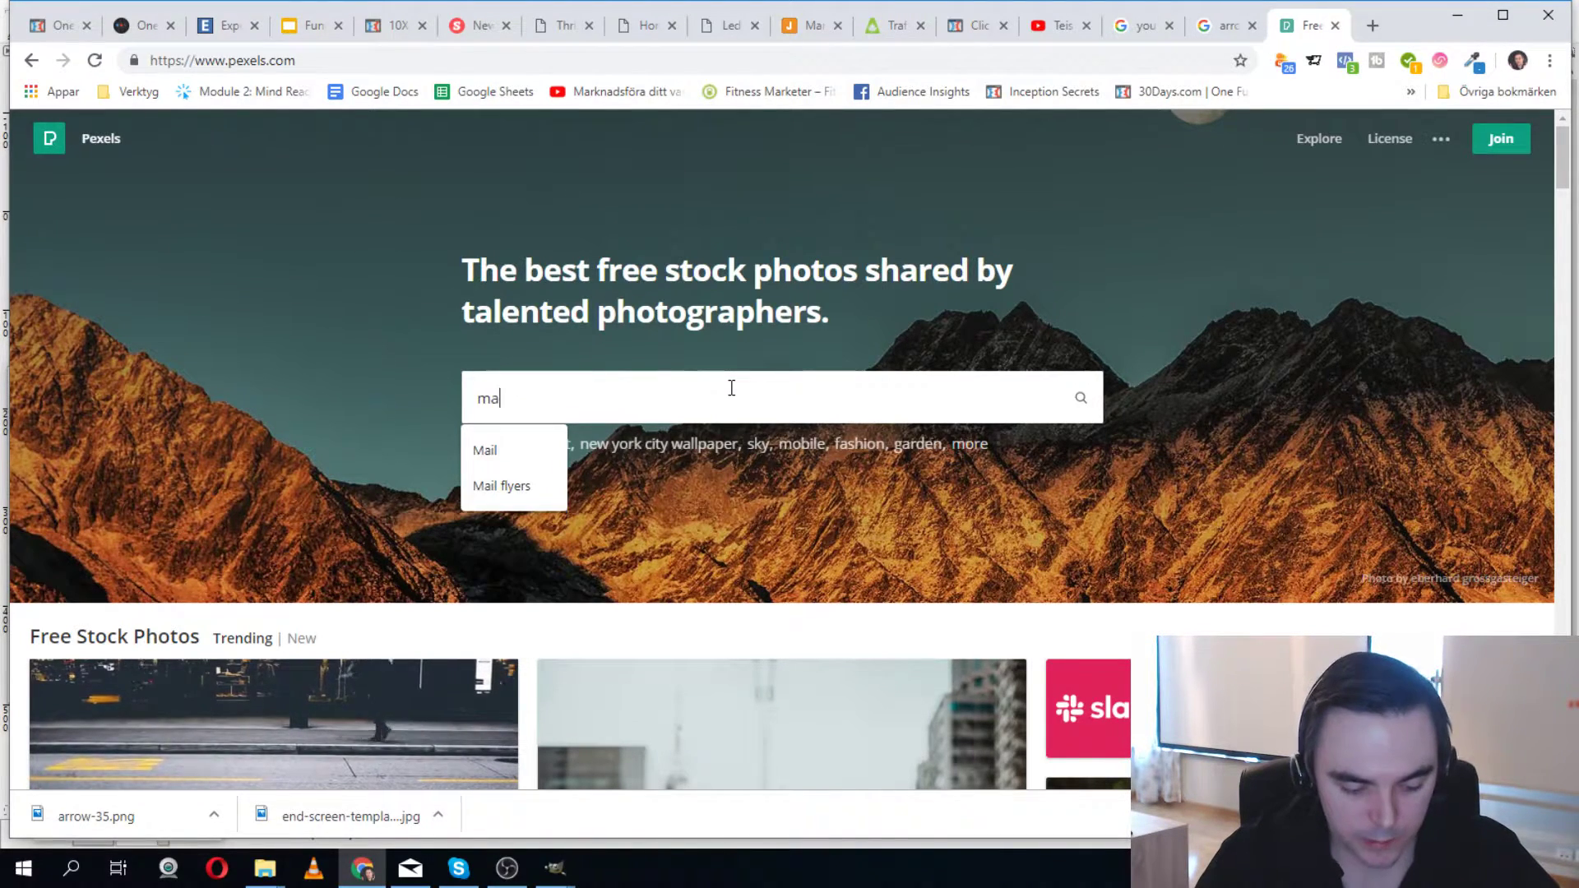
pyautogui.write('rketing')
pyautogui.press('Return')
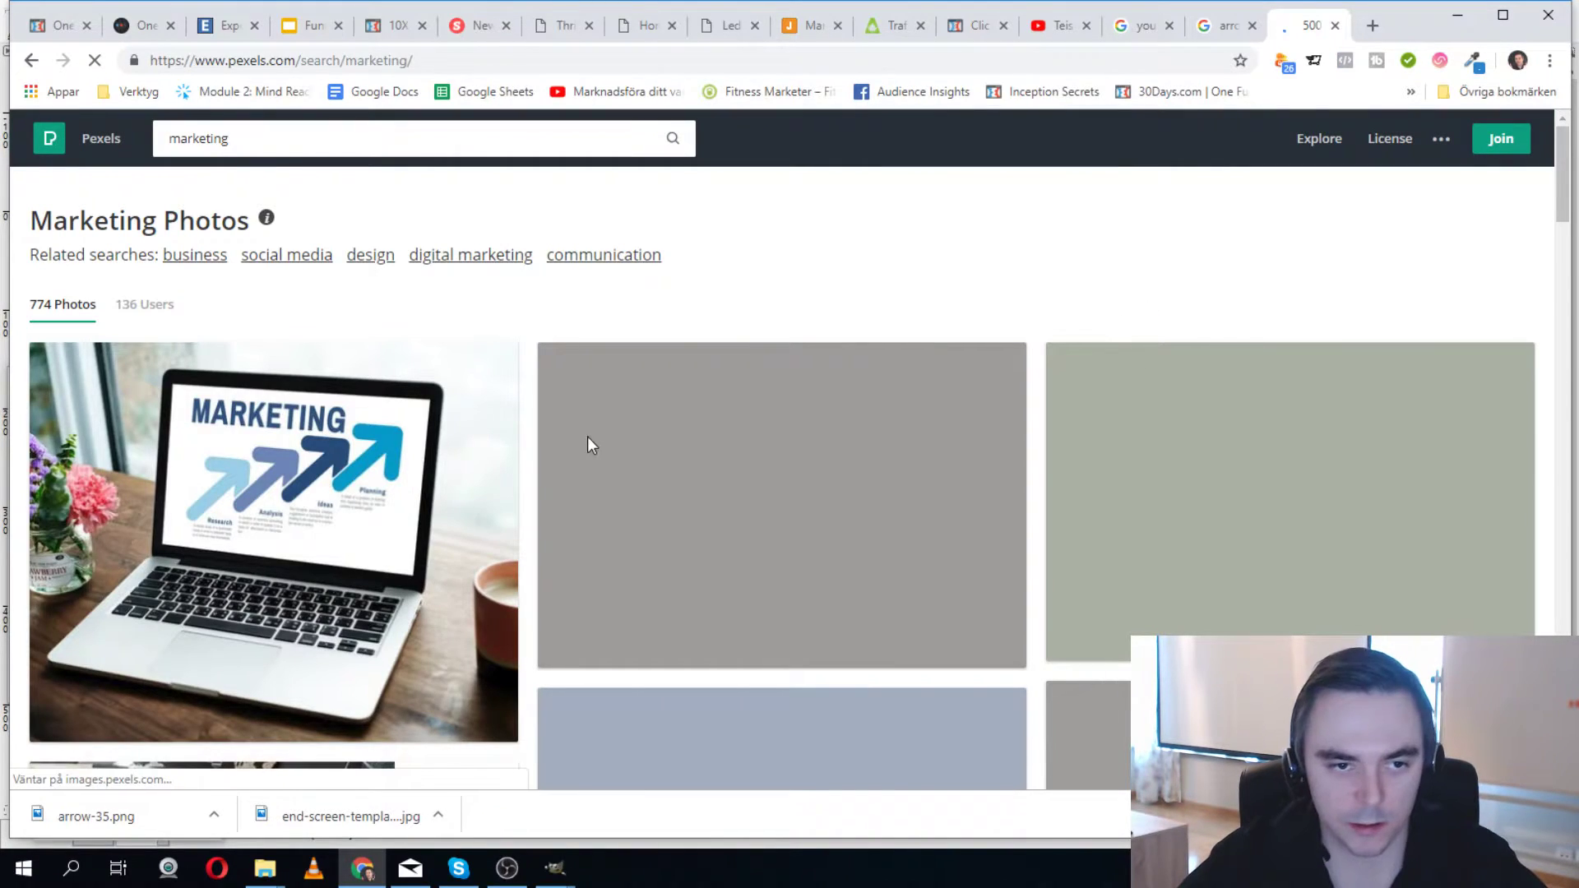
# Look through the marketing photos and examine the top view of smartphones and papers on a white surface.
pyautogui.scroll(-5, 856, 504)
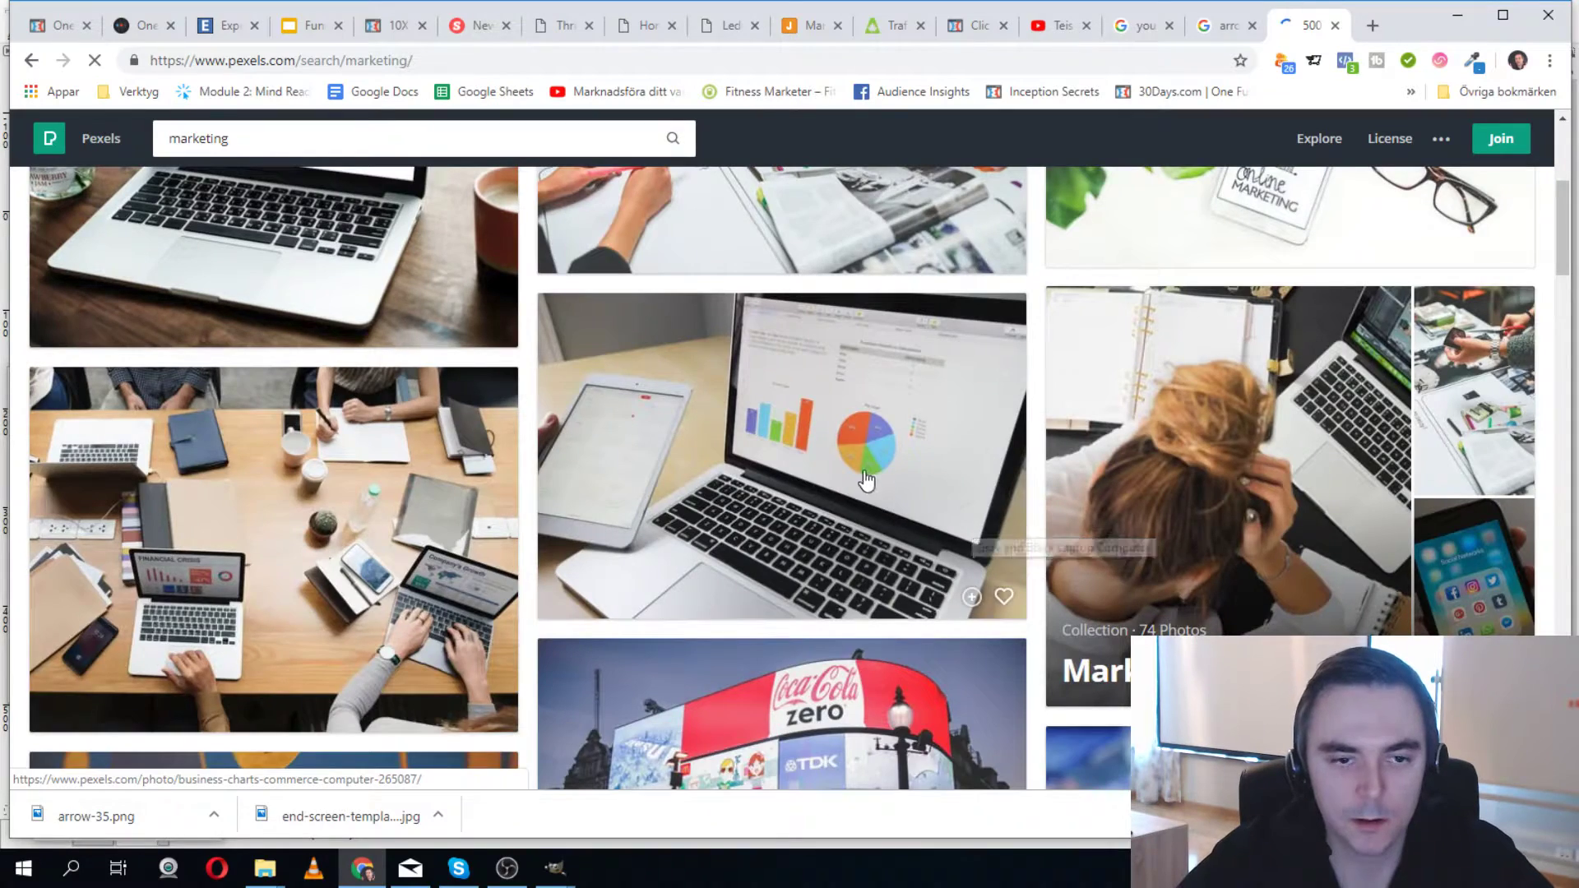
pyautogui.scroll(-7, 865, 479)
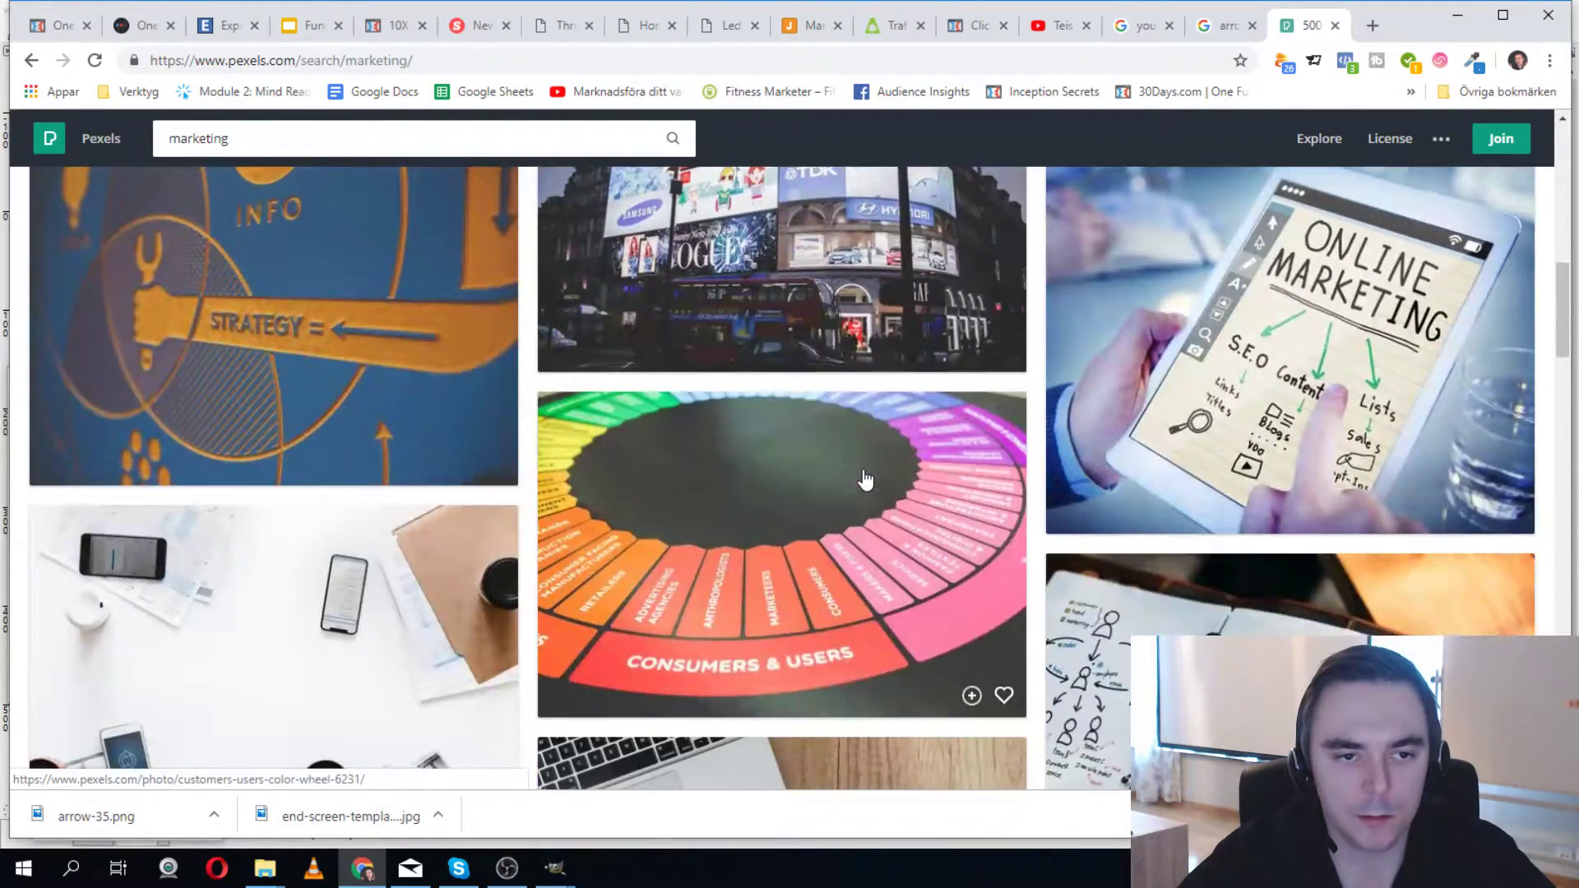
pyautogui.scroll(3, 857, 475)
pyautogui.scroll(-5, 855, 475)
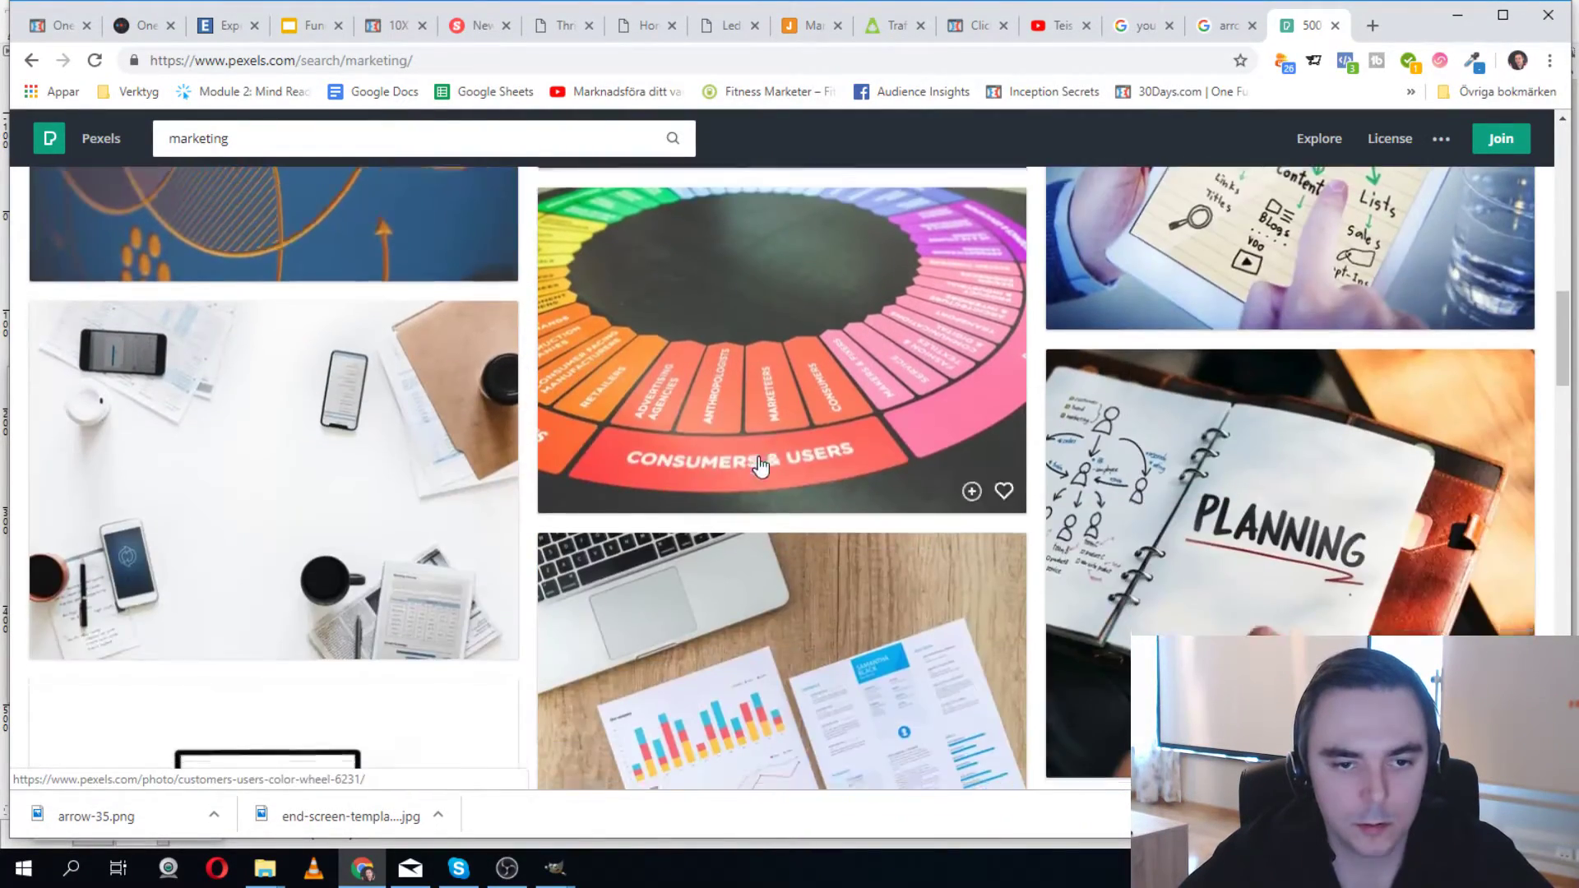
pyautogui.scroll(-6, 760, 466)
pyautogui.scroll(4, 765, 449)
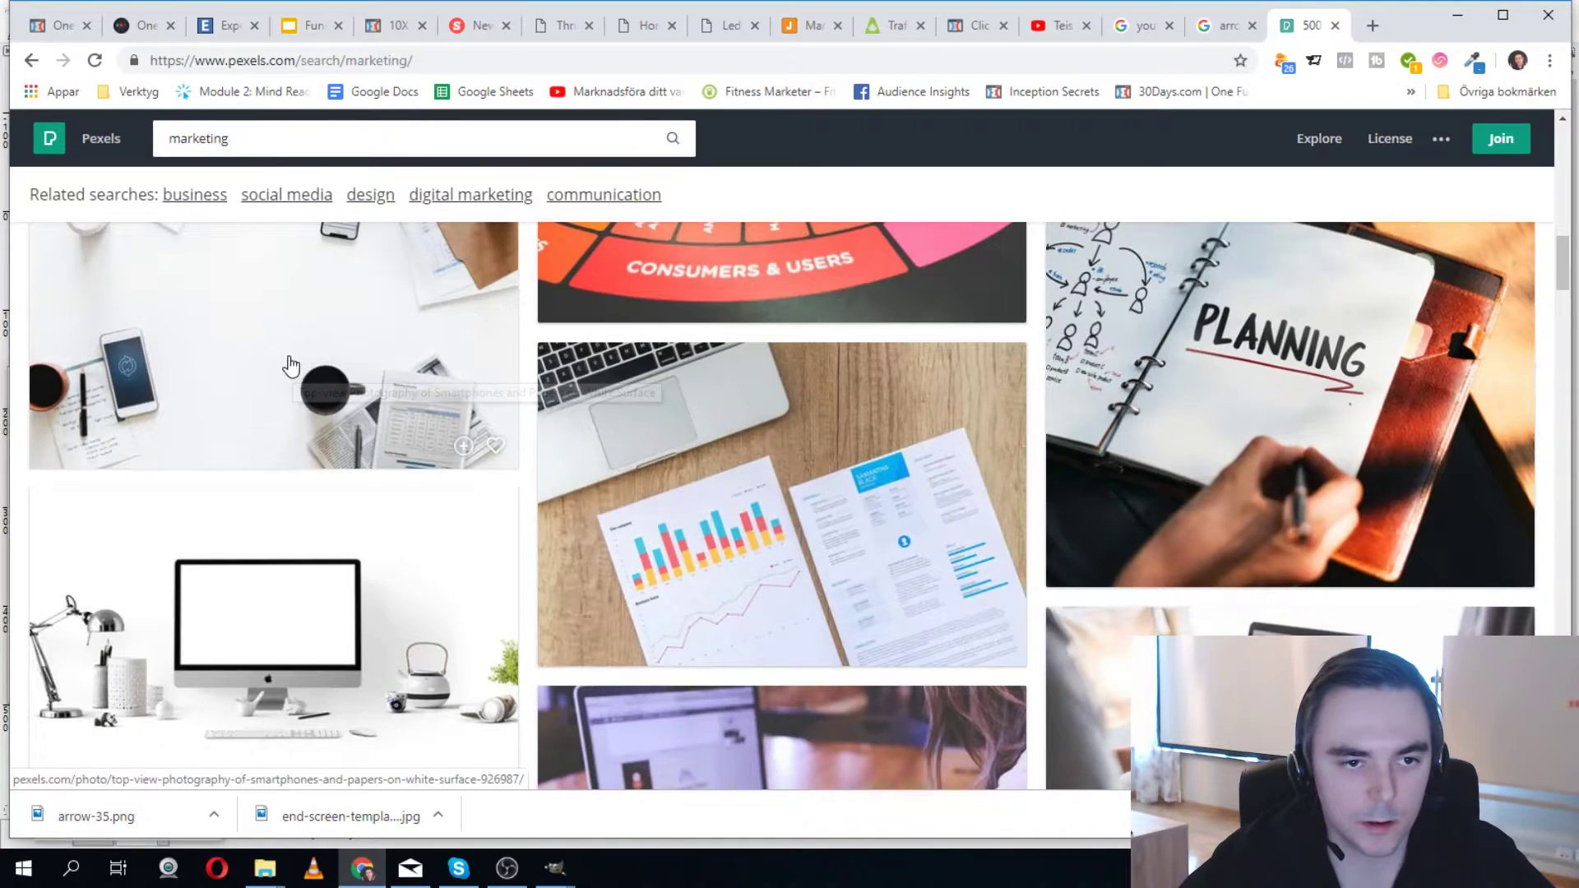
pyautogui.scroll(2, 284, 370)
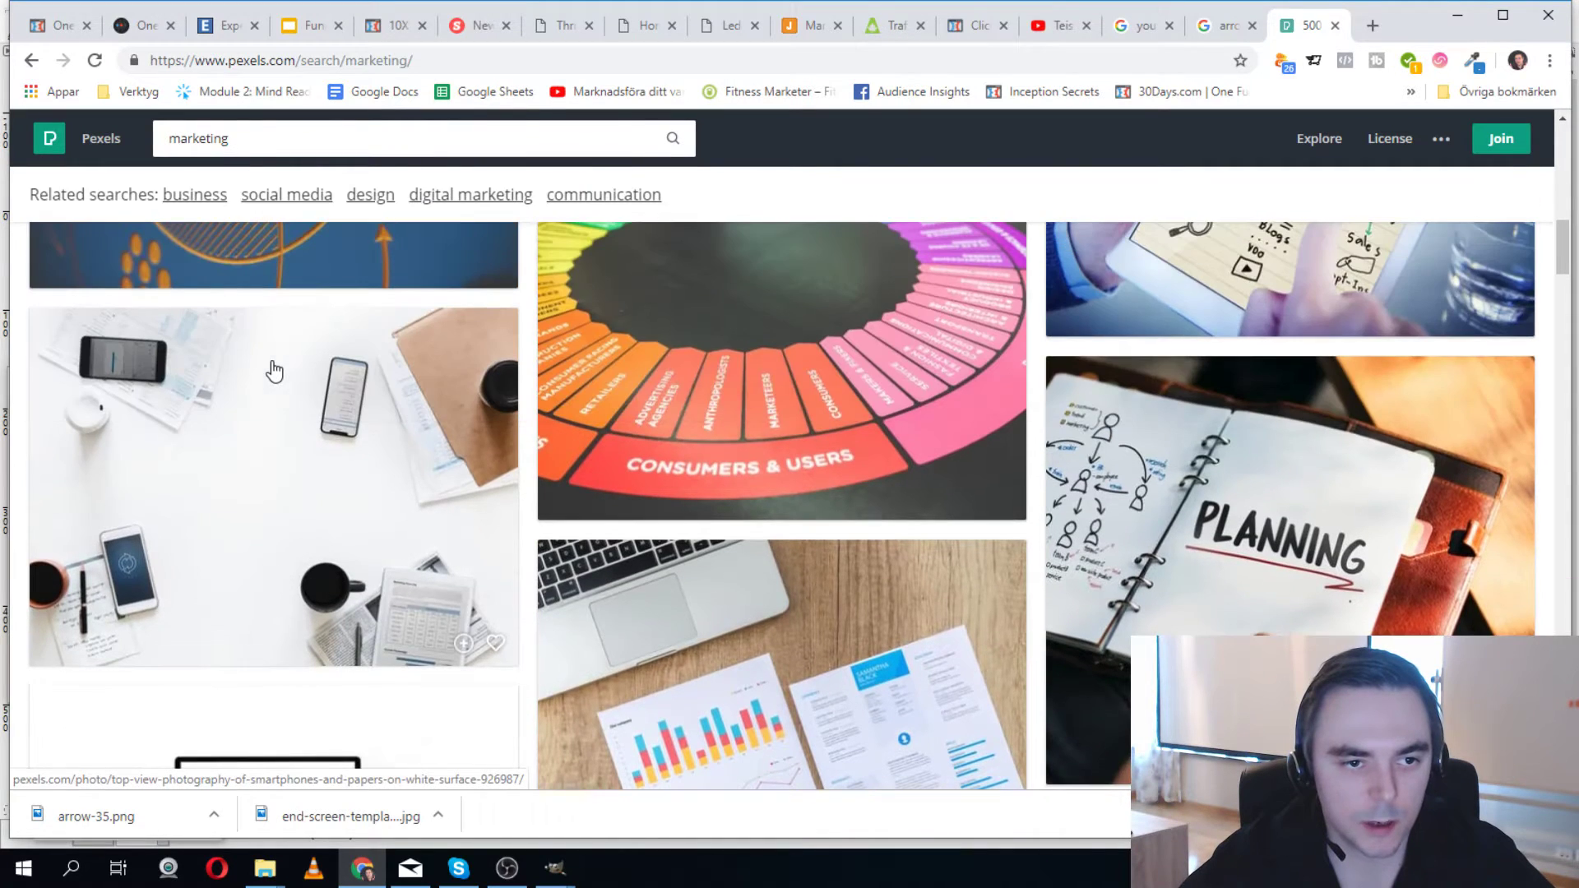
pyautogui.click(324, 461)
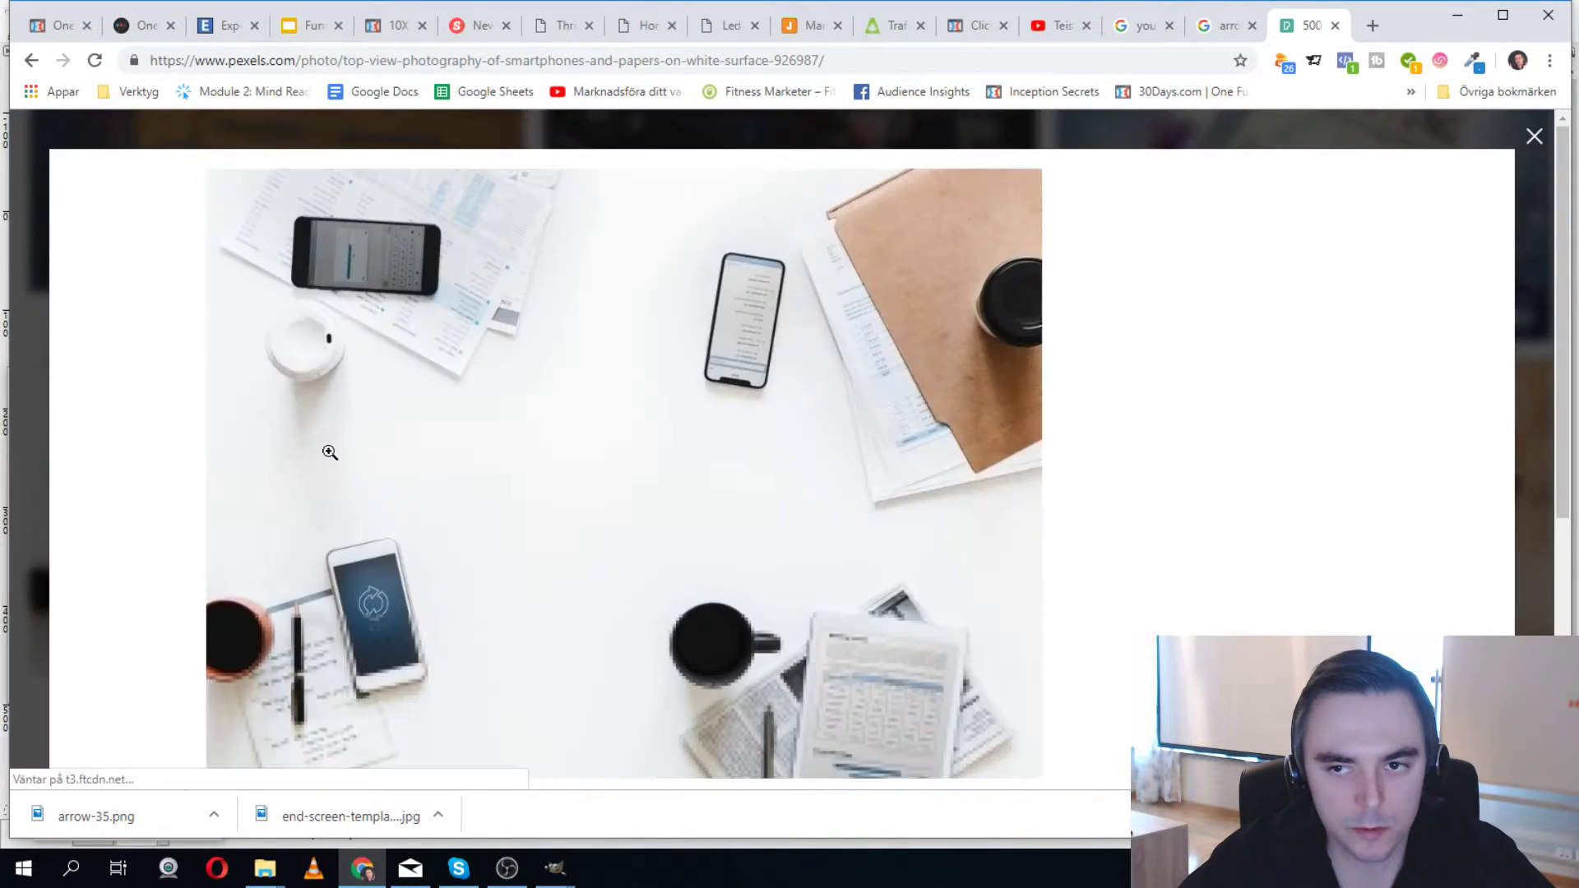
pyautogui.rightClick(901, 427)
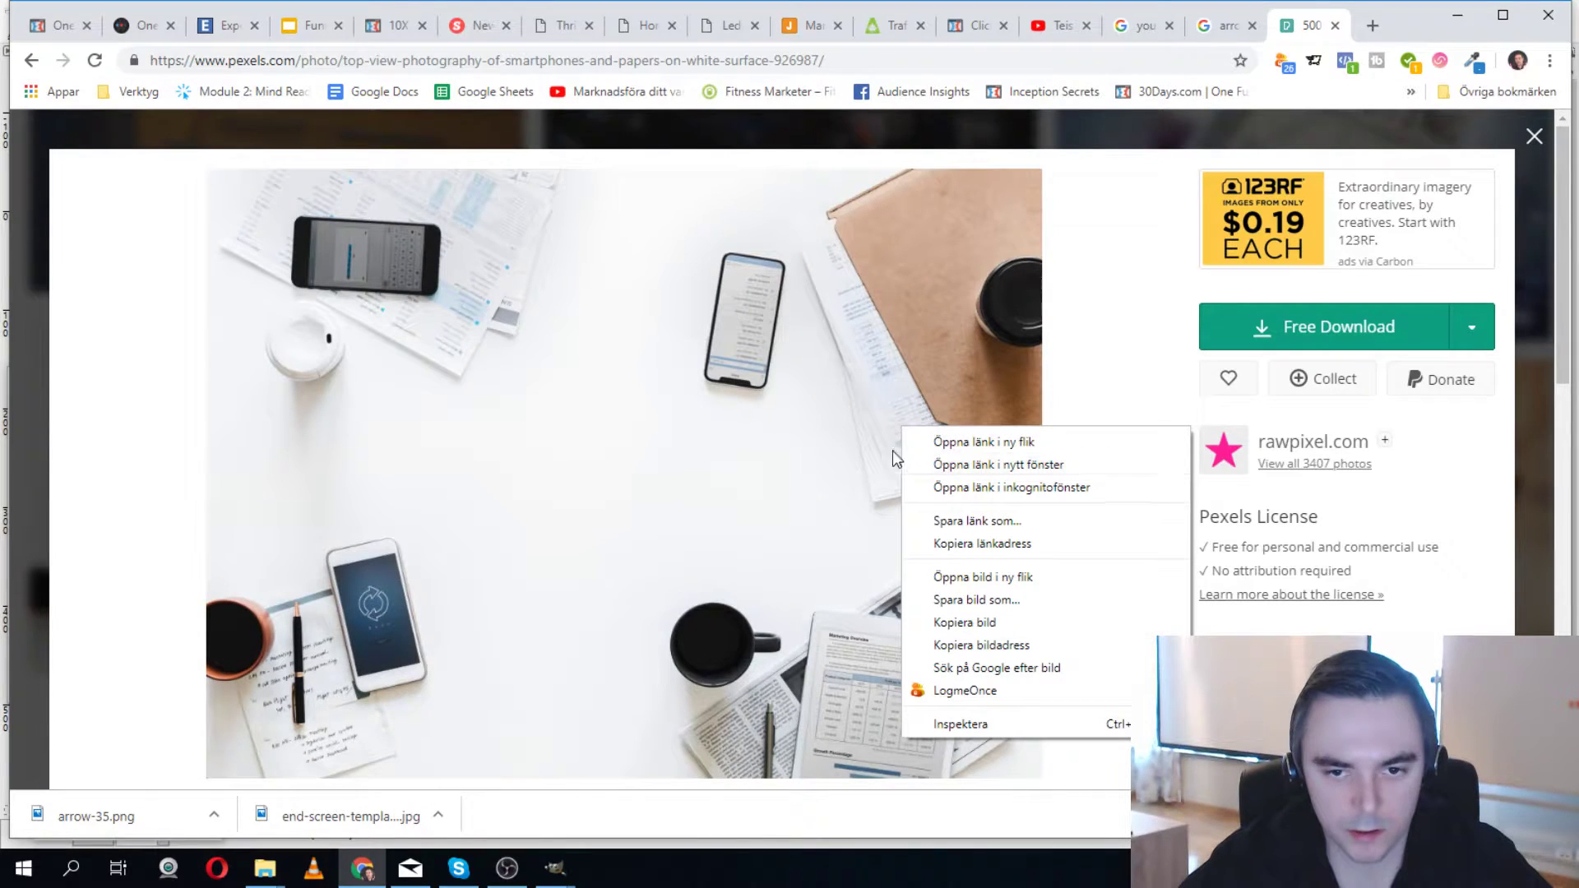
pyautogui.click(1532, 136)
# Browse further through the marketing photos for a suitable end screen background.
pyautogui.scroll(-10, 1338, 380)
pyautogui.scroll(-4, 1286, 377)
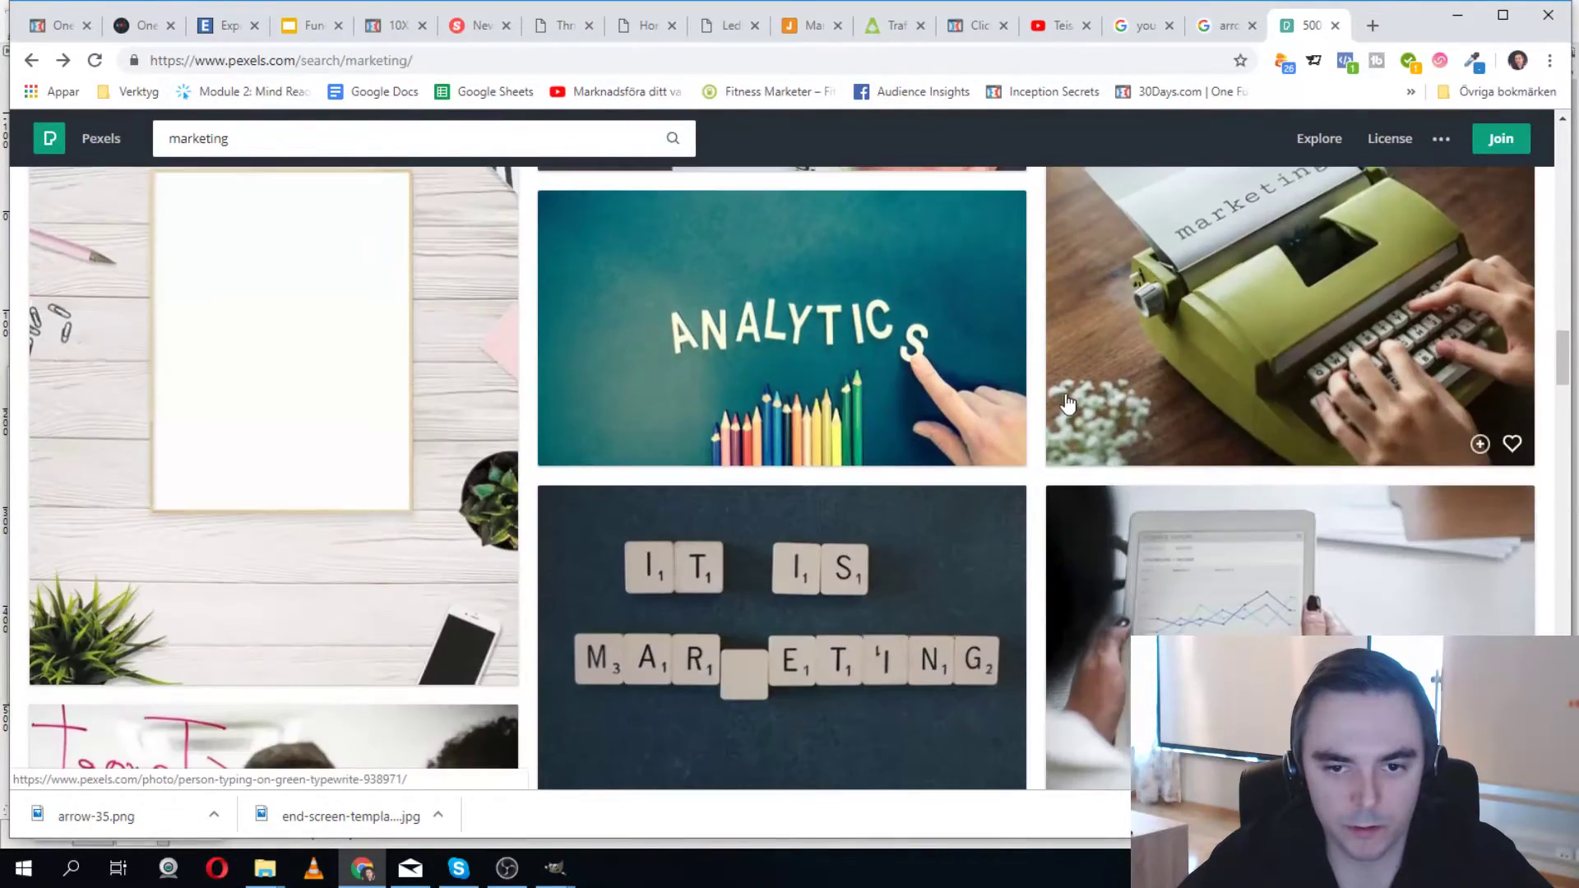
pyautogui.scroll(-2, 932, 364)
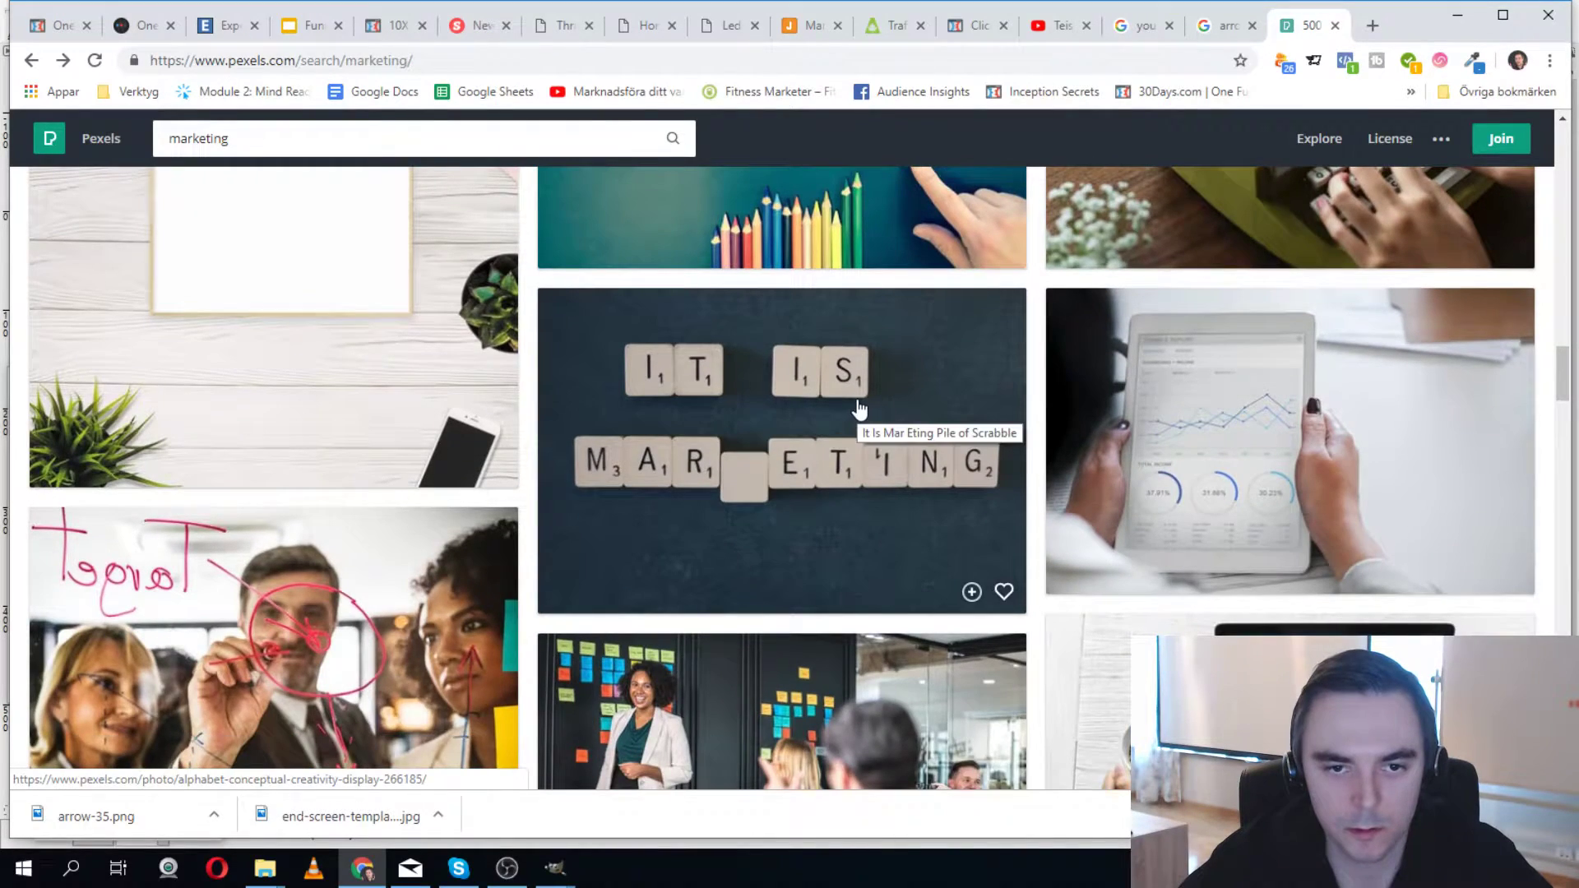
pyautogui.scroll(2, 862, 354)
pyautogui.scroll(2, 839, 423)
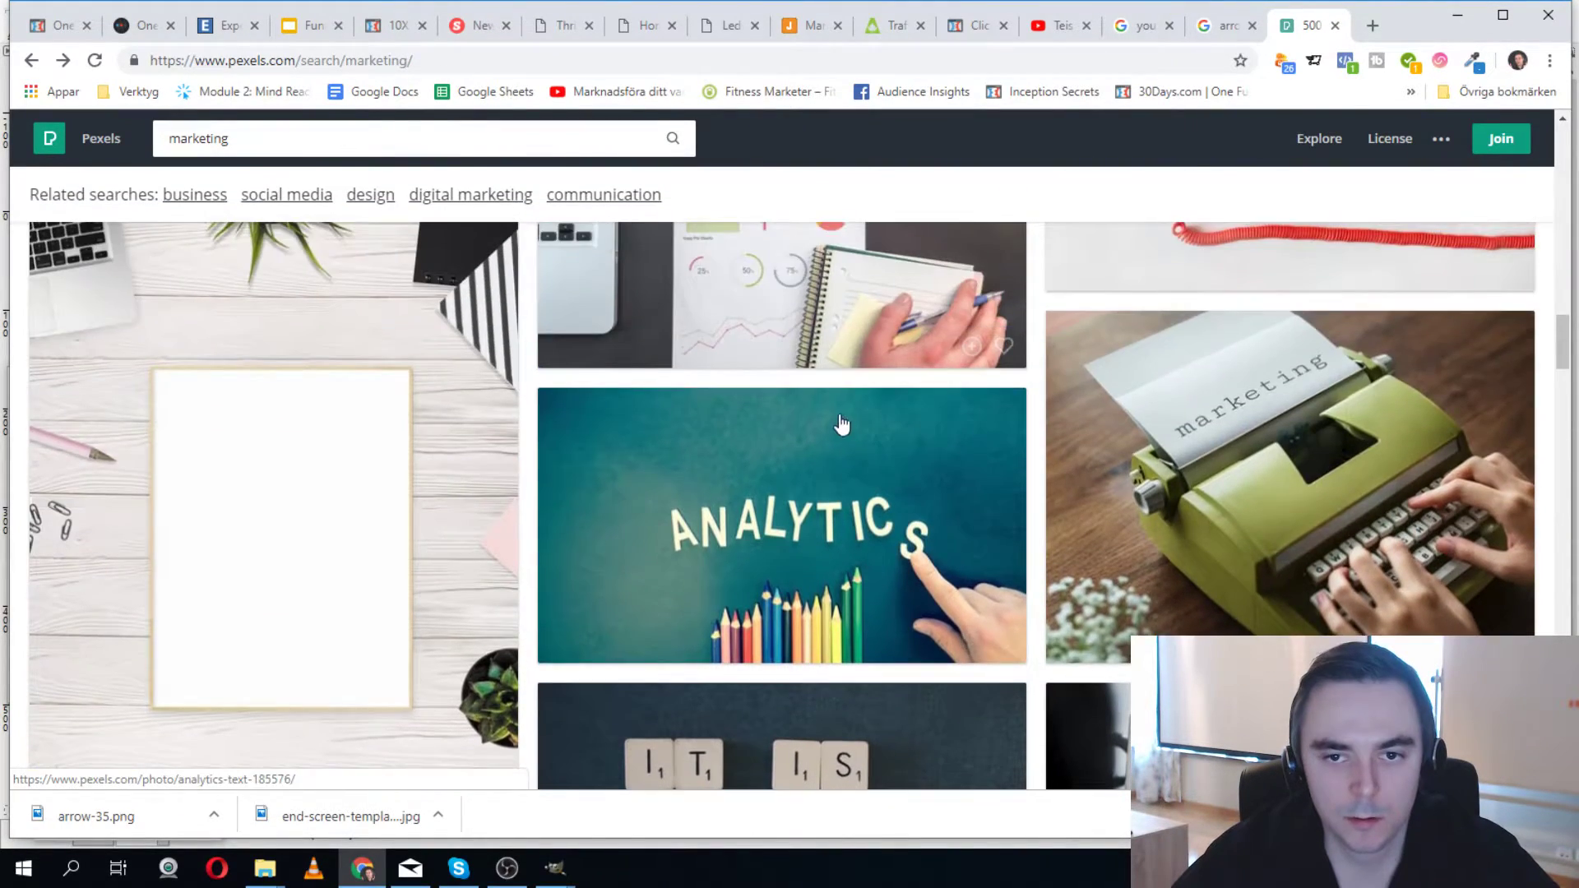
pyautogui.scroll(-6, 839, 448)
pyautogui.scroll(-3, 832, 440)
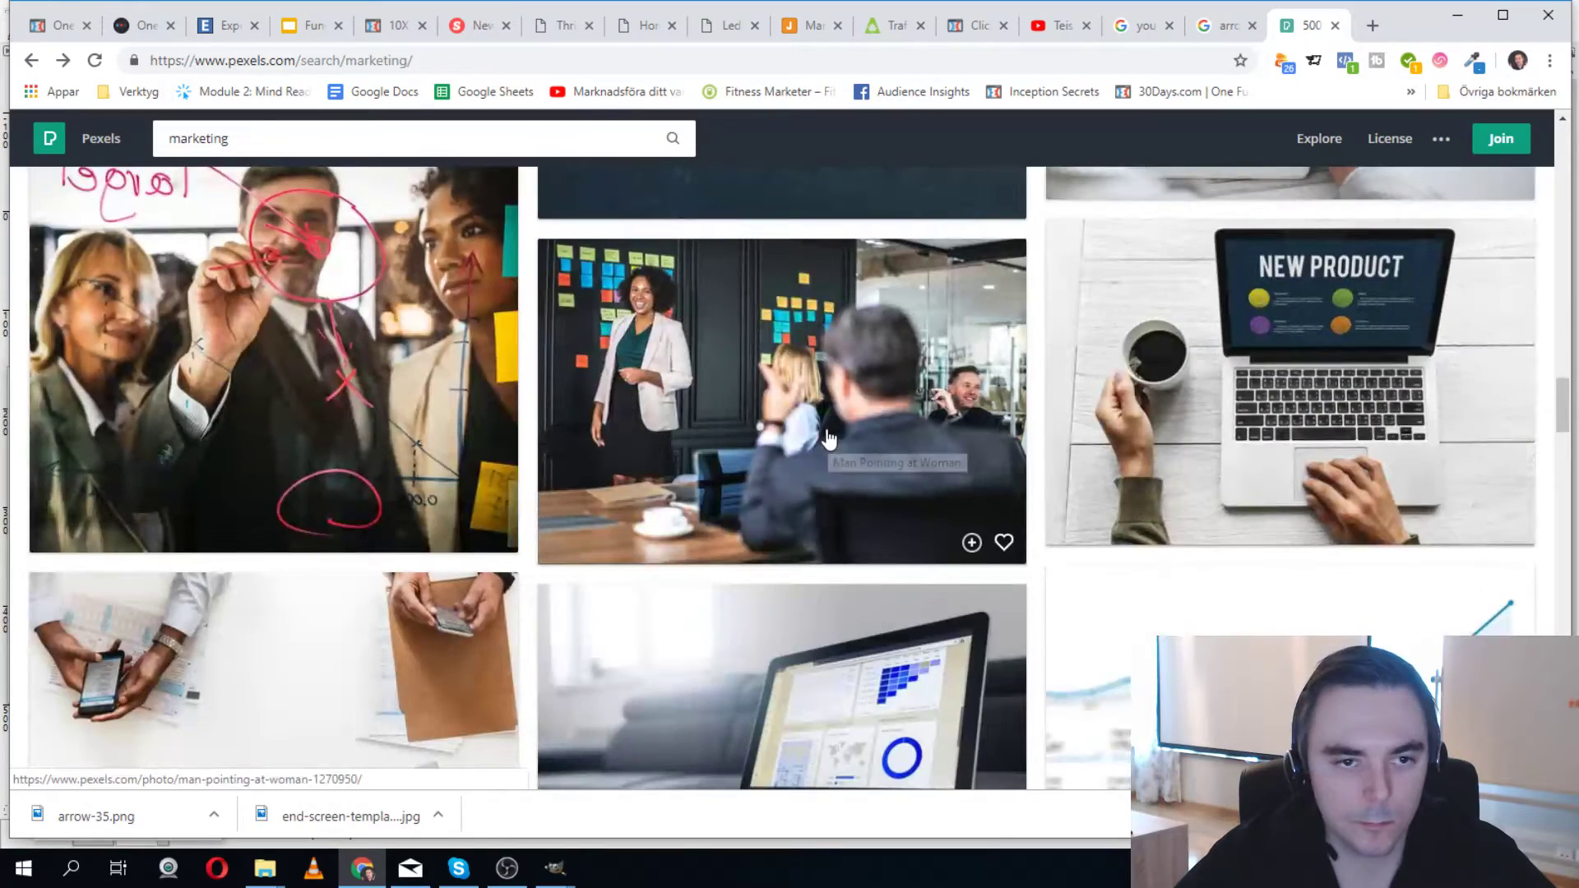
pyautogui.scroll(-6, 831, 439)
pyautogui.scroll(-8, 831, 438)
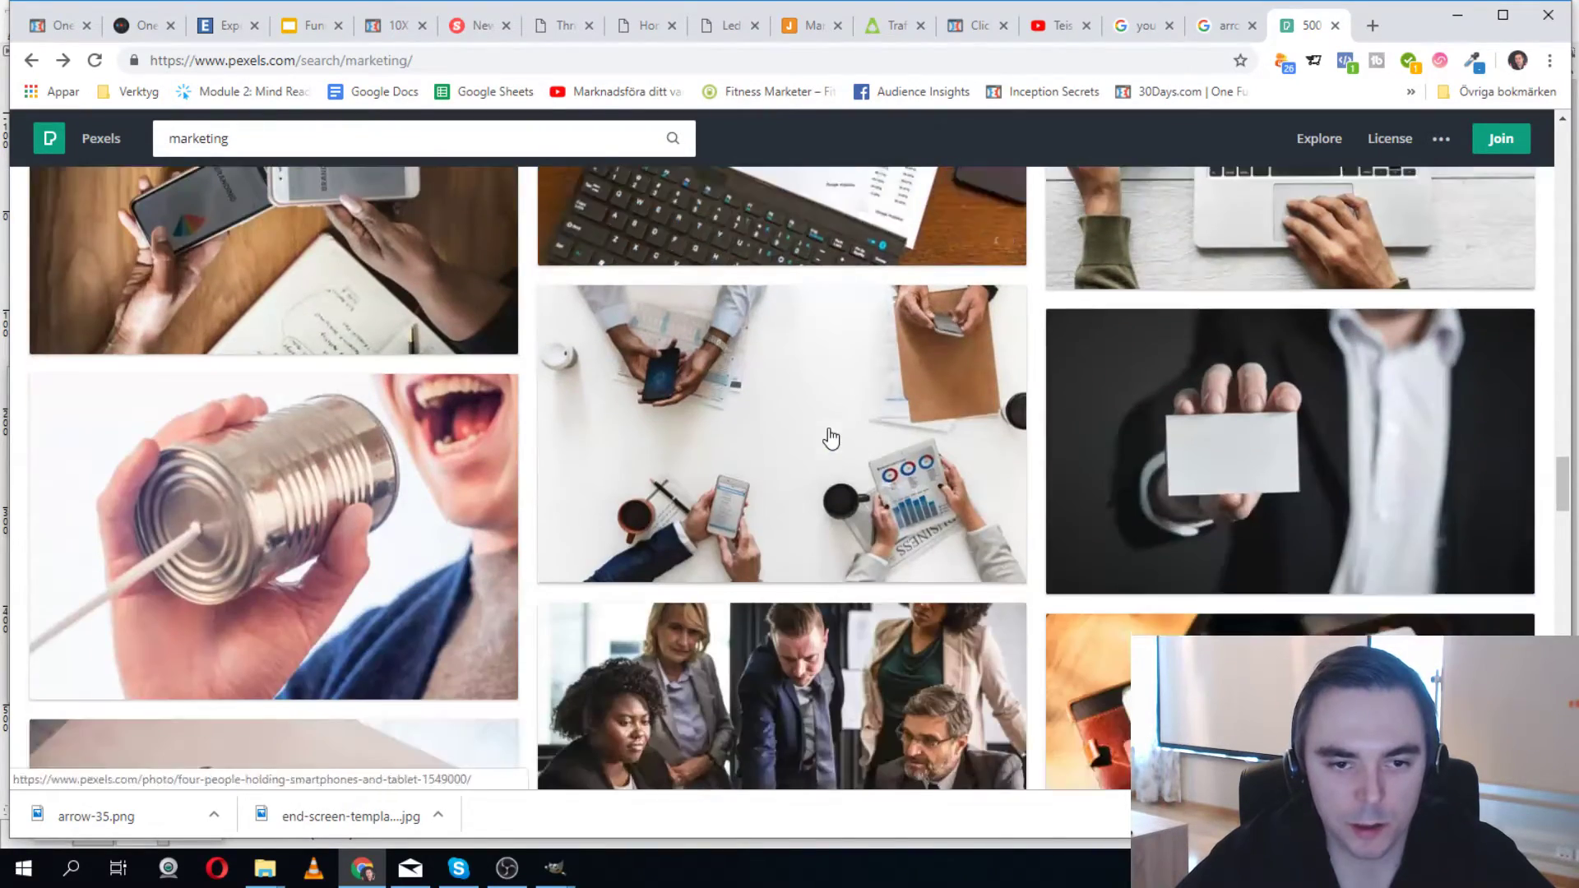
pyautogui.scroll(-11, 1353, 392)
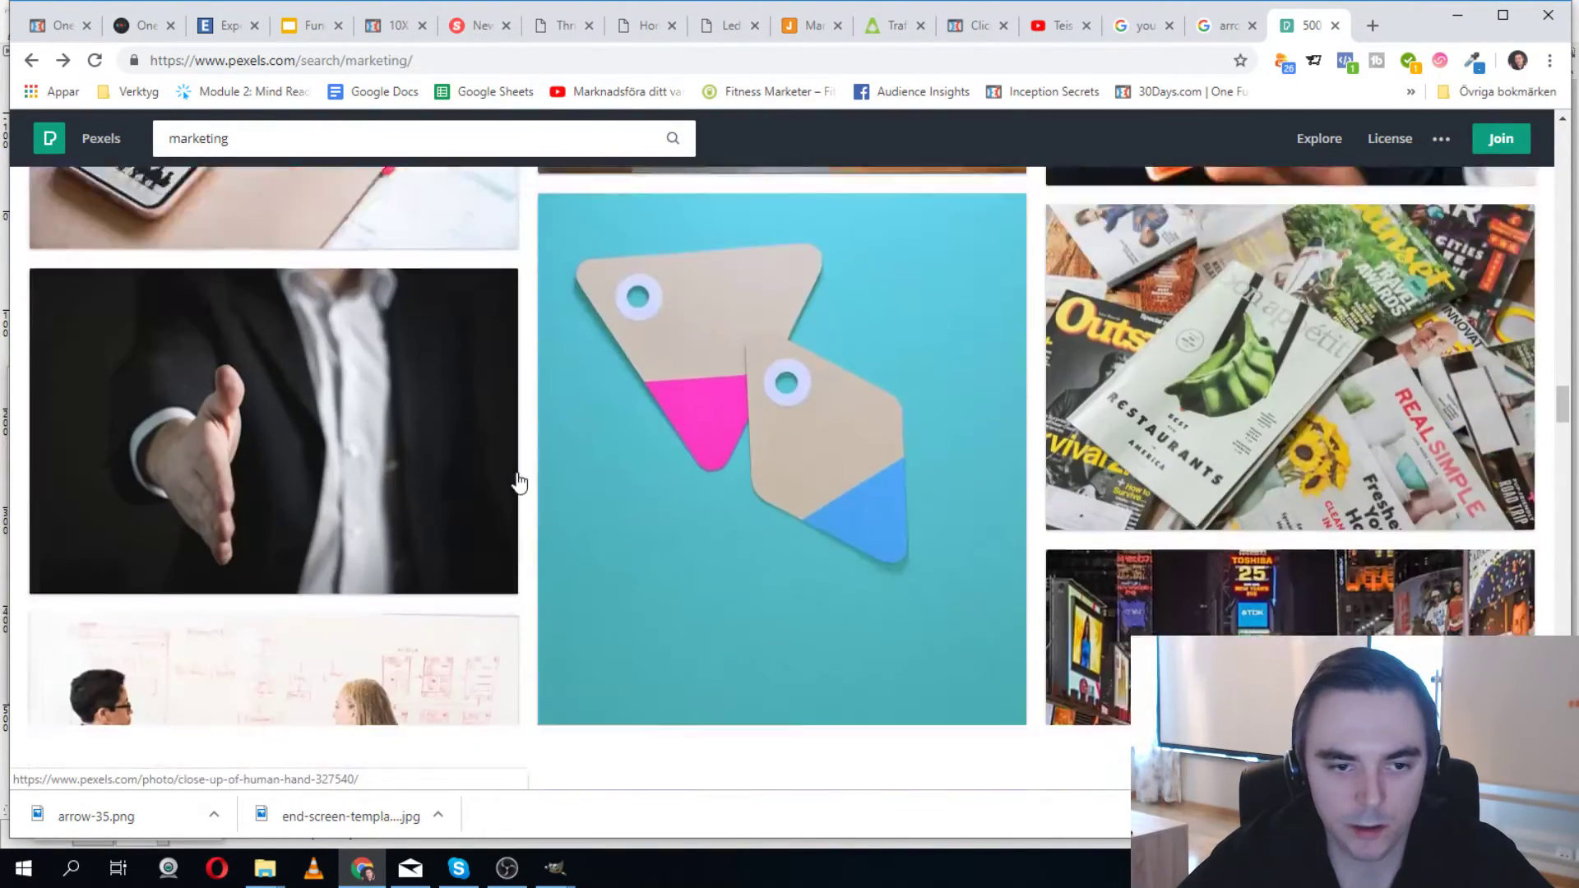
pyautogui.scroll(-13, 686, 386)
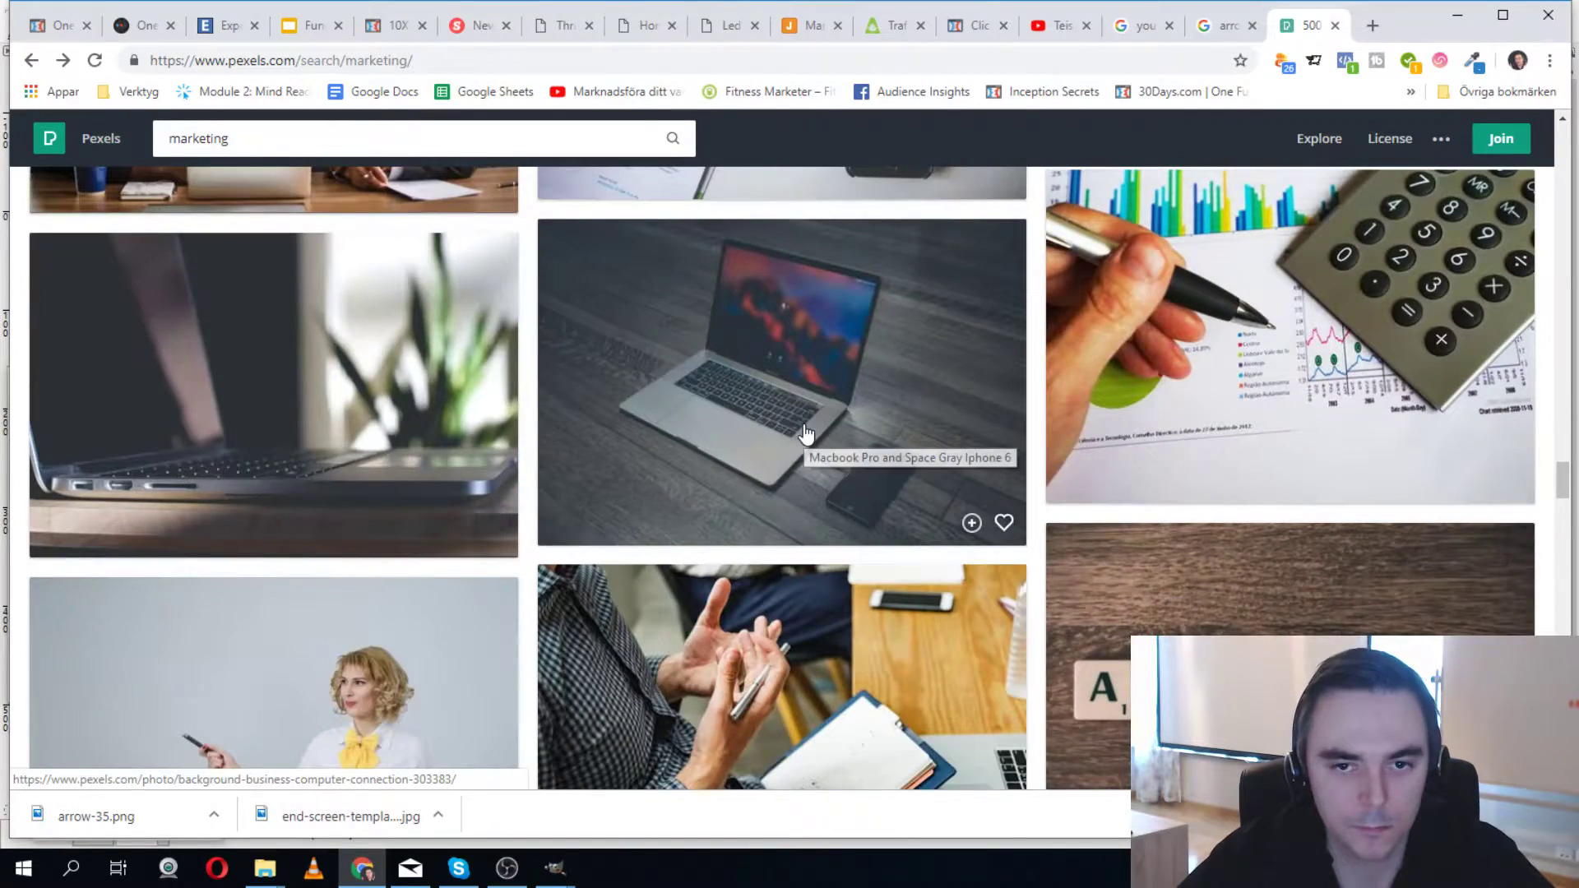
# Open the photo of the MacBook Pro and Space Gray iPhone on dark wood and save the image as pexels-photo-303383.jpeg.
pyautogui.click(804, 431)
pyautogui.rightClick(611, 461)
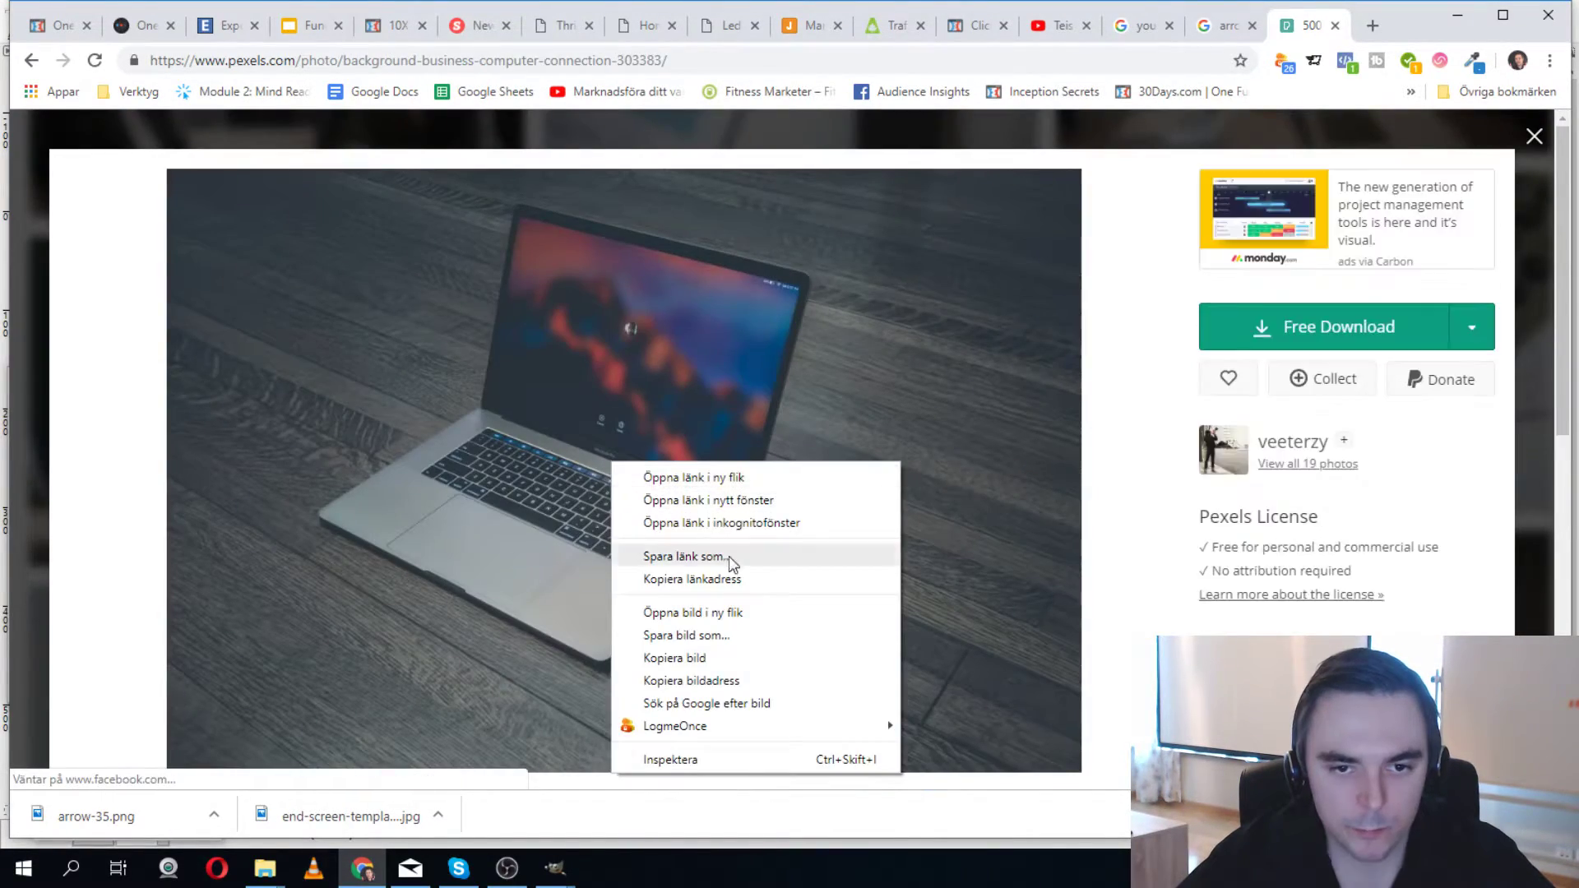
pyautogui.click(718, 637)
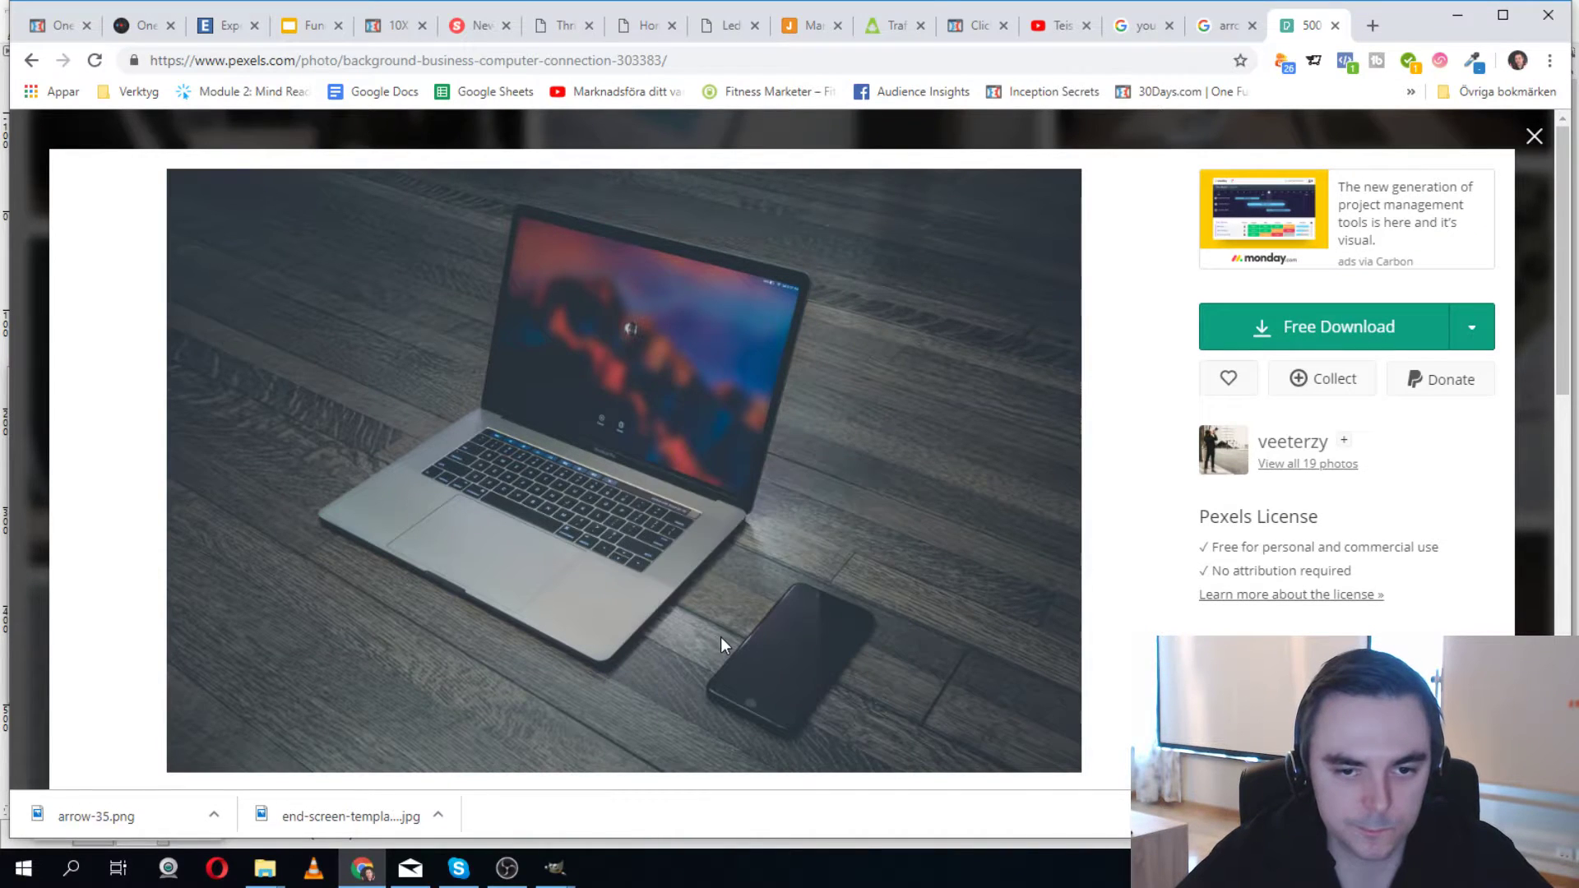
pyautogui.click(781, 584)
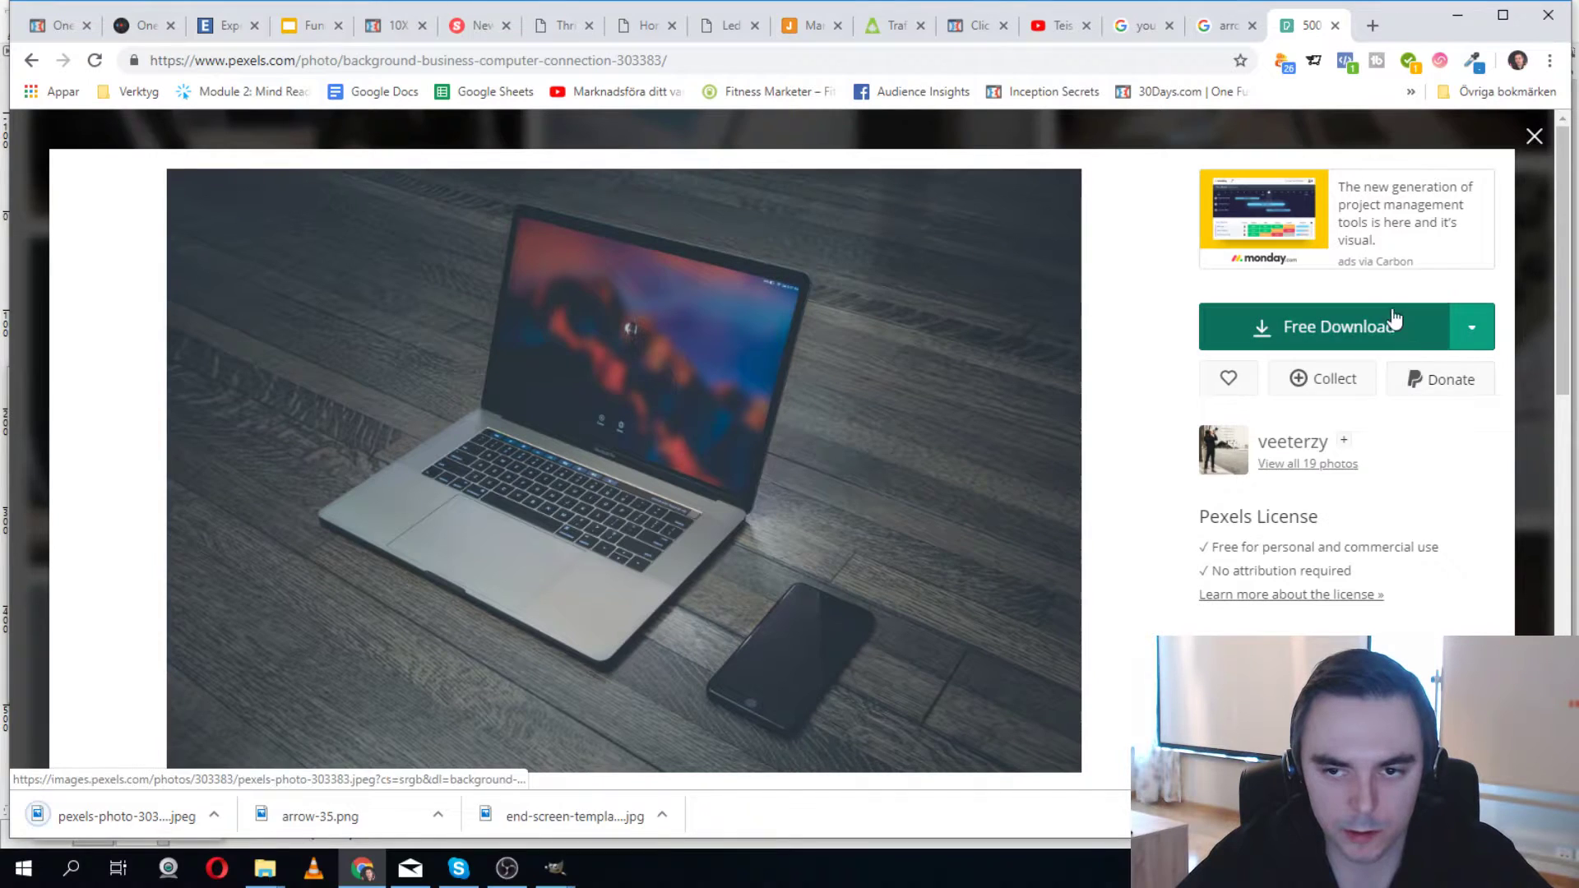
# Download the laptop photo in the Large (1920 x 1281) size.
pyautogui.moveTo(1473, 324)
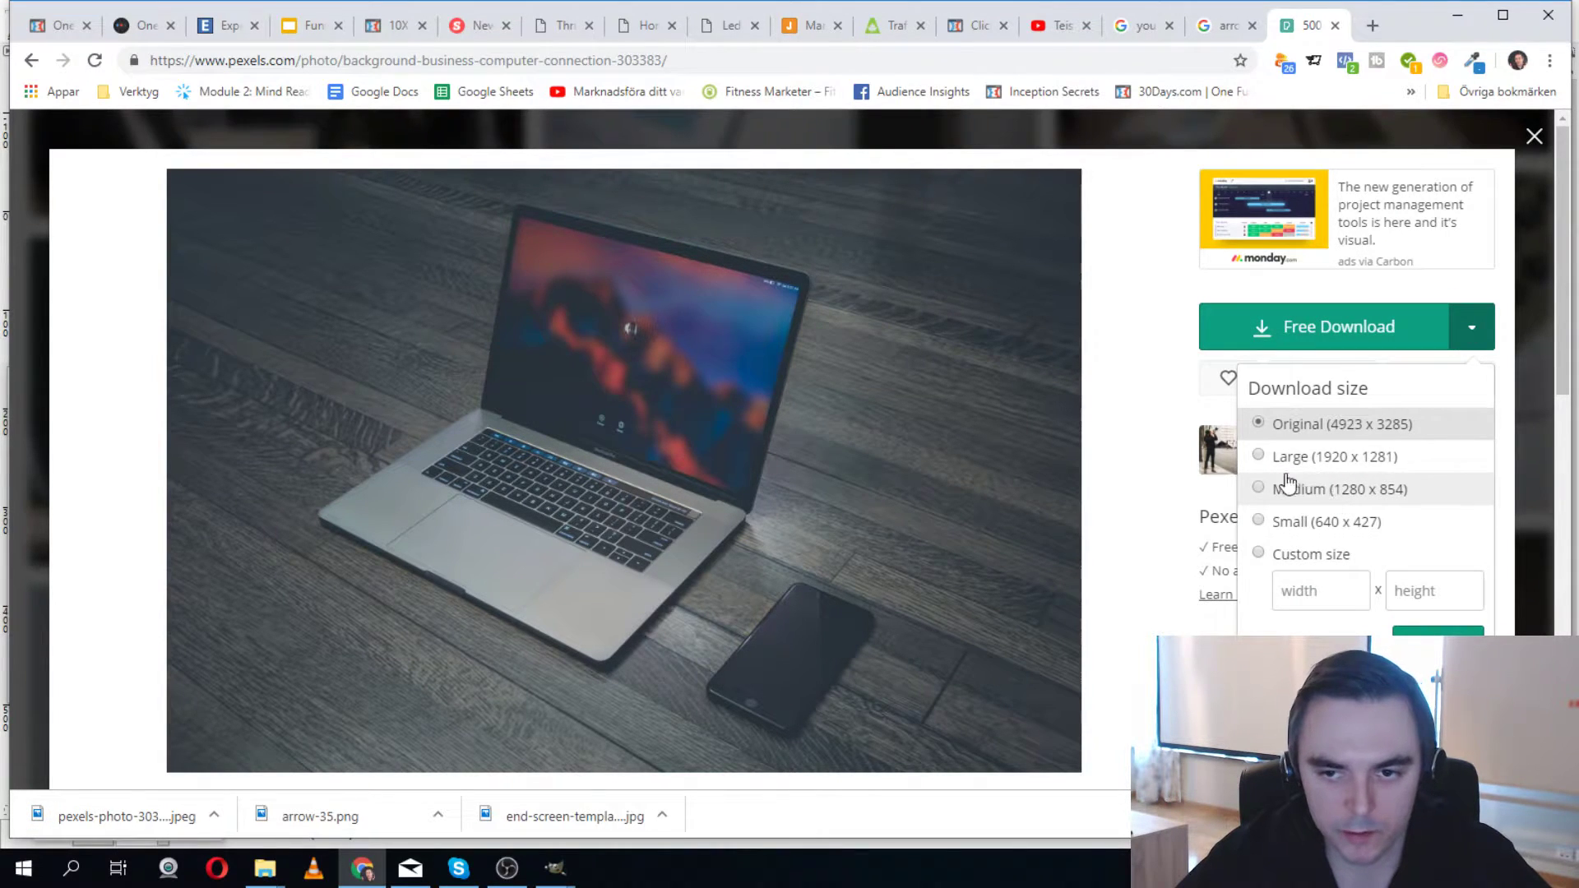
pyautogui.click(1261, 454)
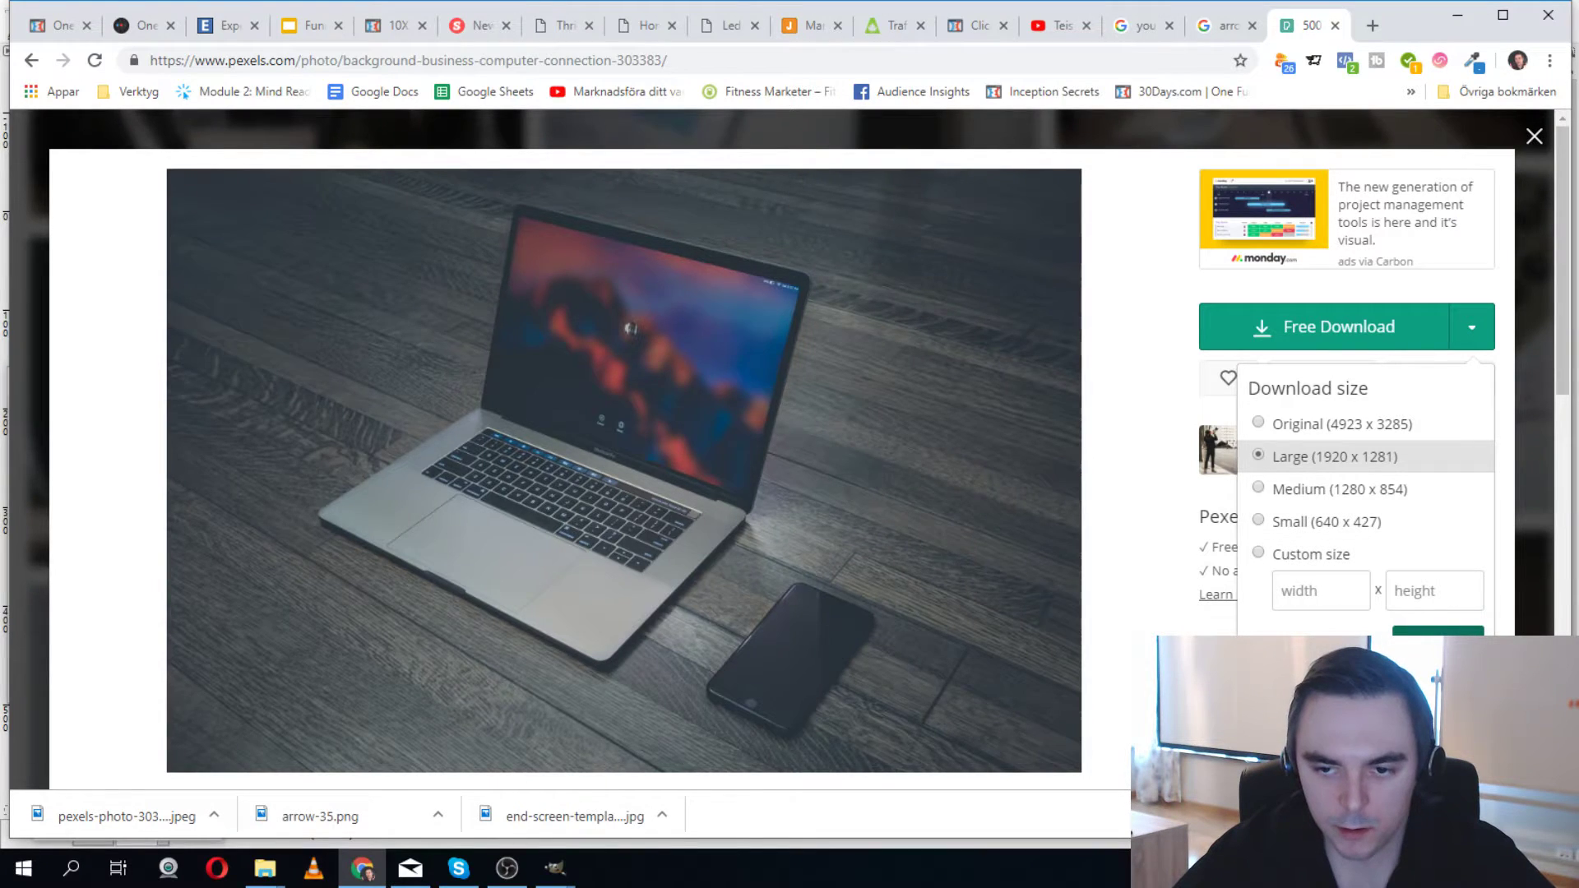
pyautogui.click(1437, 645)
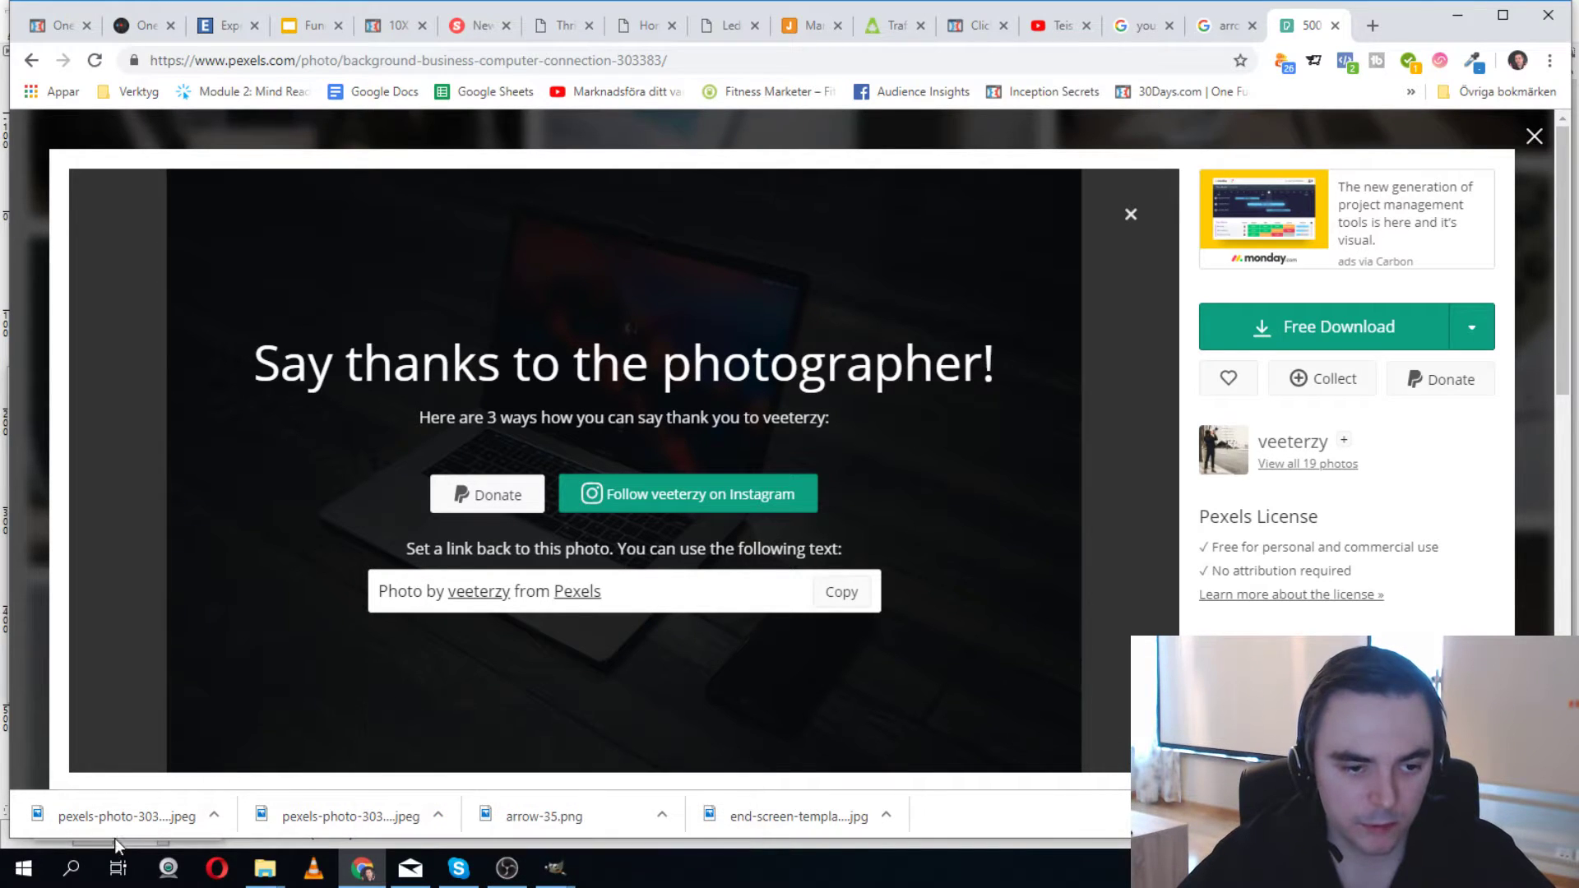
# Bring pexels-photo-303383.jpeg from the Funnels folder into the GIMP end screen and move its layer to the bottom of the stack.
pyautogui.click(212, 817)
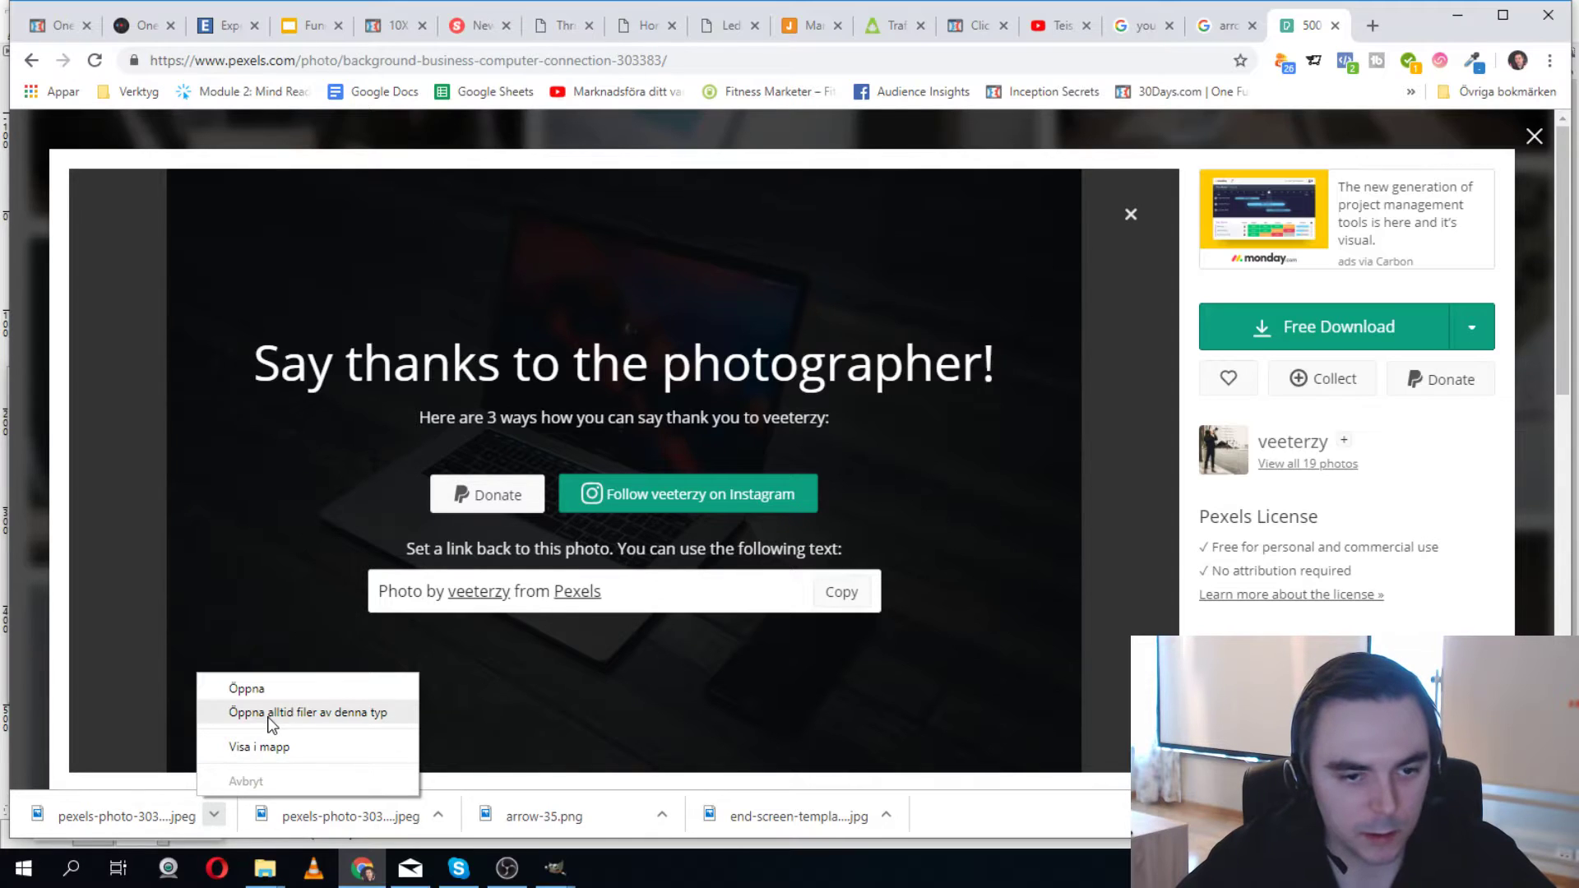
pyautogui.click(264, 868)
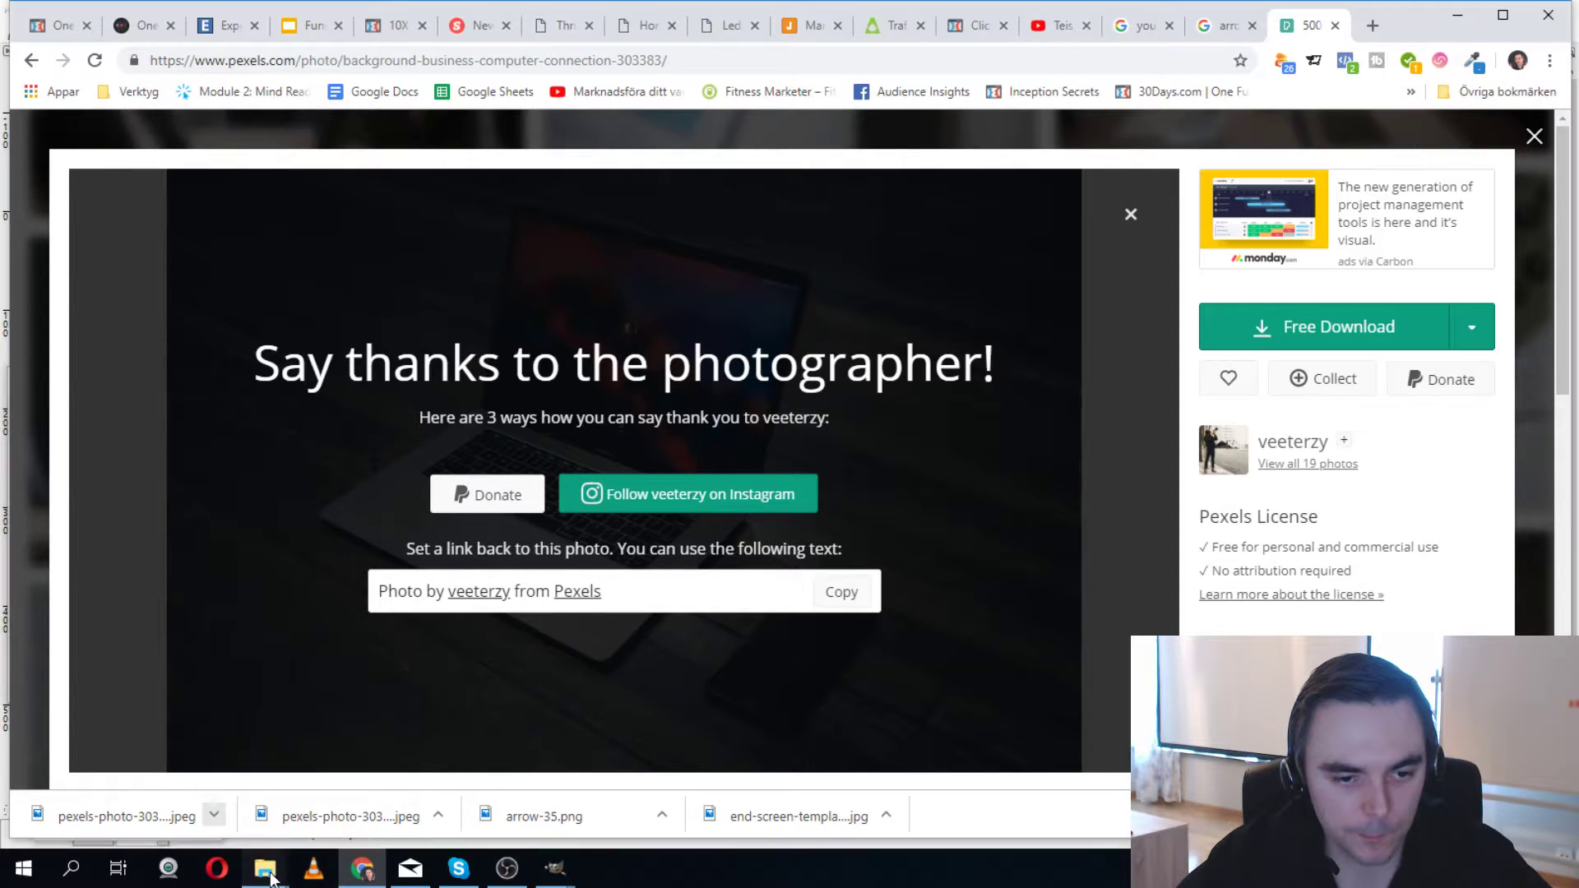
pyautogui.moveTo(218, 799)
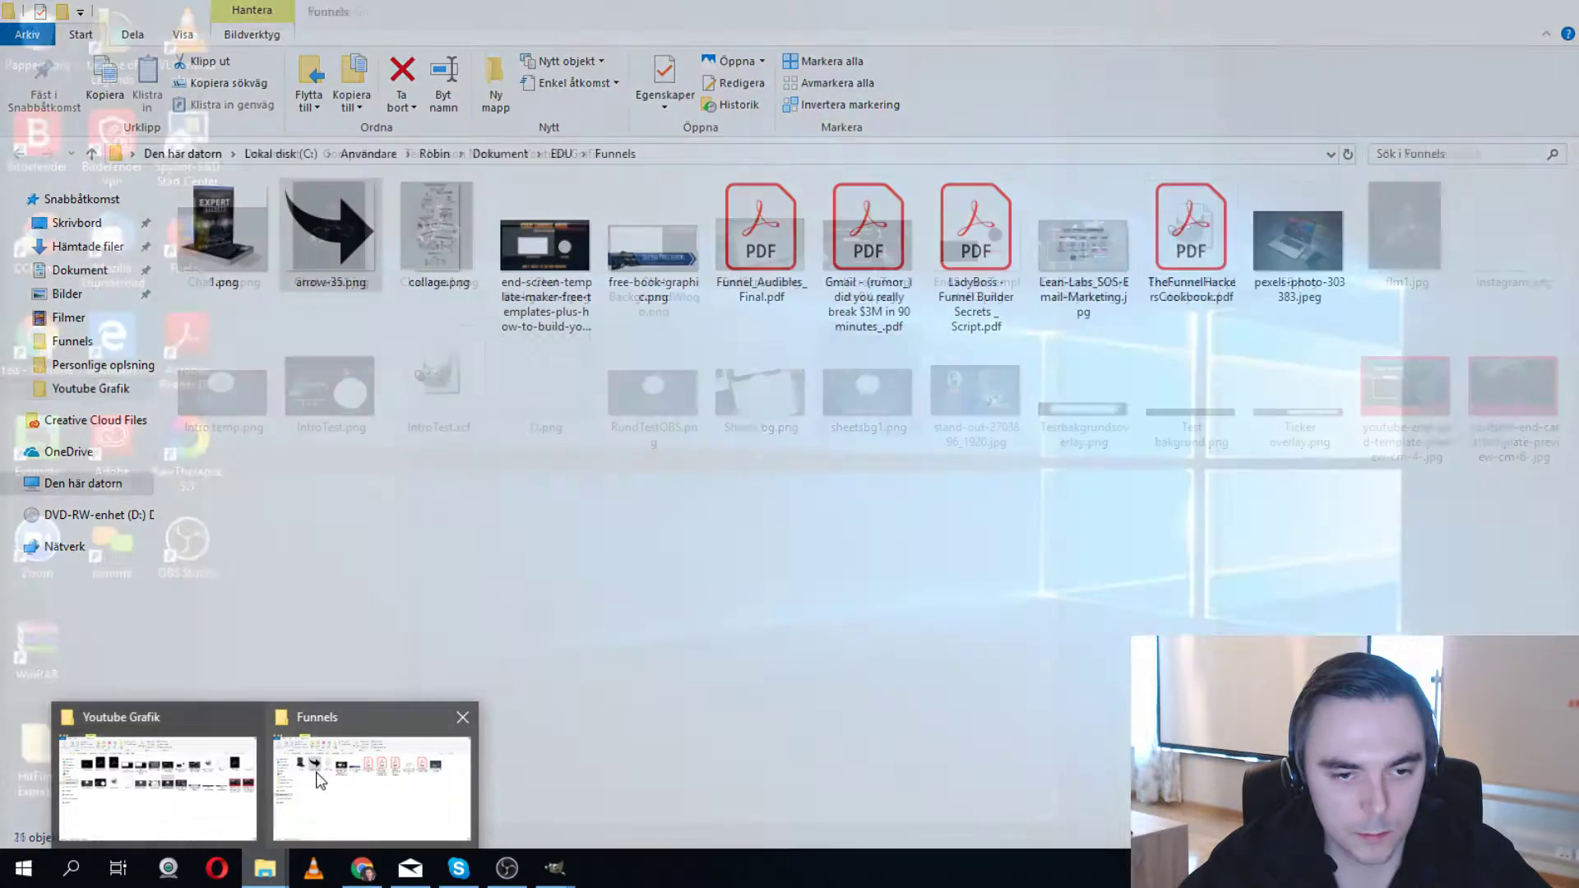
pyautogui.click(361, 777)
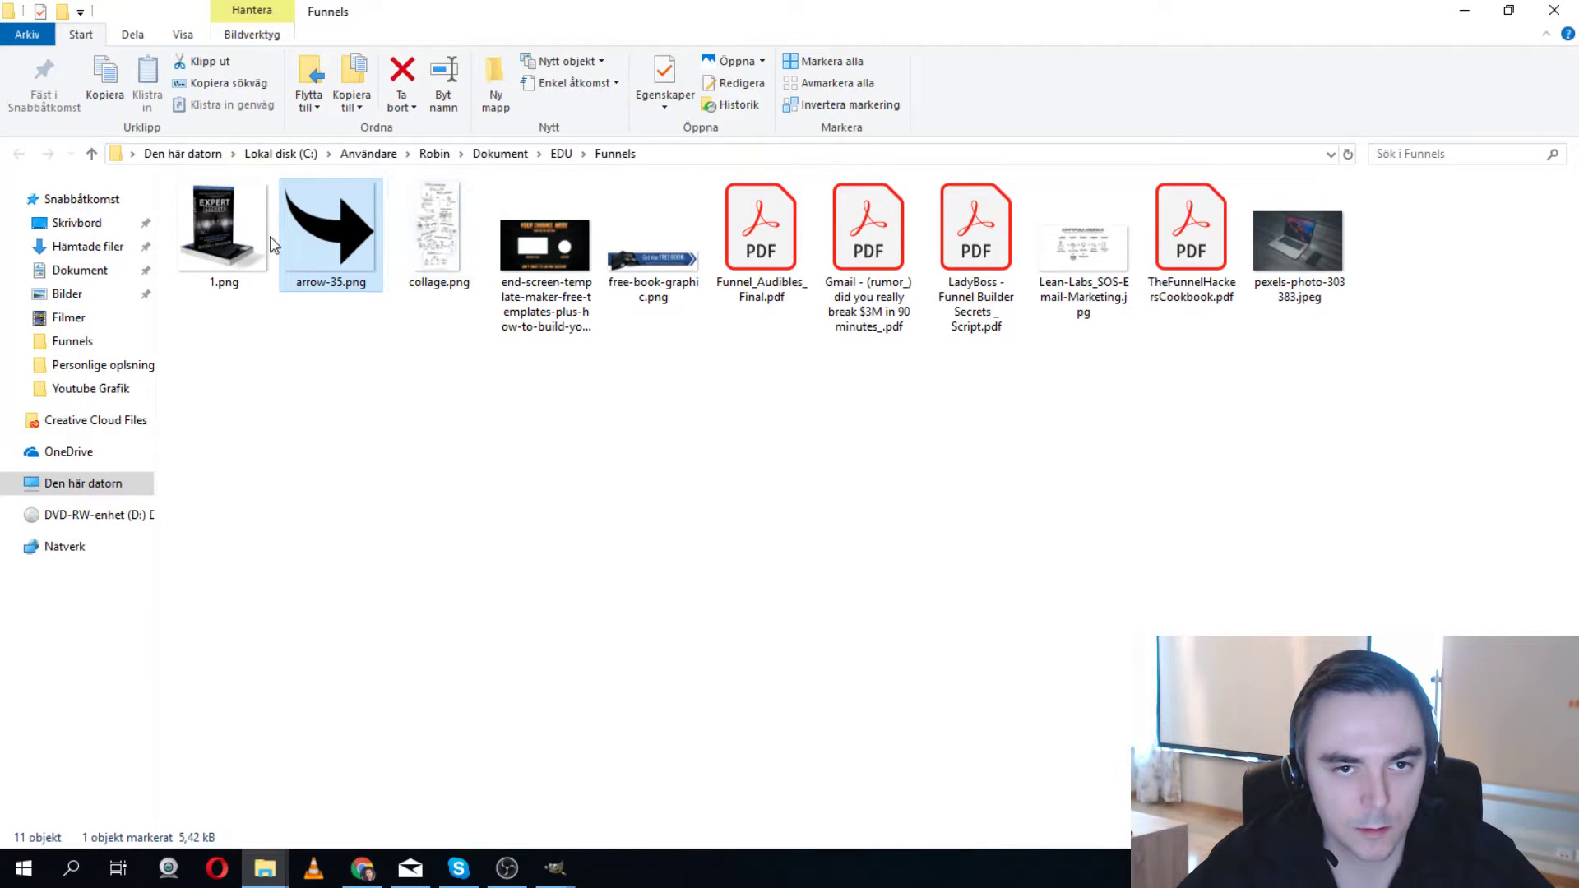
pyautogui.click(1306, 250)
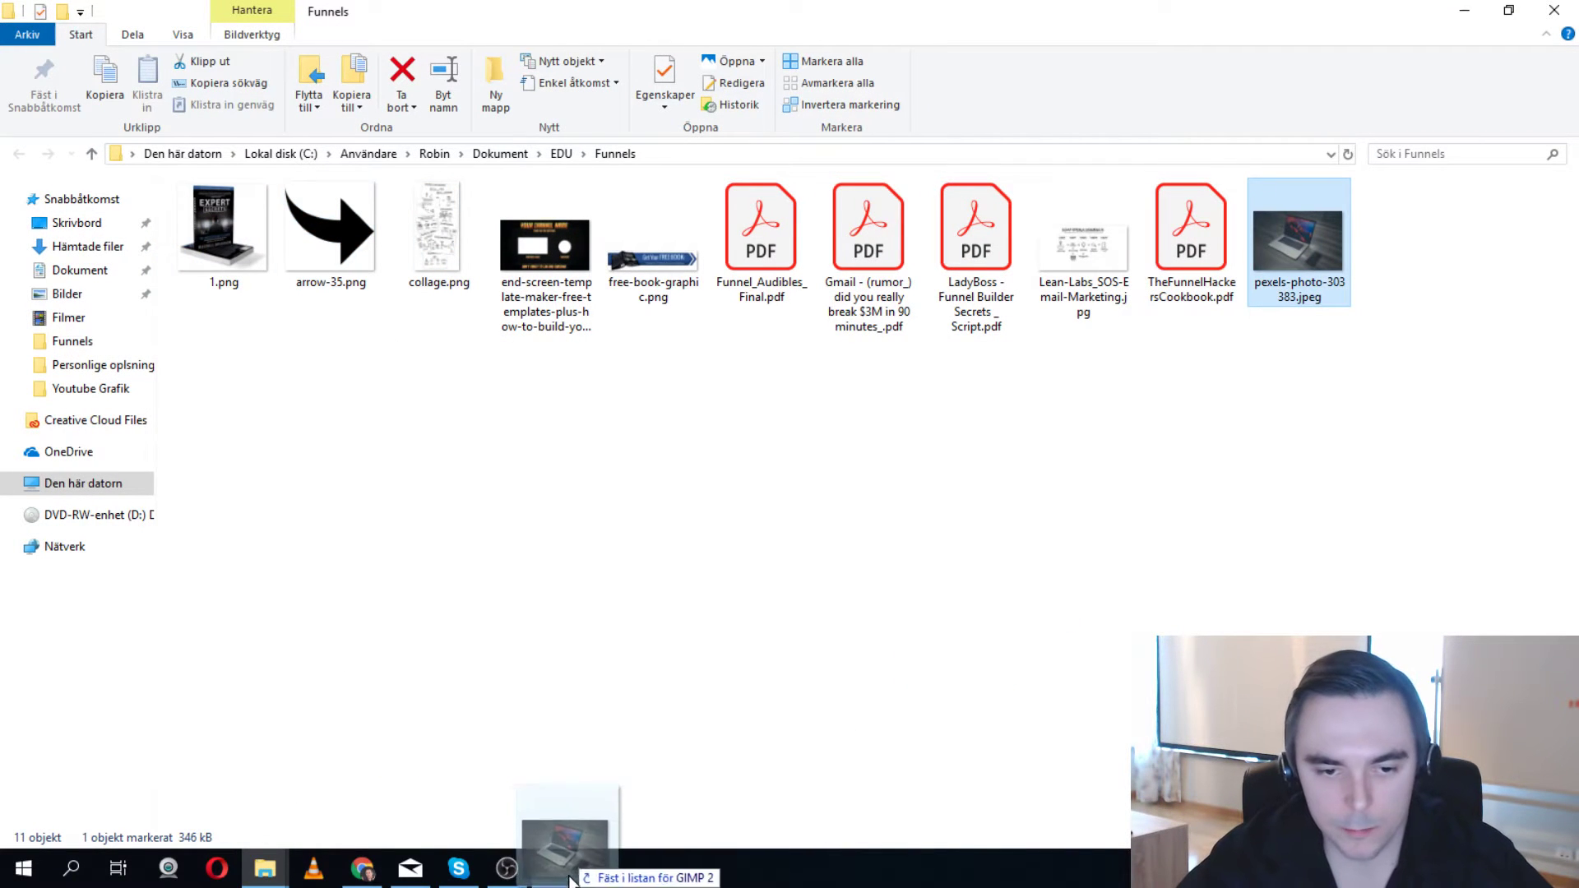
pyautogui.moveTo(570, 880)
pyautogui.click(493, 793)
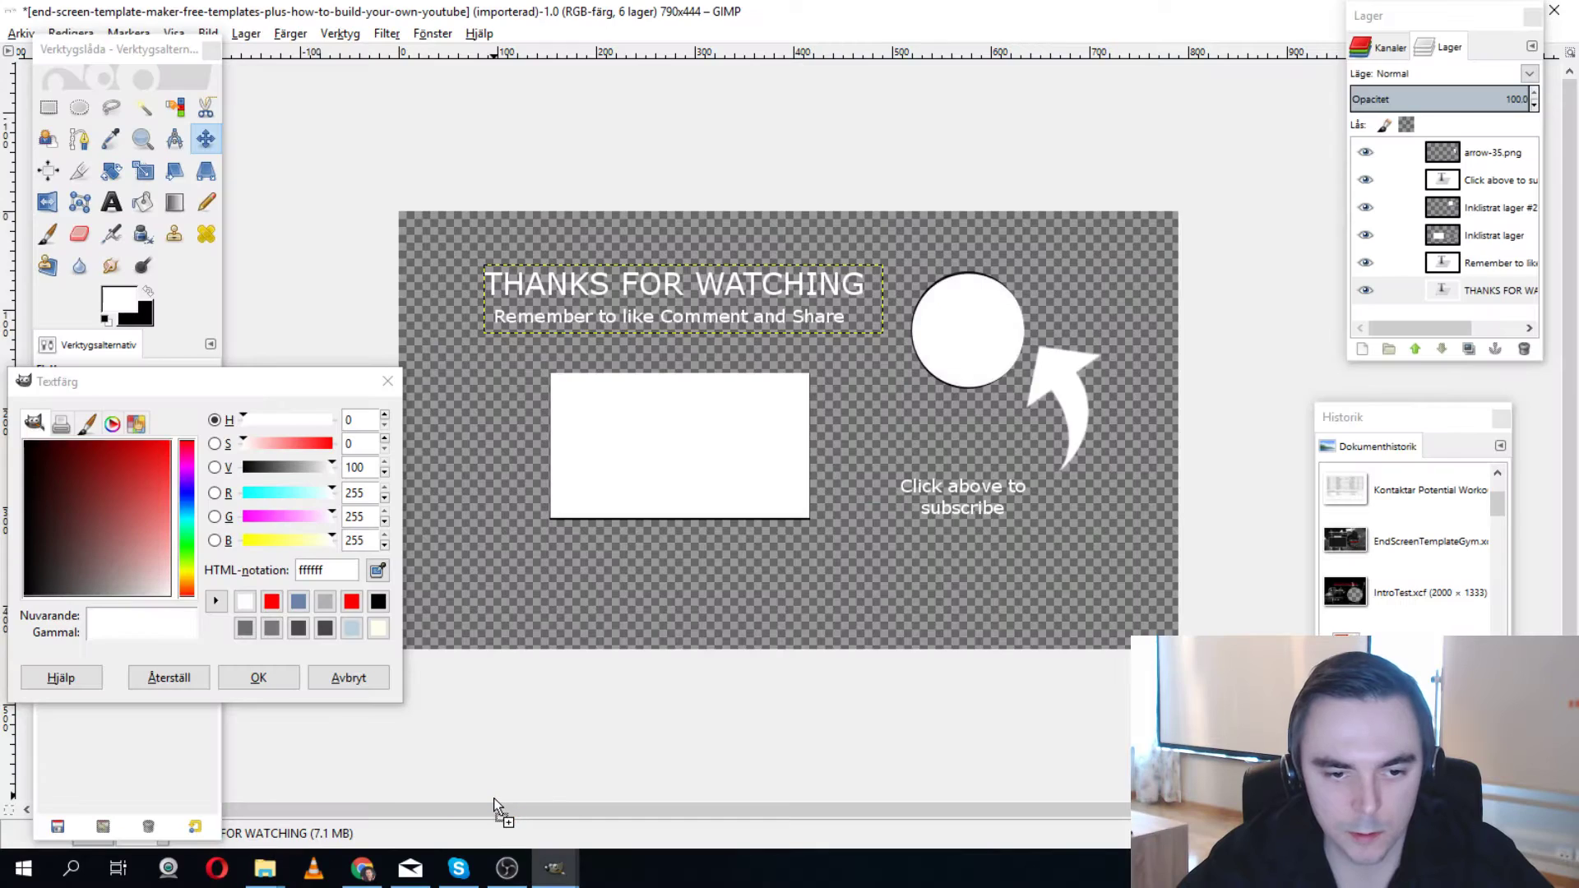
pyautogui.moveTo(628, 604); pyautogui.dragTo(633, 591)
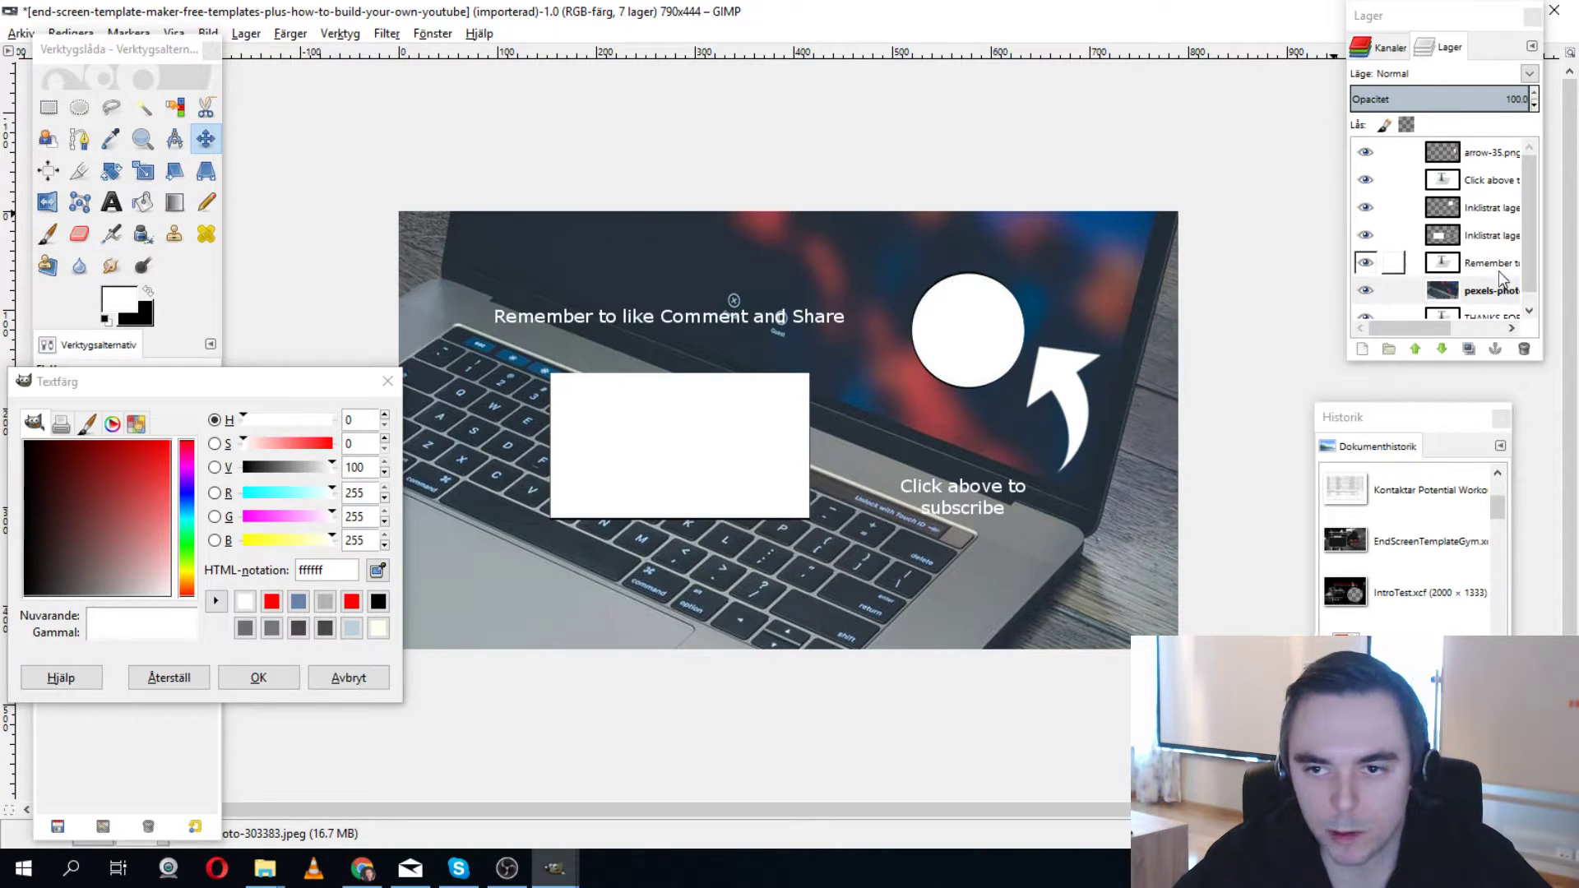
pyautogui.moveTo(1478, 298); pyautogui.dragTo(1479, 318)
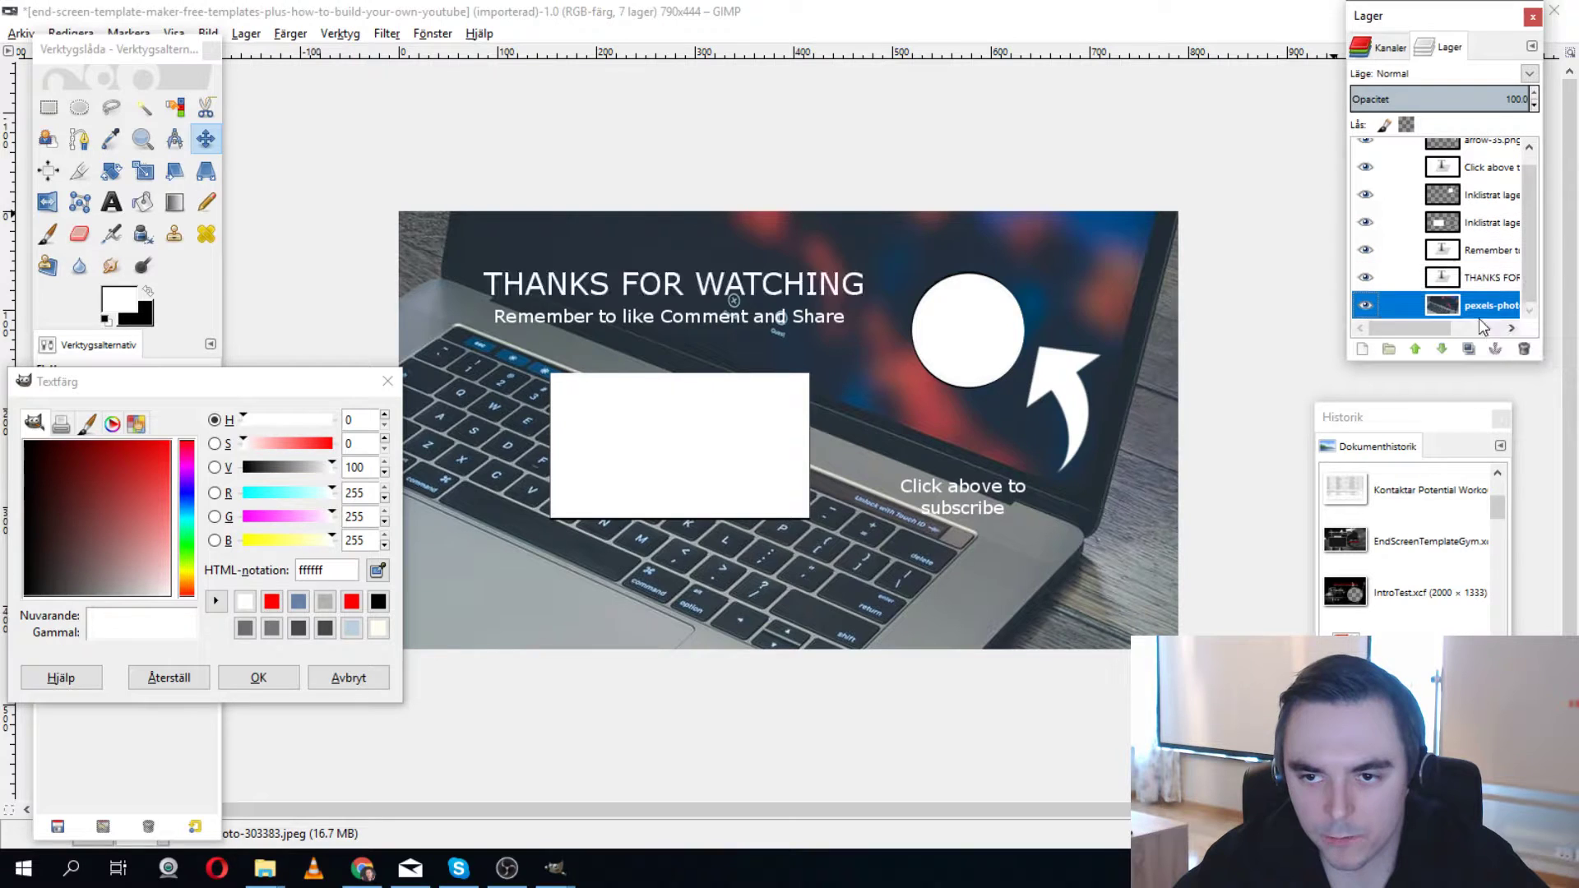
pyautogui.click(1252, 359)
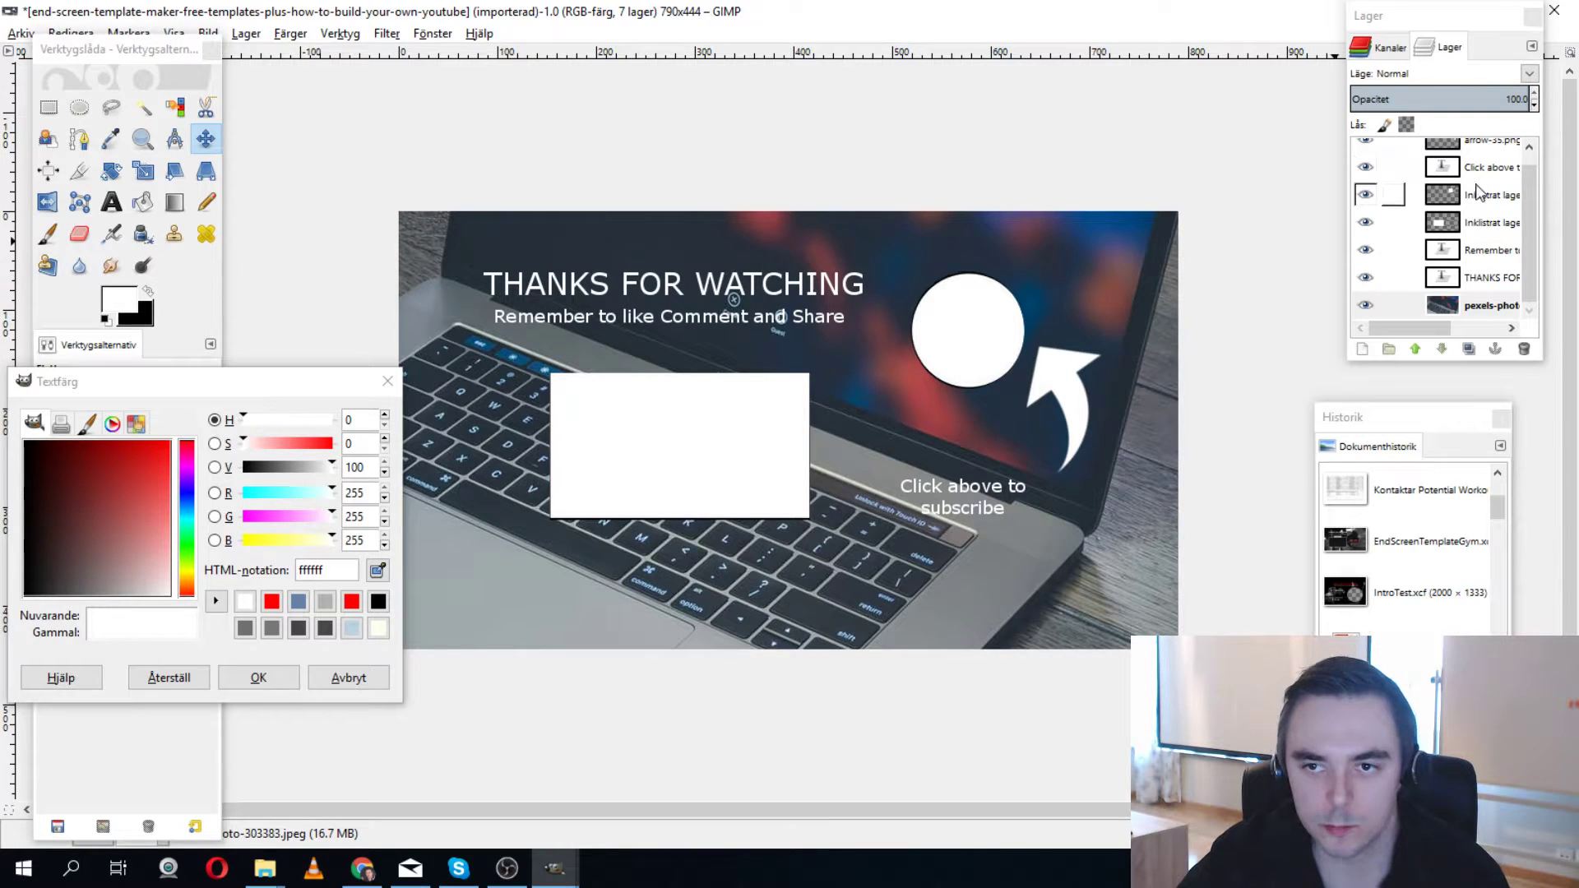
# Move the THANKS FOR WATCHING text slightly down on the end screen.
pyautogui.click(1498, 280)
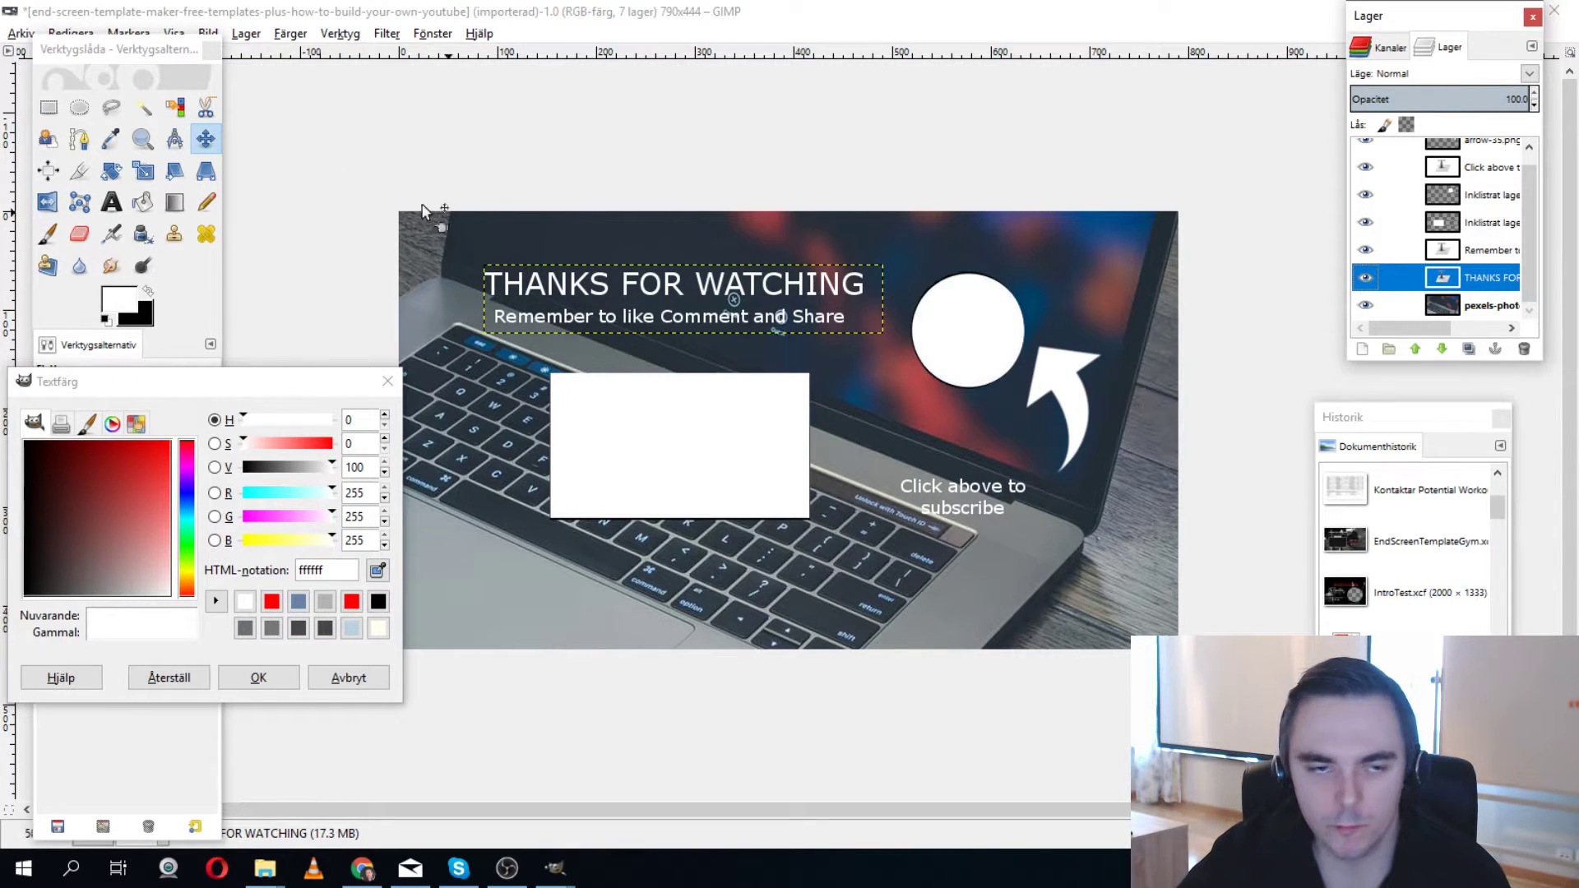
pyautogui.click(113, 208)
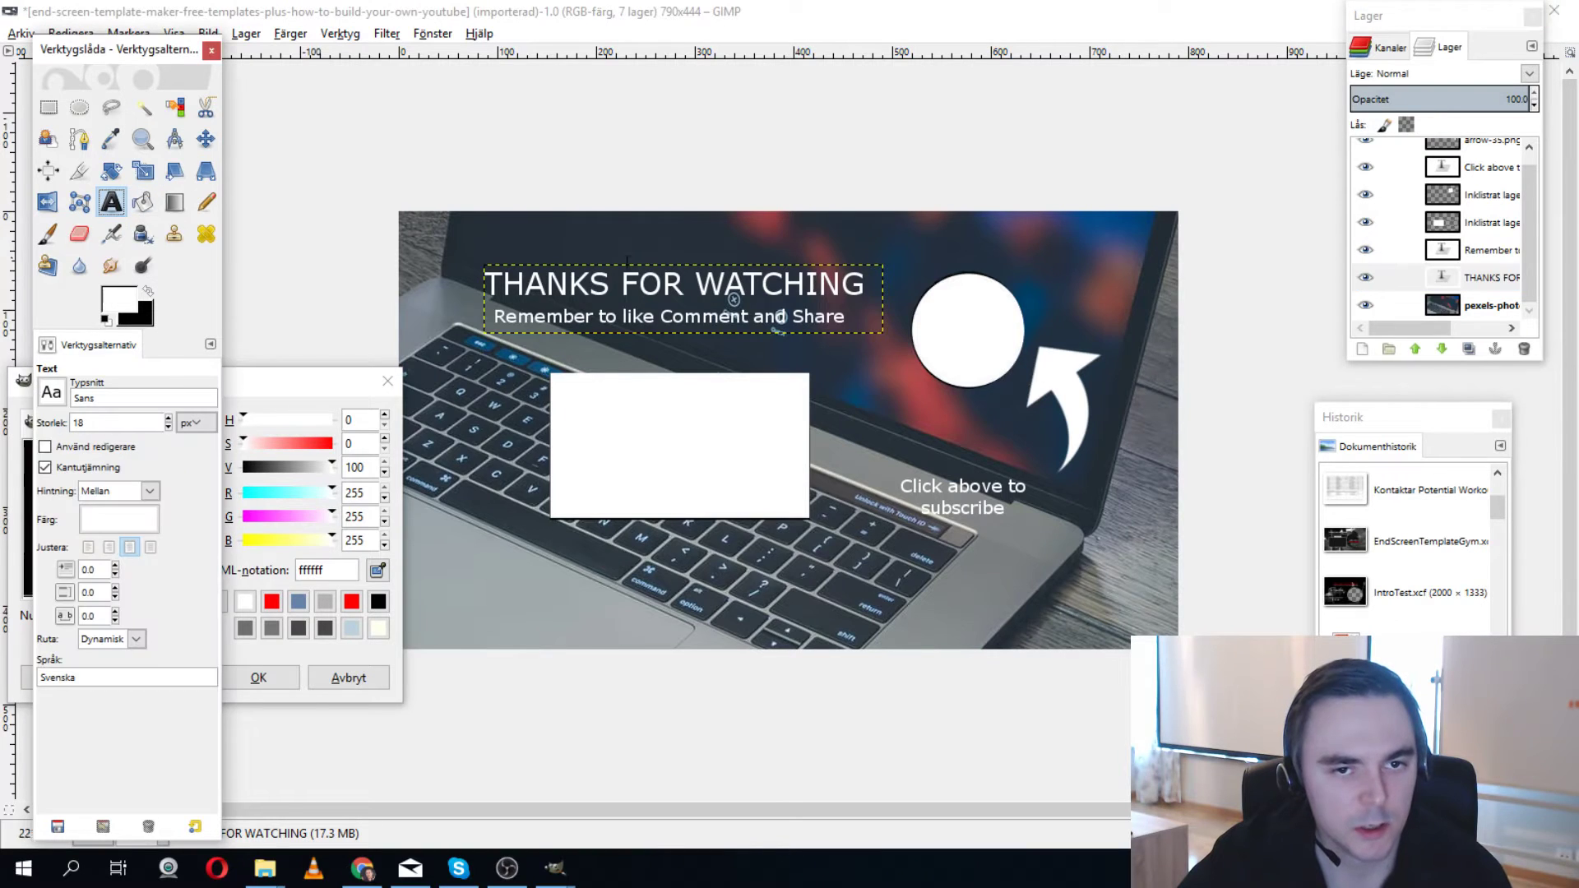
pyautogui.click(761, 284)
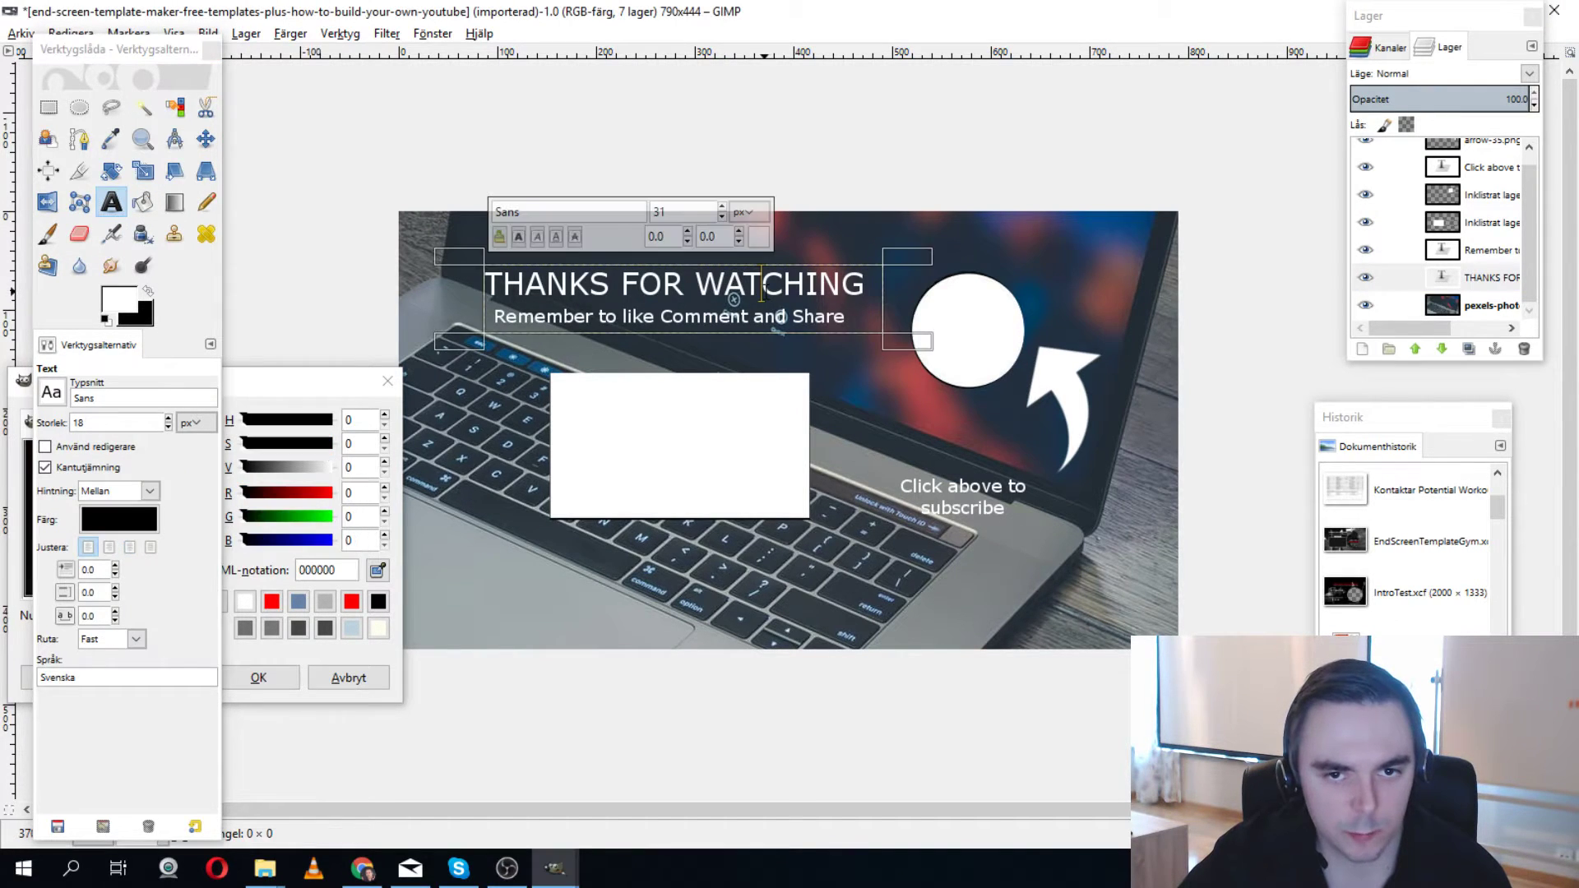
pyautogui.moveTo(709, 259); pyautogui.dragTo(712, 274)
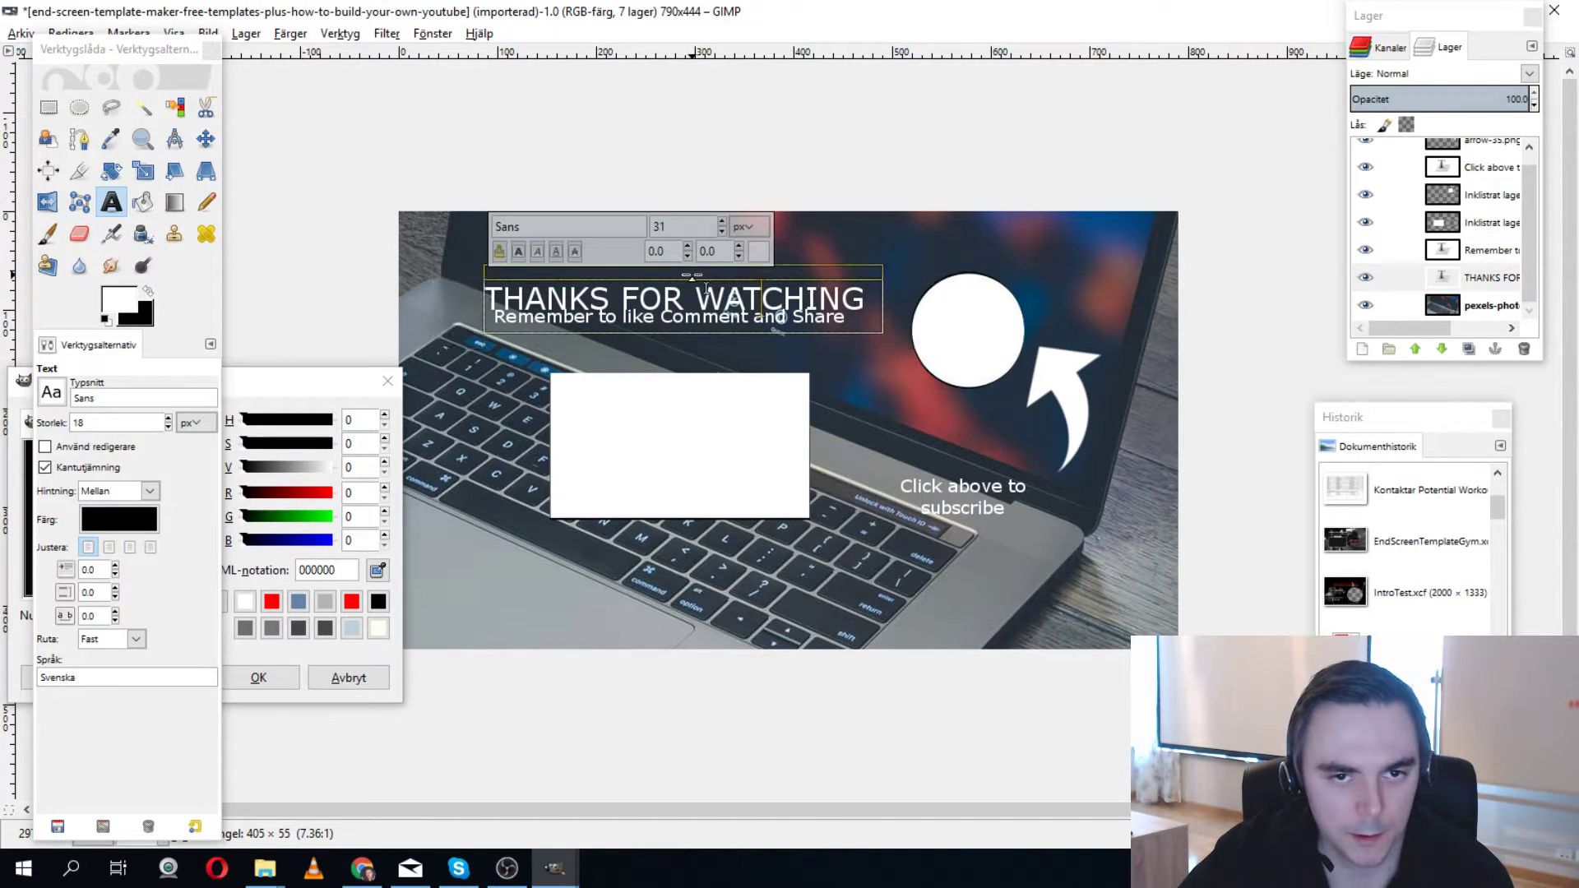
# Move the "Remember to like Comment and Share" text slightly down and right, centring it beneath the THANKS FOR WATCHING heading.
pyautogui.click(1474, 255)
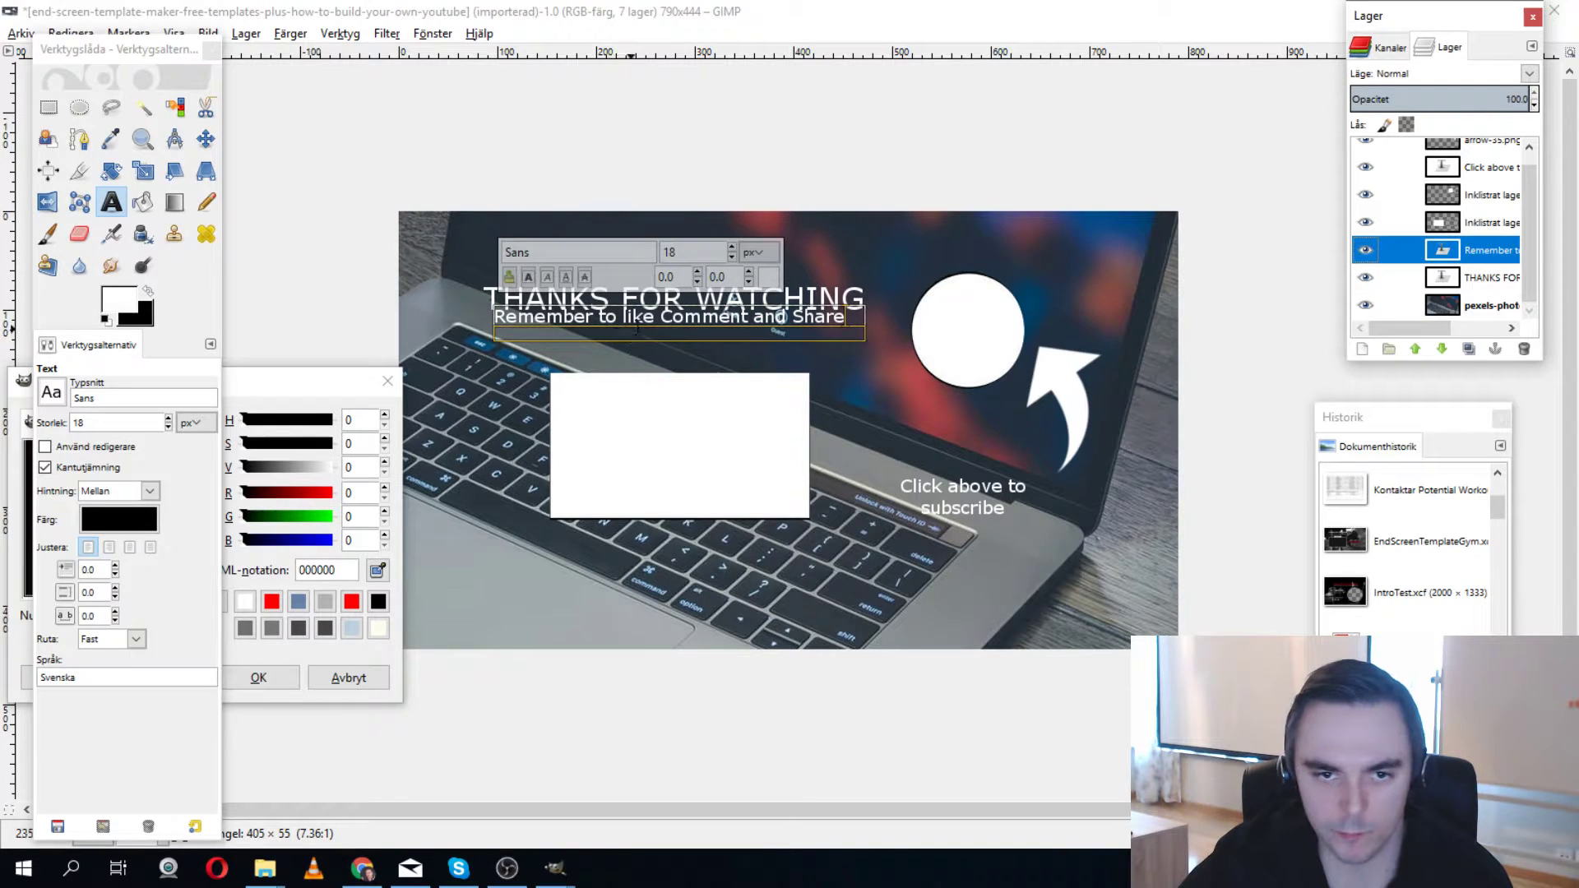
pyautogui.moveTo(663, 334); pyautogui.dragTo(696, 315)
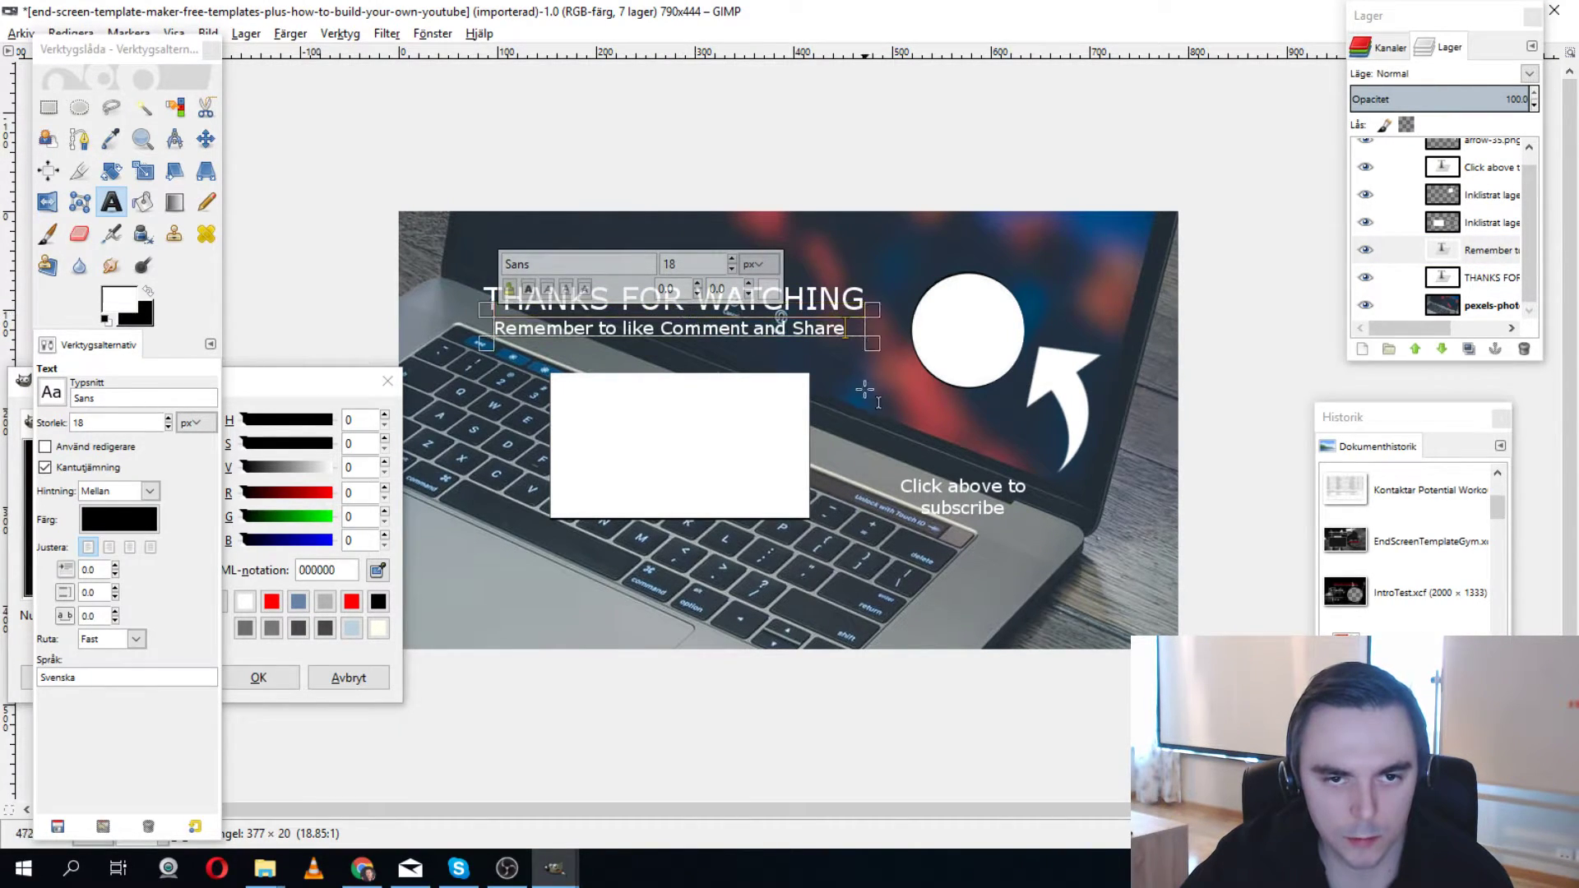
pyautogui.moveTo(486, 329); pyautogui.dragTo(494, 329)
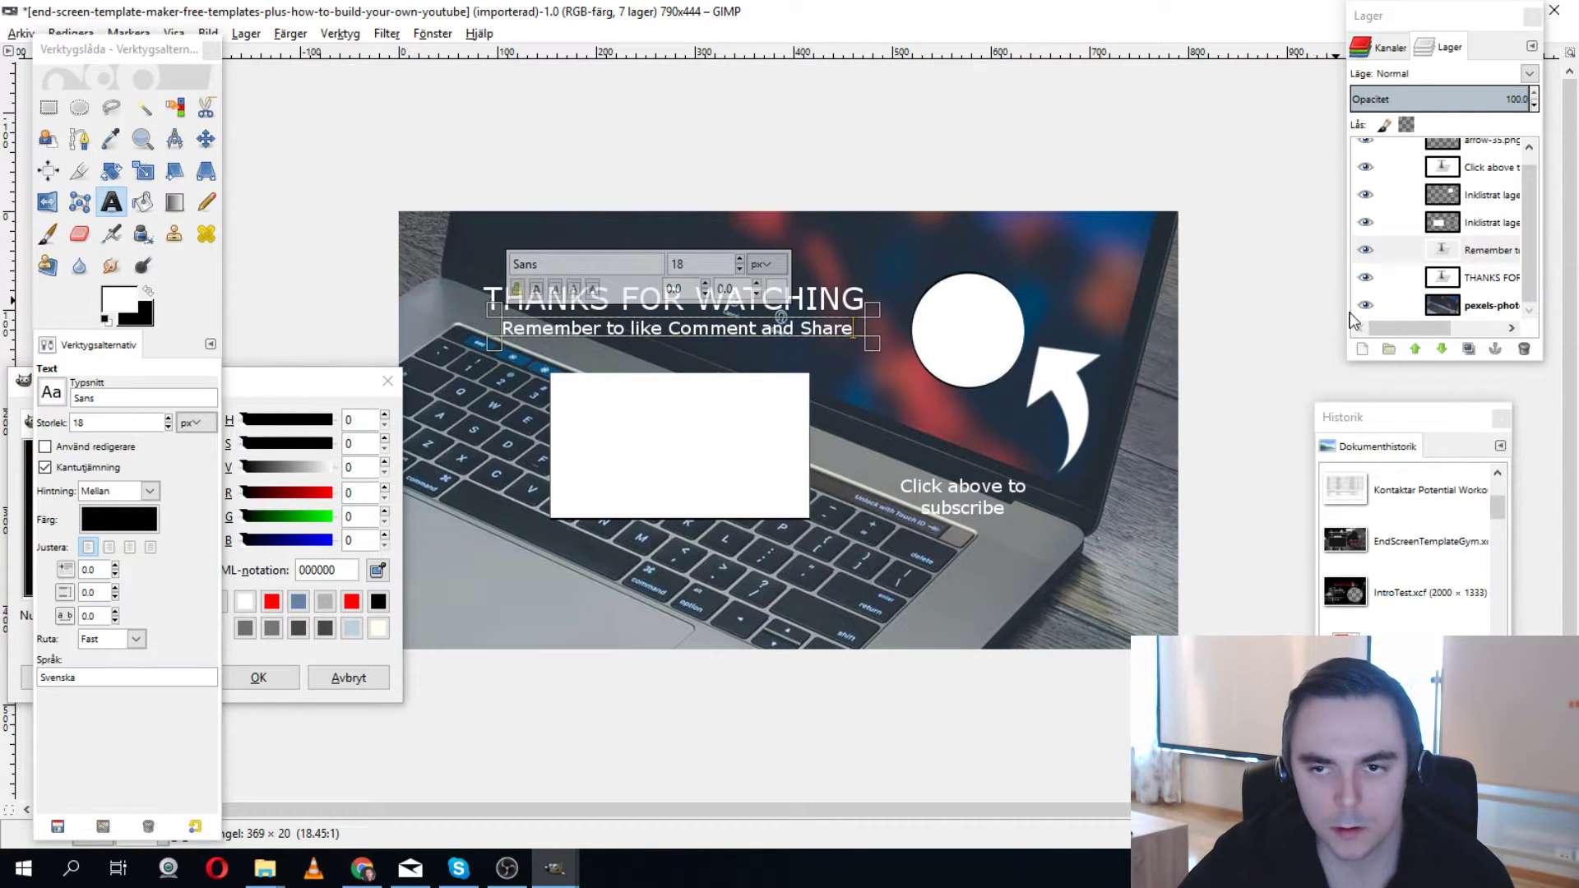
pyautogui.click(1394, 305)
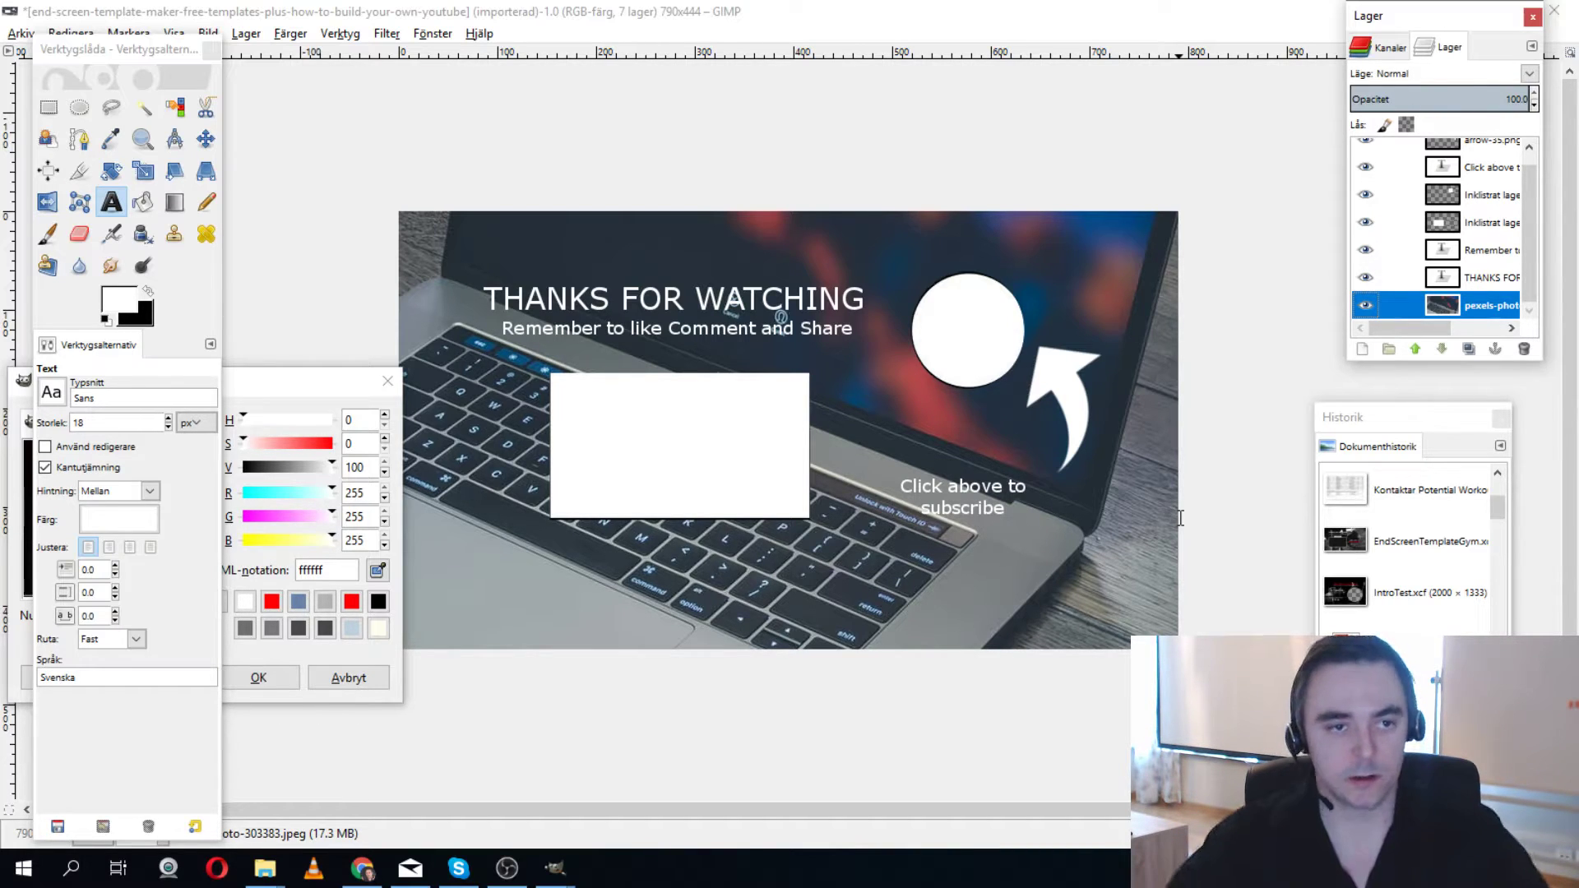
# Start exporting the end screen to the Funnels folder under the shortened name end-screen-template-youtube.jpg.
pyautogui.moveTo(146, 51); pyautogui.dragTo(111, 143)
pyautogui.click(22, 34)
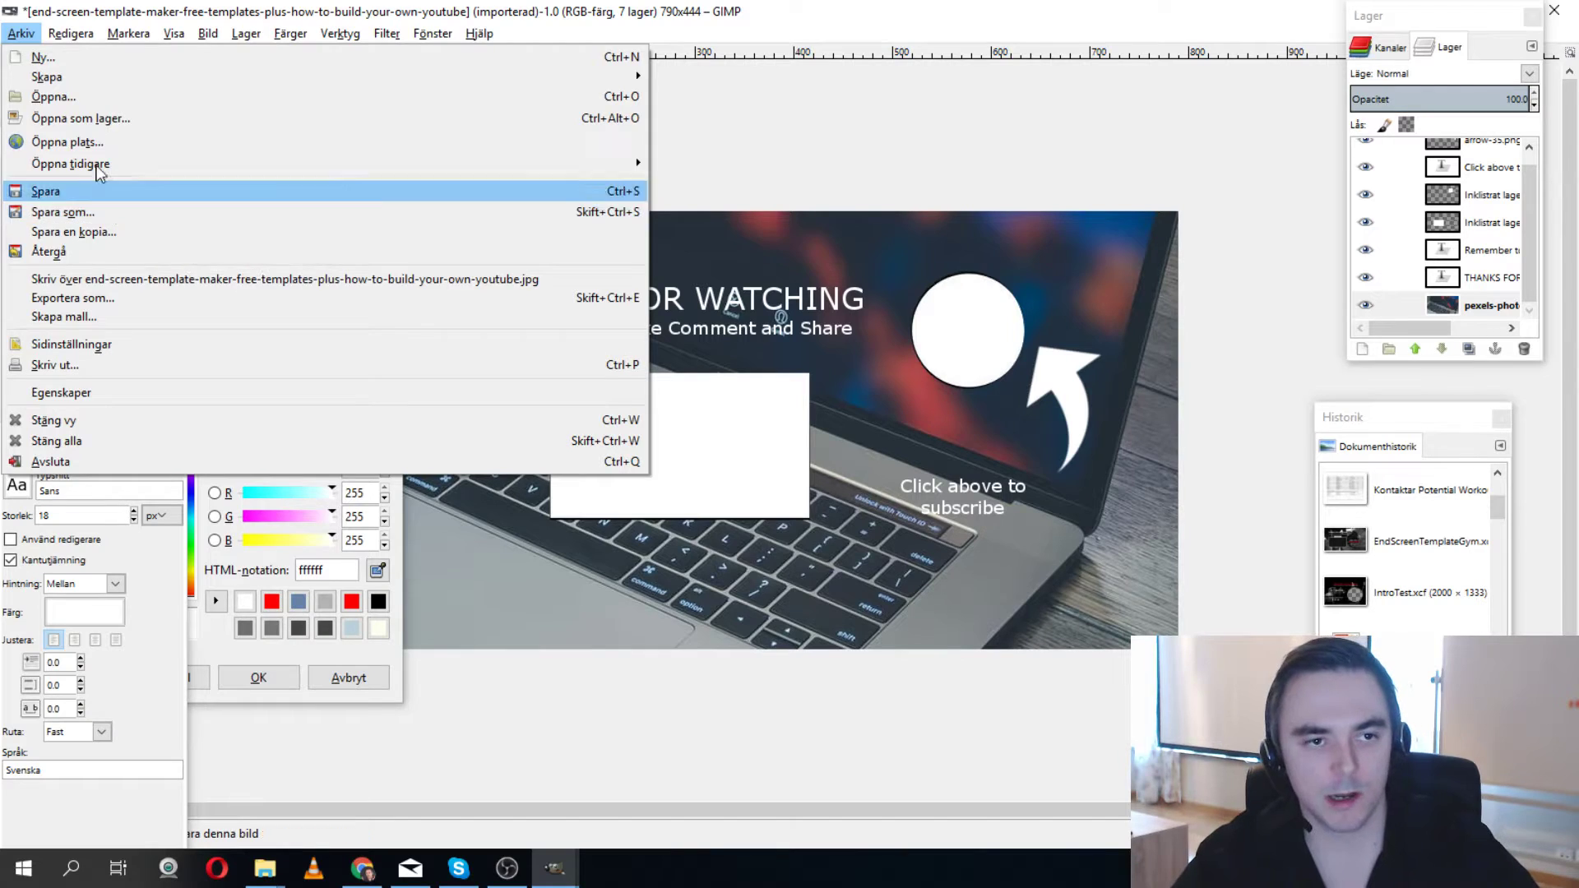
pyautogui.moveTo(70, 34)
pyautogui.moveTo(21, 33)
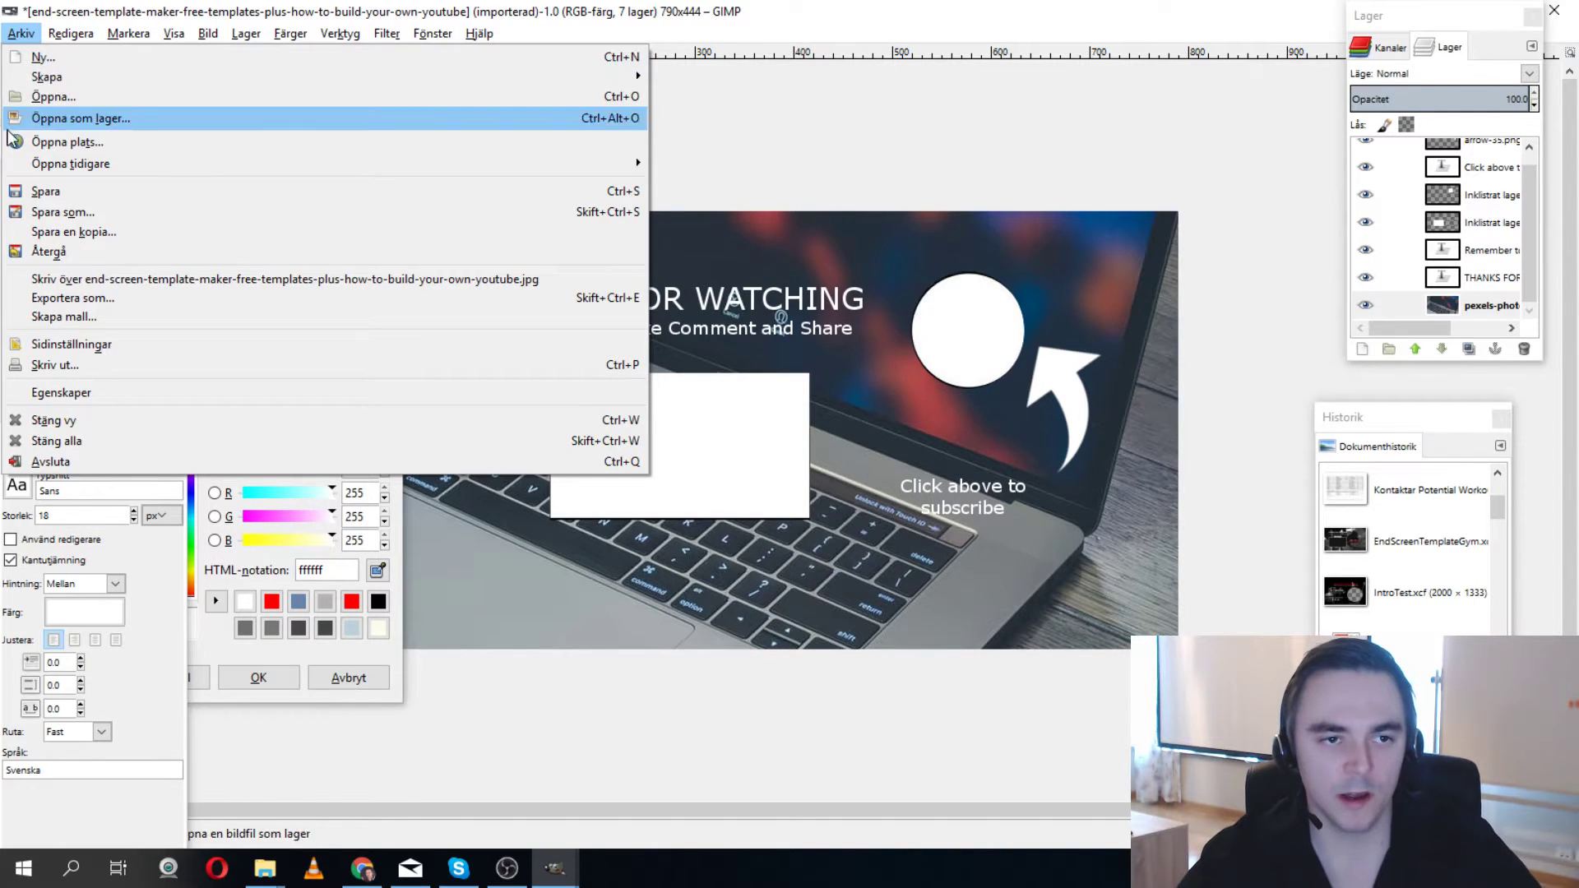
pyautogui.click(73, 298)
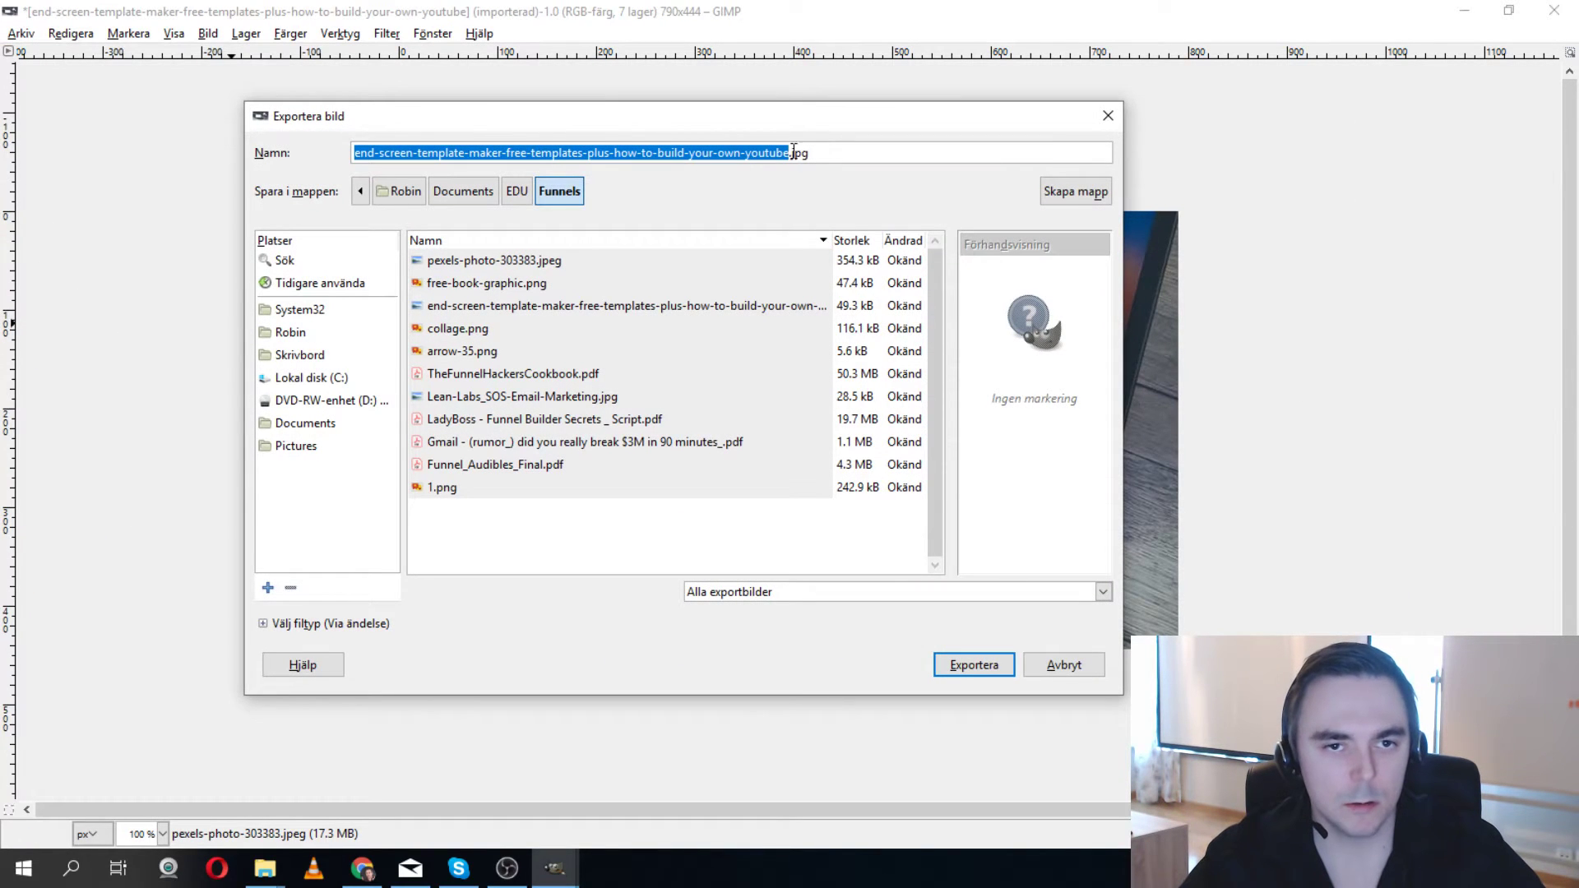
pyautogui.click(767, 148)
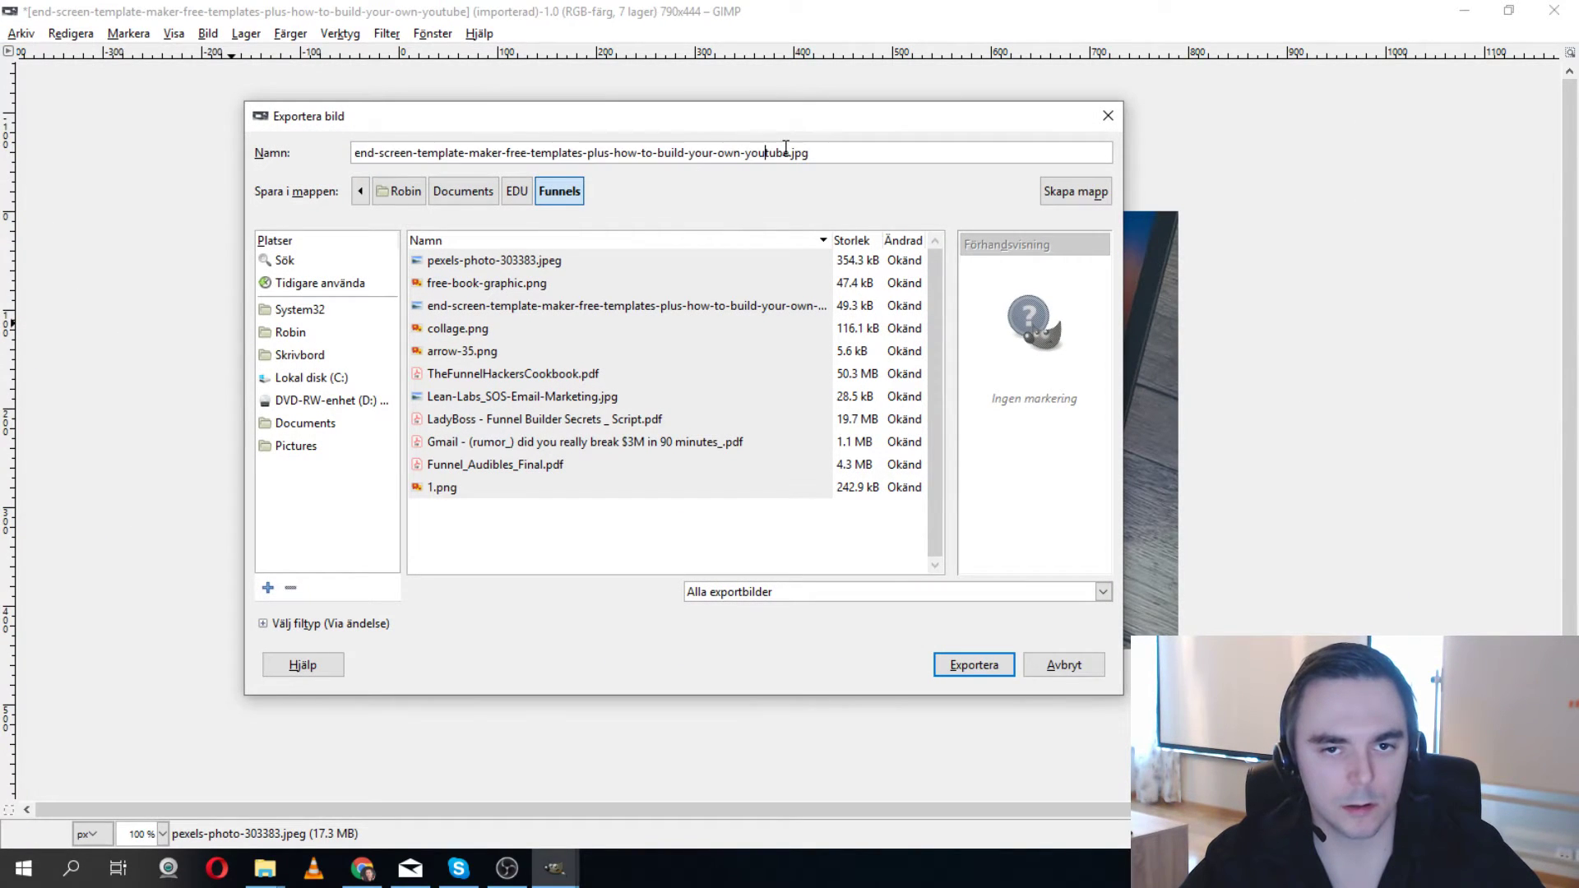
pyautogui.moveTo(741, 153); pyautogui.dragTo(467, 151)
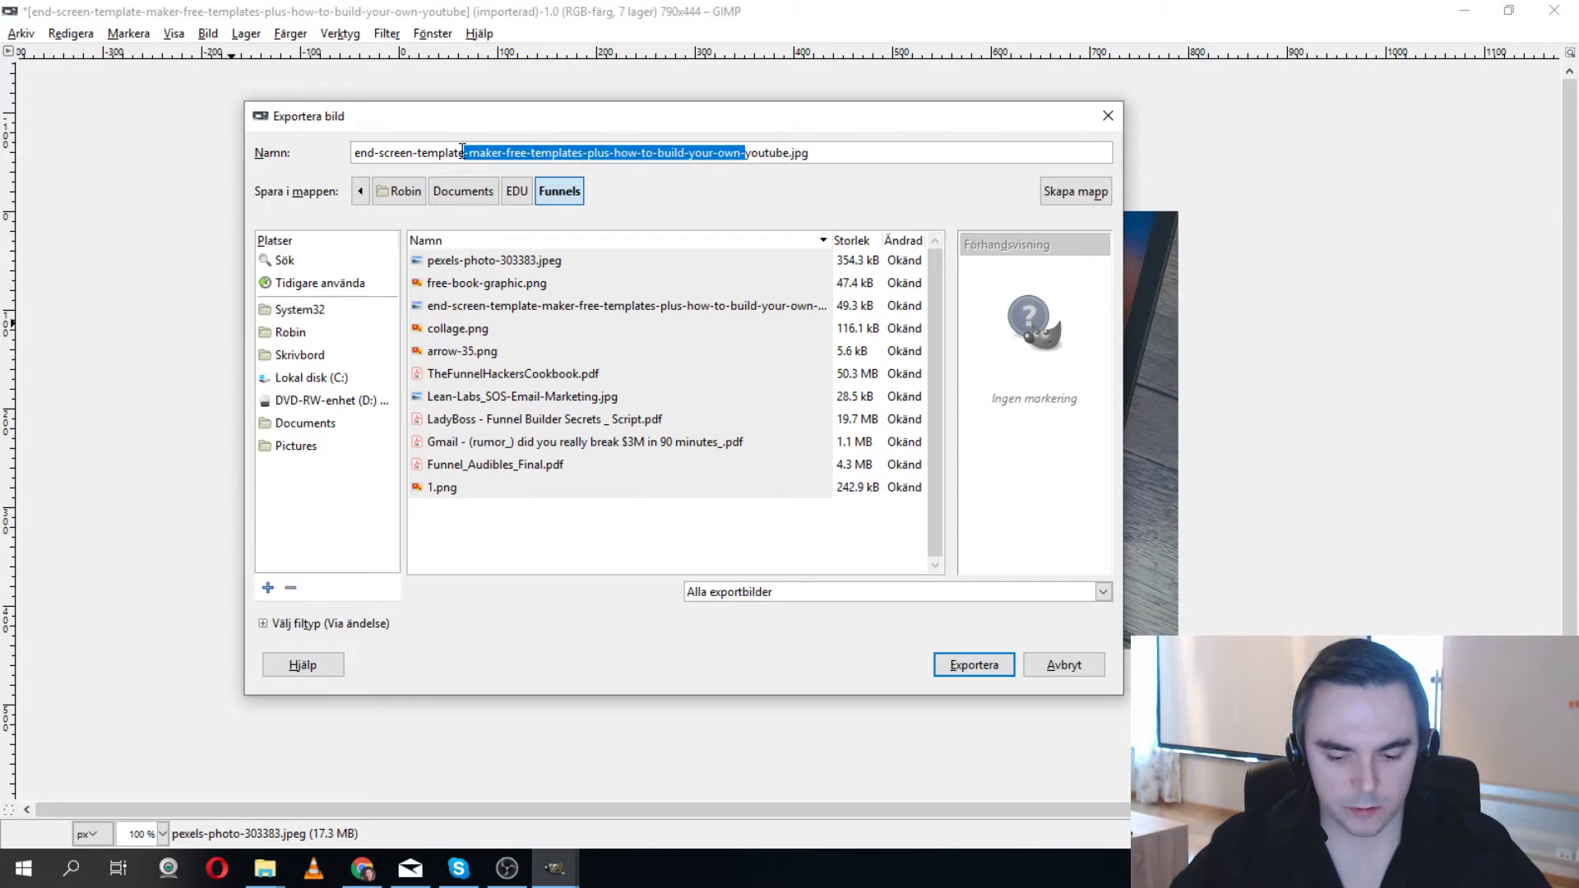
pyautogui.press('BackSpace')
pyautogui.write('-screen-template')
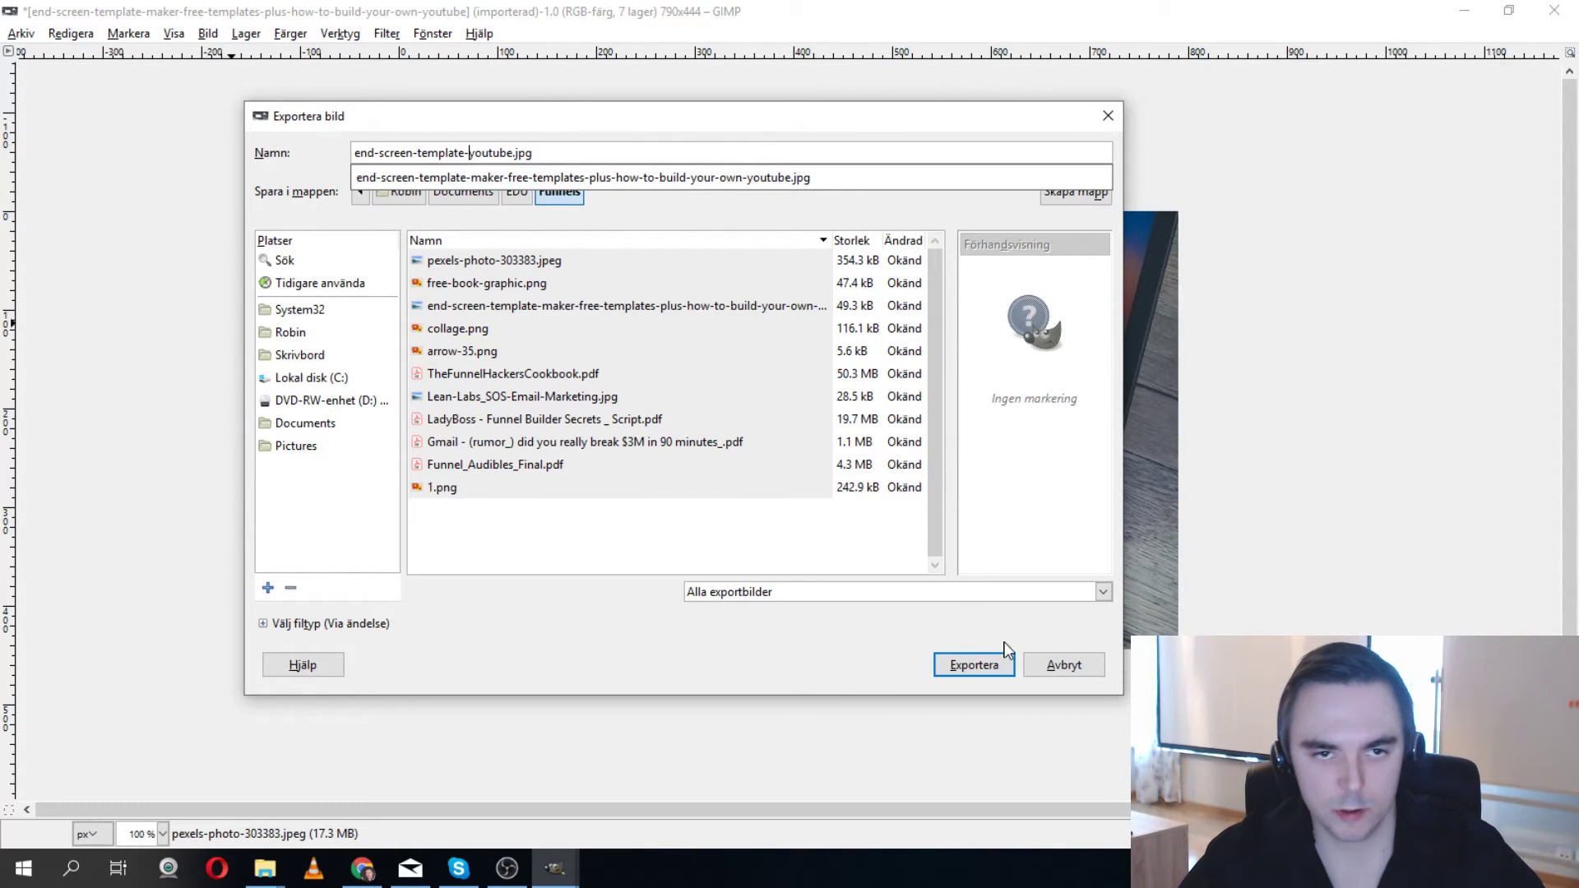
pyautogui.click(995, 664)
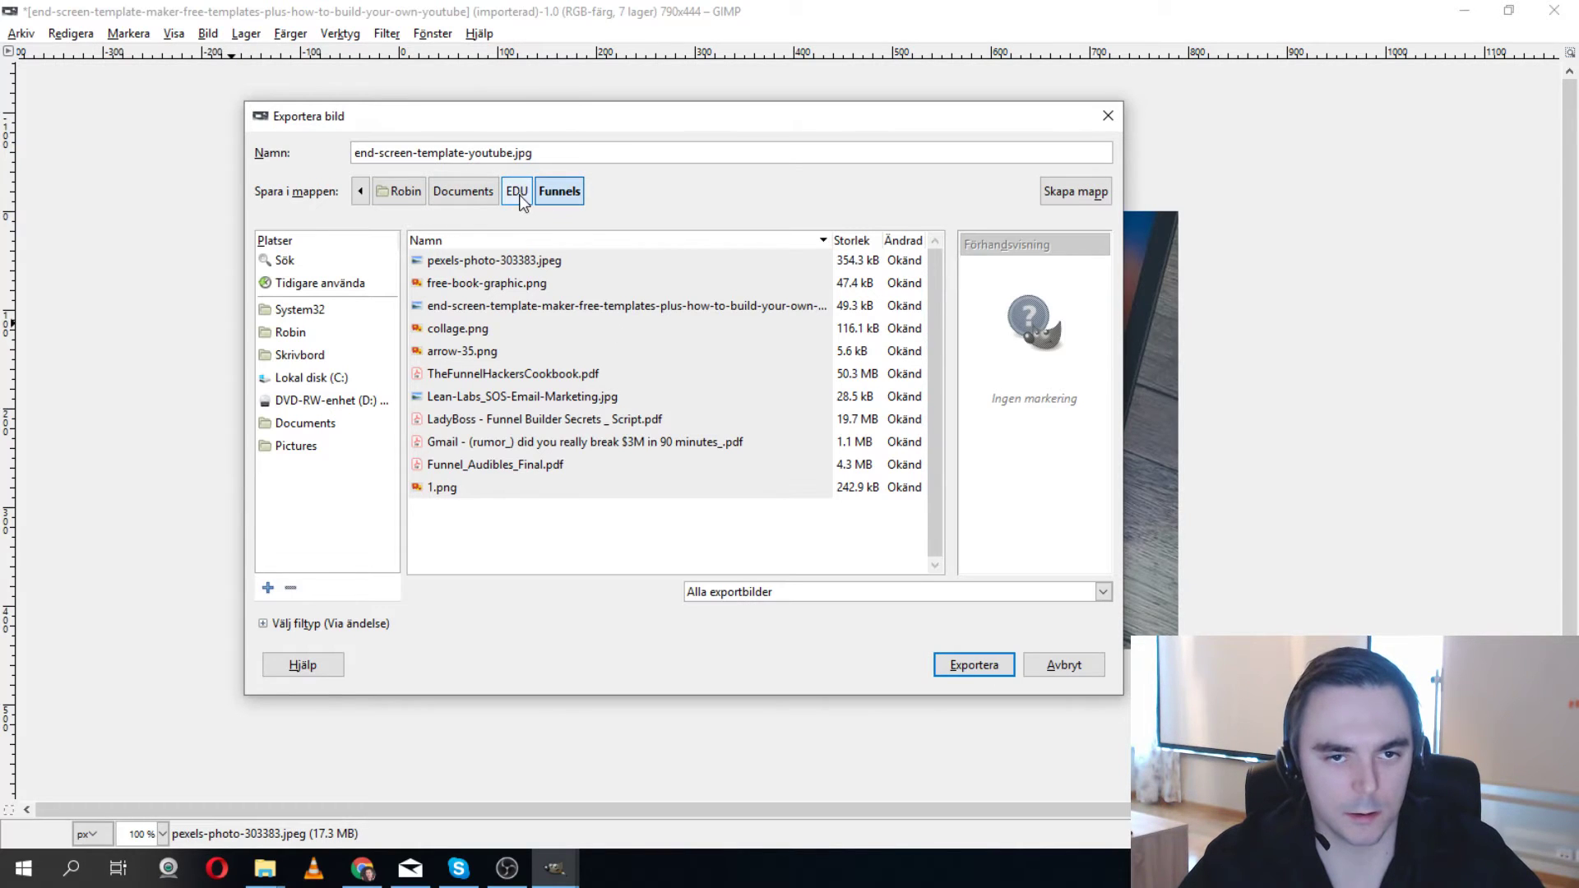
# Set the JPEG quality to 100 and export the end screen image.
pyautogui.click(985, 665)
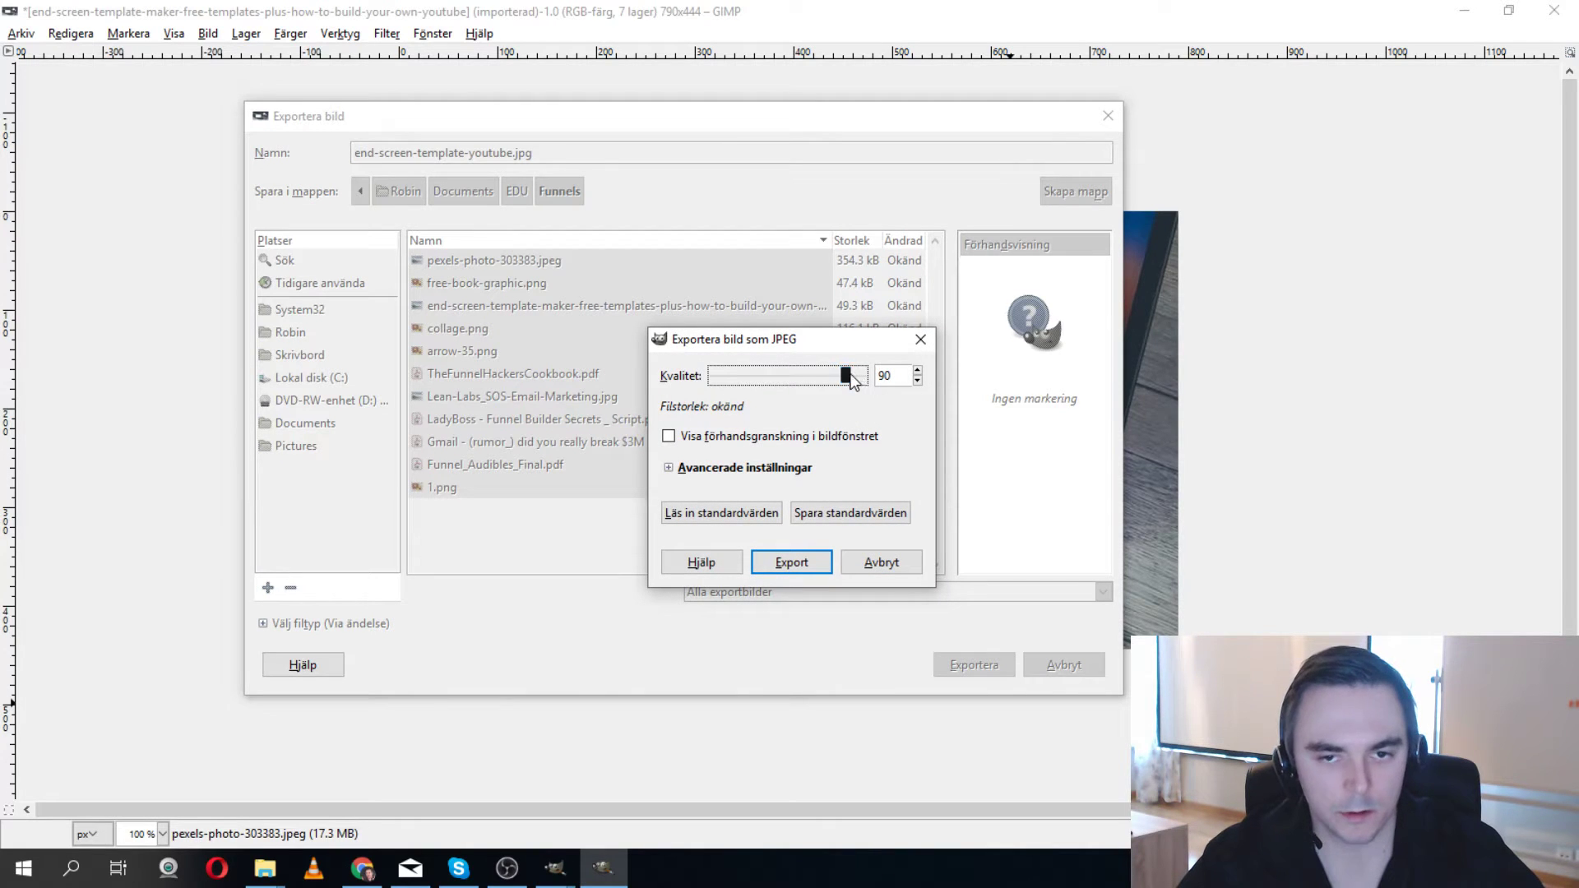
pyautogui.moveTo(847, 375); pyautogui.dragTo(870, 376)
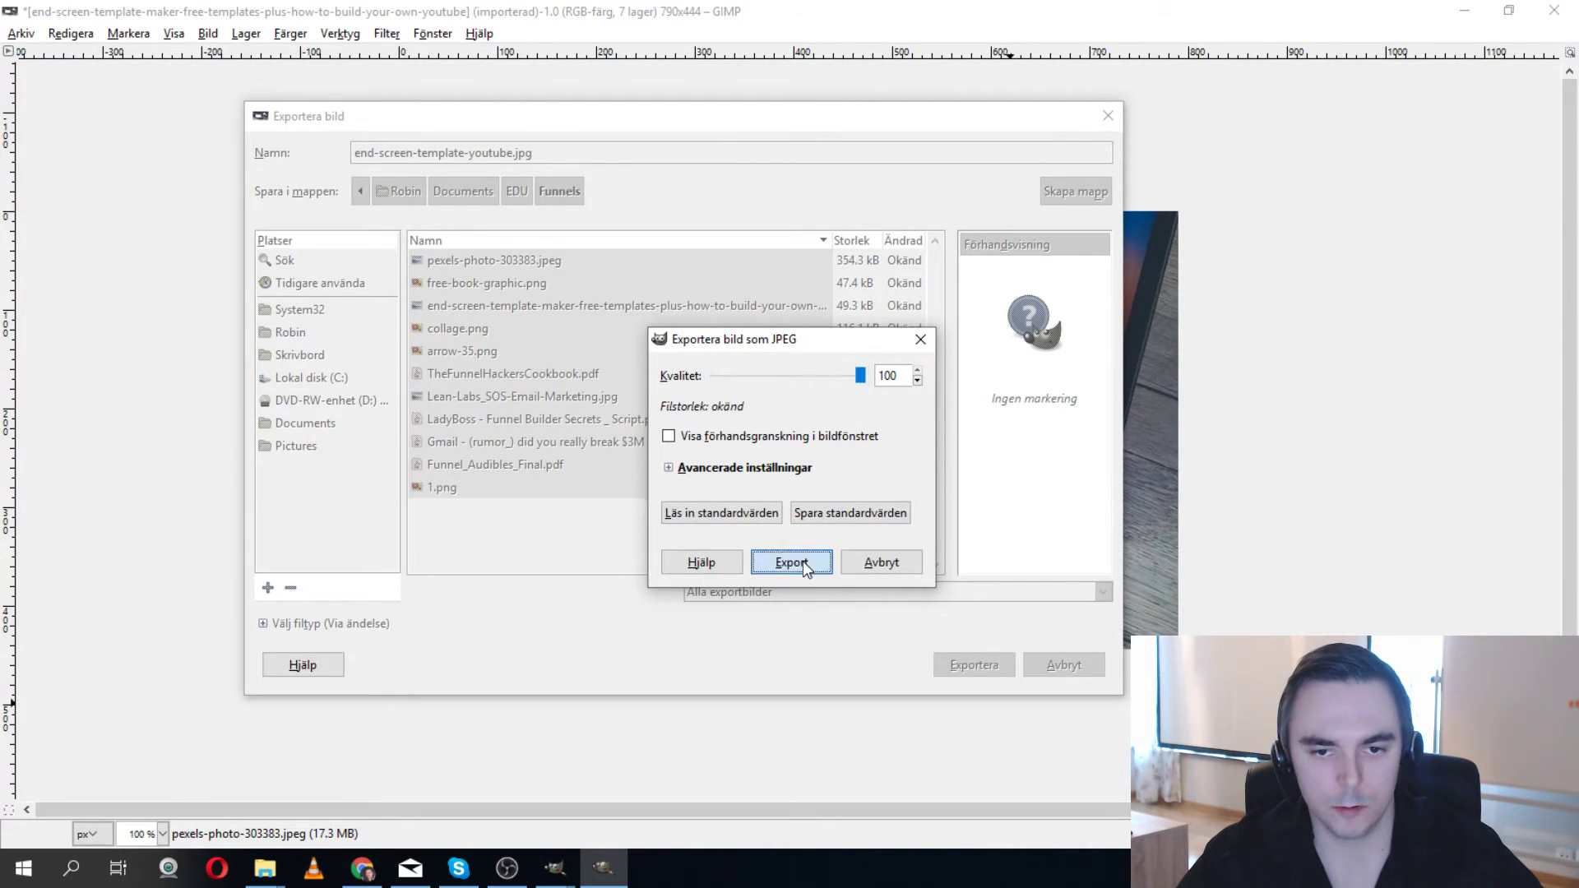
pyautogui.click(802, 563)
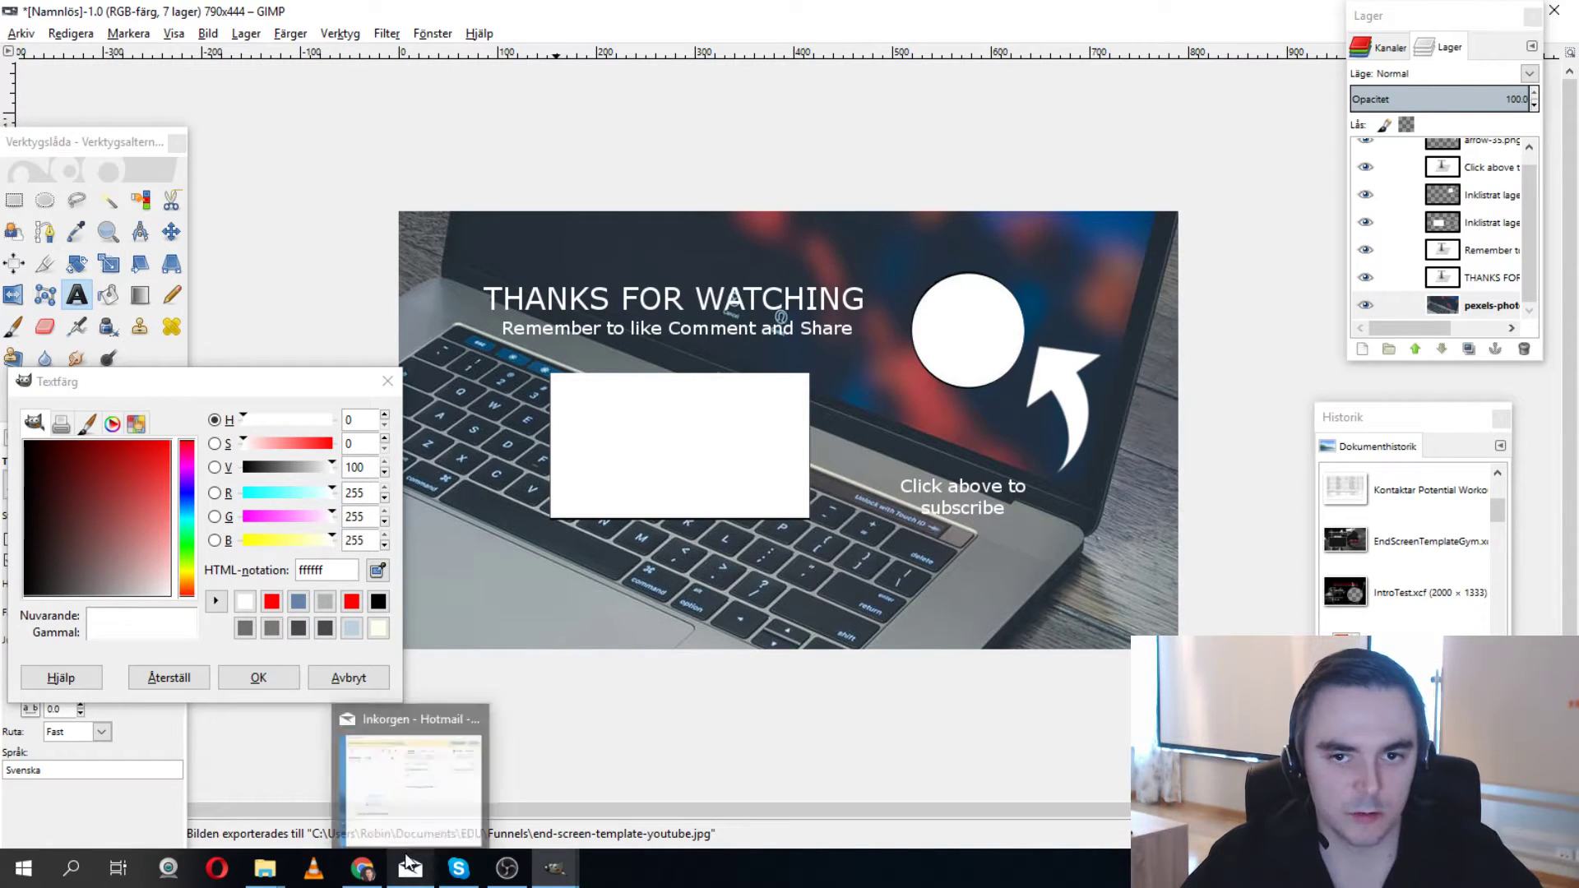
# Switch to the Funnels folder in File Explorer and select the exported end-screen-template-youtube.jpg.
pyautogui.moveTo(251, 874)
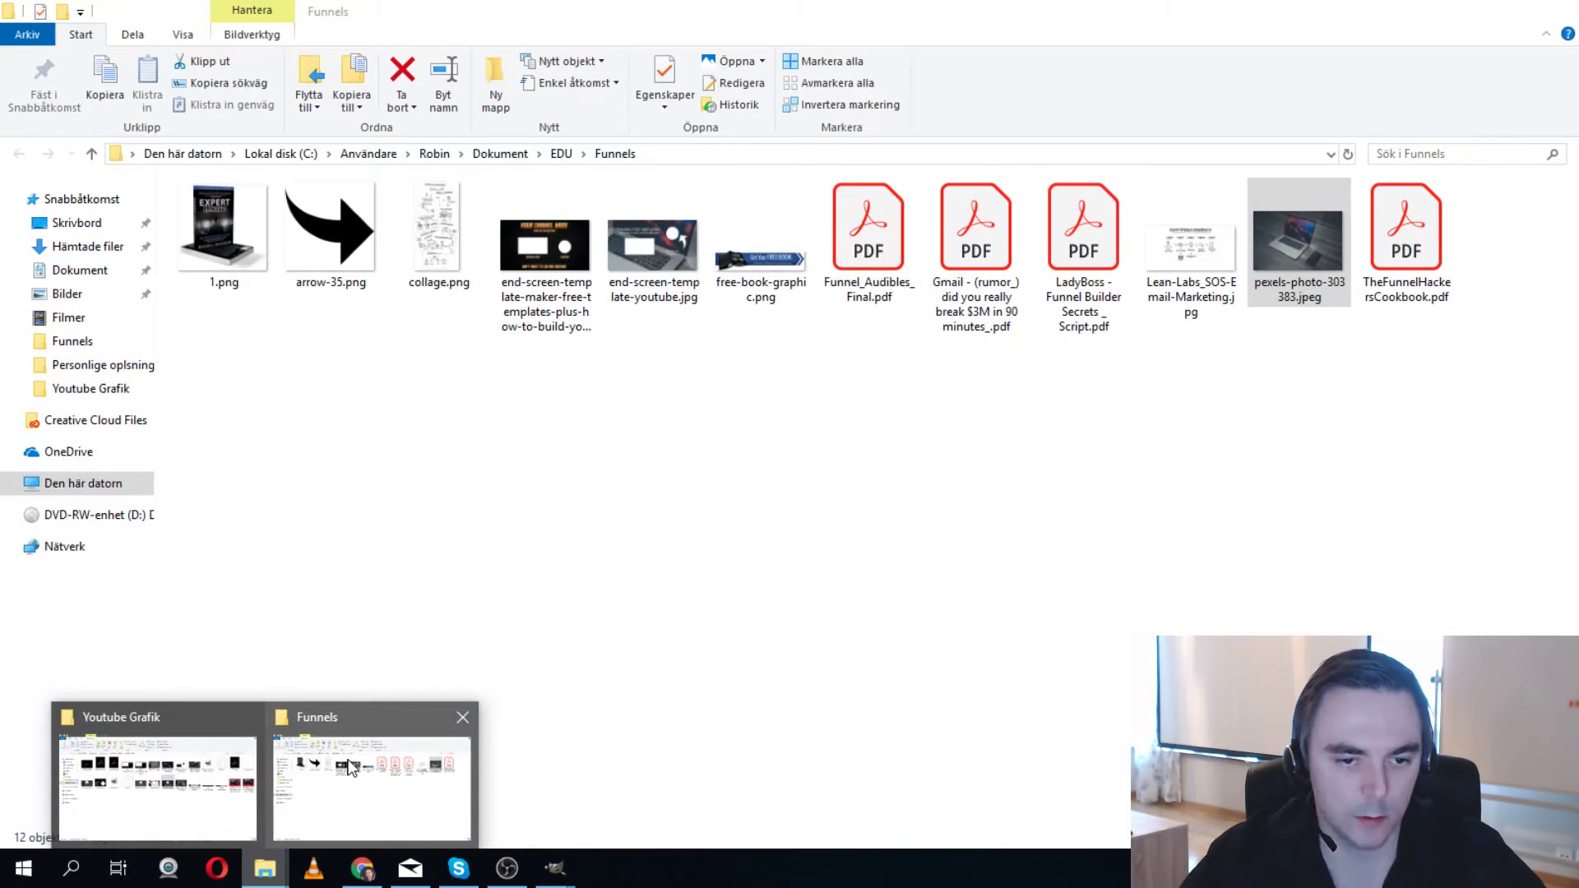
pyautogui.click(352, 767)
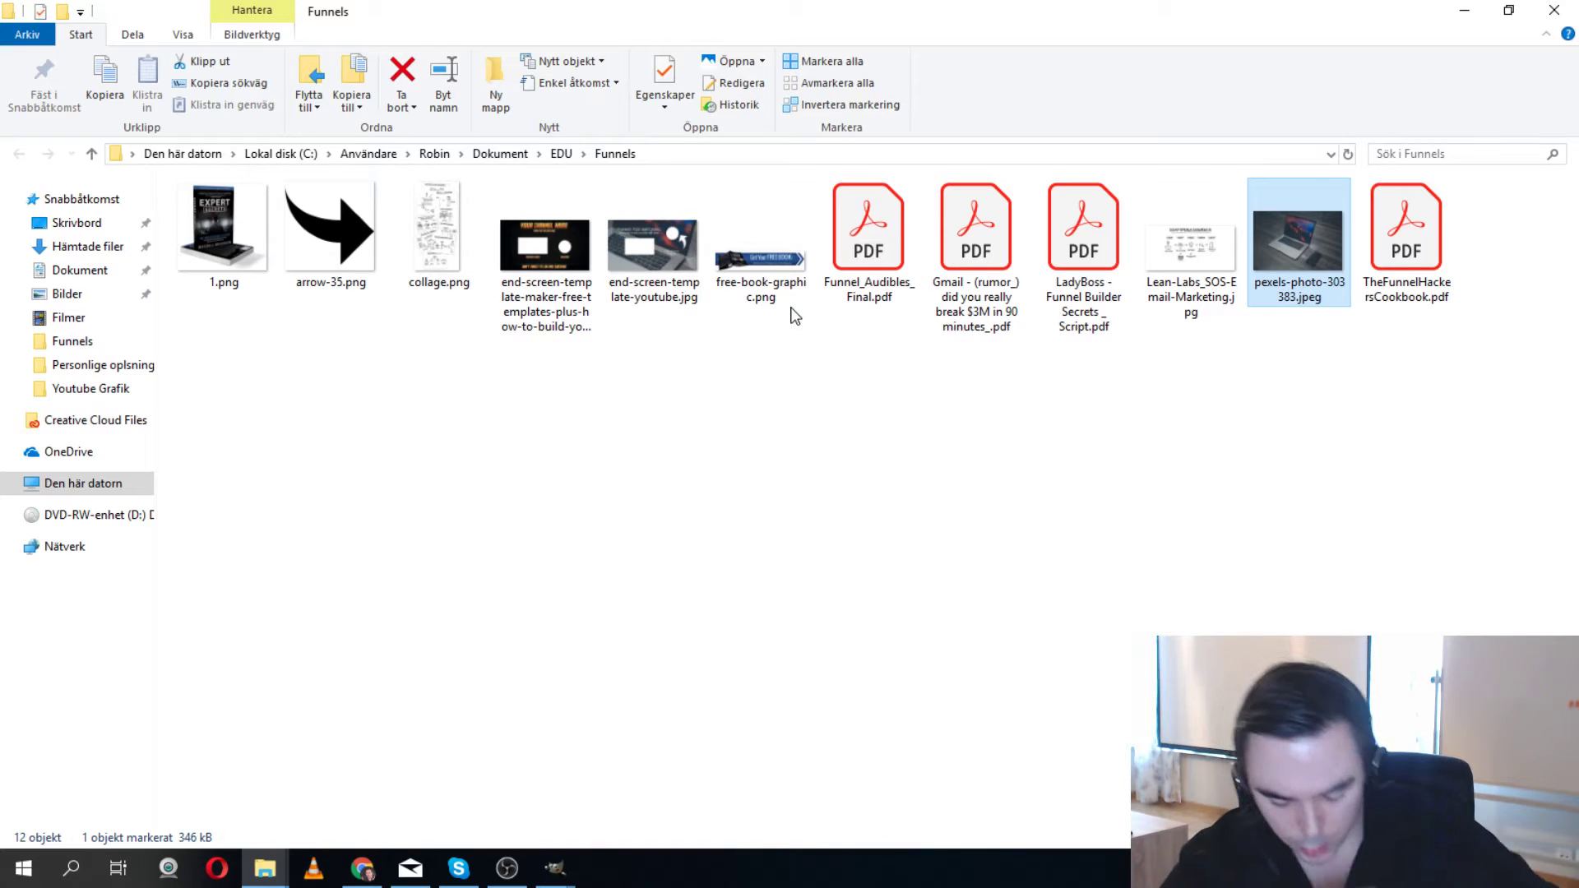
pyautogui.click(654, 245)
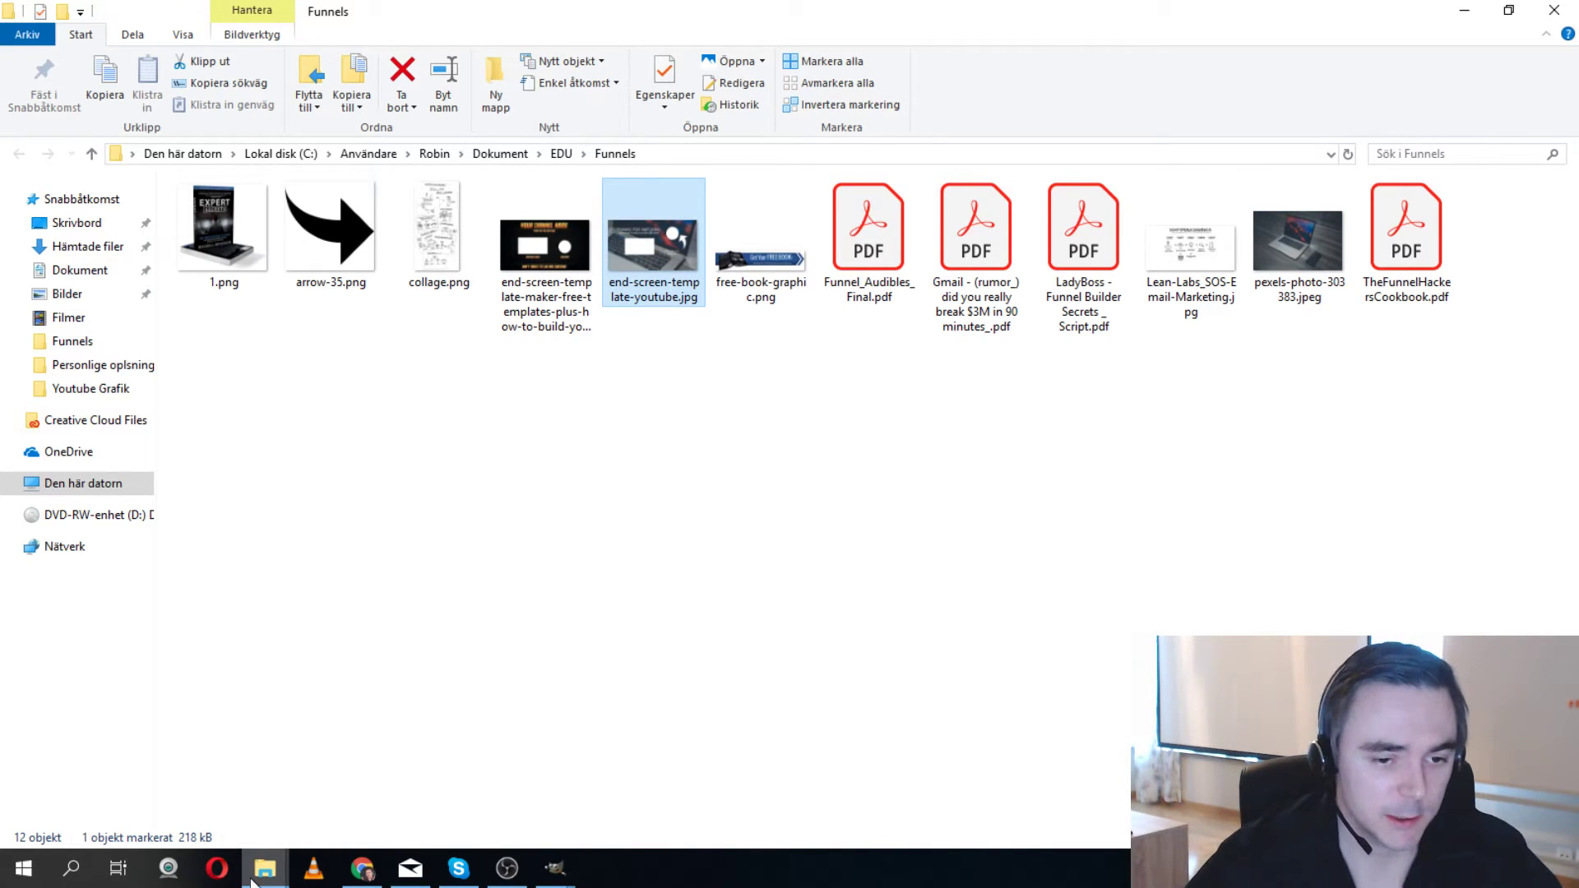
# Switch to OBS, show the End Screen scene as an example, and return to the Screan share scene.
pyautogui.click(362, 868)
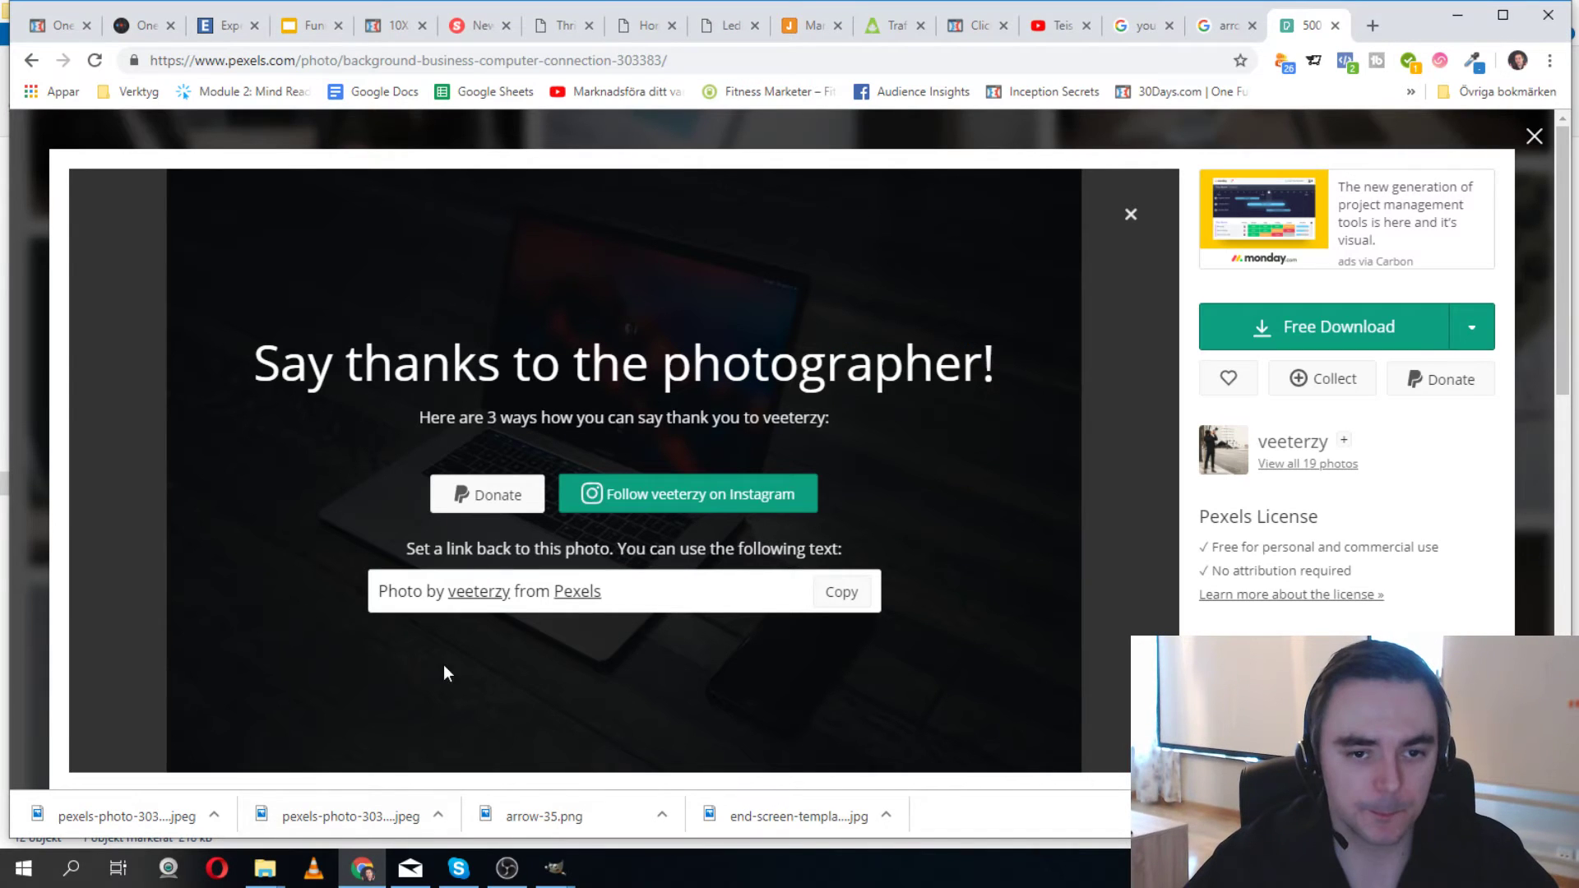
pyautogui.click(508, 868)
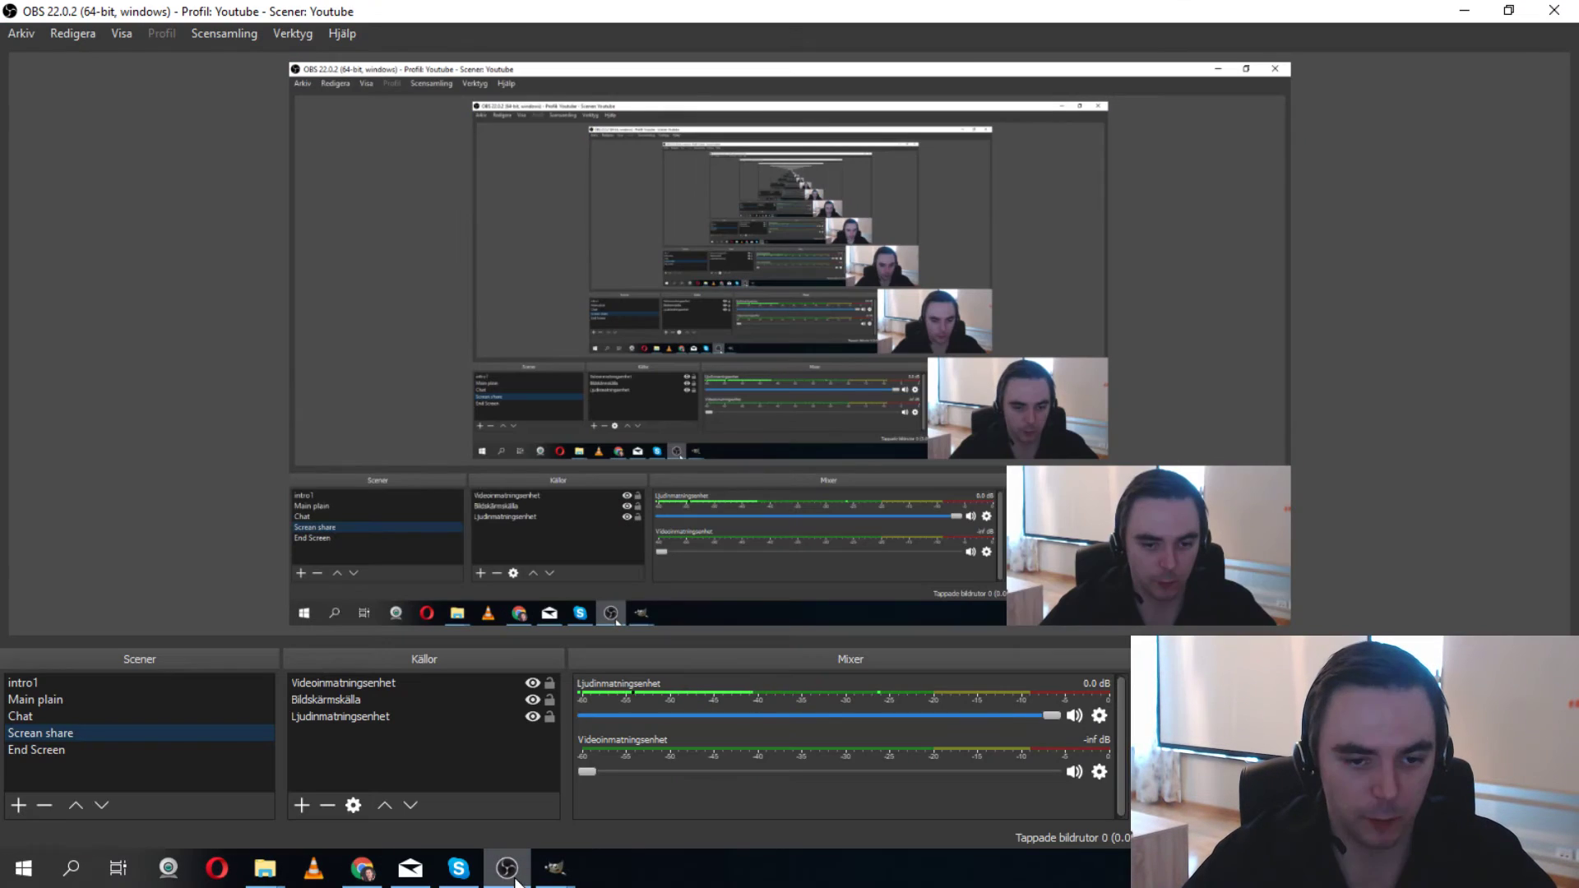
pyautogui.click(96, 719)
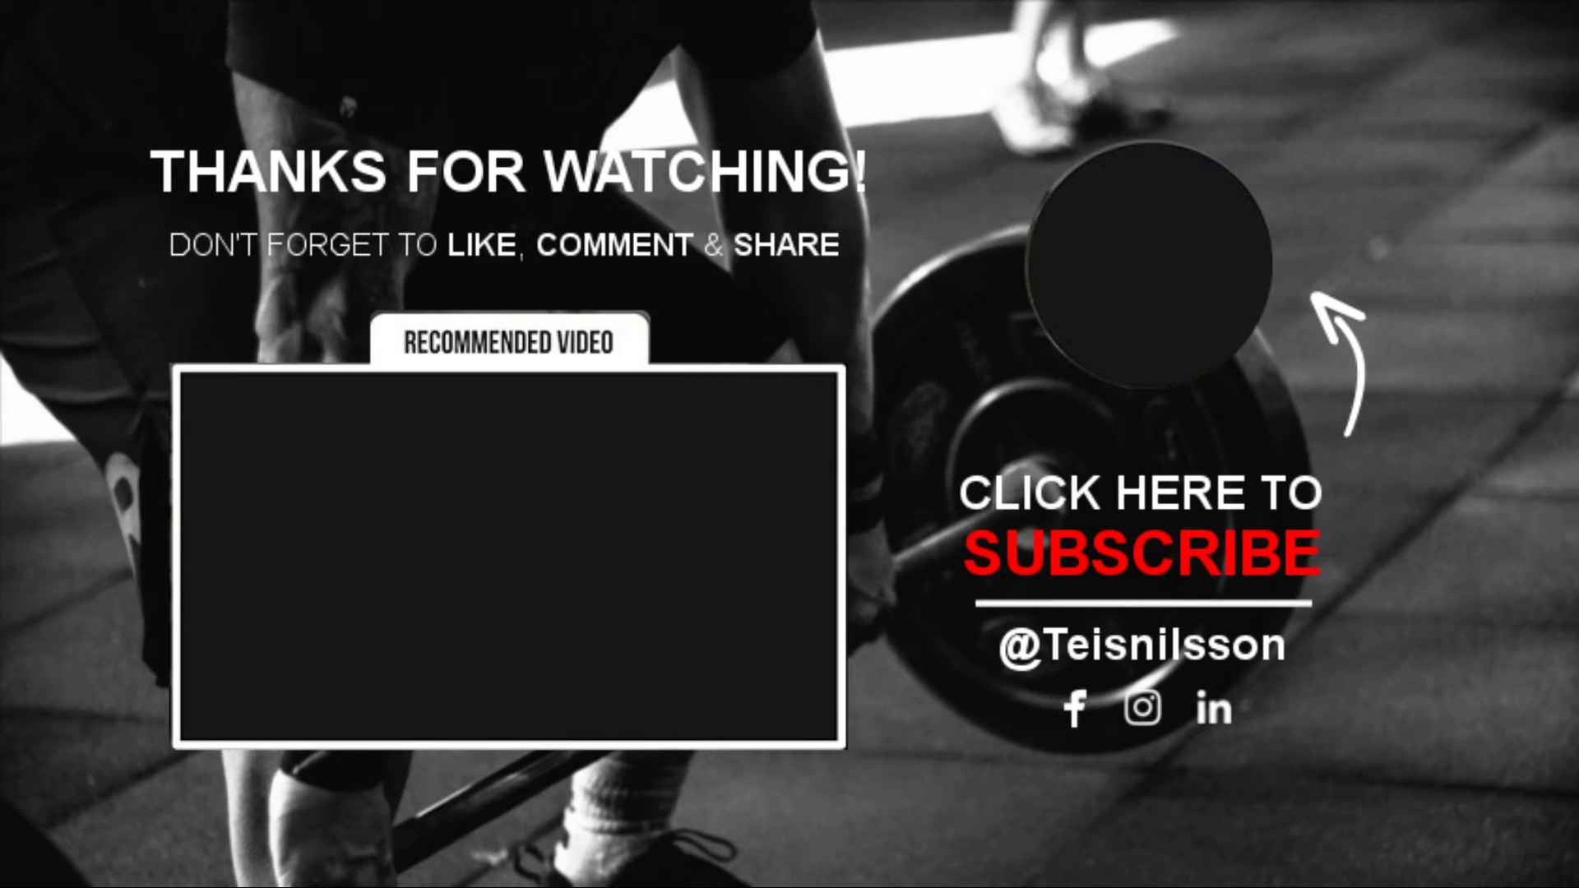
pyautogui.click(111, 736)
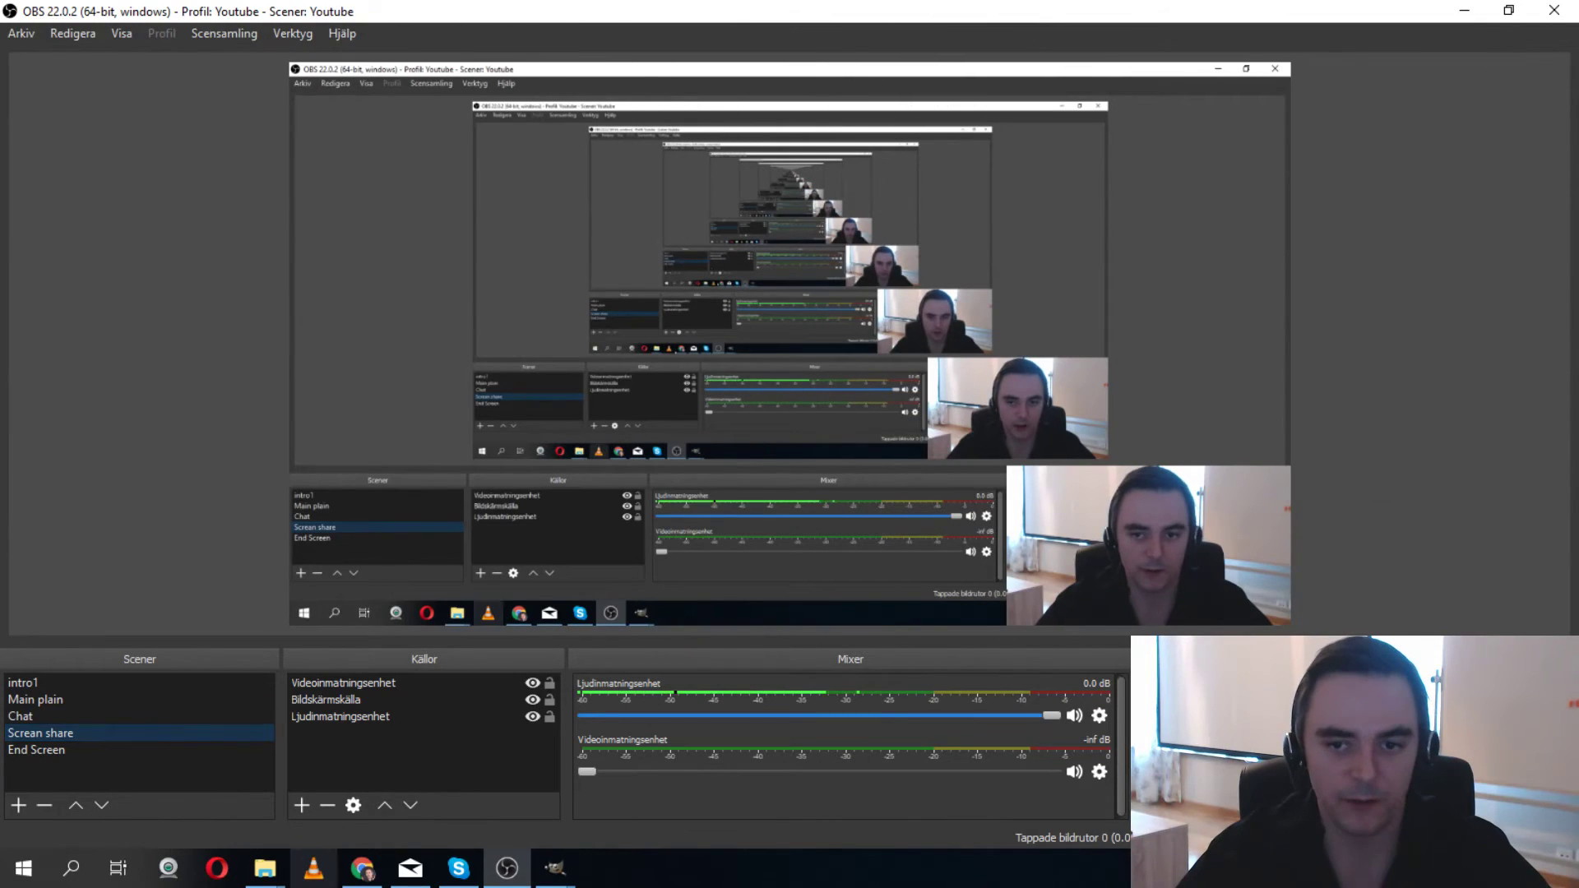
pyautogui.click(360, 872)
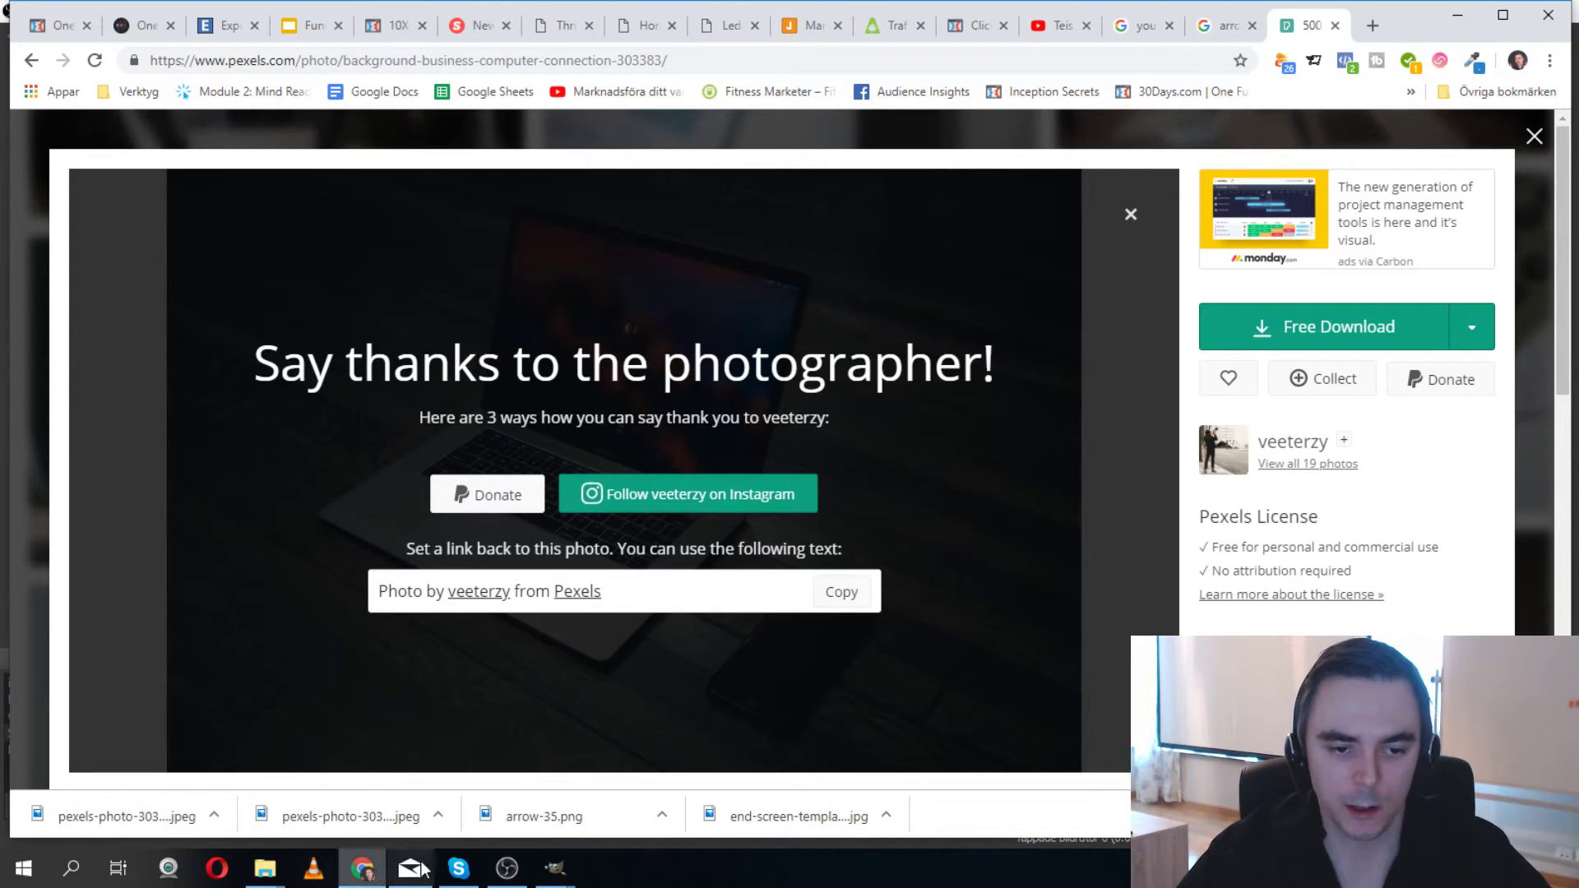
pyautogui.click(527, 884)
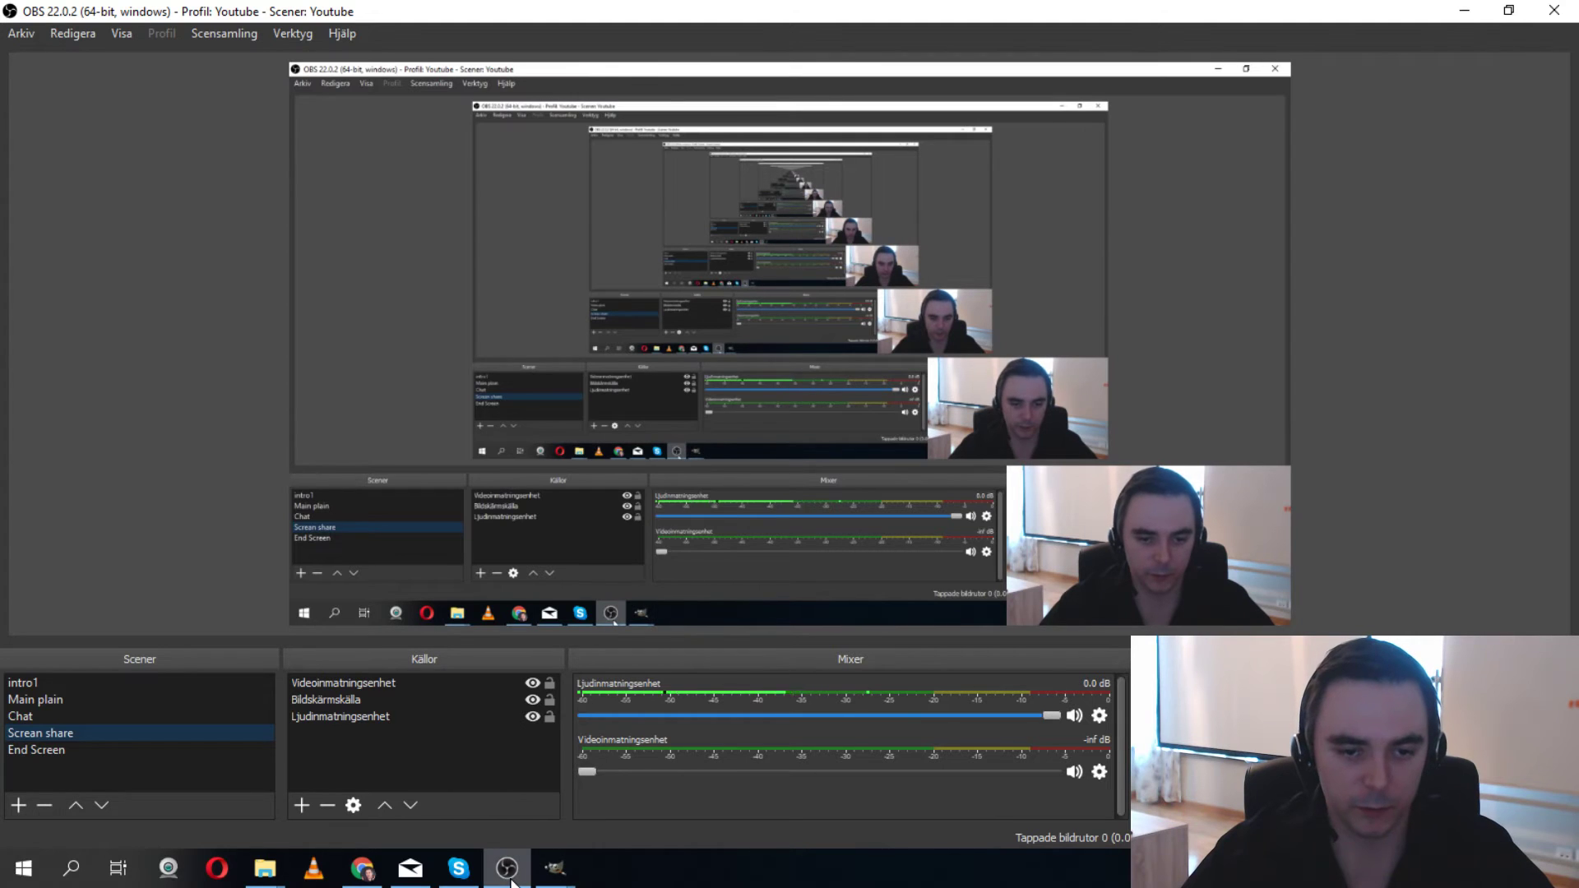
pyautogui.moveTo(510, 881)
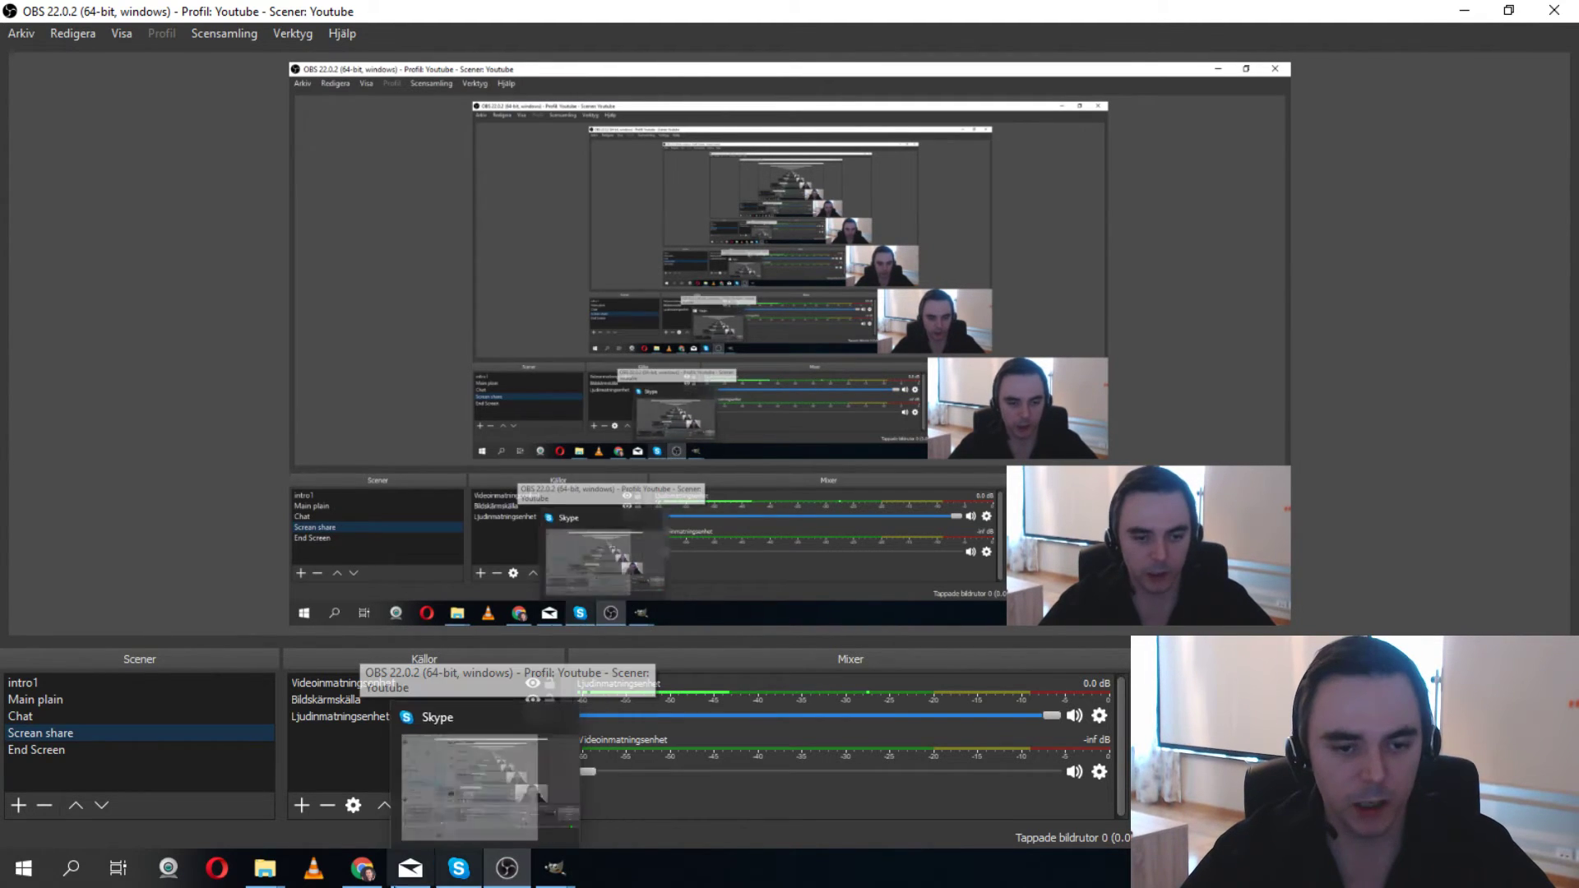
pyautogui.click(361, 868)
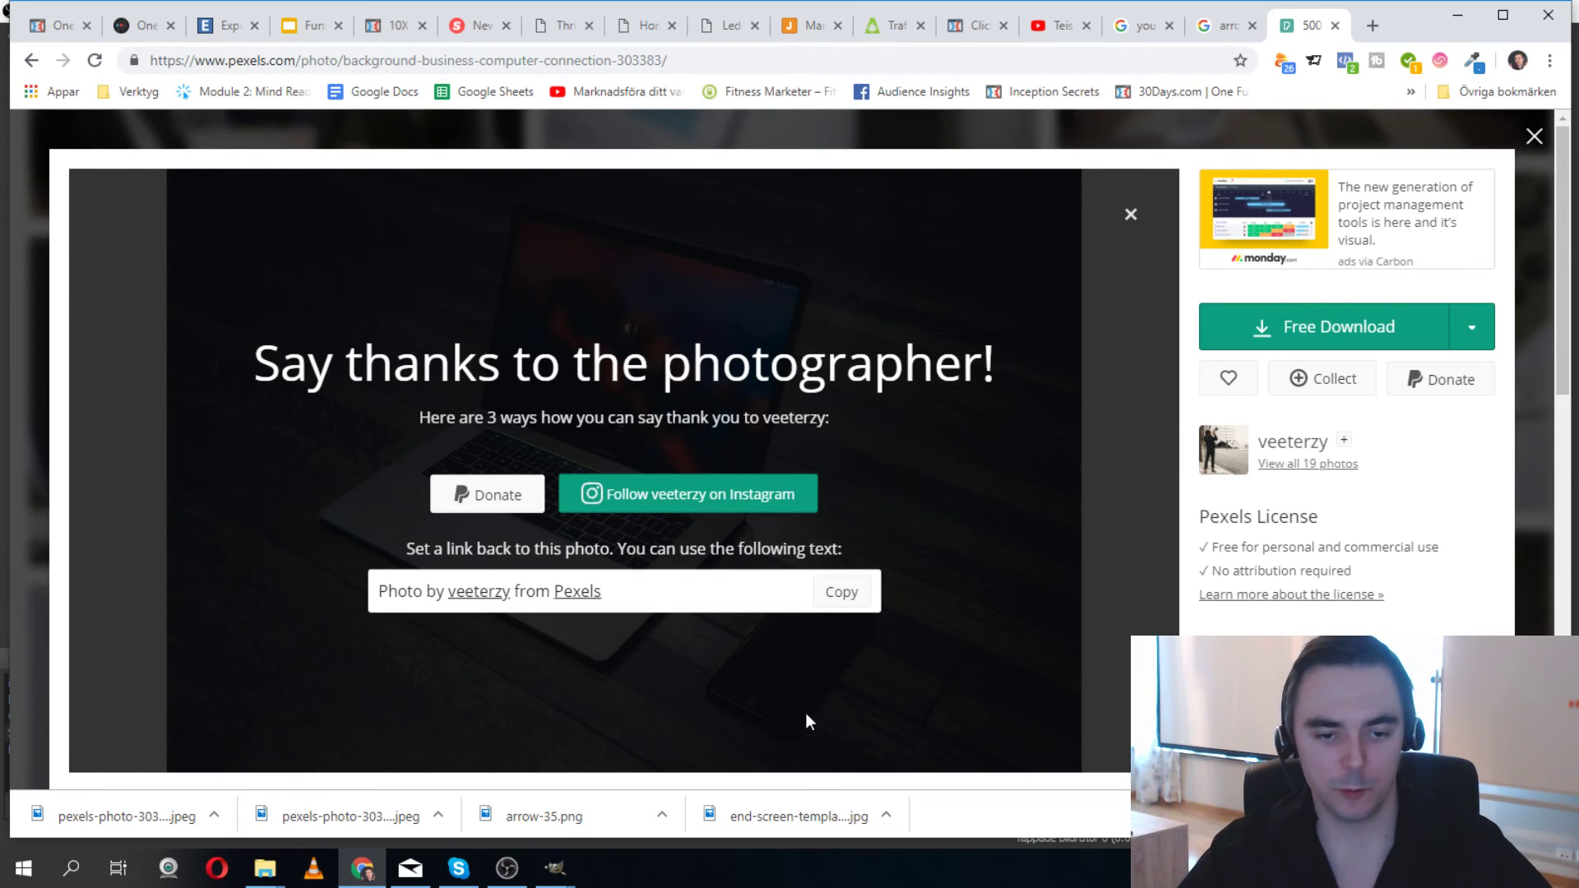
# Switch to OBS and make End Screen the active scene.
pyautogui.click(507, 867)
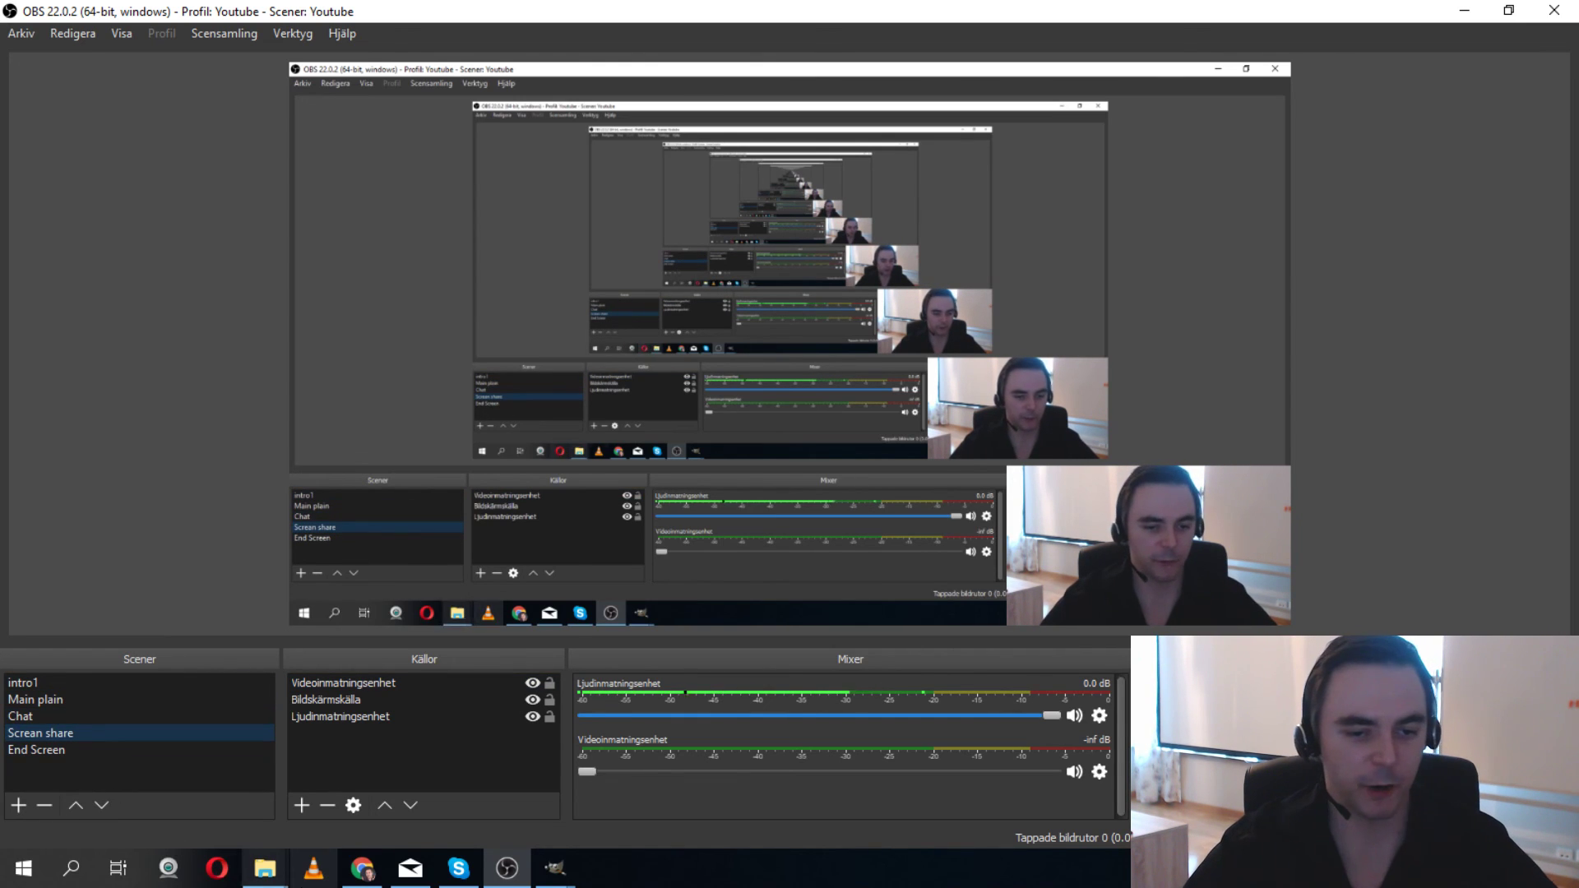
pyautogui.click(151, 752)
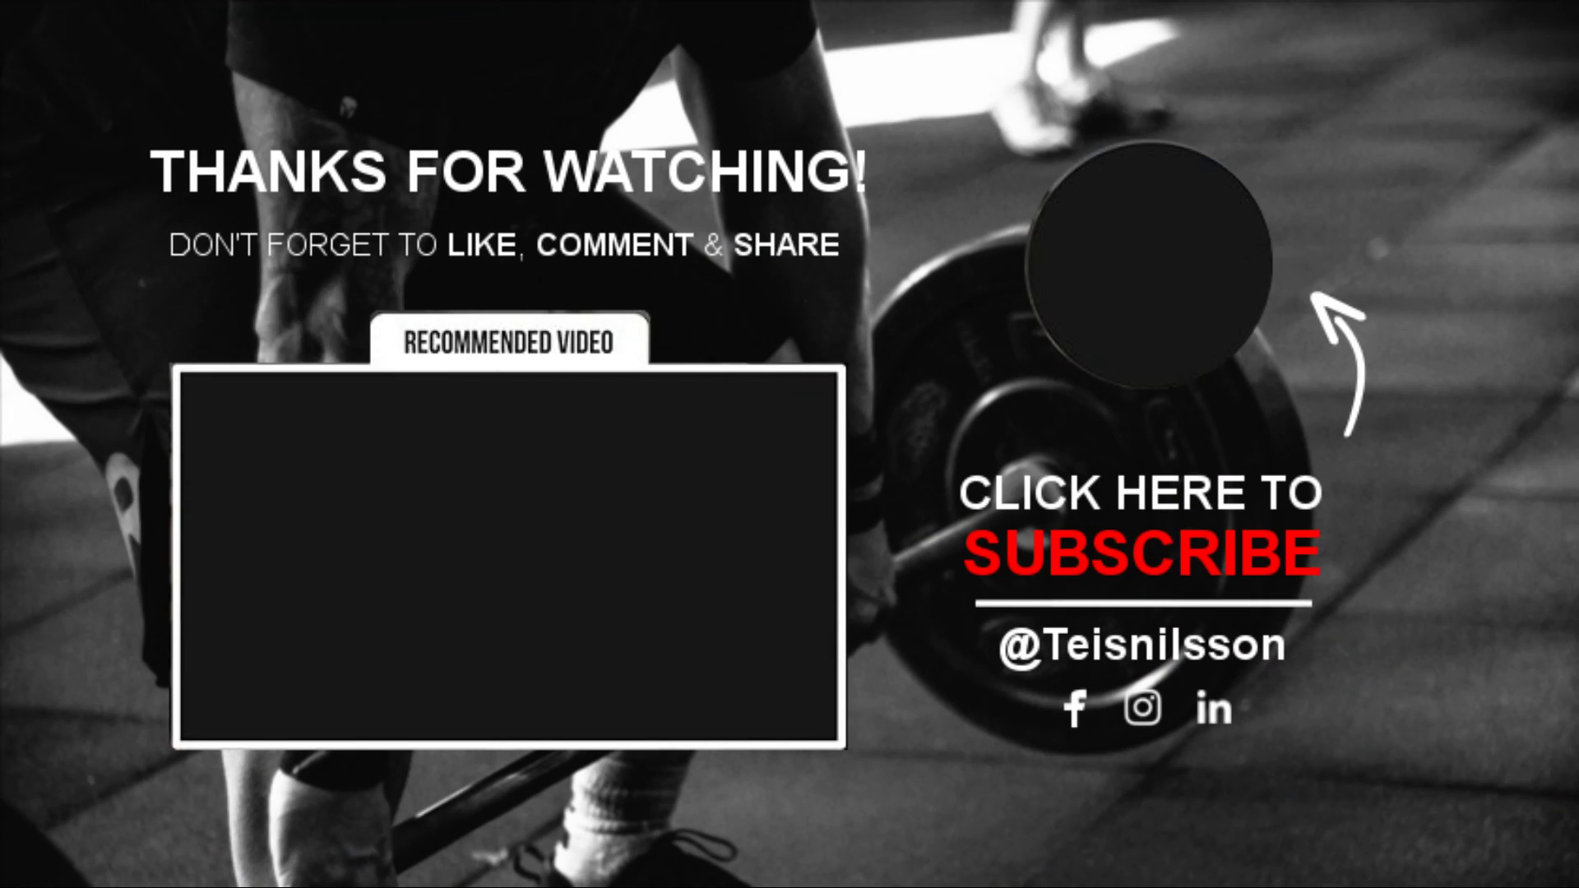